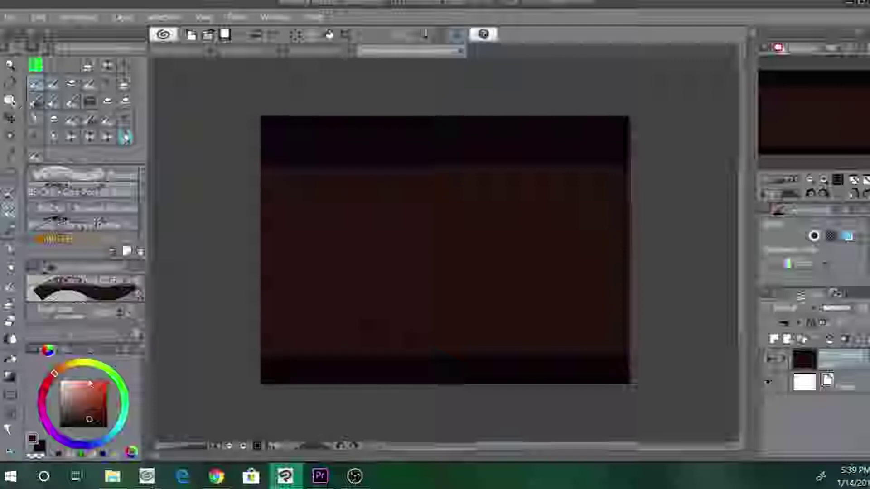
- Undo the last brick stroke and try a freehand brick stroke across the canvas in the swapped colour
key("ctrl+z")
key("x")
mouse_move(532, 268)
left_mouse_down()
mouse_move(314, 229)
mouse_move(315, 220)
left_mouse_up()
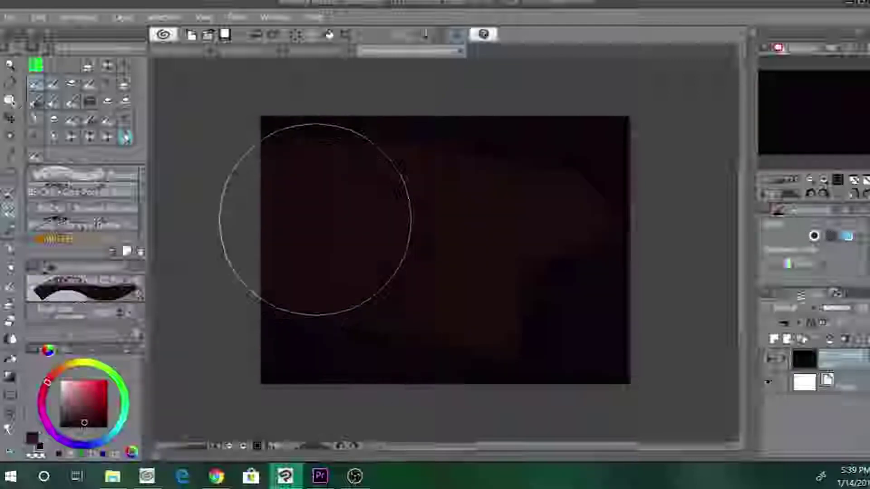
key("ctrl+z")
key("x")
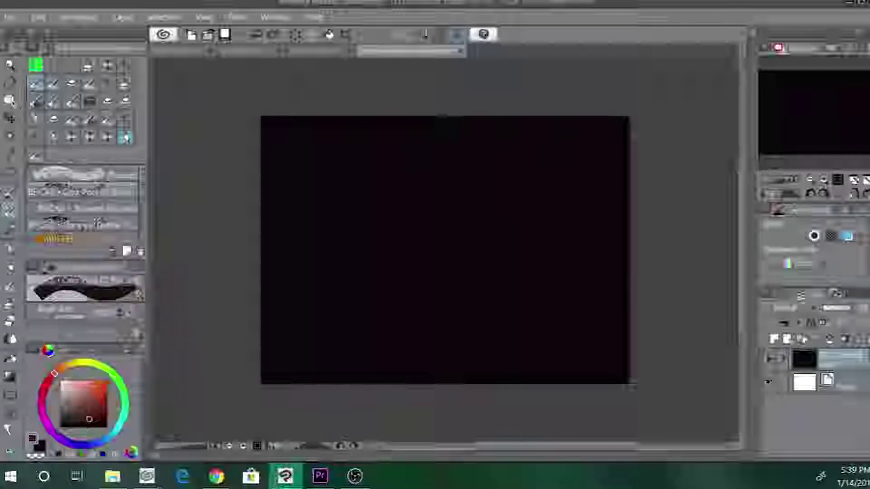
key("x")
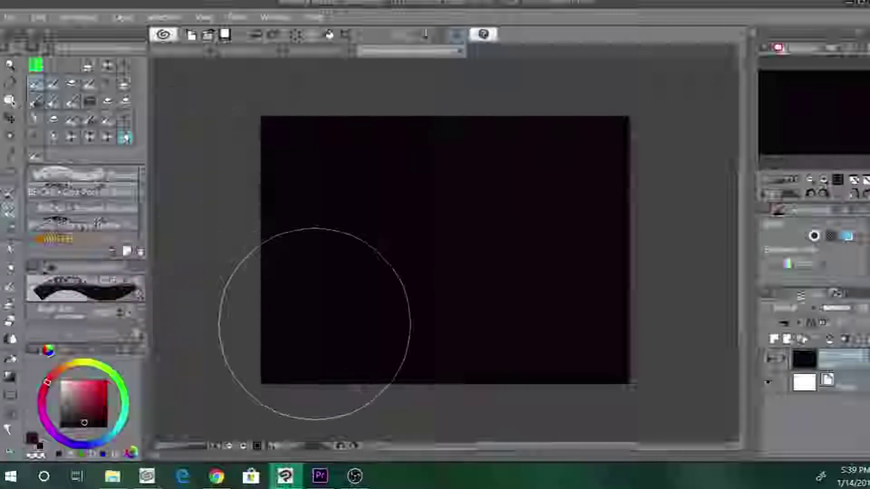
key("x")
- Sample a dark colour from the canvas and lay a straight brick-pattern stroke across its full width
left_click(318, 325, "alt")
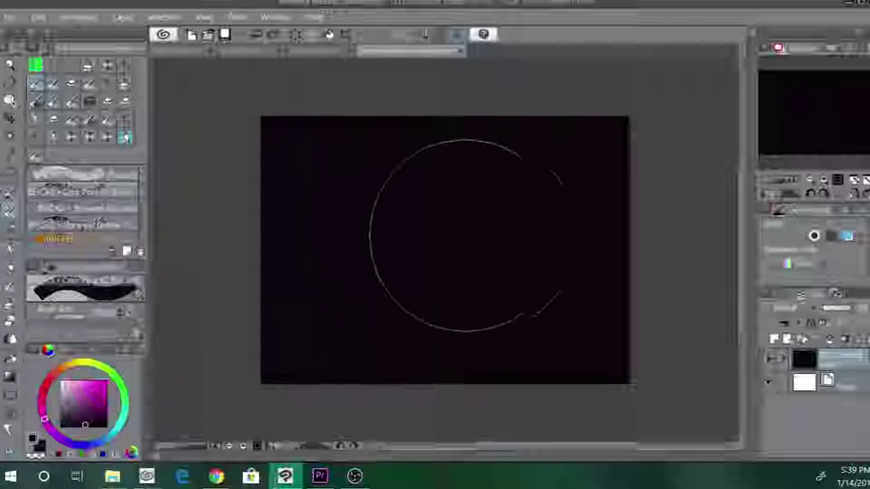
left_click(709, 232)
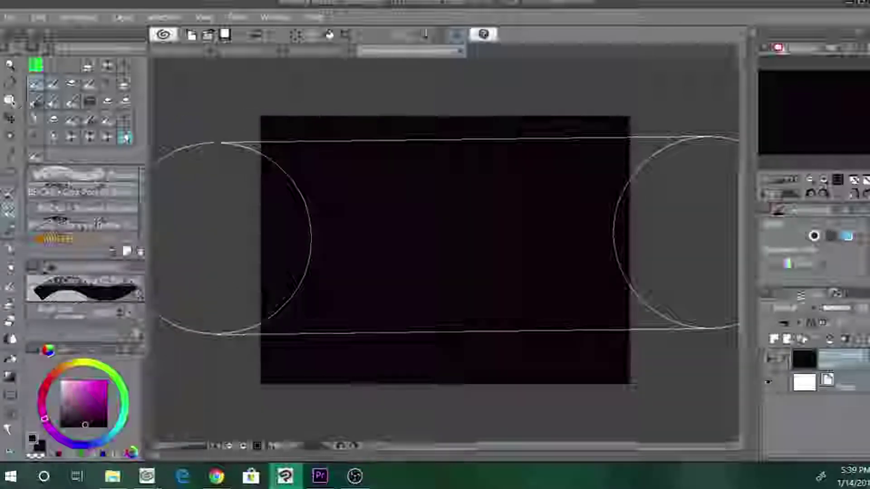
left_click(232, 239, "shift")
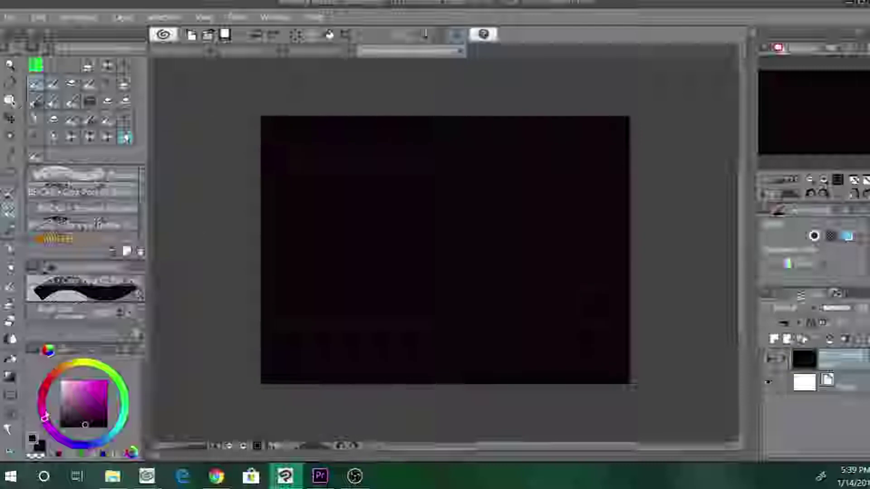
- Pick a dark red secondary colour, undo the trial stroke, and brush straight brick texture across the wall area with the colours swapped
left_click(40, 445)
left_click(90, 420)
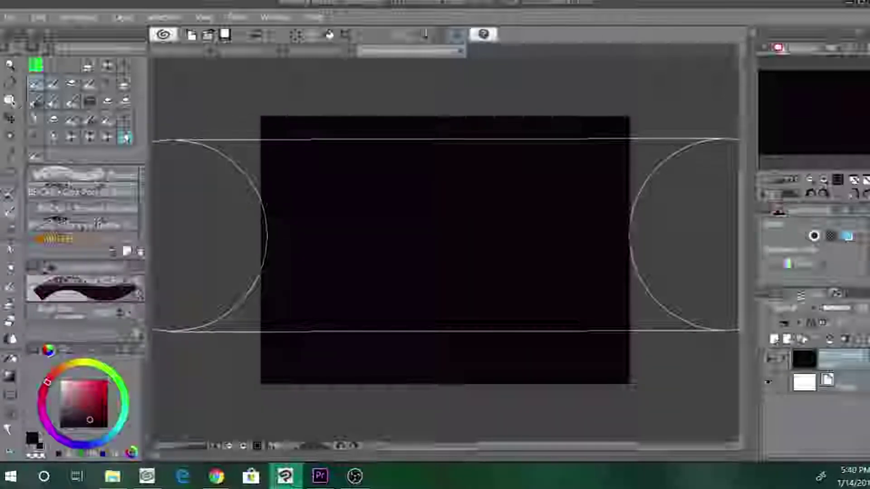
left_click(172, 236, "shift")
key("ctrl+z")
key("x")
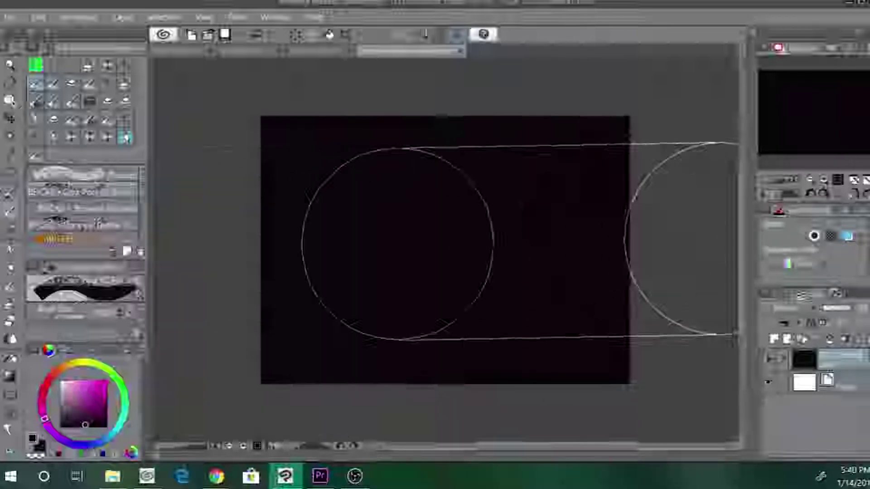
left_click_drag(154, 237, 154, 238)
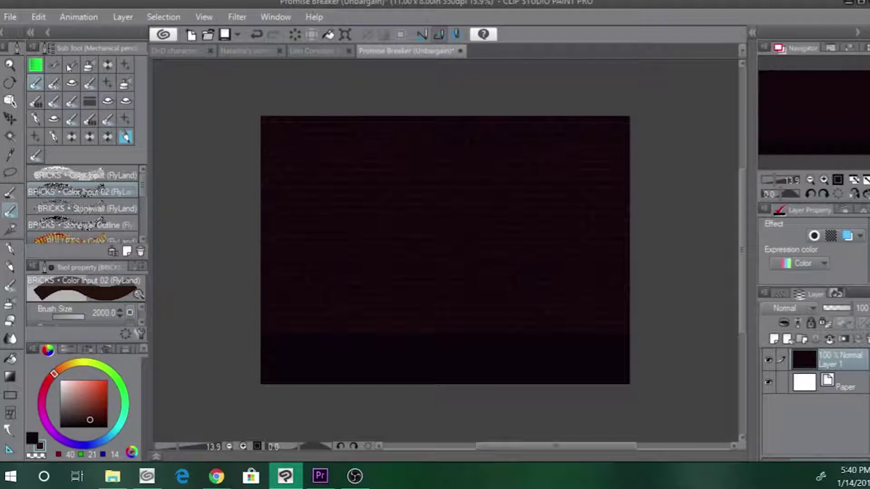
- Set the drawing colour to grey (111, 111, 111) and choose the Chain Link Fence (FlyLand) brush
left_click(56, 83)
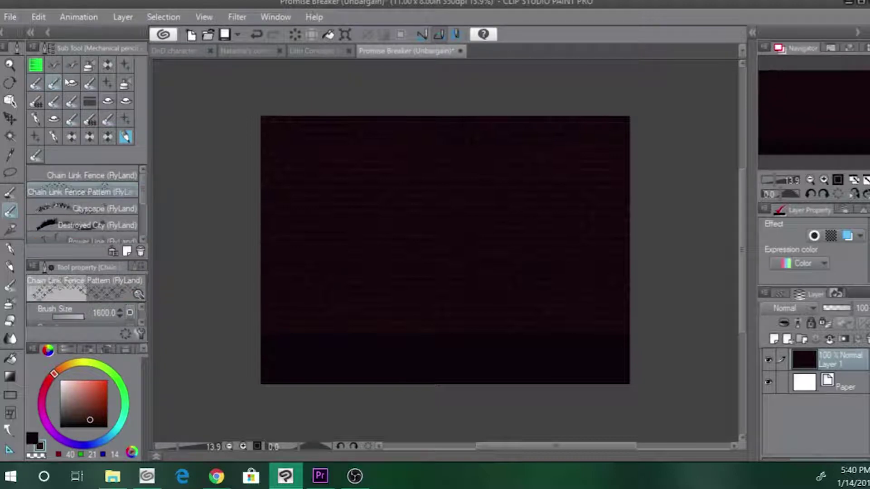
left_click(72, 82)
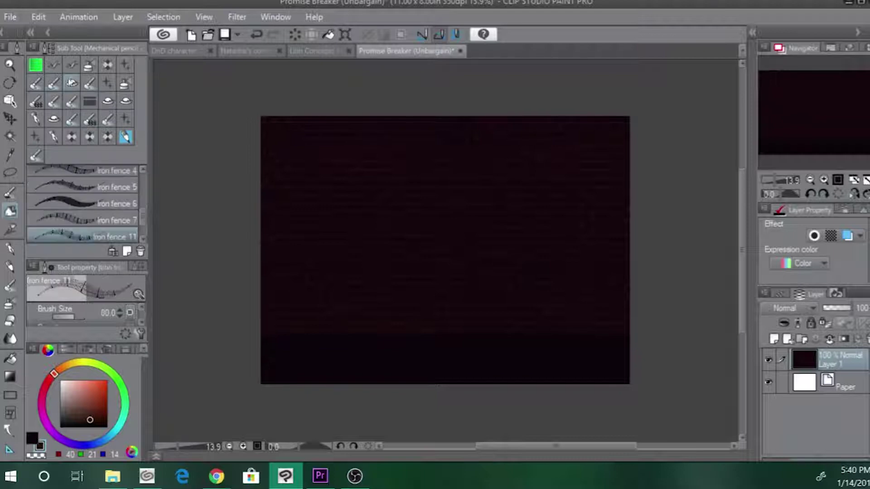
left_click(44, 85)
left_click(54, 86)
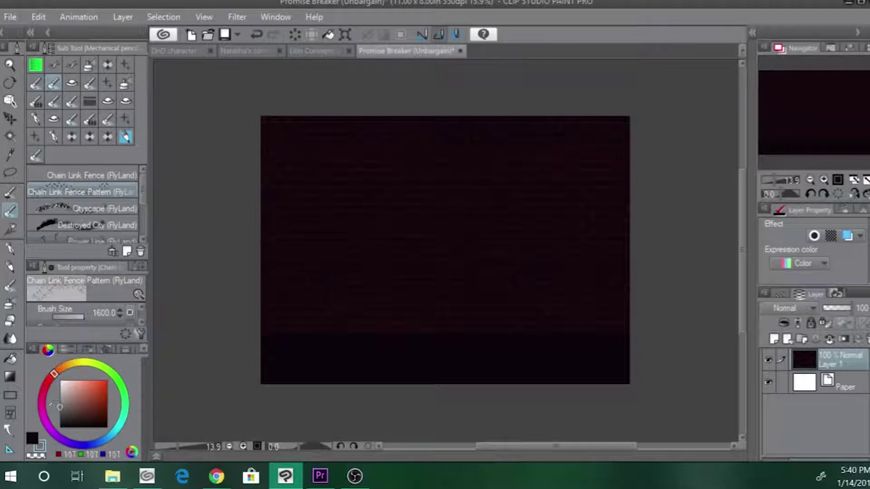
left_click(36, 84)
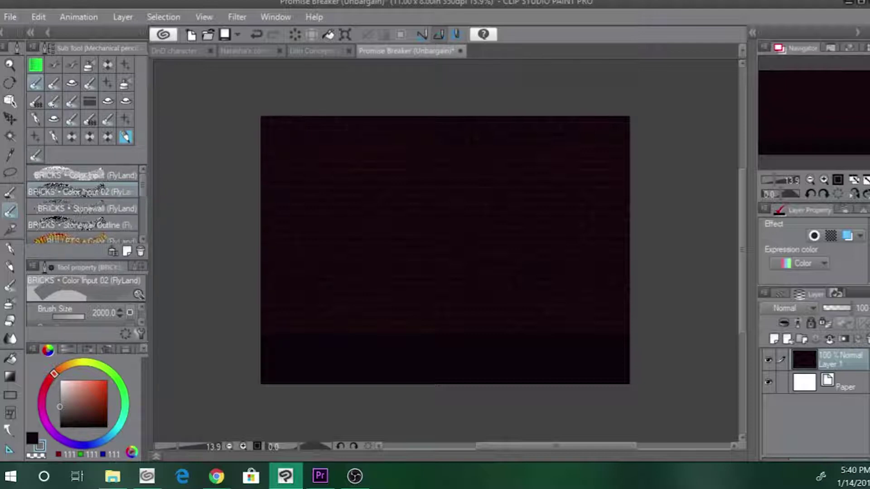
left_click(54, 84)
left_click(70, 175)
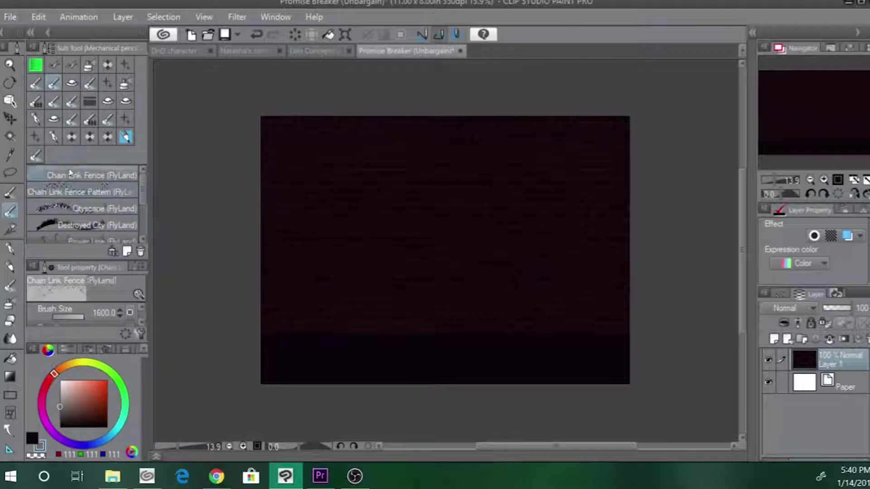
- Try chain-link fence strokes over the lower wall directly on Layer 1, starting beyond the canvas's left edge
left_click_drag(373, 281, 194, 281)
key("ctrl+z")
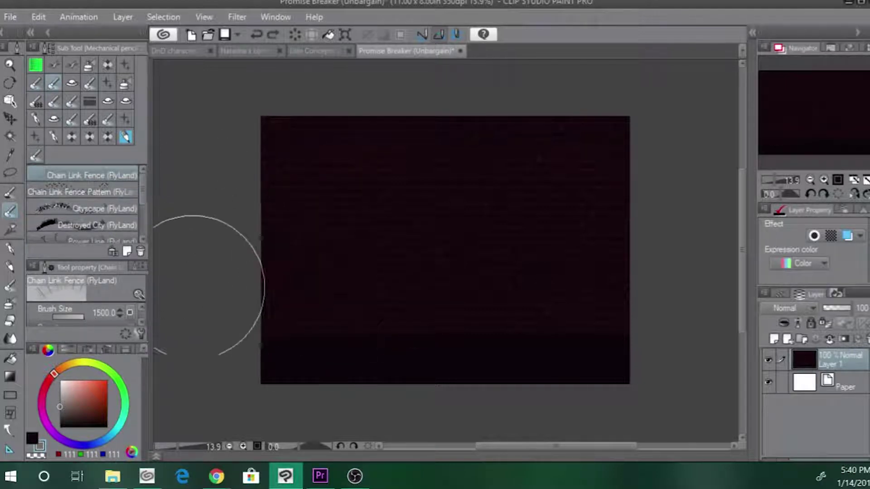
left_click(179, 291)
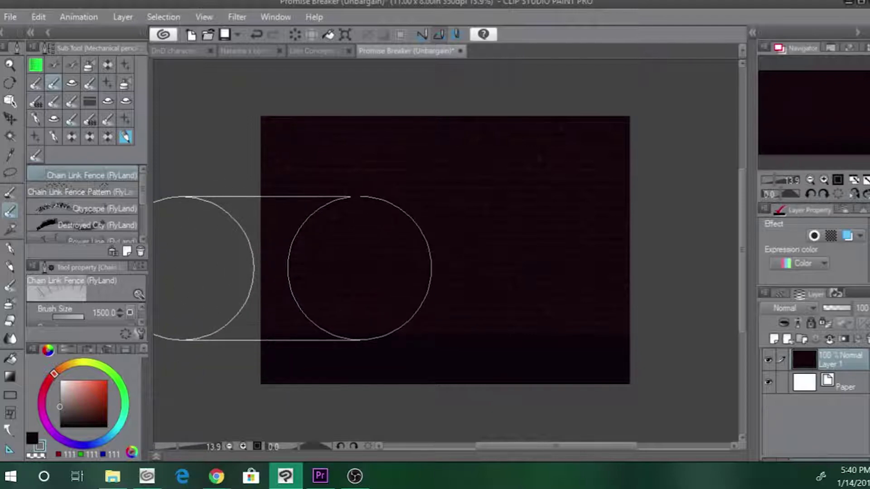
left_click(365, 269, "shift")
key("ctrl+z")
left_click(173, 278)
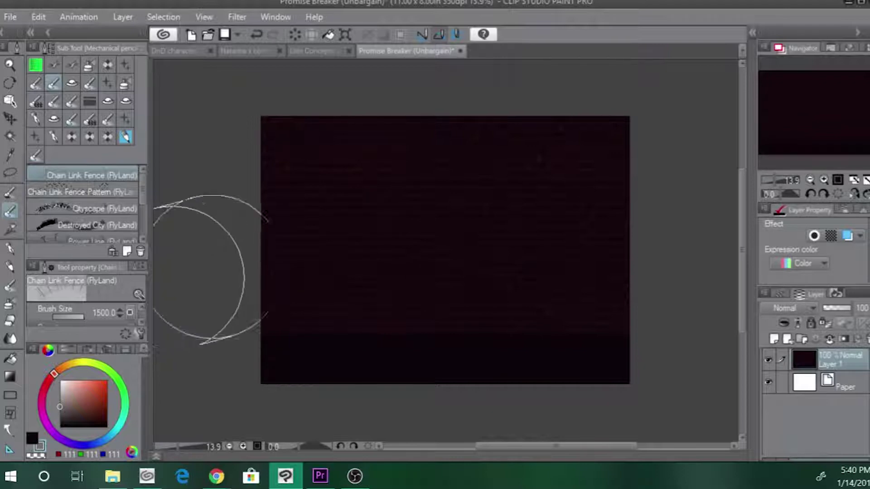
left_click(372, 272, "shift")
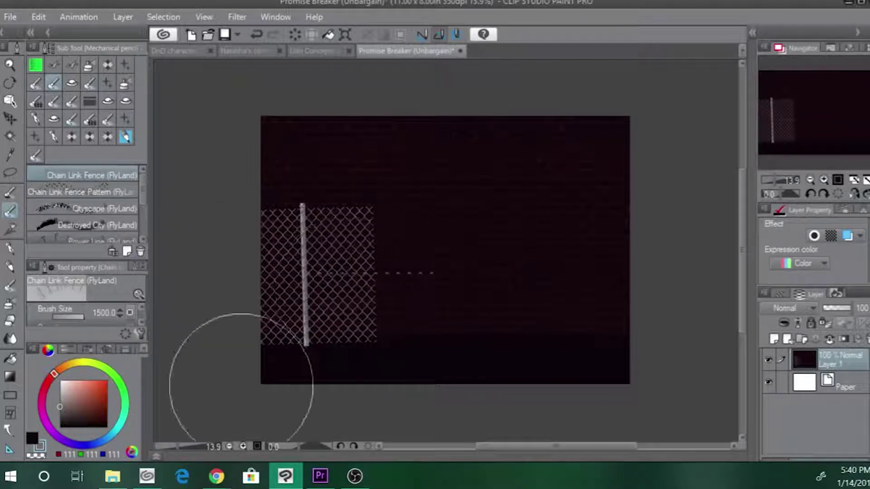
key("ctrl+z")
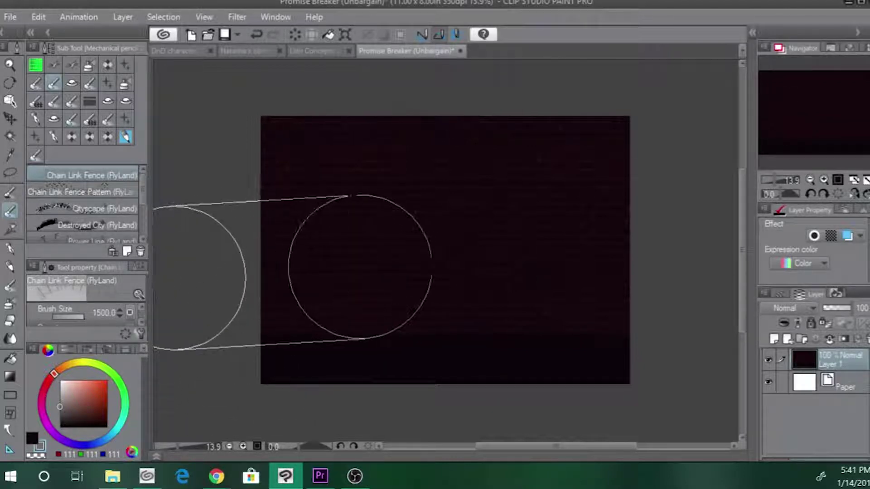
left_click(385, 275, "shift")
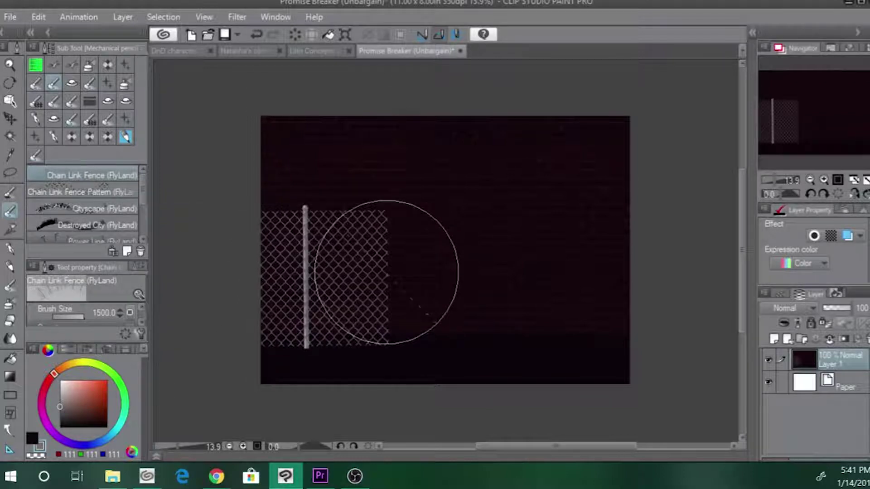
key("ctrl+z")
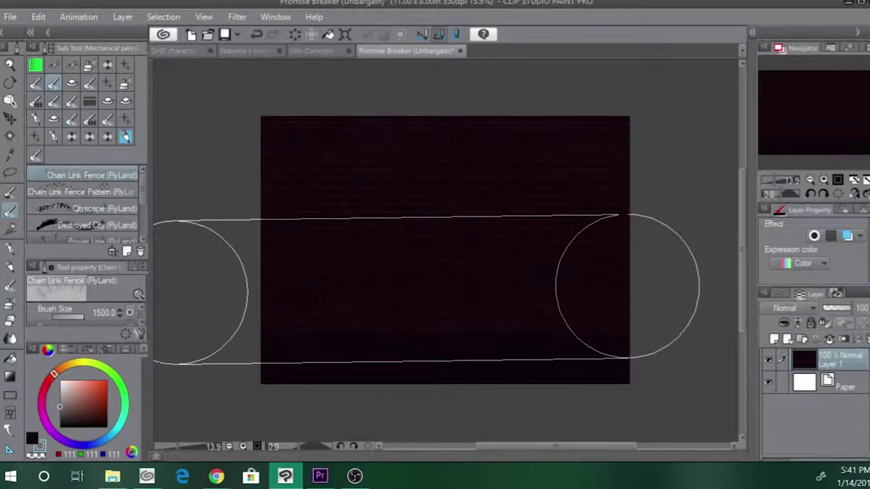
left_click(627, 287, "shift")
key("ctrl+z")
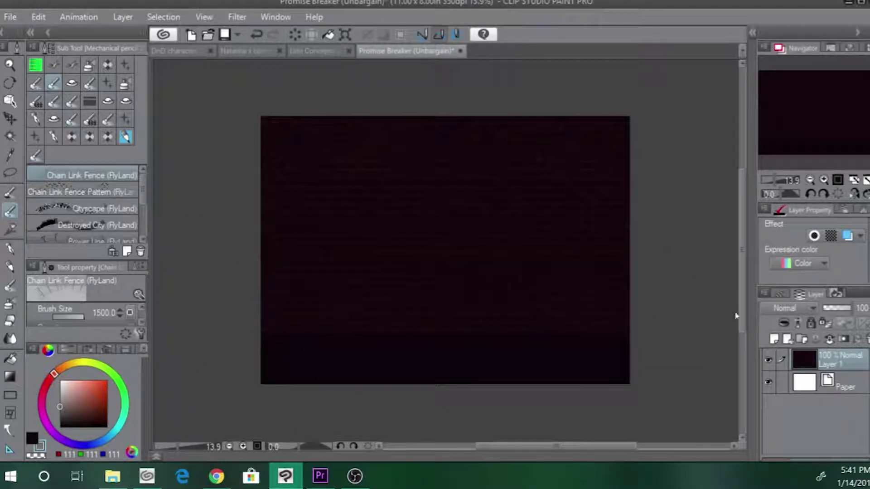
- Add a new raster layer and draw a straight chain-link fence across the full canvas width at brush size 1500
key("ctrl+shift+n")
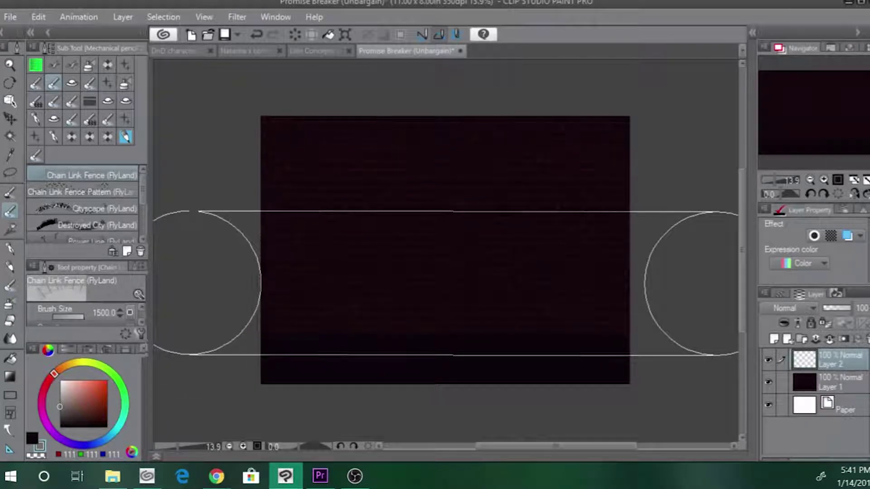
left_click(191, 284, "shift")
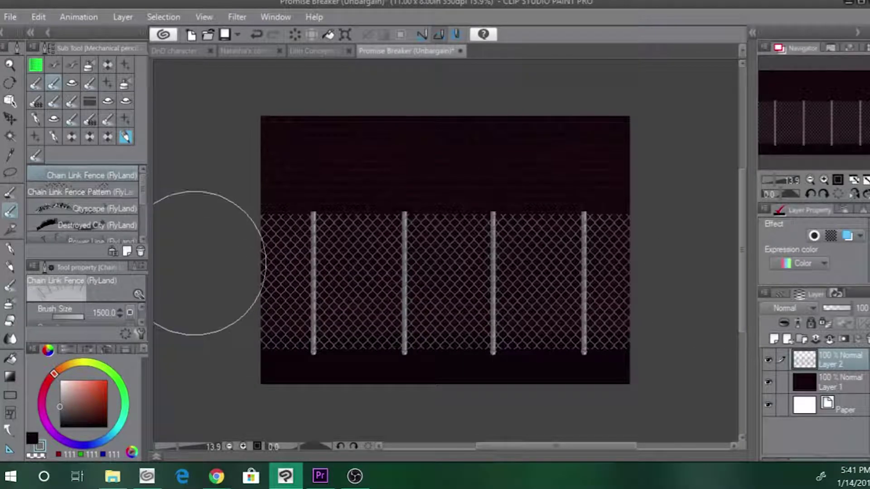
- Transform the fence layer, shifting the fence left and slightly up so that it covers only the left half of the canvas
key("ctrl+t")
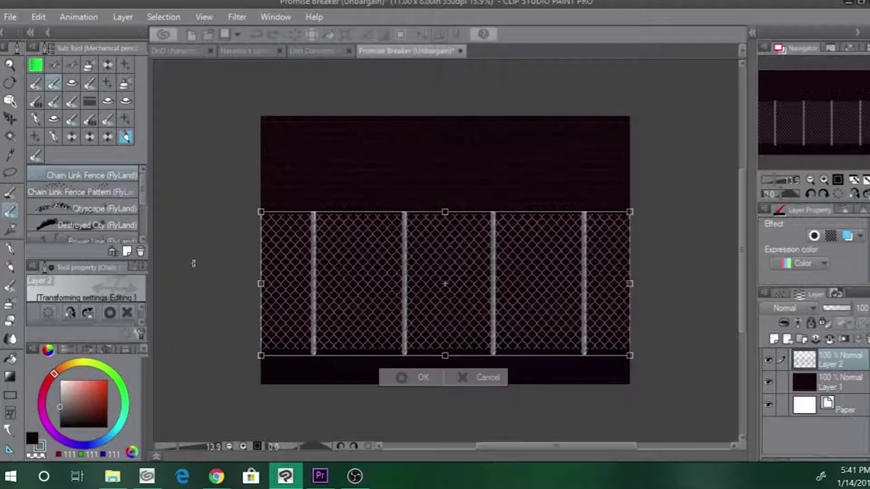
left_click_drag(190, 259, 553, 331)
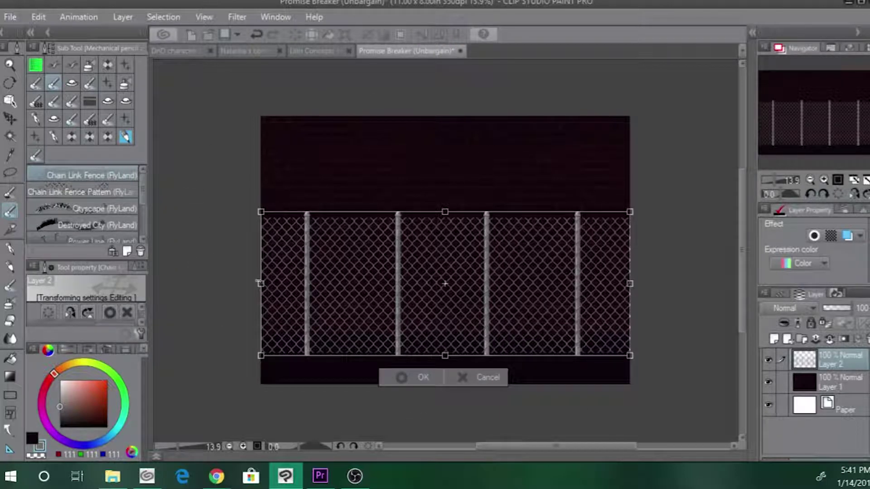
left_click_drag(287, 257, 241, 294)
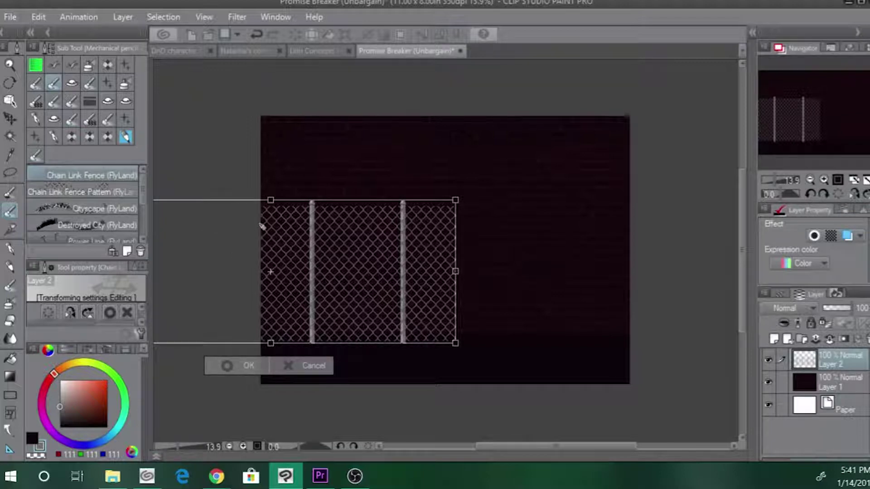
key("Return")
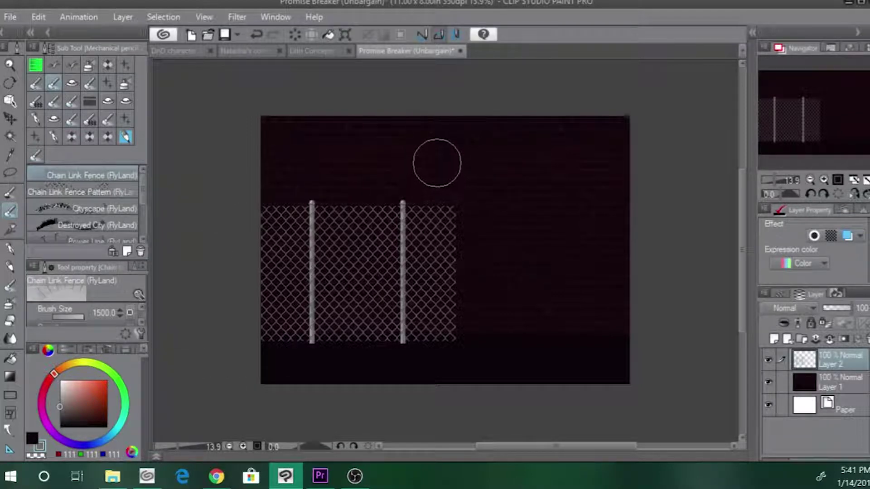
- Erase the mesh to the right of the last fence post and merge the fence layer with the layer below
mouse_move(434, 218)
left_mouse_down()
mouse_move(434, 363)
mouse_move(443, 287)
left_mouse_up()
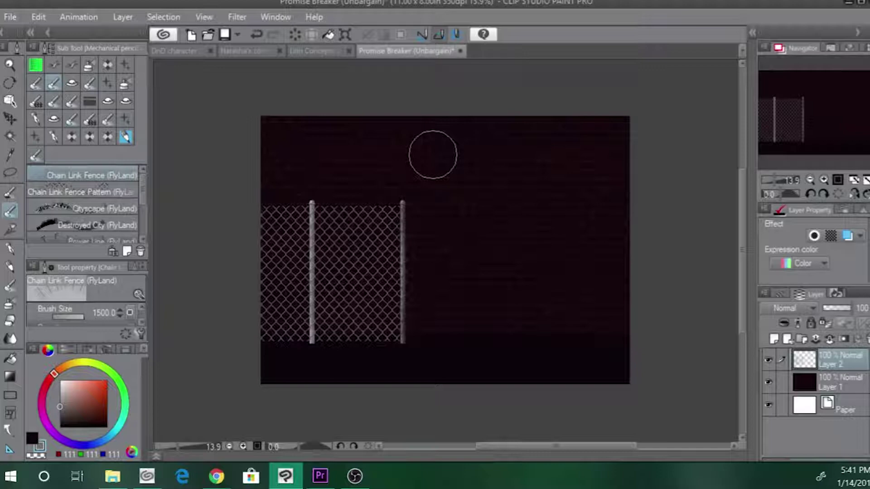
right_click(840, 365)
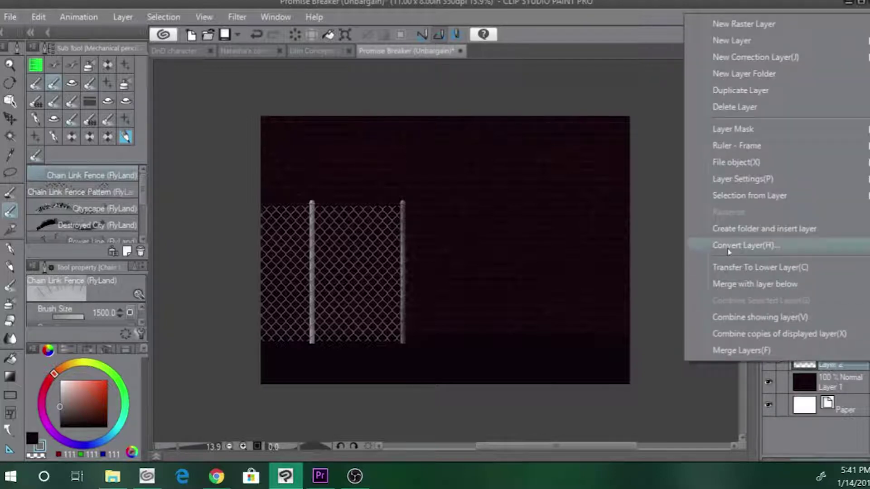
left_click(724, 285)
- Browse the FlyLand brush groups, including the brick, animal and tire brushes, for a texture that suits the wall
left_click(54, 101)
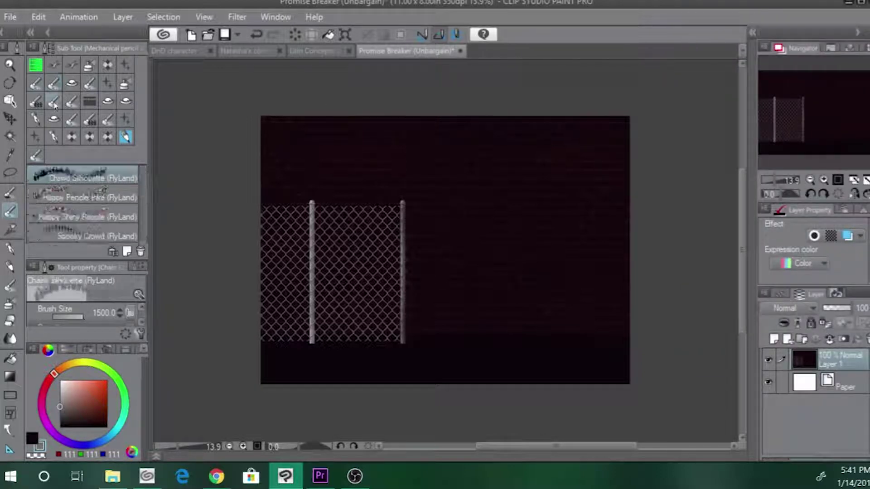
left_click(49, 89)
scroll(101, 170, "down", 3)
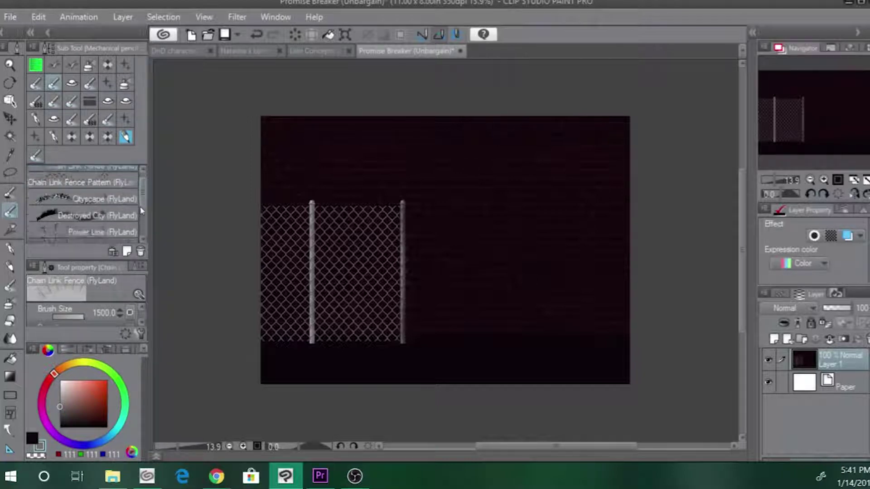
left_click(34, 85)
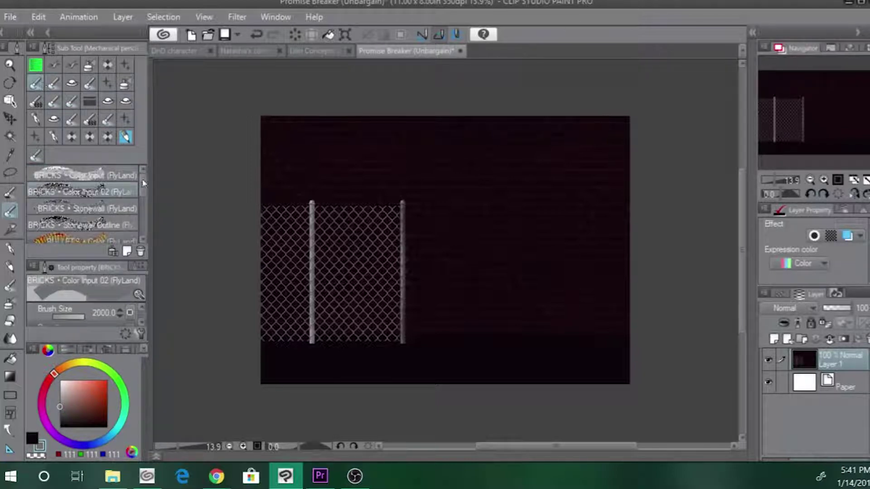
left_click(72, 83)
left_click(94, 85)
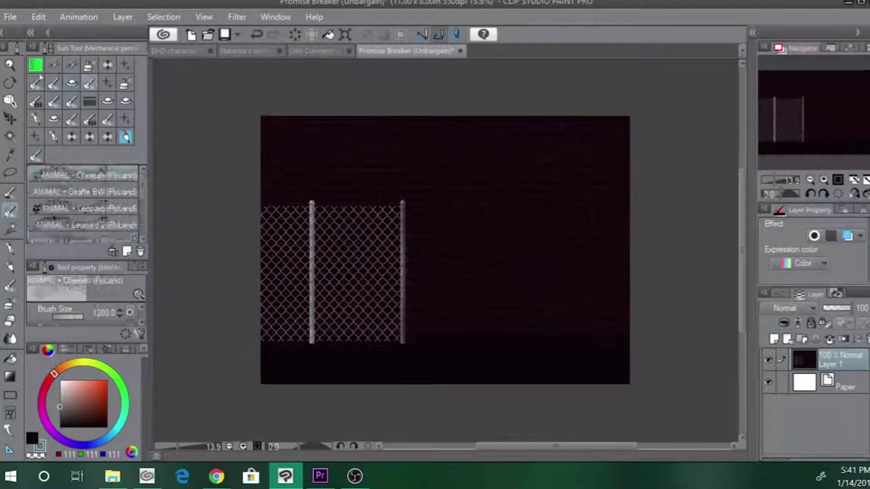
left_click(36, 85)
left_click_drag(142, 197, 144, 231)
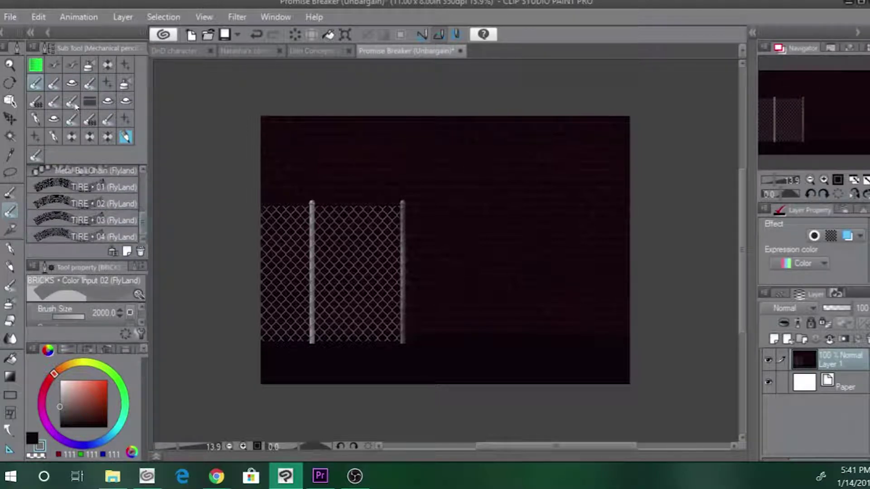
- Switch to the dv_cracks_1 brush and try brown crack strokes at size 1200 over the right side of the wall
left_click(125, 65)
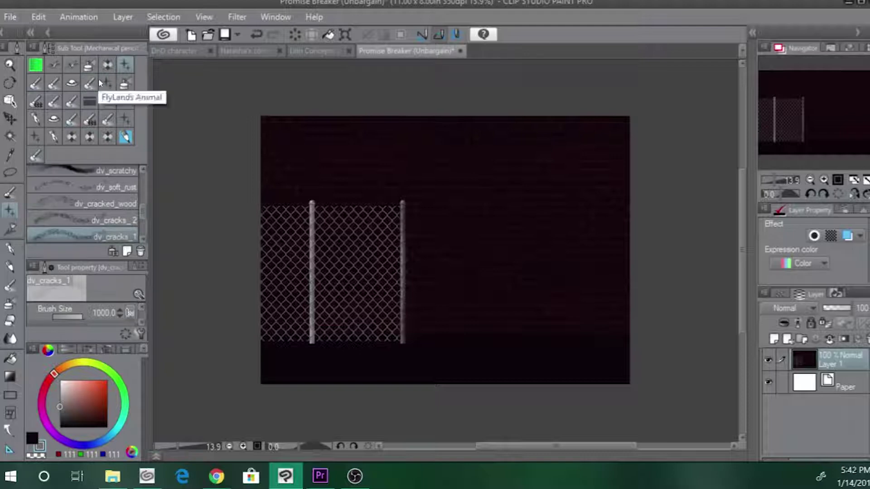
key("x")
key("]")
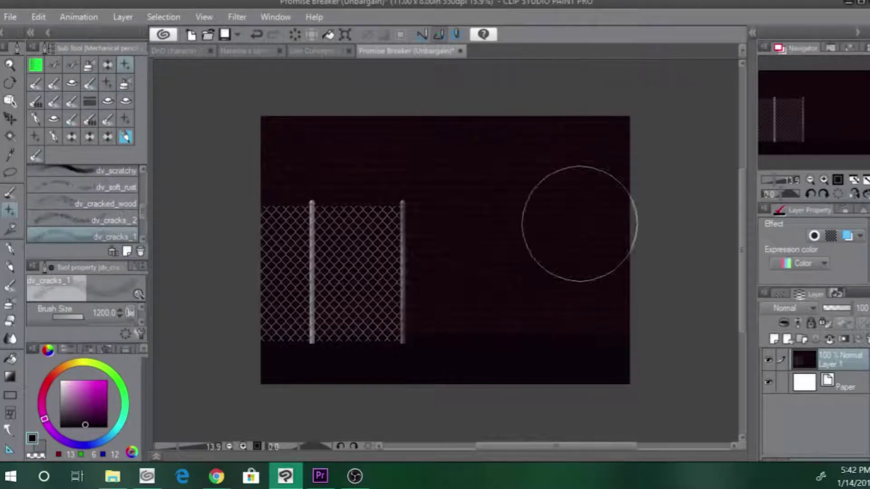
key("x")
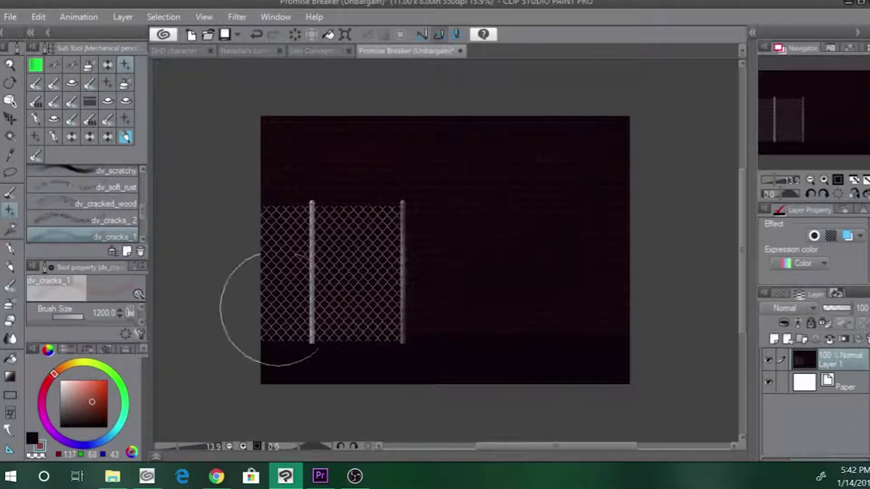
mouse_move(526, 268)
left_mouse_down()
mouse_move(579, 204)
mouse_move(621, 97)
left_mouse_up()
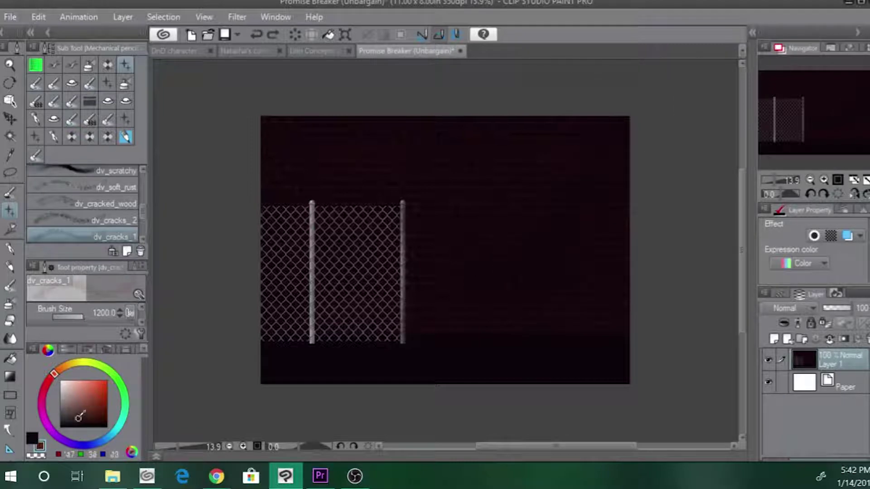
- Pick a dark brown (RGB 58, 40, 34) and paint crack texture at brush size 800 over the upper wall above the fence
left_click(79, 417)
mouse_move(548, 266)
left_mouse_down()
mouse_move(614, 174)
mouse_move(630, 126)
left_mouse_up()
key("ctrl+z")
key("[")
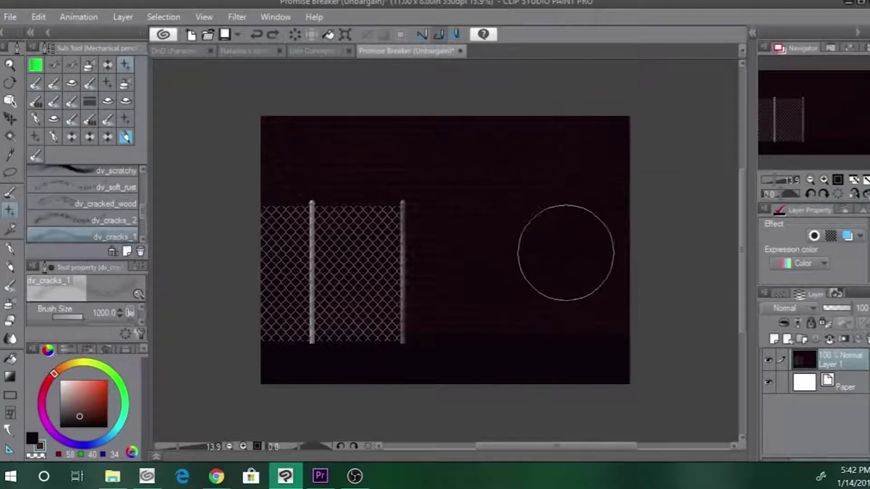
key("bracketleft")
key("bracketleft")
key("x")
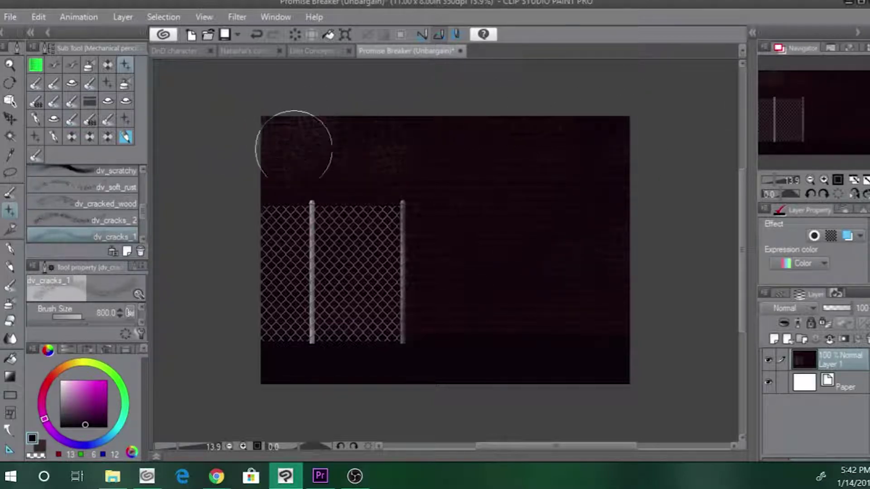
- Try dark brown dv_cracks_1 strokes at brush size 1500 over the wall beyond the last fence post
key("bracketright")
key("bracketright")
key("bracketright")
key("x")
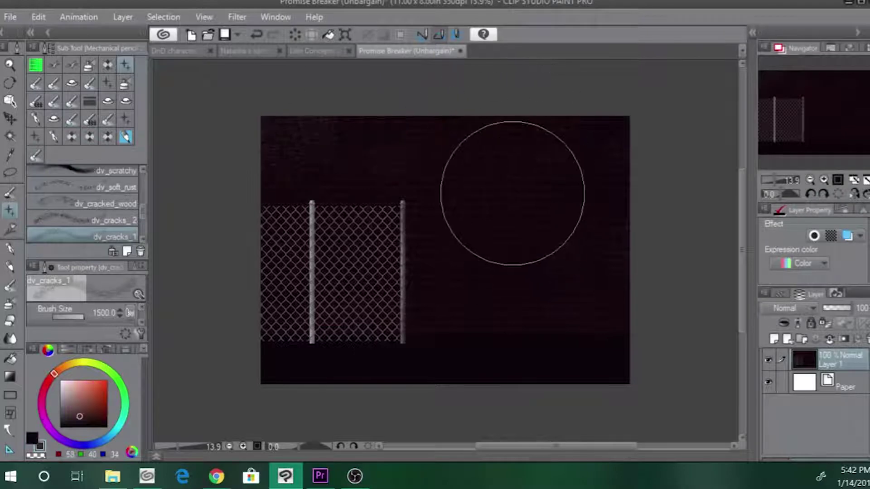
mouse_move(512, 193)
left_mouse_down()
mouse_move(512, 266)
mouse_move(515, 226)
mouse_move(536, 193)
left_mouse_up()
key("x")
mouse_move(525, 230)
left_mouse_down()
mouse_move(524, 216)
mouse_move(508, 222)
left_mouse_up()
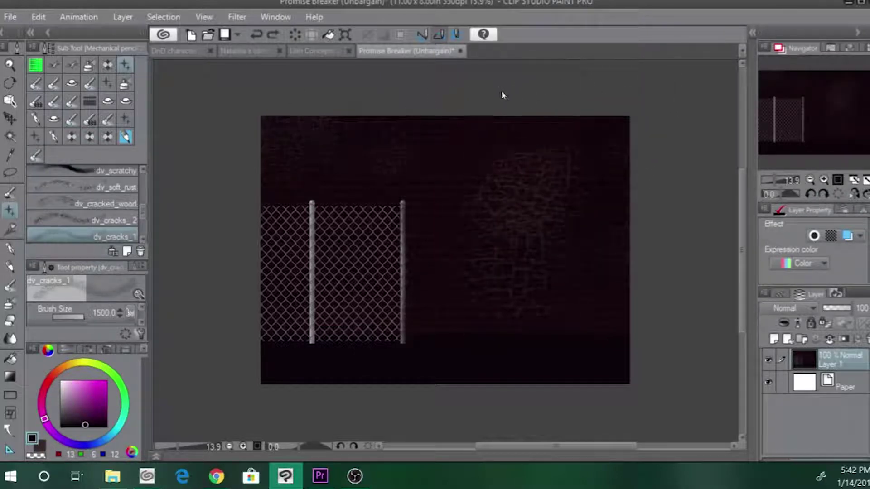
key("ctrl+z")
- Paint reddish-brown (RGB 70, 25, 10) crack texture at brush size 1000 across the right half of the wall, toning it down with the dark colour
key("x")
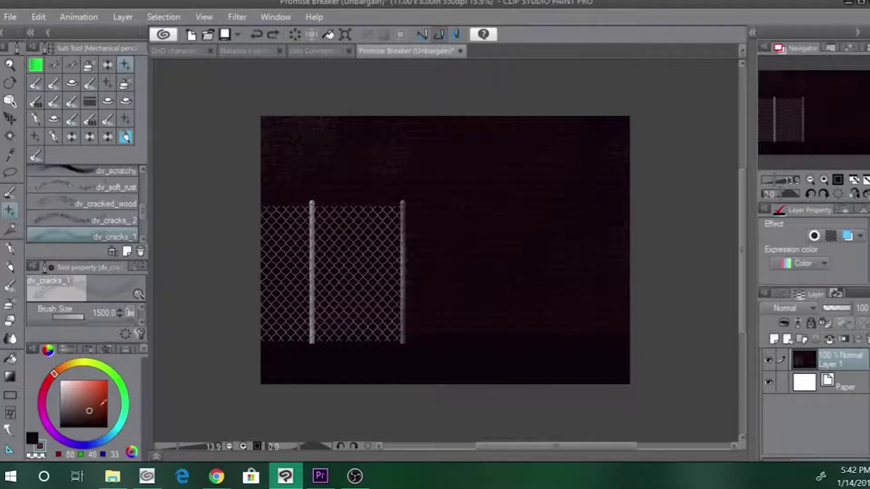
left_click(509, 268)
key("bracketleft")
key("bracketleft")
mouse_move(507, 165)
left_mouse_down()
mouse_move(583, 132)
mouse_move(641, 265)
left_mouse_up()
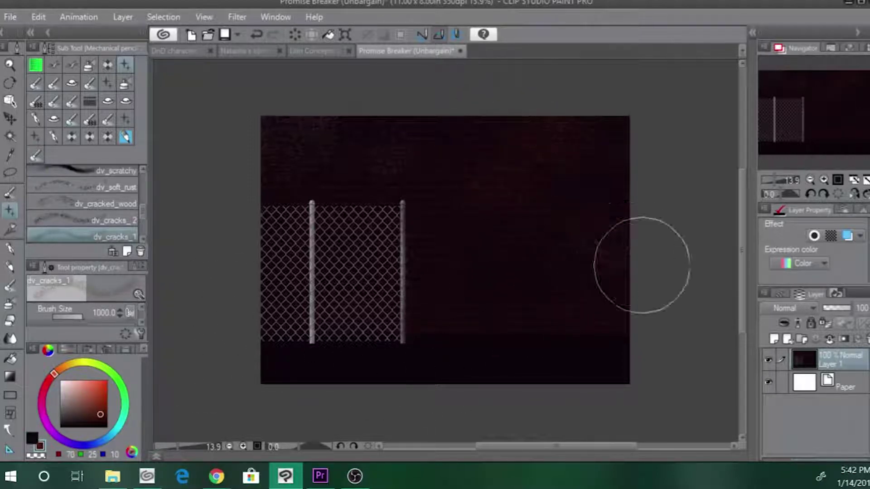
key("x")
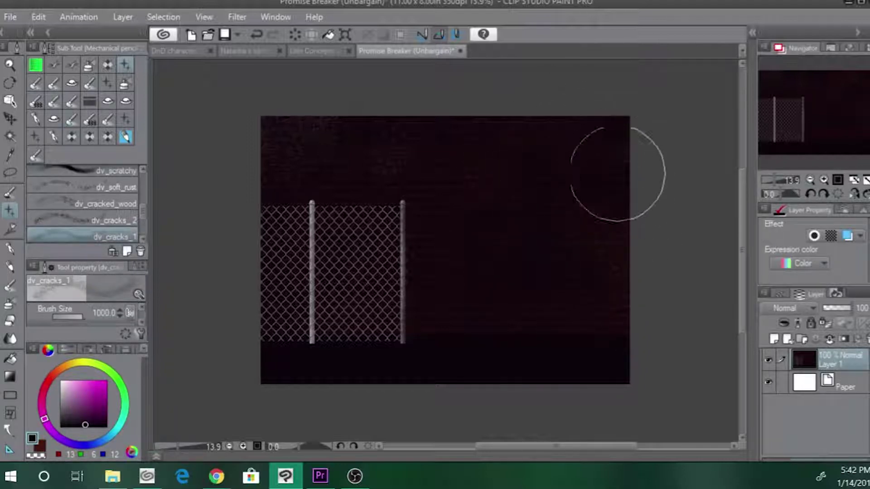
key("x")
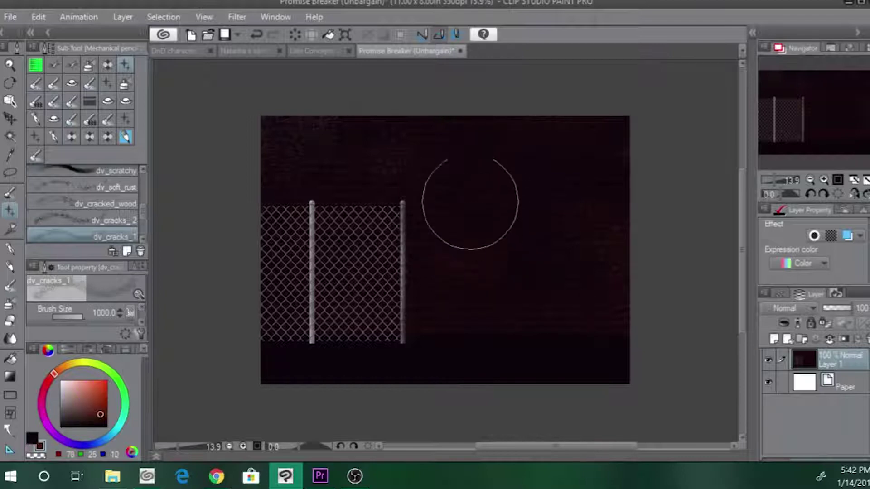
key("x")
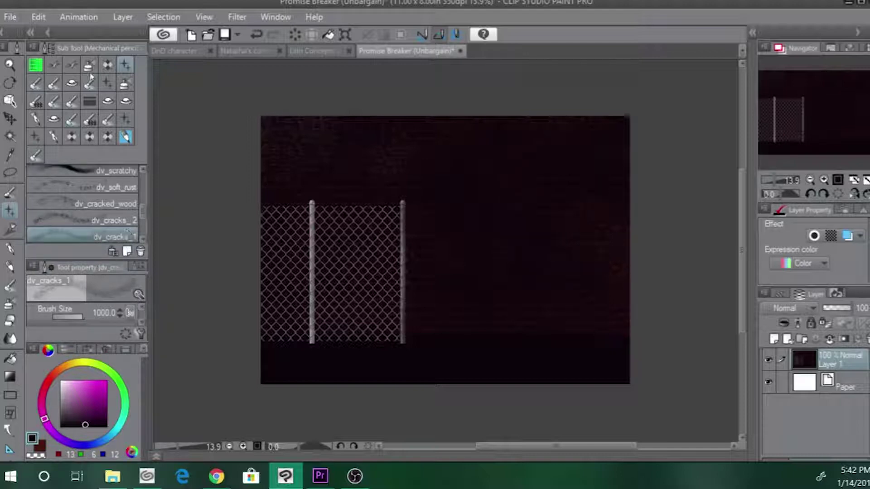
- Try reddish-brown dv_cracks_2 strokes at brush size 1200 across the right half of the wall
left_click(106, 220)
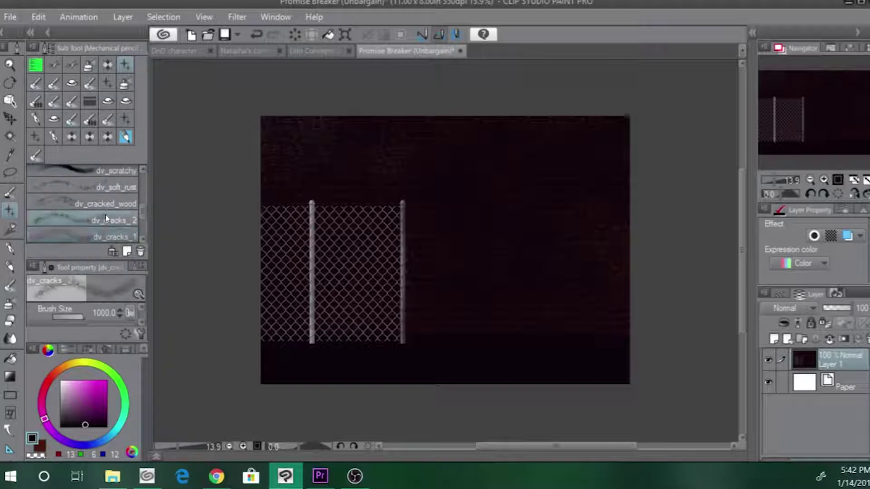
key("x")
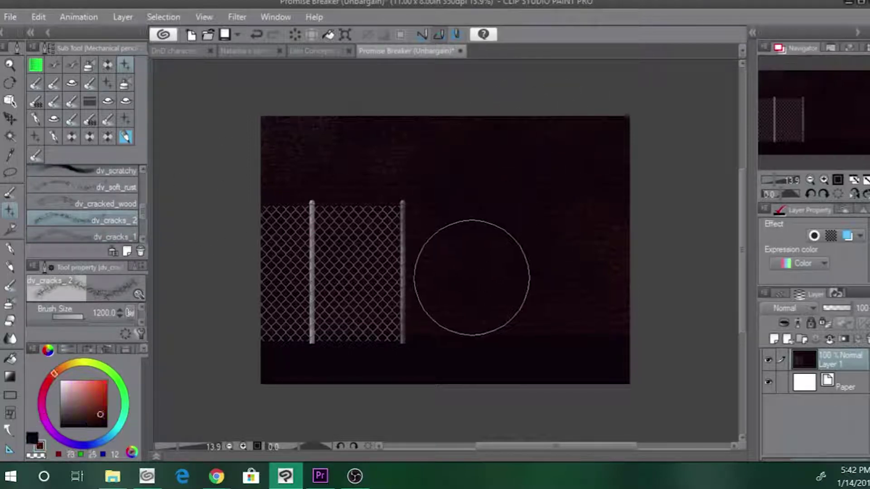
left_click_drag(472, 277, 535, 124)
key("ctrl+z")
left_click_drag(526, 207, 466, 280)
key("ctrl+z")
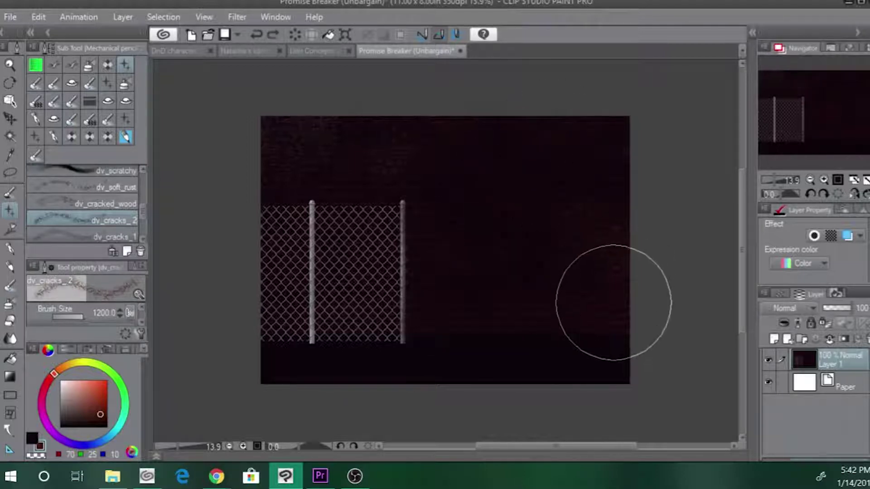
- Sample a darker reddish brown from the wall (RGB 55, 20, 11) and try dv_cracks_2 strokes over its right half
left_click(626, 318, "alt")
left_click(575, 273, "alt")
left_click_drag(496, 230, 486, 130)
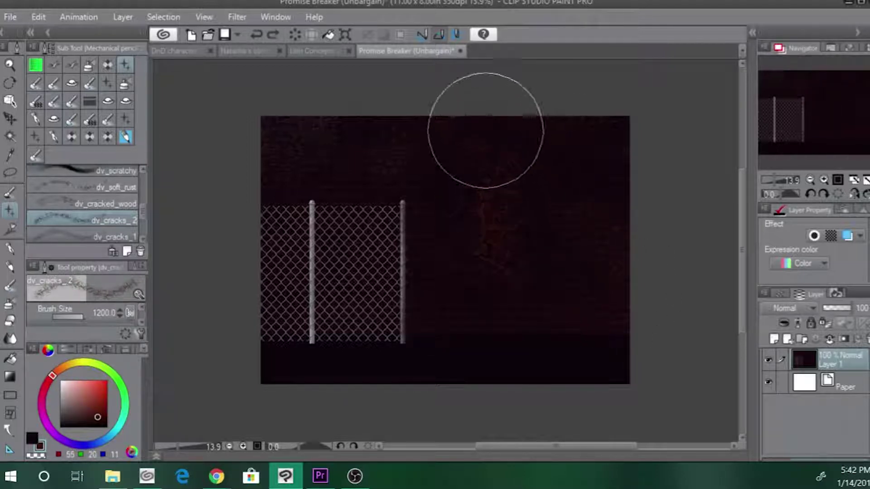
left_click(499, 248, "alt")
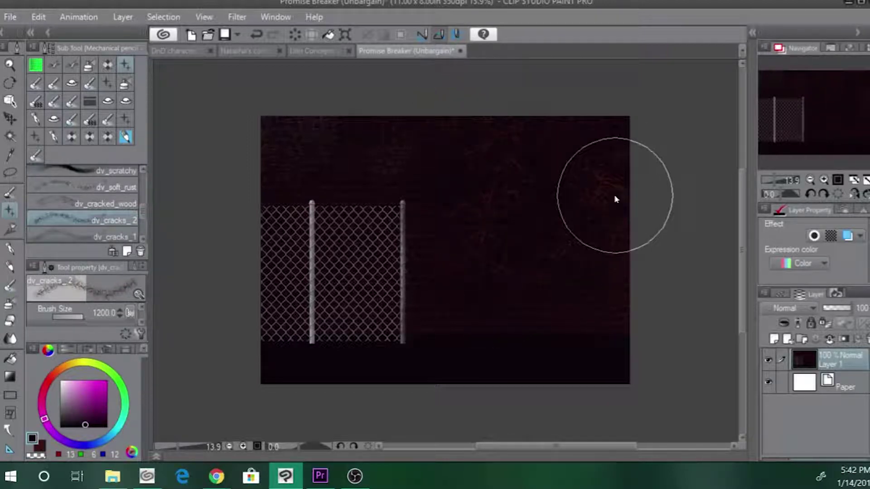
key("ctrl+z")
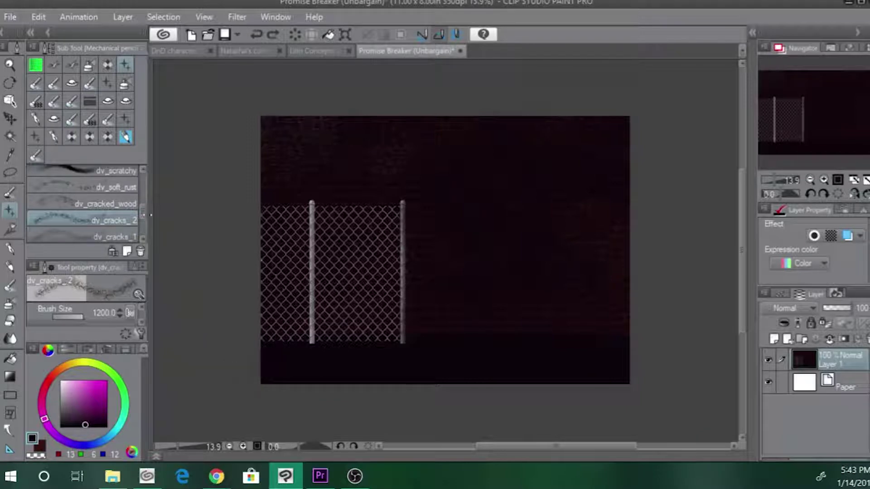
- With the dv_round_cracks brush at size 800, add subtle reddish-brown texture above the fence and at the wall's lower right, softening it with the dark colour
left_click_drag(145, 214, 141, 191)
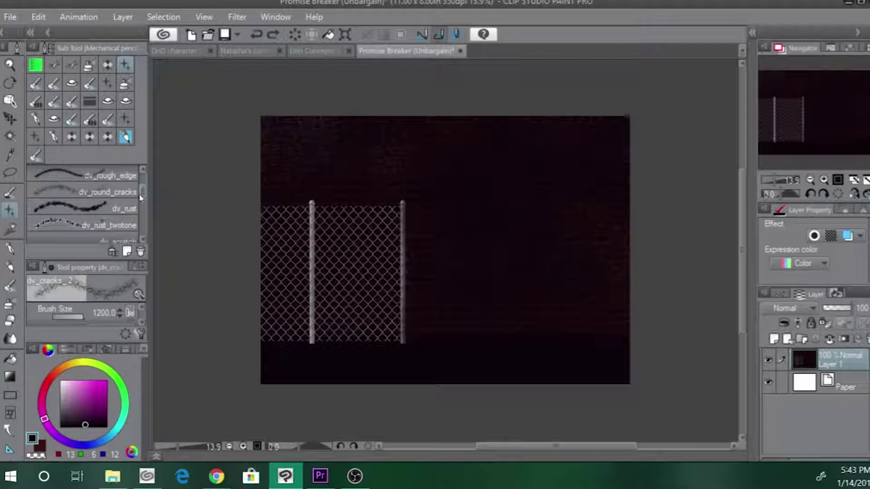
left_click(45, 189)
mouse_move(547, 189)
left_mouse_down()
mouse_move(522, 208)
mouse_move(545, 149)
mouse_move(468, 266)
mouse_move(524, 194)
left_mouse_up()
key("x")
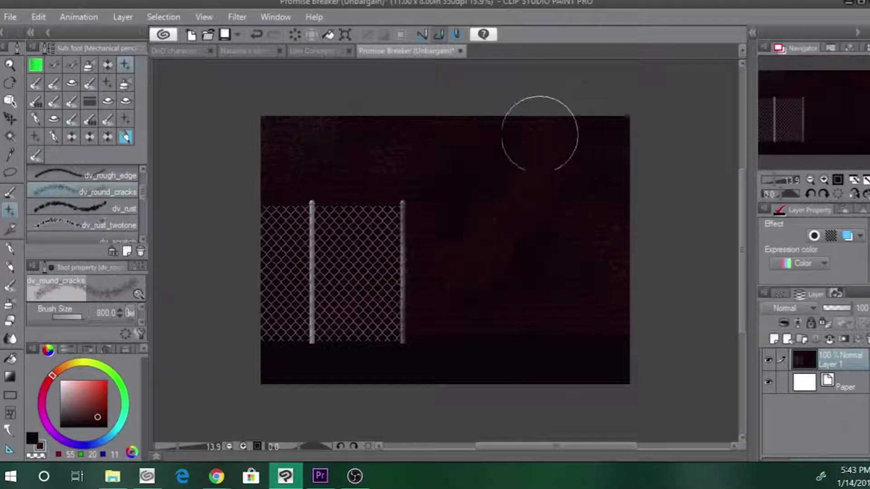
key("ctrl+z")
left_click_drag(453, 135, 385, 171)
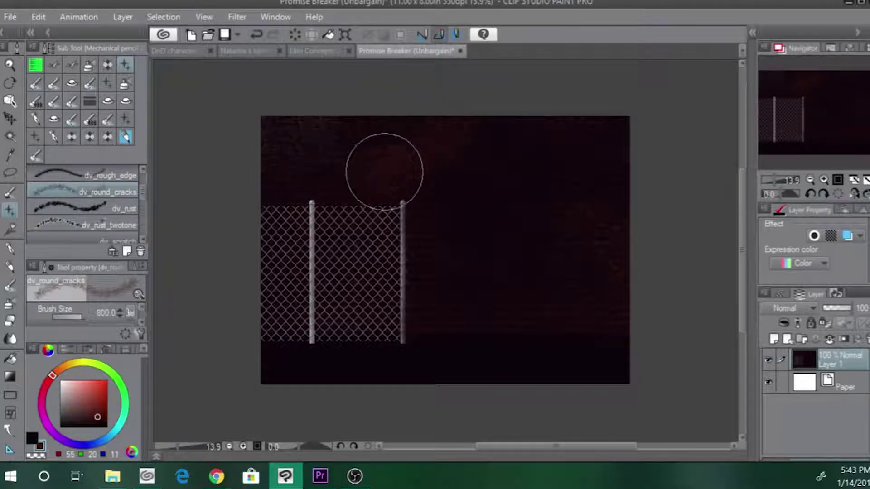
key("x")
mouse_move(388, 121)
left_mouse_down()
mouse_move(381, 157)
mouse_move(395, 75)
left_mouse_up()
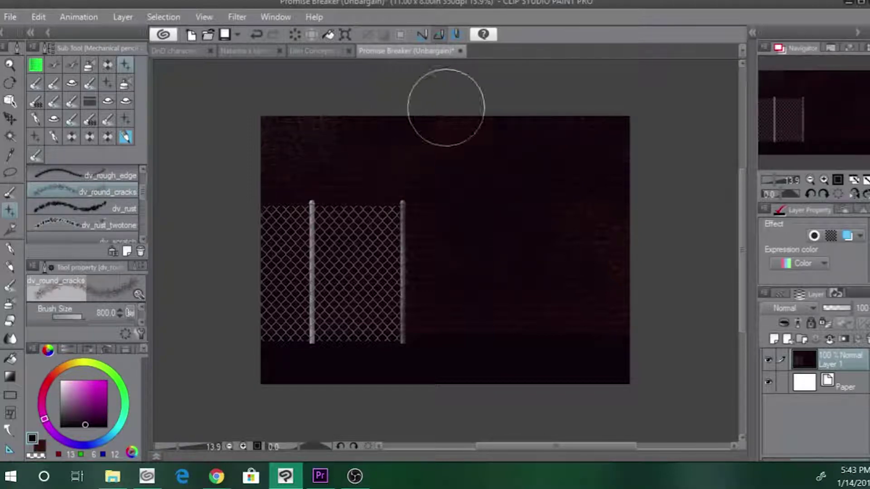
left_click(595, 312, "alt")
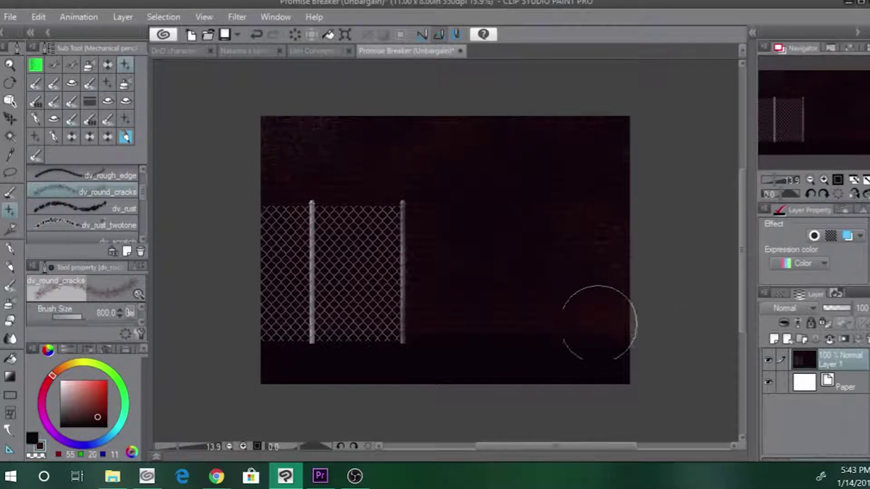
left_click(612, 320, "alt")
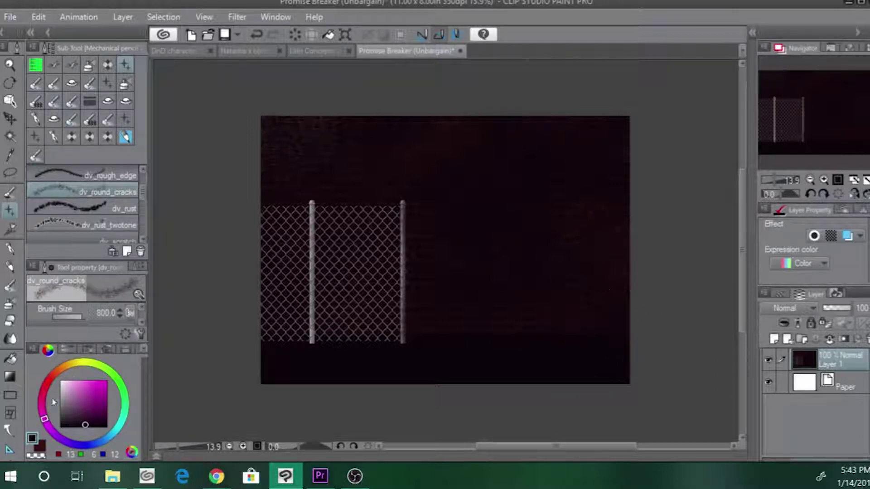
- Paint a grey-brown (RGB 40, 32, 30) ground strip below the wall with the Smooth watercolor brush at size 200
left_click(40, 445)
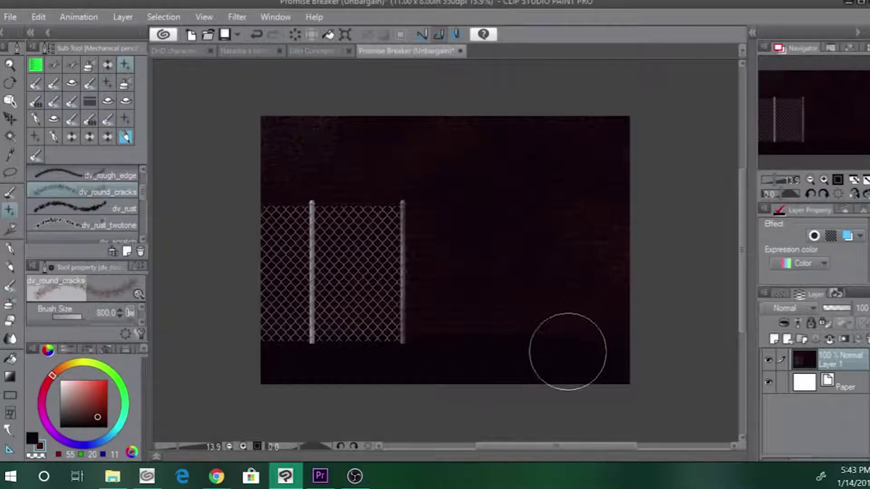
key("b")
mouse_move(538, 369)
left_mouse_down()
mouse_move(596, 364)
mouse_move(490, 367)
mouse_move(476, 375)
mouse_move(619, 367)
mouse_move(342, 369)
left_mouse_up()
key("ctrl+z")
mouse_move(251, 366)
left_mouse_down()
mouse_move(372, 373)
mouse_move(359, 362)
mouse_move(274, 360)
left_mouse_up()
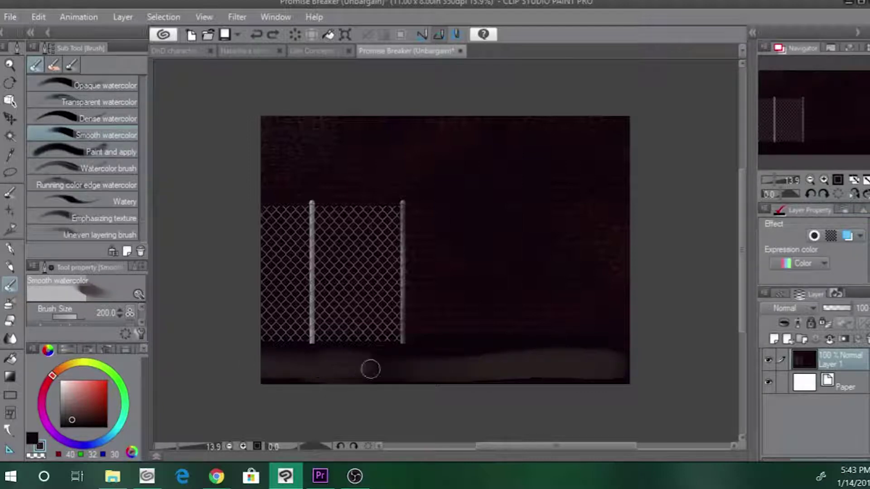
- Fill out the ground strip with more grey-brown strokes, reshaping its upper edge and extending it to the canvas's right and lower edges
left_click_drag(370, 369, 488, 352)
key("x")
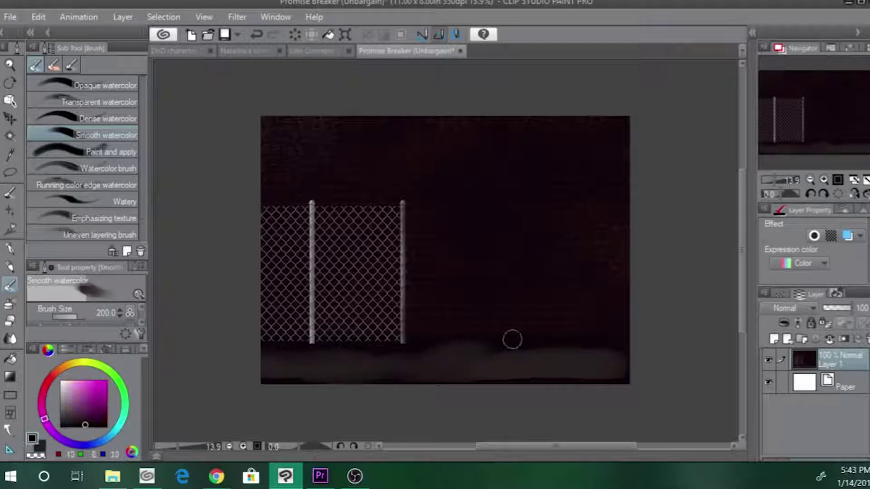
left_click(402, 379, "alt")
mouse_move(402, 379)
left_mouse_down()
mouse_move(462, 355)
mouse_move(543, 355)
left_mouse_up()
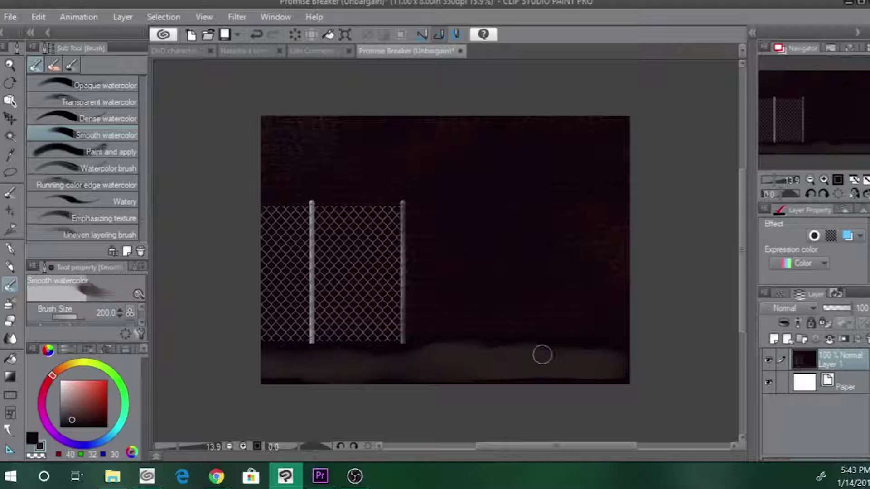
mouse_move(617, 366)
left_mouse_down()
mouse_move(602, 379)
mouse_move(492, 388)
left_mouse_up()
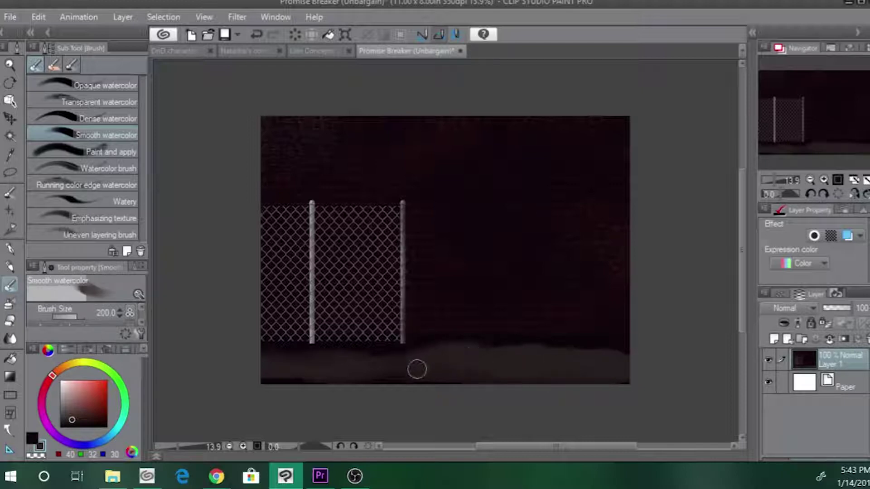
- Adjust the ground strip's grey-brown shading and darken its lower right end with near-black (RGB 13, 6, 12) Smooth watercolor strokes
mouse_move(417, 370)
left_mouse_down()
mouse_move(367, 381)
mouse_move(379, 356)
mouse_move(325, 354)
left_mouse_up()
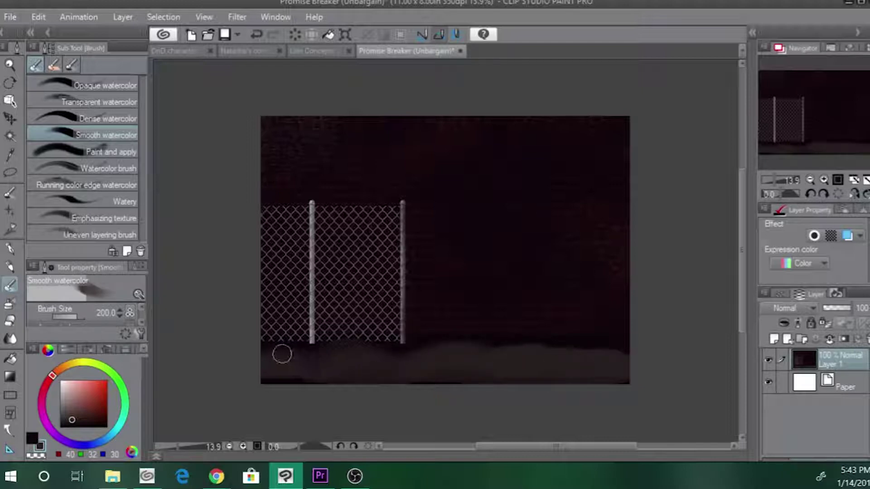
key("ctrl+z")
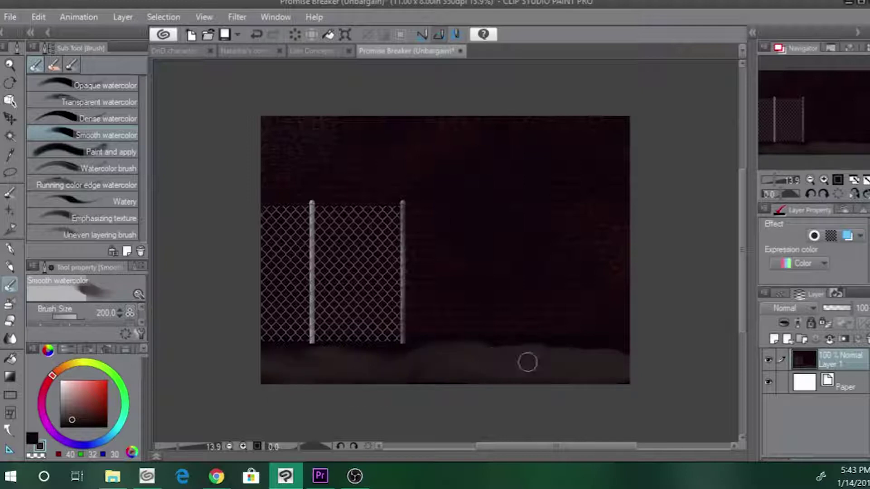
key("x")
mouse_move(617, 369)
left_mouse_down()
mouse_move(550, 368)
mouse_move(597, 384)
left_mouse_up()
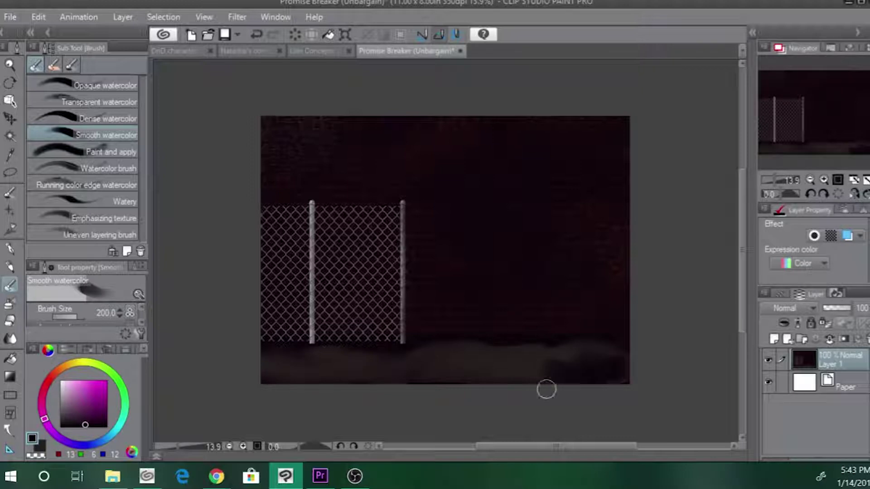
- Texture the ground strip with near-black strokes of the dv_dirt_3 brush at size 700
left_click(10, 210)
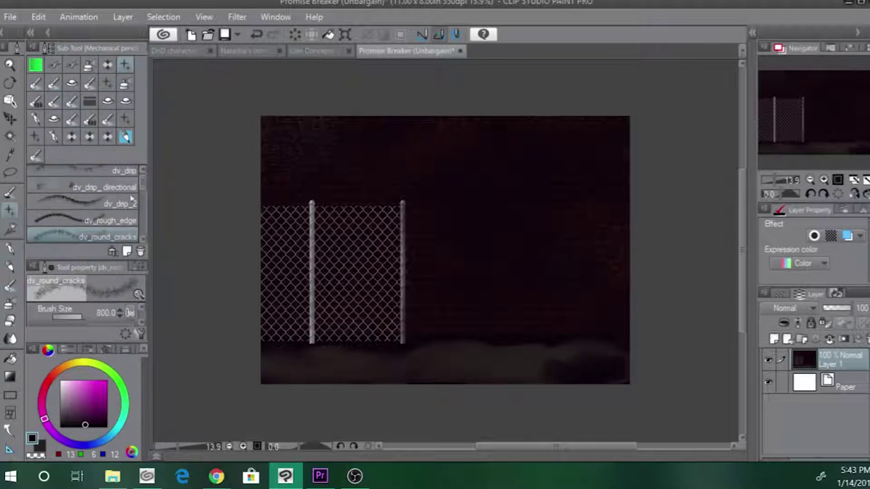
left_click_drag(143, 186, 143, 243)
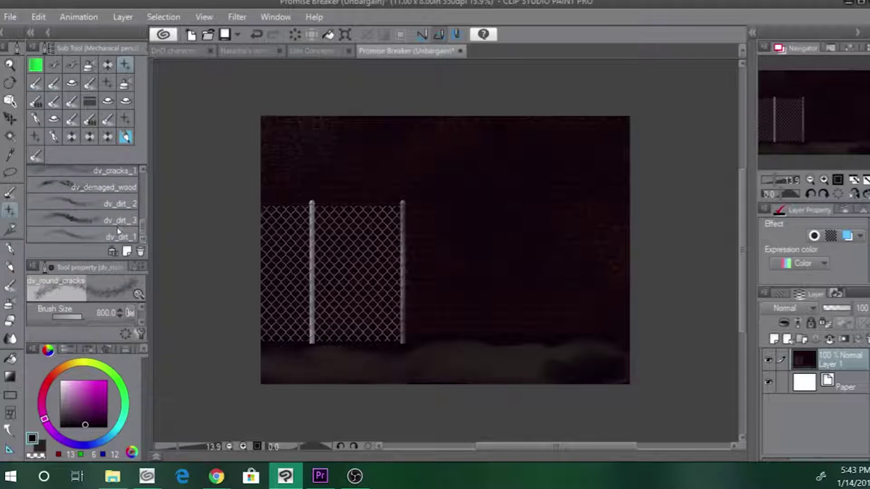
left_click(87, 220)
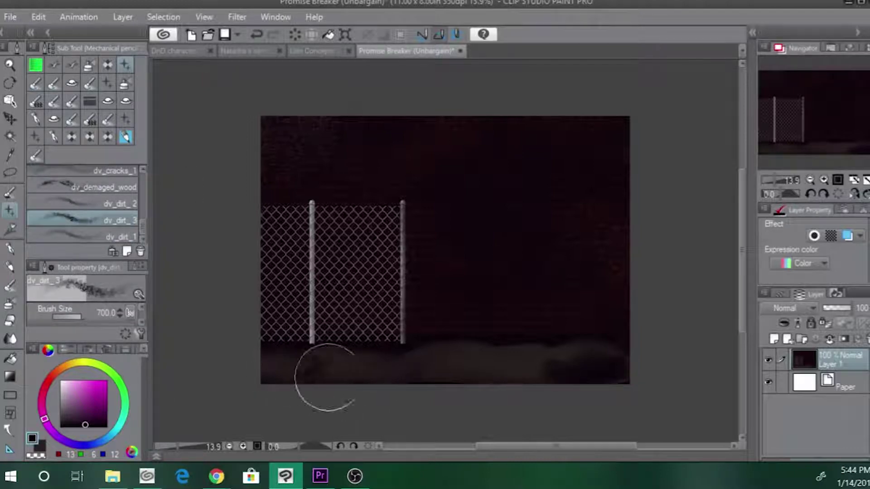
mouse_move(415, 380)
left_mouse_down()
mouse_move(560, 386)
mouse_move(472, 374)
mouse_move(596, 382)
mouse_move(610, 366)
mouse_move(550, 377)
left_mouse_up()
- Add grey-brown (RGB 40, 32, 30) dv_dirt_3 texture to the ground strip at brush sizes 500 and 300
key("x")
key("bracketleft")
key("bracketleft")
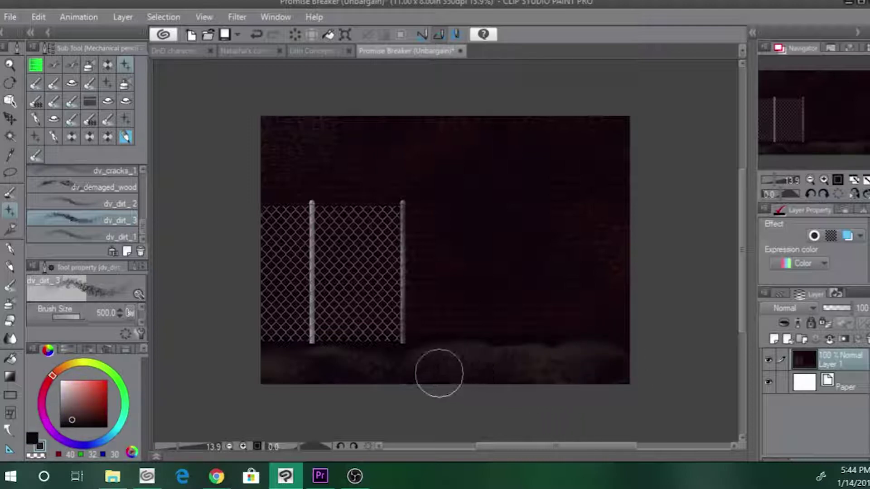
key("bracketleft")
key("bracketleft")
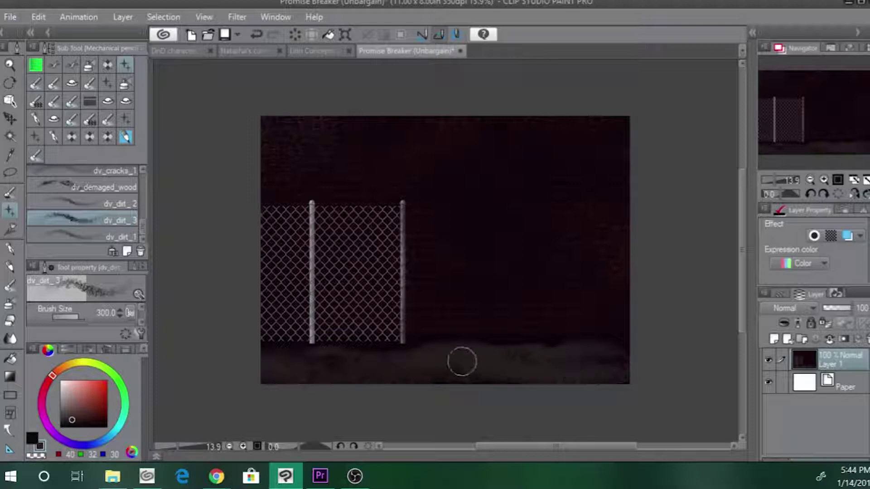
- Darken the ground strip beneath the wall and fence with near-black dv_dirt_3 strokes at sizes 300 to 400
key("x")
left_click_drag(414, 354, 624, 353)
key("bracketright")
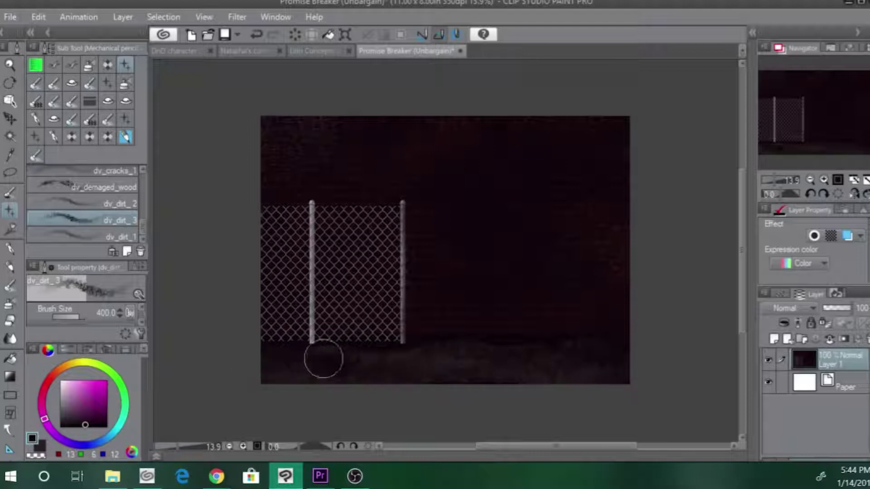
key("bracketleft")
key("bracketleft")
key("bracketleft")
key("bracketright")
key("bracketright")
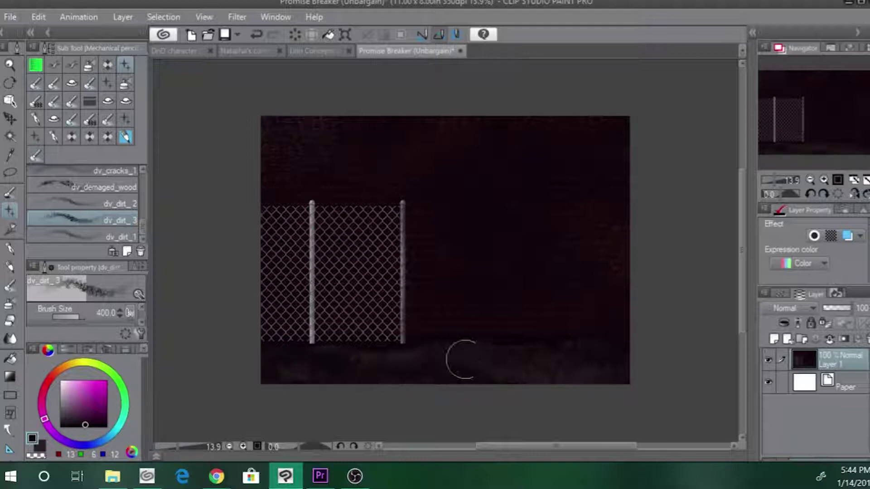
- Blend grey-brown and near-black dirt patches along the ground strip with the dv_dirt_3 brush at size 300
key("bracketleft")
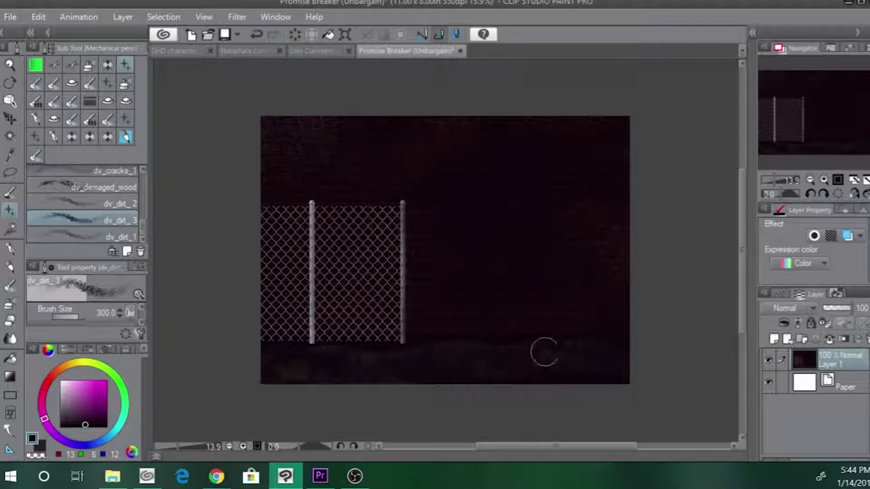
key("x")
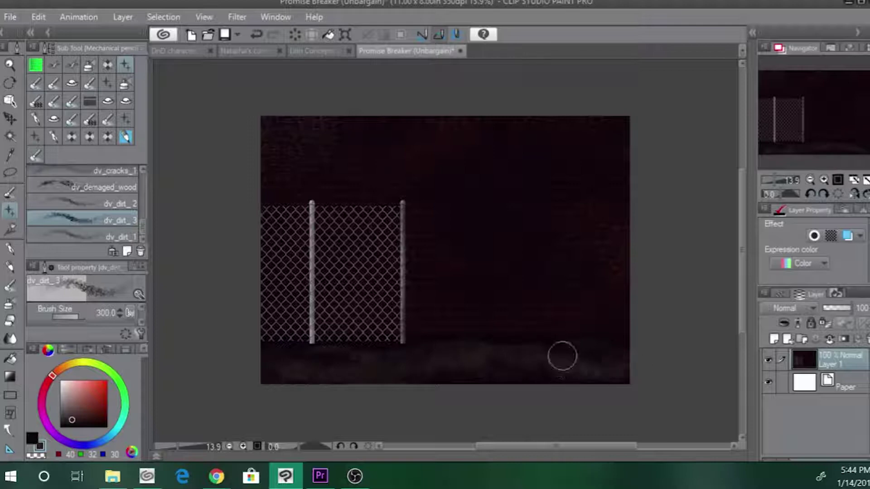
key("x")
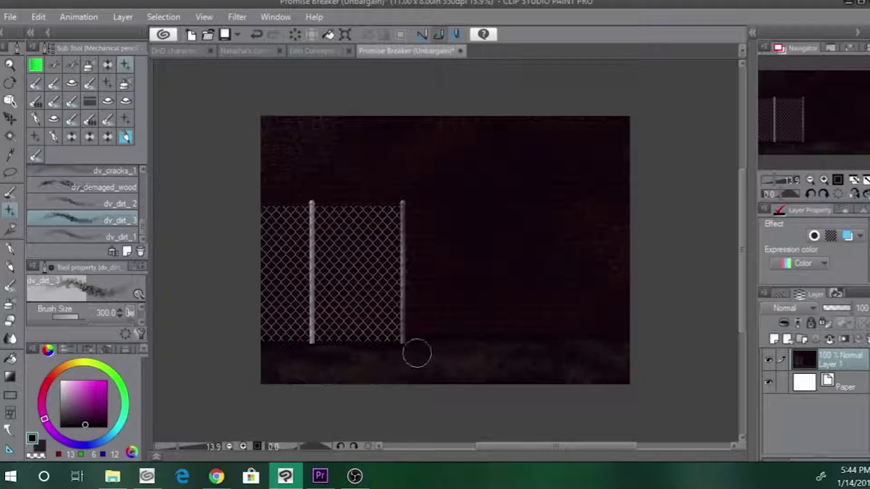
- Define the ground strip's upper edge and surface in grey-brown with the dv_dirt_1 brush, reducing its size from 300 to 170
left_click(83, 234)
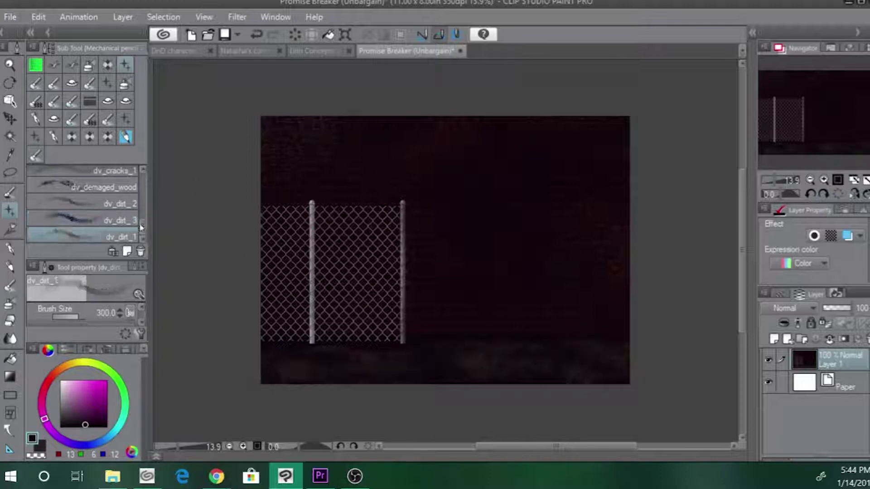
key("x")
mouse_move(297, 369)
left_mouse_down()
mouse_move(342, 367)
mouse_move(264, 372)
mouse_move(375, 377)
mouse_move(429, 366)
mouse_move(375, 368)
mouse_move(460, 381)
mouse_move(425, 357)
mouse_move(466, 354)
mouse_move(492, 366)
mouse_move(480, 372)
mouse_move(525, 376)
mouse_move(488, 353)
mouse_move(522, 375)
mouse_move(420, 378)
mouse_move(476, 370)
mouse_move(463, 351)
mouse_move(433, 343)
left_mouse_up()
key("bracketleft")
key("bracketleft")
key("bracketleft")
key("bracketleft")
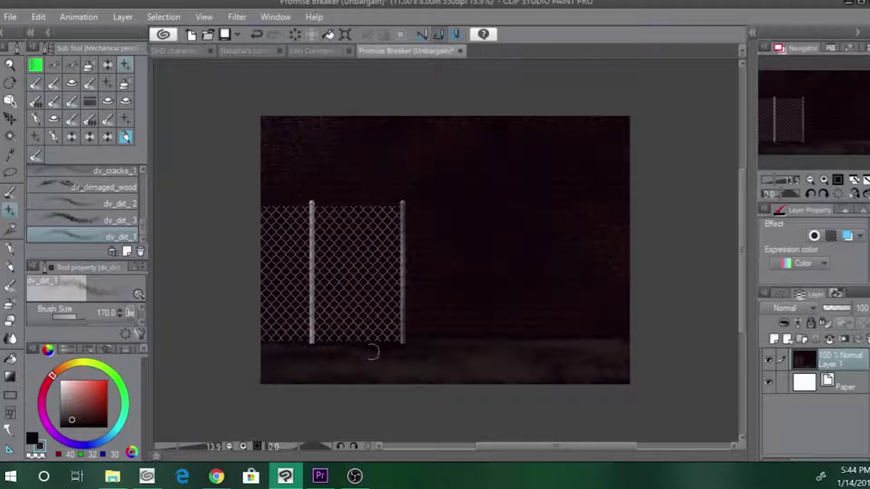
key("bracketleft")
key("bracketleft")
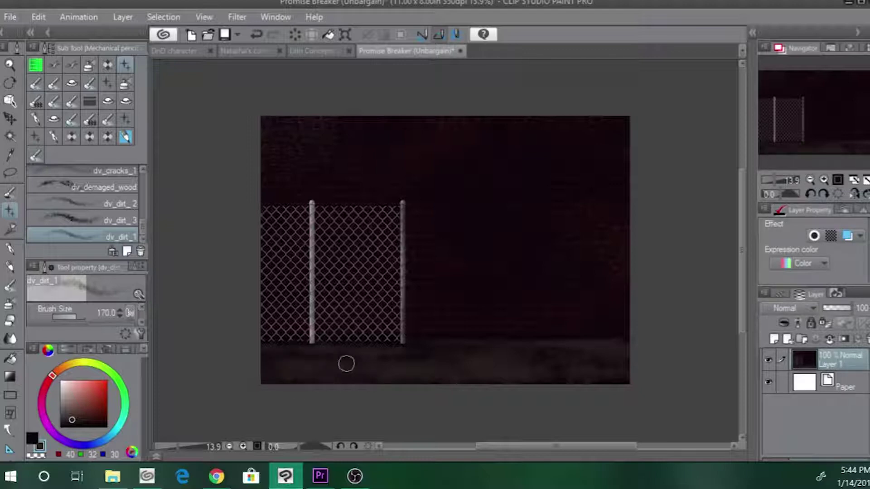
- Subdue the ground strip with near-black strokes of the dv_dirt_2 brush at sizes up to 500
left_click(58, 201)
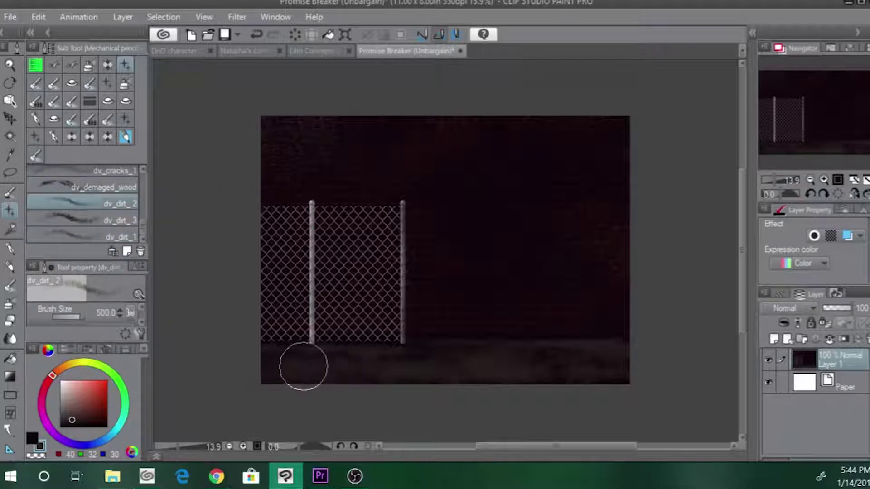
key("x")
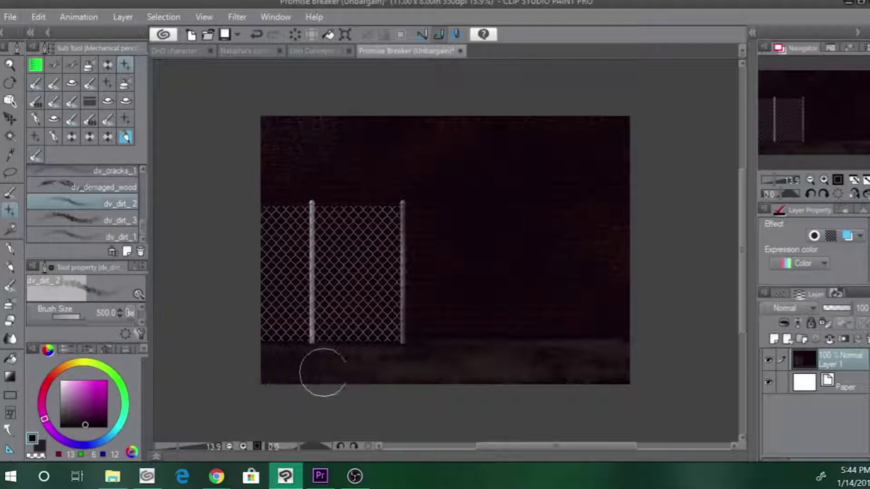
key("bracketleft")
key("bracketleft")
key("bracketleft")
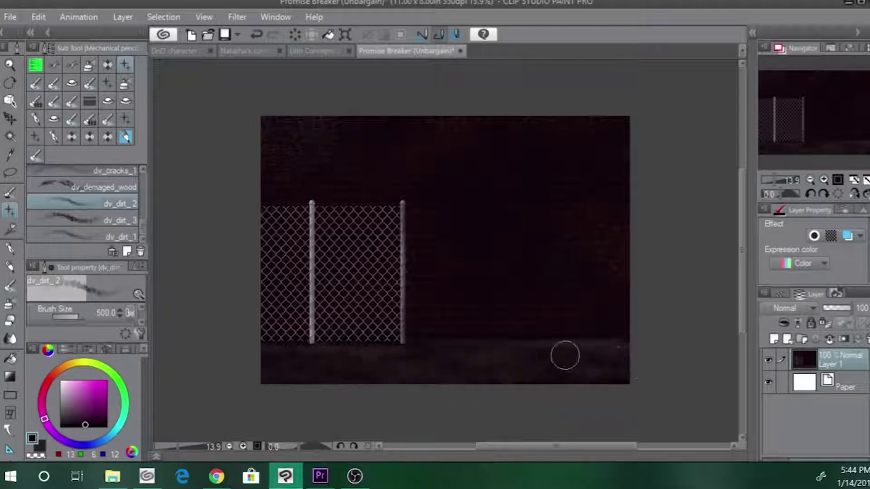
key("bracketright")
key("bracketright")
key("bracketright")
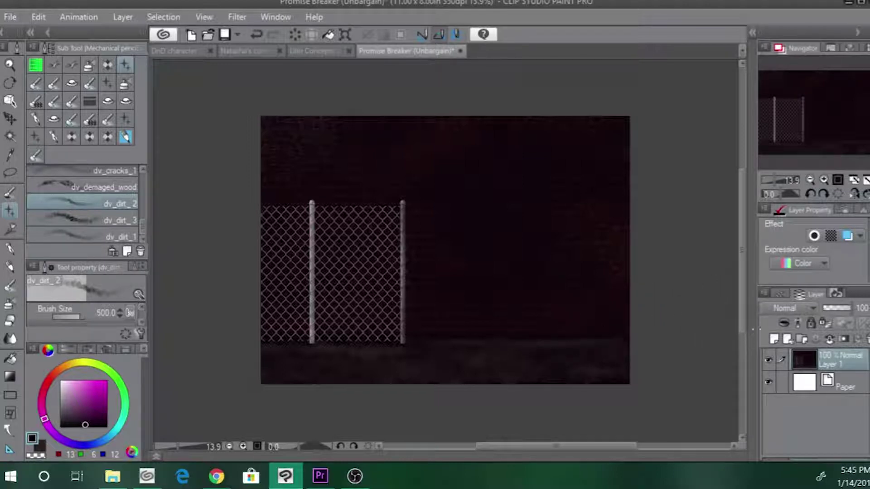
- Add a new layer above the background painting and set its blending mode to Hard light
left_click(775, 339)
left_click(791, 309)
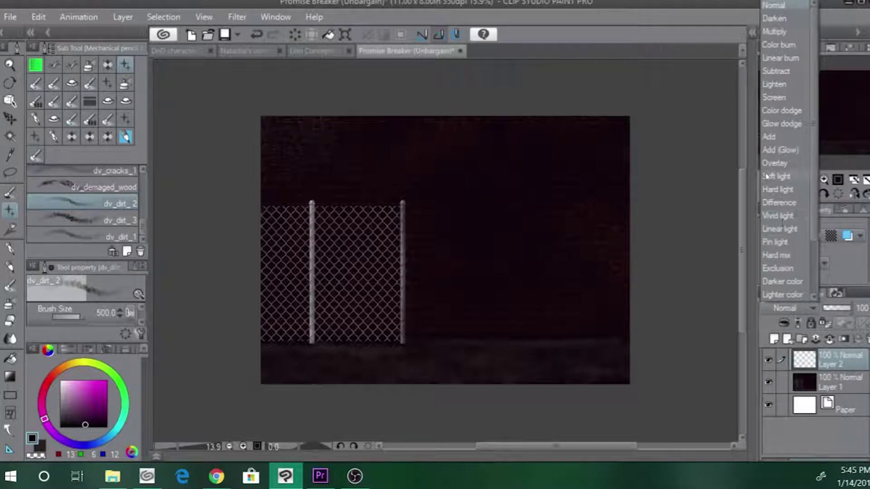
left_click(770, 190)
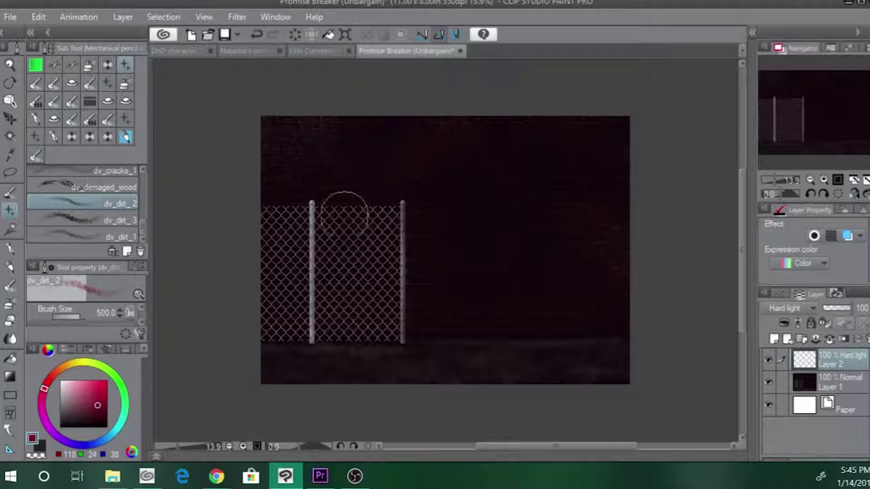
- Sample a near-black (RGB 18, 11, 15) from the ground and fill the Hard light layer with it
key("x")
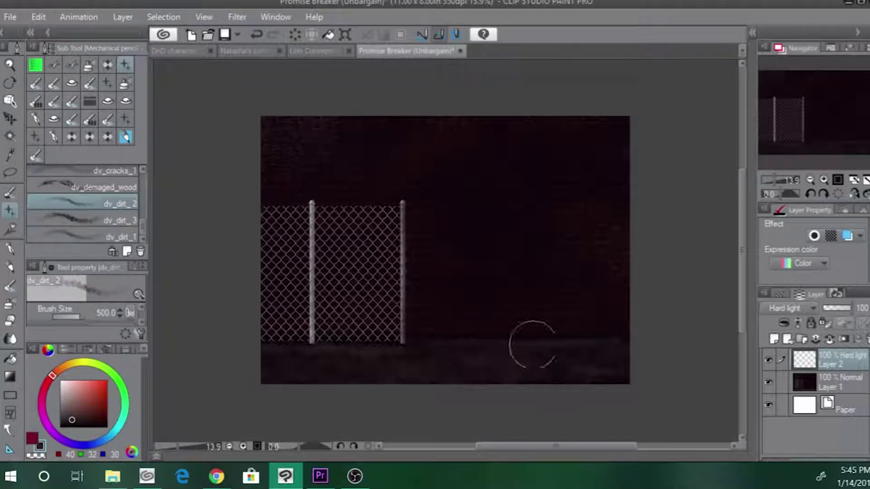
left_click(603, 379, "alt")
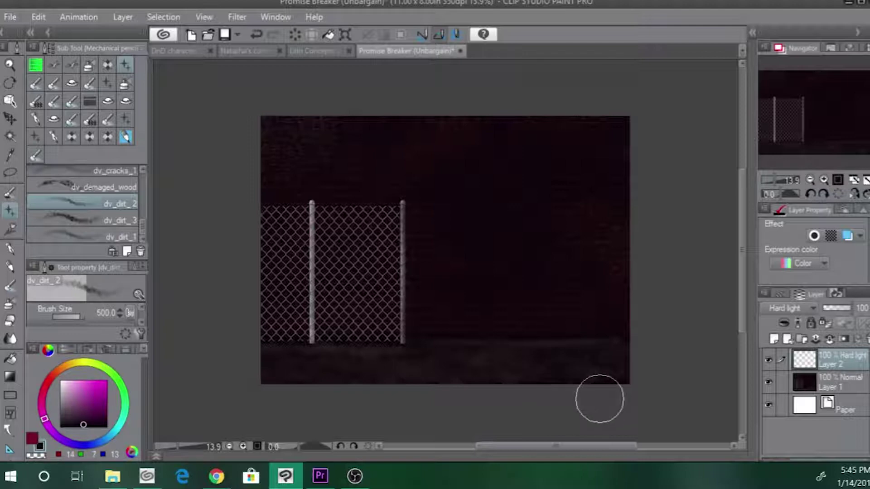
left_click(600, 382, "alt")
left_click(604, 380, "alt")
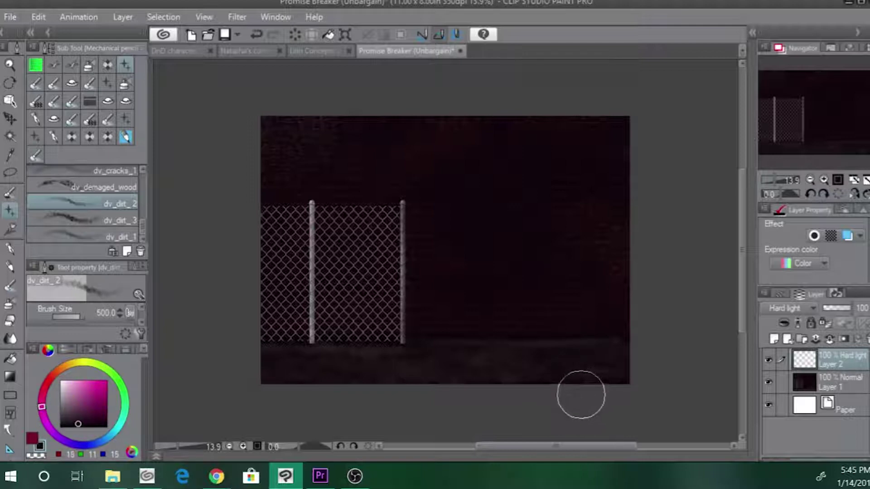
key("g")
left_click(575, 397)
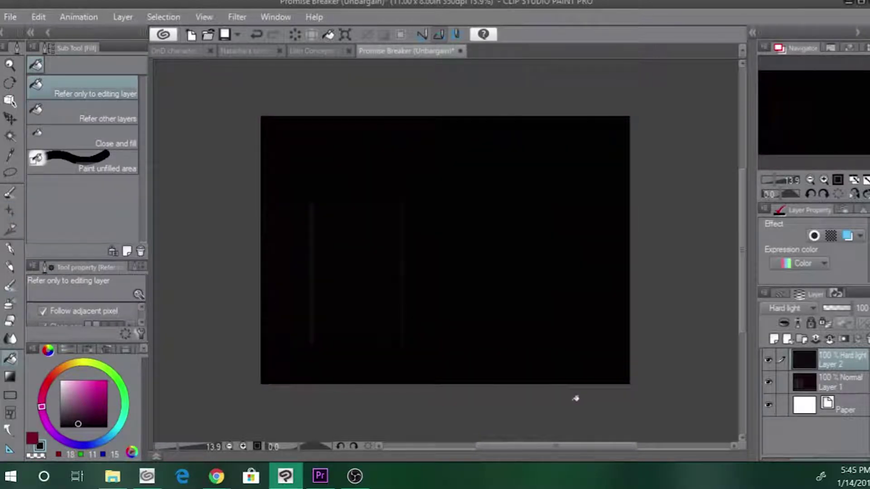
- Choose a deep red (RGB 163, 0, 24) and paint a glow over the fence with the Smooth watercolor brush
key("x")
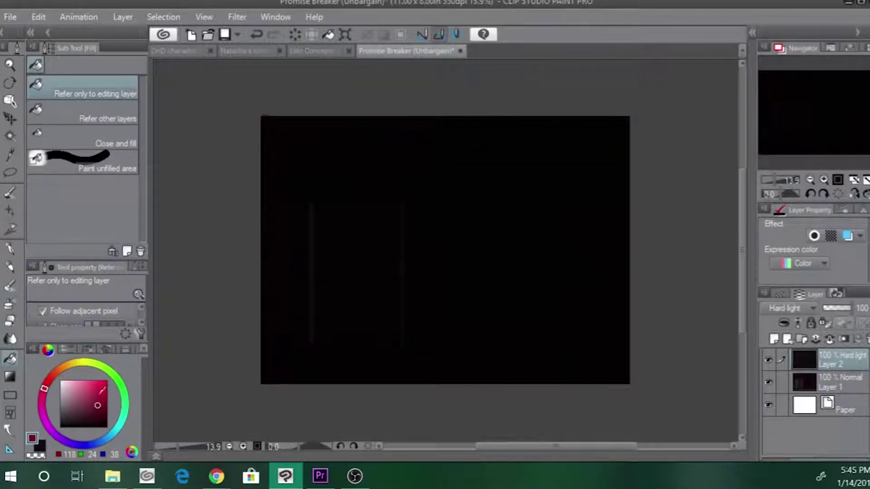
key("b")
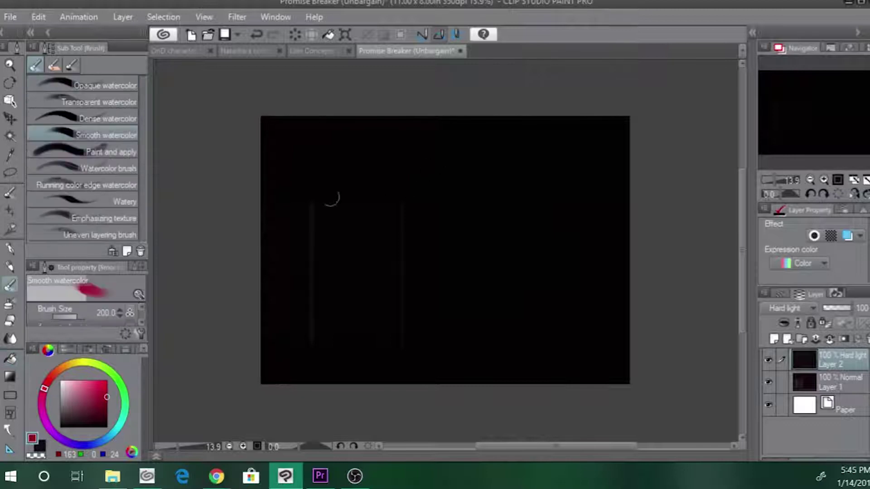
left_click(332, 235)
mouse_move(354, 324)
left_mouse_down()
mouse_move(358, 351)
mouse_move(330, 331)
mouse_move(318, 307)
mouse_move(304, 172)
mouse_move(314, 129)
left_mouse_up()
- Extend the red glow across the wall above the fence and toward the upper middle, using Smooth watercolor sizes up to 500
key("bracketleft")
key("bracketleft")
key("bracketleft")
mouse_move(320, 161)
left_mouse_down()
mouse_move(439, 119)
mouse_move(515, 110)
left_mouse_up()
key("bracketright")
mouse_move(313, 168)
left_mouse_down()
mouse_move(384, 137)
mouse_move(308, 148)
mouse_move(354, 143)
left_mouse_up()
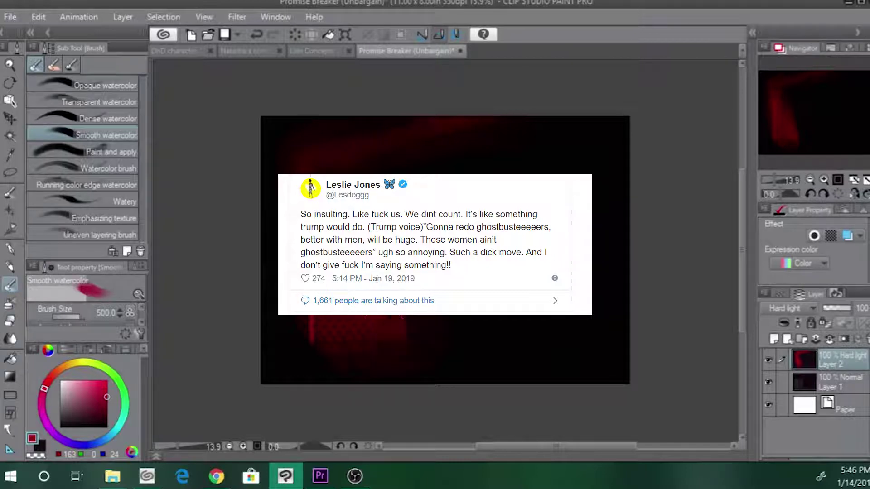
left_click_drag(345, 157, 358, 180)
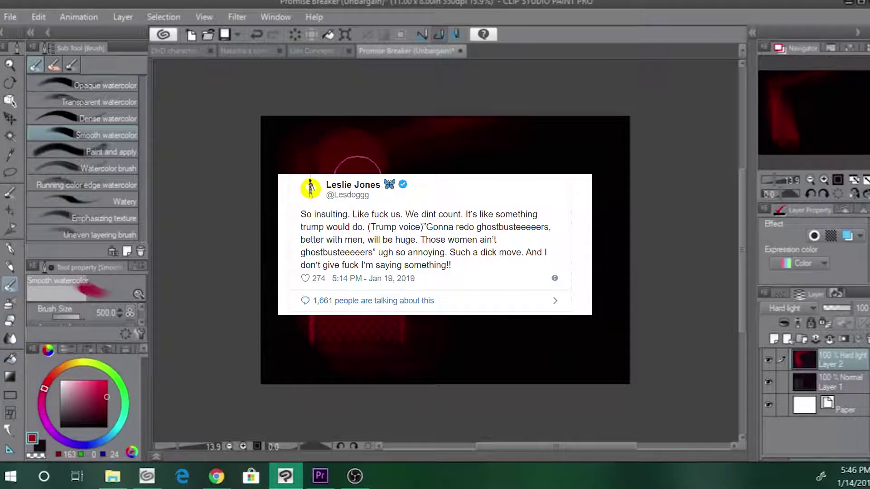
mouse_move(301, 172)
left_mouse_down()
mouse_move(290, 156)
mouse_move(304, 164)
left_mouse_up()
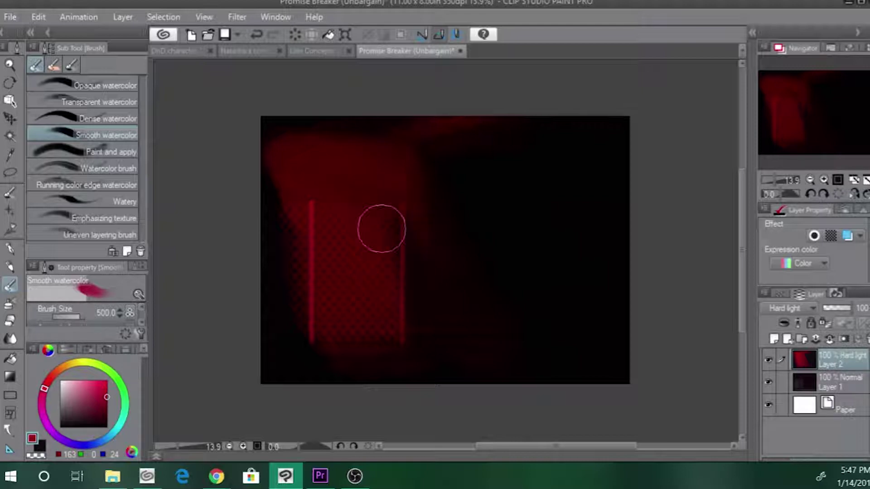
- Spread the red glow over the fence's left part and into the canvas's upper left corner at brush sizes 170 to 400
key("bracketleft")
key("bracketleft")
key("bracketleft")
key("bracketleft")
key("bracketleft")
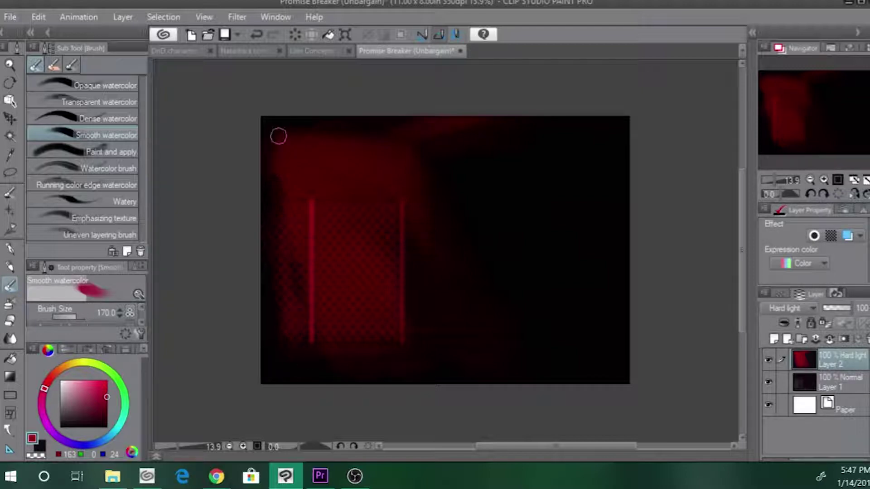
key("bracketright")
mouse_move(284, 132)
left_mouse_down()
mouse_move(347, 146)
mouse_move(351, 121)
mouse_move(382, 147)
mouse_move(403, 183)
mouse_move(395, 152)
mouse_move(402, 101)
mouse_move(399, 166)
mouse_move(379, 182)
mouse_move(357, 135)
mouse_move(374, 218)
mouse_move(392, 246)
mouse_move(407, 209)
mouse_move(409, 157)
mouse_move(404, 151)
mouse_move(323, 154)
mouse_move(294, 198)
mouse_move(277, 92)
mouse_move(295, 198)
mouse_move(288, 185)
mouse_move(275, 112)
mouse_move(288, 107)
mouse_move(311, 235)
mouse_move(350, 139)
mouse_move(342, 112)
left_mouse_up()
key("bracketright")
key("bracketright")
key("bracketright")
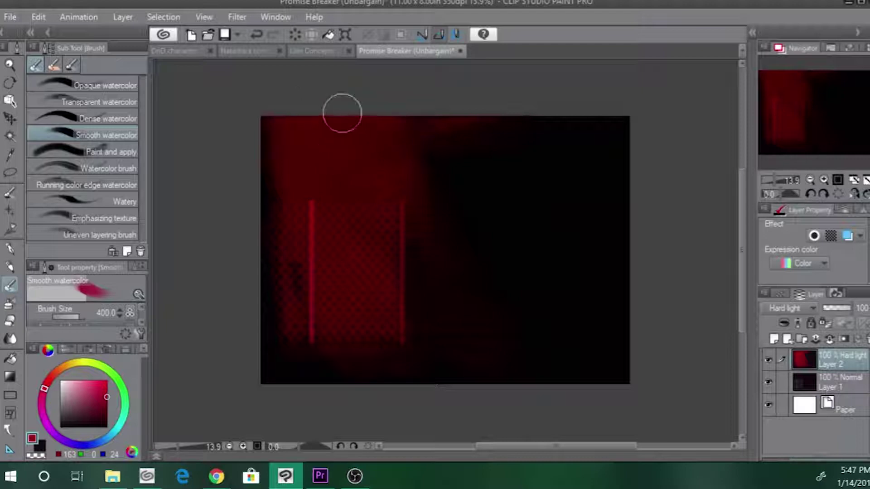
- Choose a dark purple (RGB 82, 28, 114) and paint a faint glow over the canvas's right part with Smooth watercolor at size 400
key("x")
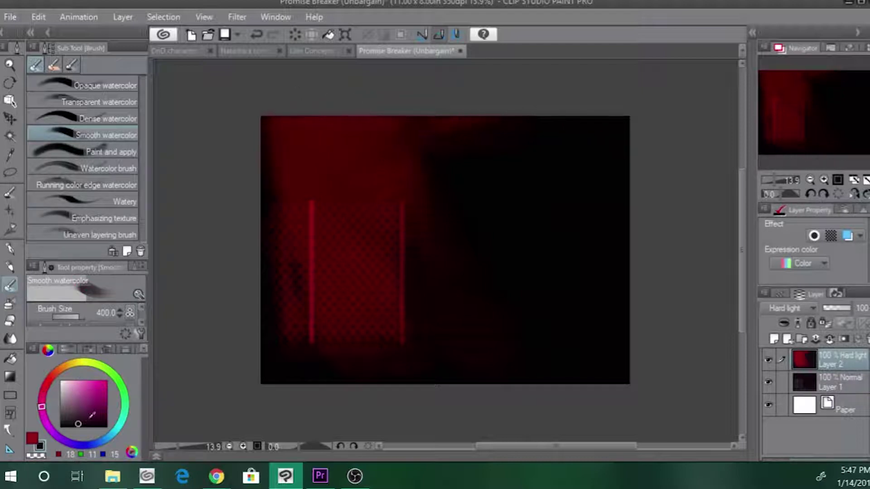
left_click(58, 438)
left_click(95, 406)
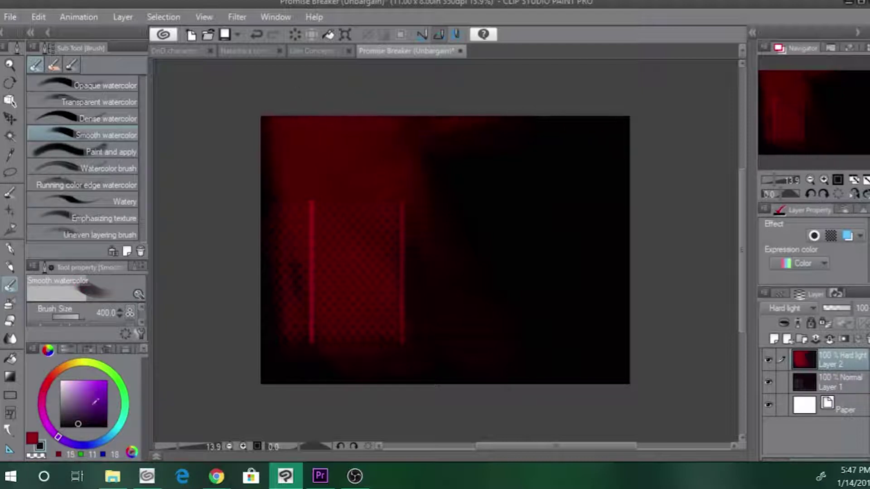
mouse_move(602, 148)
left_mouse_down()
mouse_move(574, 316)
mouse_move(559, 341)
mouse_move(522, 339)
mouse_move(522, 203)
mouse_move(484, 324)
mouse_move(491, 340)
mouse_move(502, 327)
mouse_move(466, 338)
mouse_move(526, 347)
mouse_move(419, 347)
mouse_move(620, 344)
left_mouse_up()
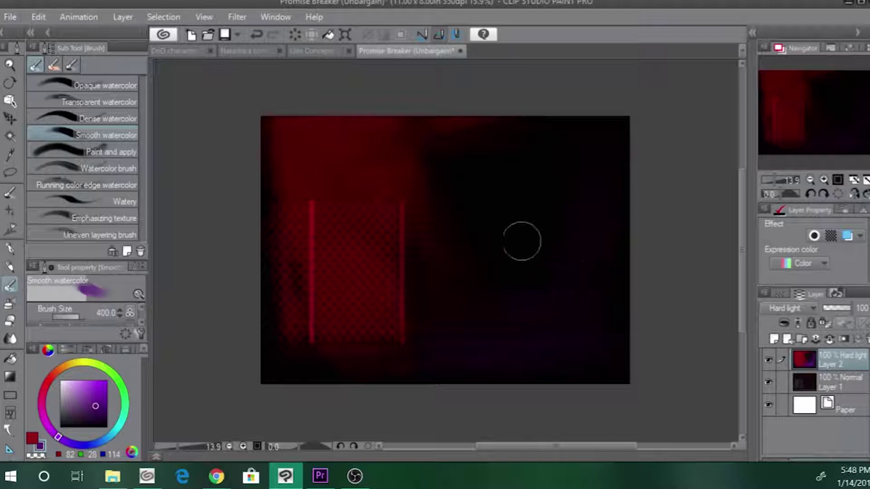
- Spread the dark purple glow leftward across the wall to the red area's edge, using brush sizes 260 to 600
key("]")
key("]")
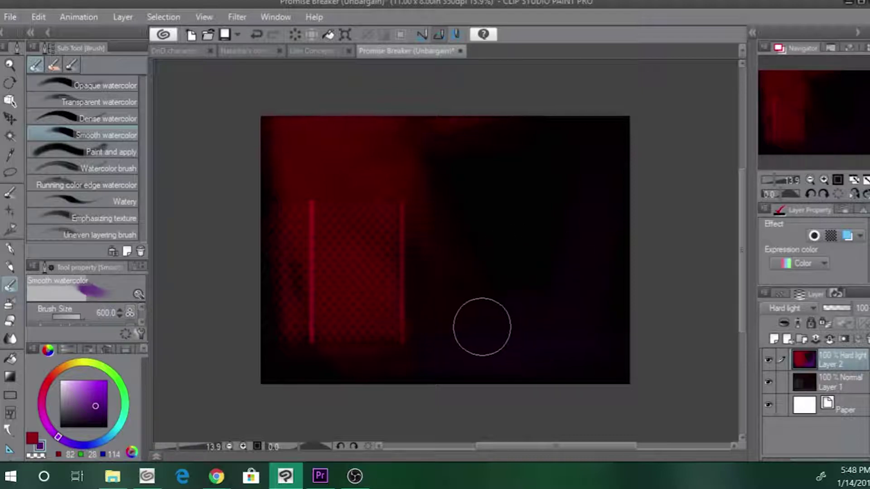
mouse_move(457, 215)
left_mouse_down()
mouse_move(447, 157)
mouse_move(482, 163)
mouse_move(511, 190)
mouse_move(503, 297)
left_mouse_up()
key("[")
key("[")
key("[")
key("[")
key("]")
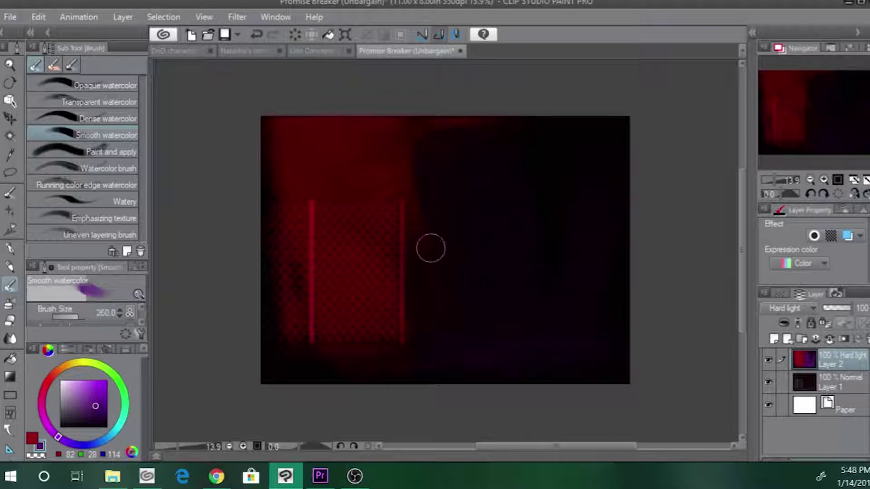
key("bracketright")
key("bracketright")
key("bracketright")
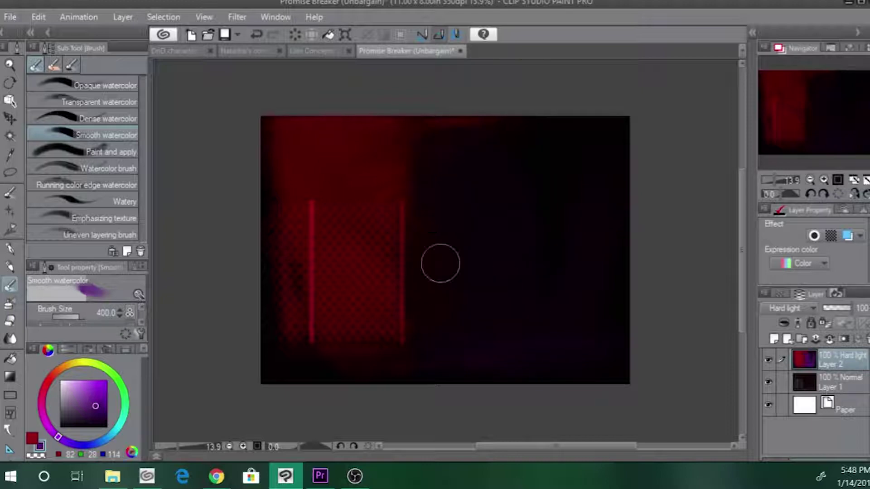
mouse_move(440, 263)
left_mouse_down()
mouse_move(427, 137)
mouse_move(459, 135)
mouse_move(484, 198)
left_mouse_up()
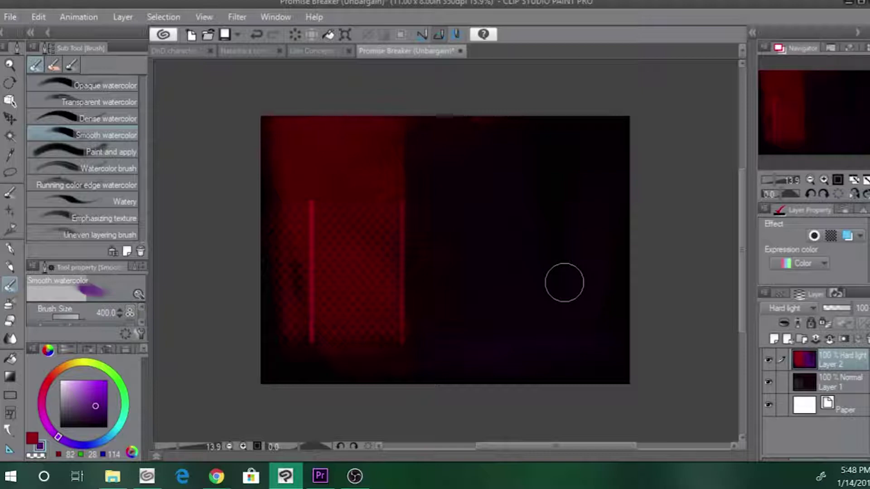
- Choose a lighter purple (RGB 168, 90, 215), paint a broad vertical streak beside the fence's right post, and reduce the brush size to 170
left_click(87, 387)
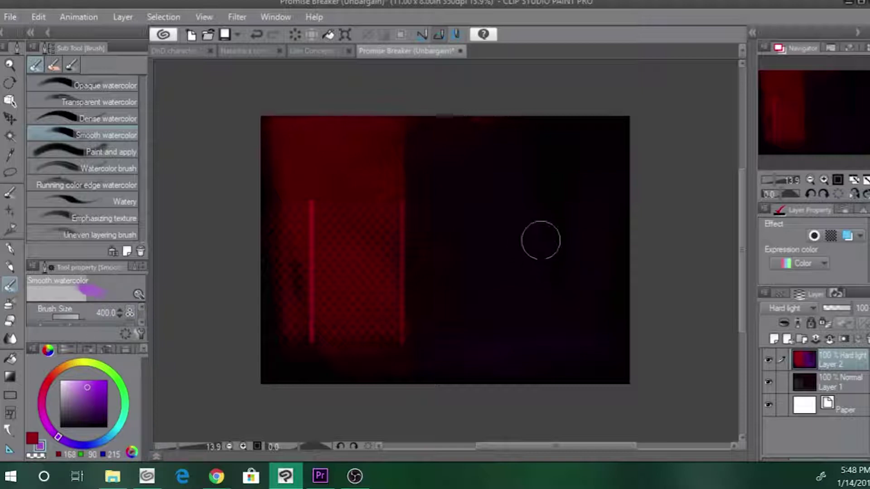
mouse_move(451, 192)
left_mouse_down()
mouse_move(470, 305)
mouse_move(433, 147)
left_mouse_up()
key("ctrl+z")
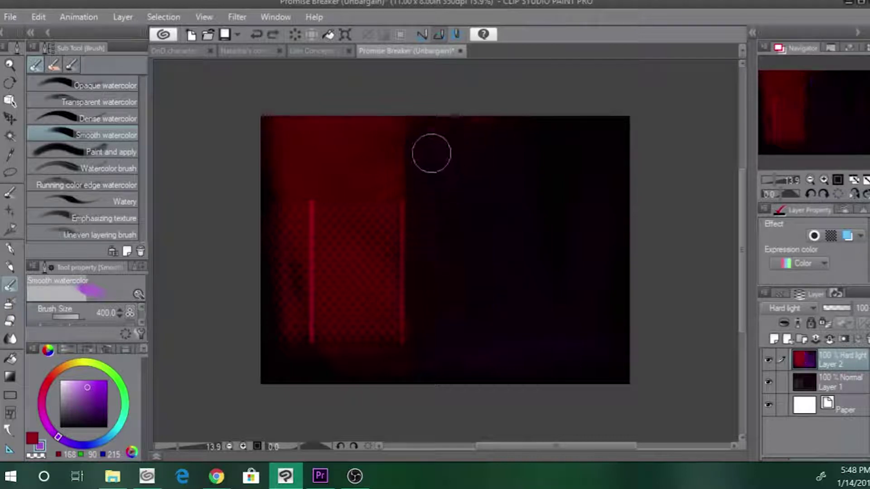
mouse_move(434, 237)
left_mouse_down()
mouse_move(450, 304)
mouse_move(436, 307)
mouse_move(420, 216)
mouse_move(420, 153)
mouse_move(433, 150)
mouse_move(471, 300)
mouse_move(454, 308)
mouse_move(429, 237)
mouse_move(421, 149)
mouse_move(487, 281)
mouse_move(484, 288)
mouse_move(464, 256)
mouse_move(436, 168)
mouse_move(443, 81)
mouse_move(431, 153)
left_mouse_up()
key("bracketright")
key("bracketright")
key("bracketright")
key("bracketleft")
key("bracketleft")
key("bracketleft")
key("bracketleft")
key("bracketleft")
key("bracketleft")
key("bracketleft")
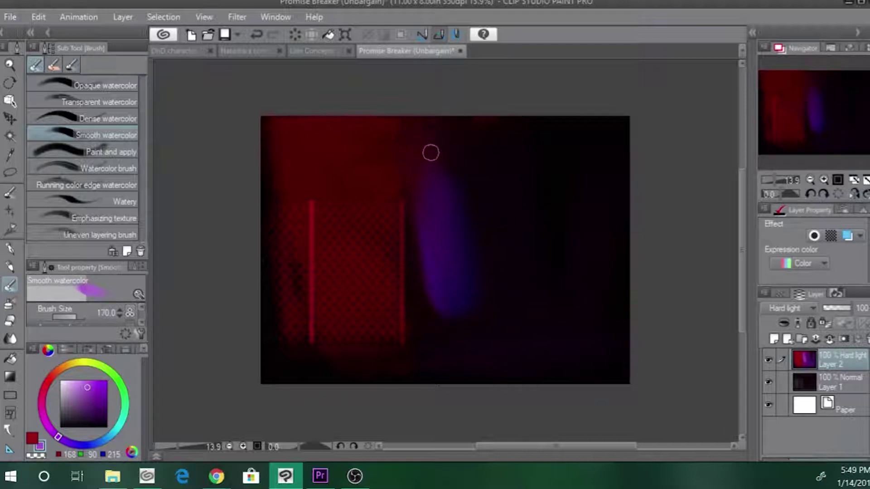
- Paint scalloped light purple strokes along the canvas's top edge above the purple streak, undoing unwanted strokes
left_click(854, 180)
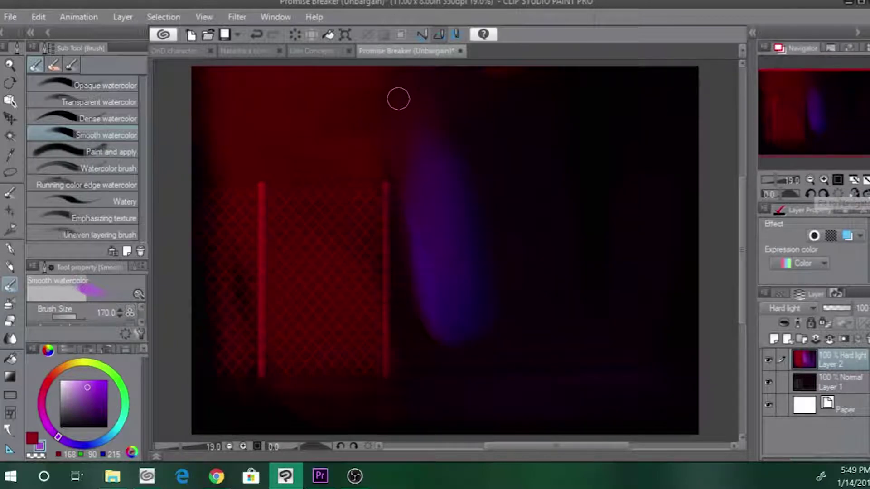
key("bracketright")
key("bracketright")
key("bracketright")
key("bracketright")
mouse_move(398, 92)
left_mouse_down()
mouse_move(428, 107)
mouse_move(472, 87)
mouse_move(544, 97)
mouse_move(471, 113)
mouse_move(404, 105)
mouse_move(405, 95)
mouse_move(437, 133)
mouse_move(484, 123)
mouse_move(455, 130)
mouse_move(451, 117)
mouse_move(542, 112)
left_mouse_up()
key("ctrl+z")
key("bracketleft")
key("bracketleft")
key("bracketleft")
key("bracketleft")
key("ctrl+z")
key("bracketleft")
key("bracketleft")
key("bracketright")
key("bracketright")
key("bracketright")
key("bracketright")
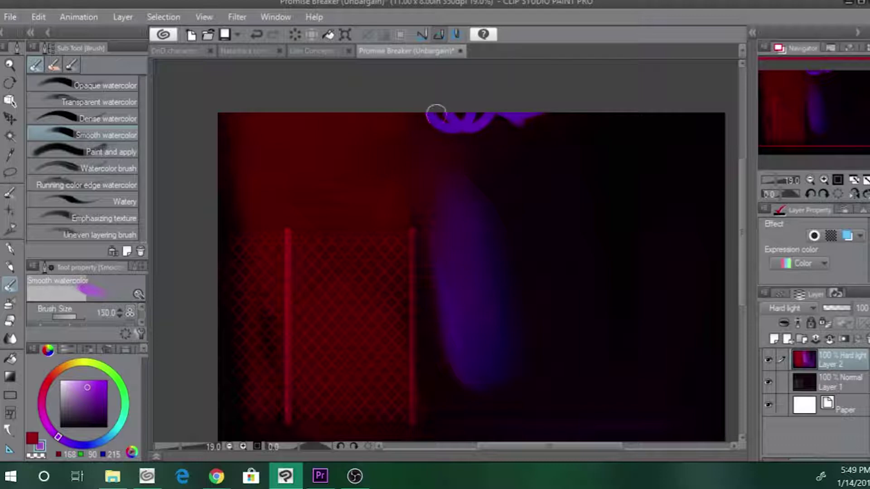
- Paint purple rays fanning downward and to the right from the canvas's top edge at brush size 150
mouse_move(437, 113)
left_mouse_down()
mouse_move(467, 221)
mouse_move(452, 124)
mouse_move(489, 233)
mouse_move(476, 125)
mouse_move(521, 225)
left_mouse_up()
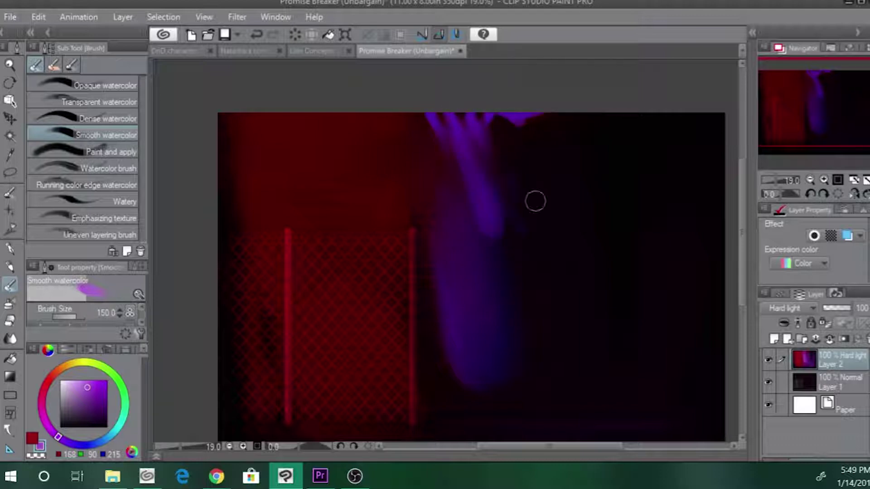
left_click_drag(546, 131, 602, 248)
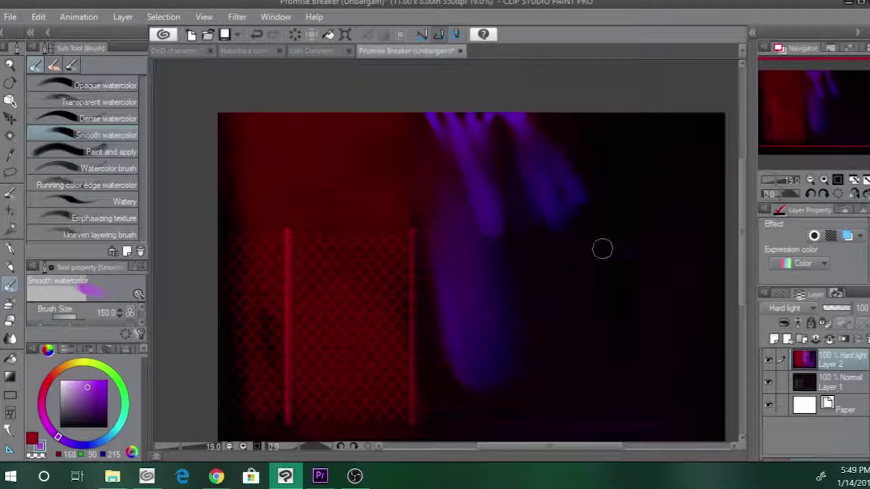
left_click_drag(437, 122, 451, 268)
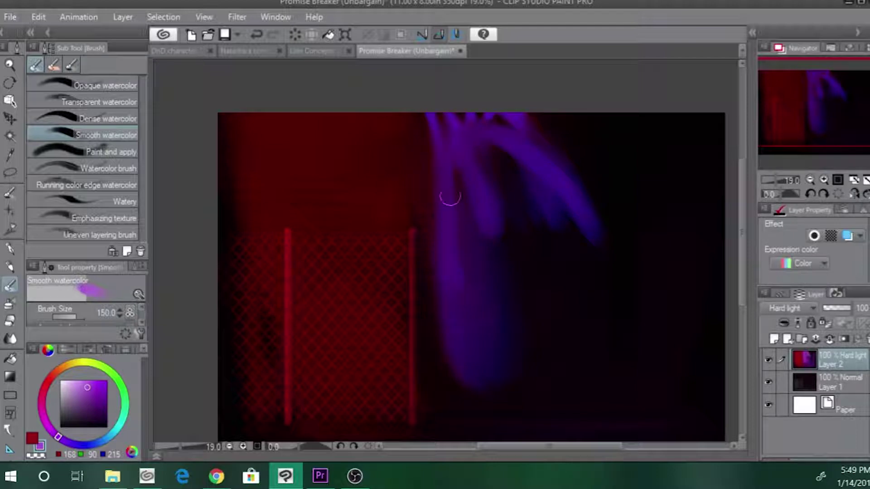
- Fill the gaps between the upper purple rays with the brush at size 300
key("bracketright")
key("bracketright")
key("bracketright")
key("bracketright")
left_click_drag(459, 165, 449, 127)
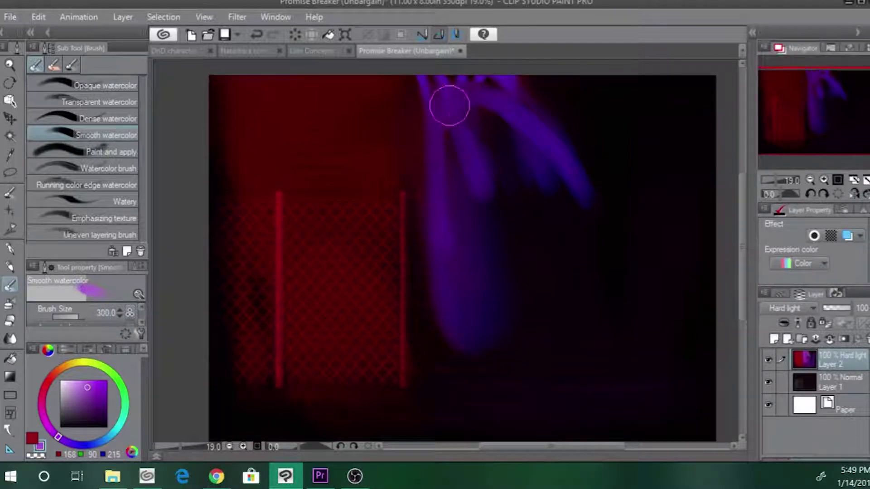
left_click_drag(478, 94, 531, 213)
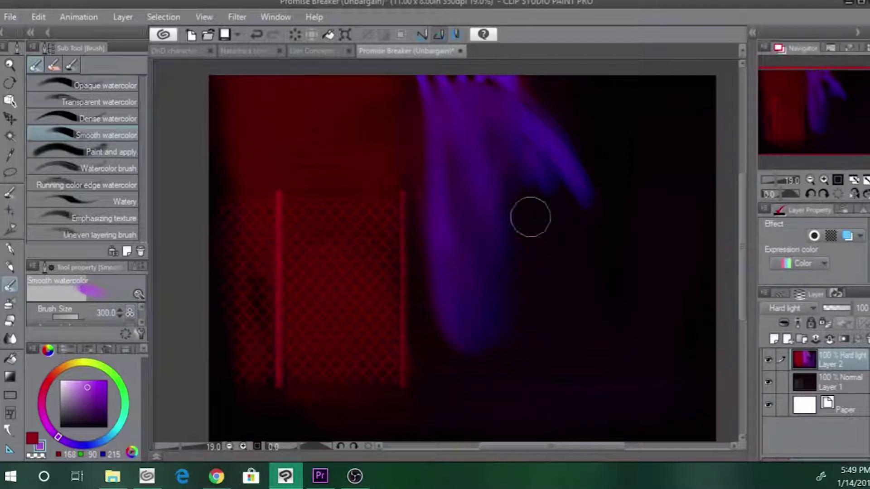
- Fill out the rightmost purple ray's lower end at brush size 250, undoing a stray stroke
key("bracketleft")
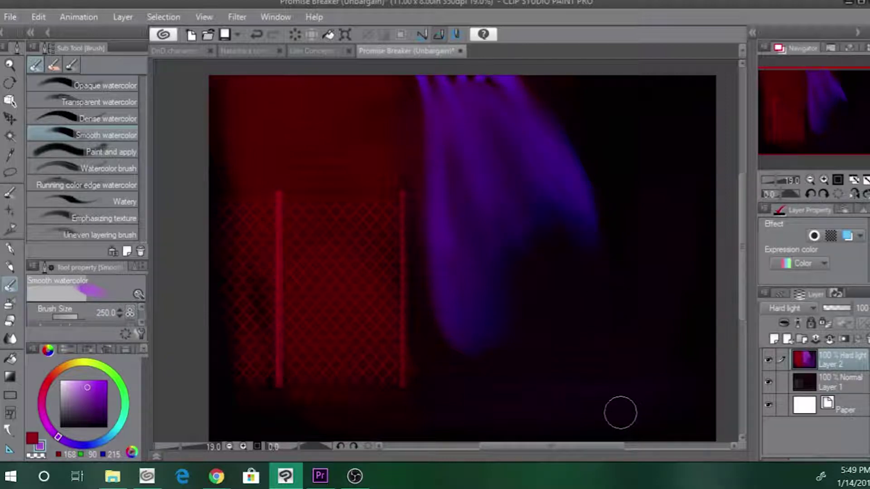
left_click_drag(609, 415, 557, 421)
key("ctrl+z")
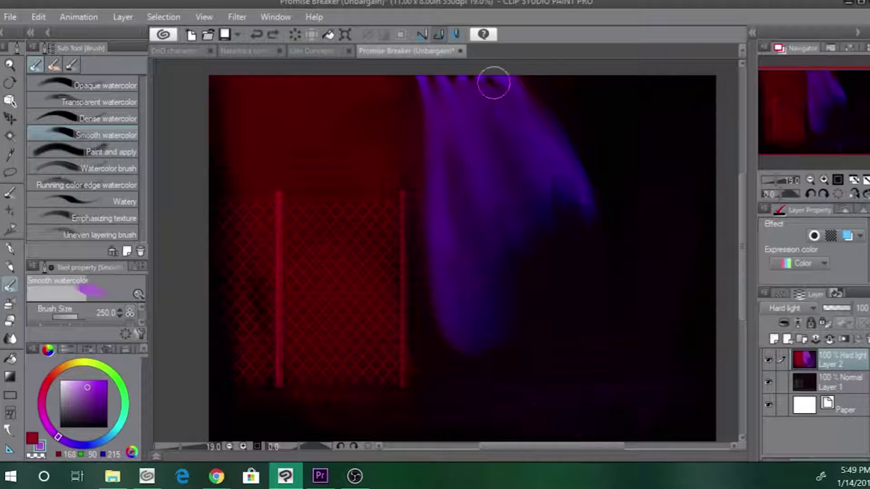
left_click_drag(552, 173, 579, 256)
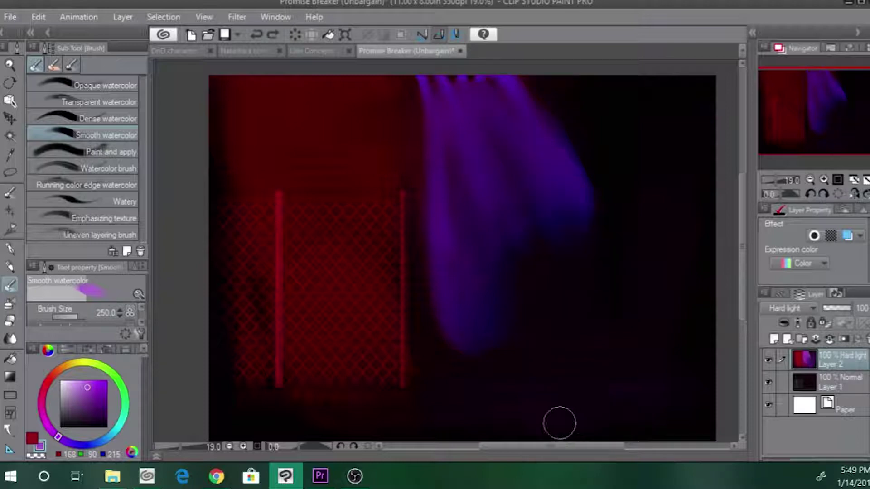
- Blend the purple beam's left part at brush size 600 and extend it down to the ground
key("]")
key("]")
key("]")
key("]")
left_click_drag(443, 101, 455, 235)
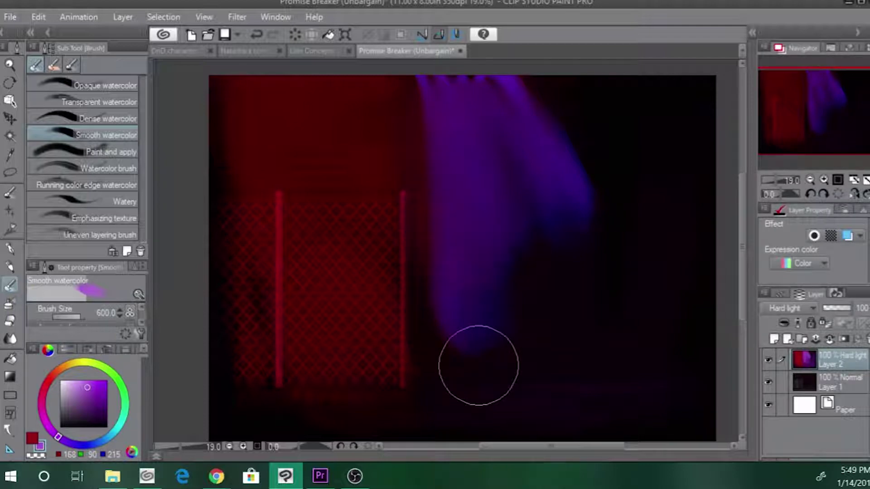
mouse_move(489, 425)
left_mouse_down()
mouse_move(497, 415)
mouse_move(488, 374)
left_mouse_up()
key("bracketleft")
key("bracketleft")
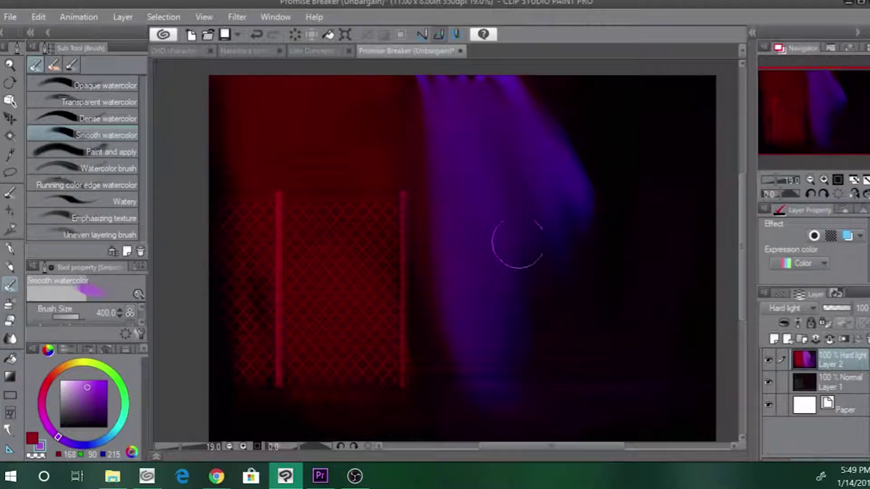
- Paint a slanted purple ray from the beam's middle down to the ground on the right, starting at brush size 170
key("bracketleft")
key("bracketleft")
key("bracketleft")
key("bracketleft")
key("bracketleft")
left_click_drag(517, 247, 555, 328)
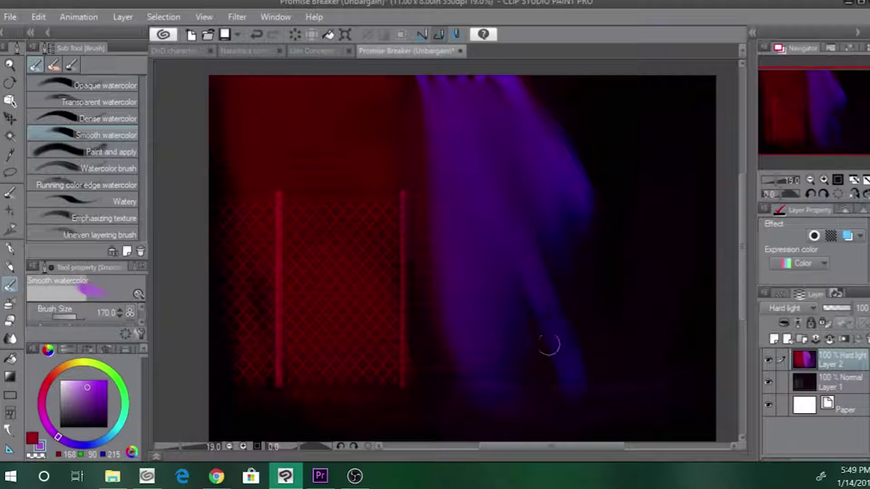
key("bracketright")
key("bracketright")
left_click_drag(521, 286, 576, 400)
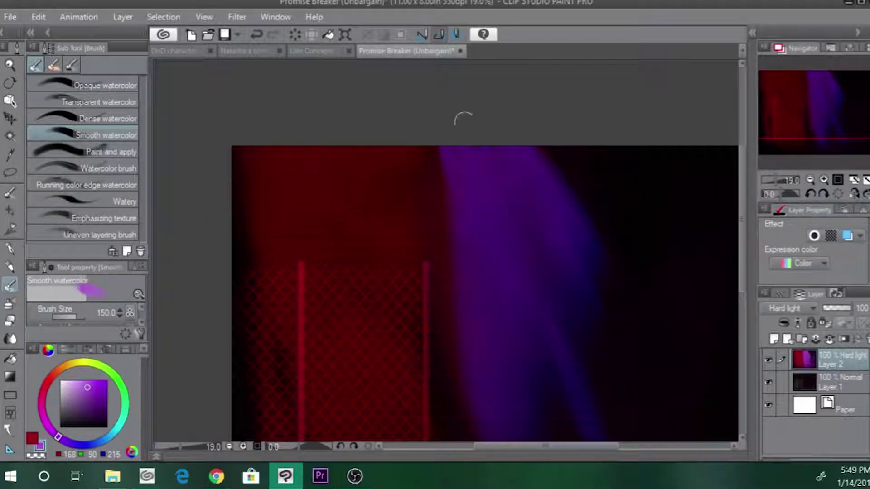
- Smooth the beam's top, add an outer ray reaching the ground, and fill between the rays at brush sizes up to 300
left_click_drag(527, 226, 488, 125)
key("]")
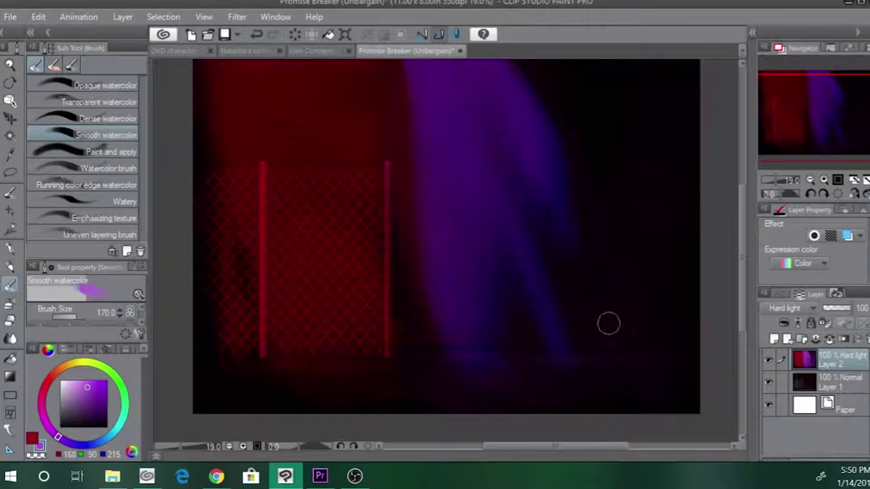
key("bracketright")
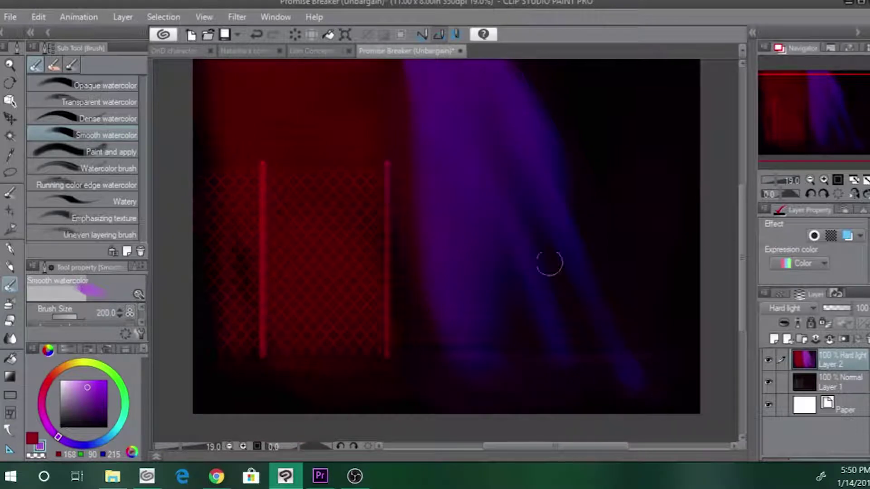
key("bracketright")
key("bracketright")
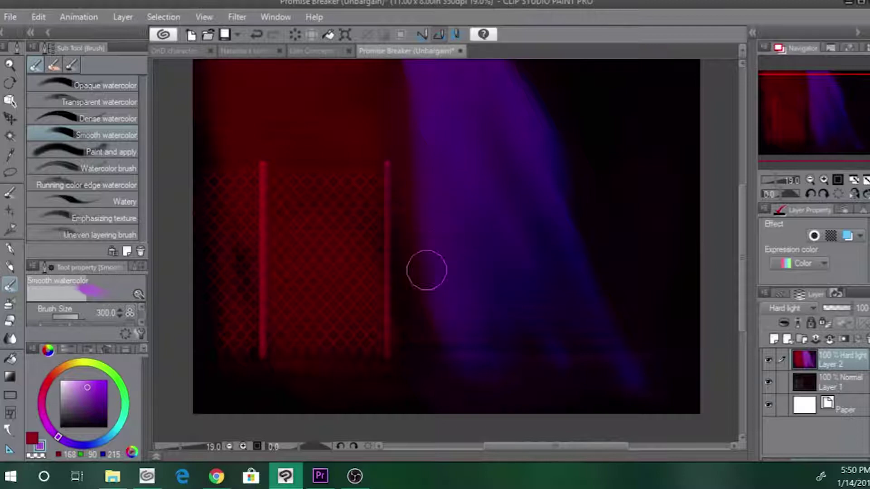
- Straighten the purple beam's left edge by painting down beside the fence's right post to the ground
key("bracketleft")
key("bracketleft")
key("bracketleft")
key("bracketleft")
key("bracketleft")
left_click_drag(422, 156, 428, 348)
key("]")
key("]")
key("]")
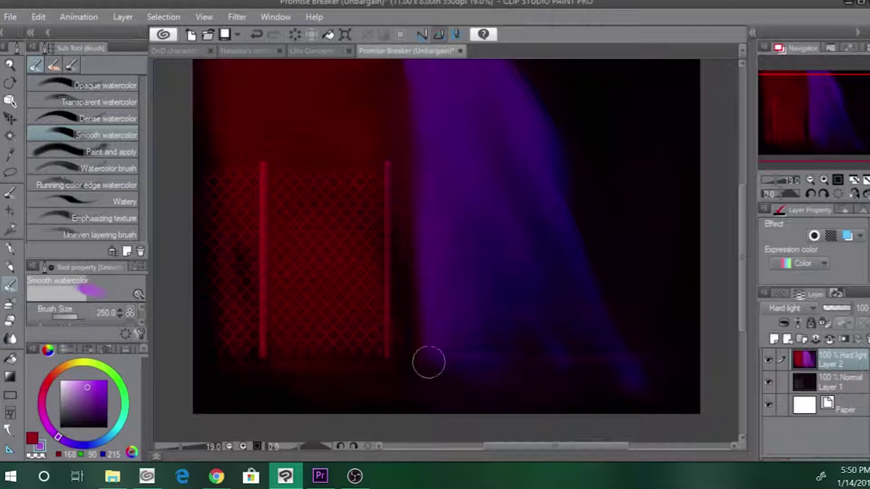
- Paint a purple pool of light across the ground at the beam's base at brush size 170
key("bracketleft")
key("bracketleft")
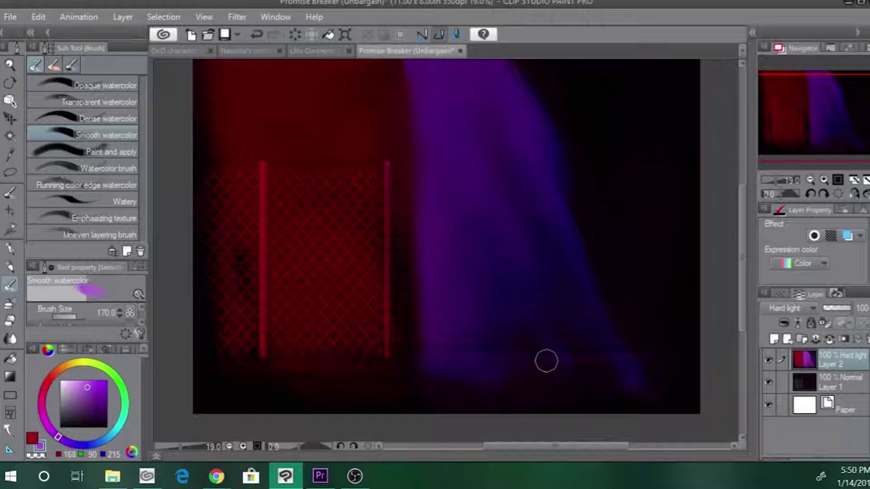
mouse_move(547, 360)
left_mouse_down()
mouse_move(564, 369)
mouse_move(507, 361)
mouse_move(537, 367)
mouse_move(536, 383)
left_mouse_up()
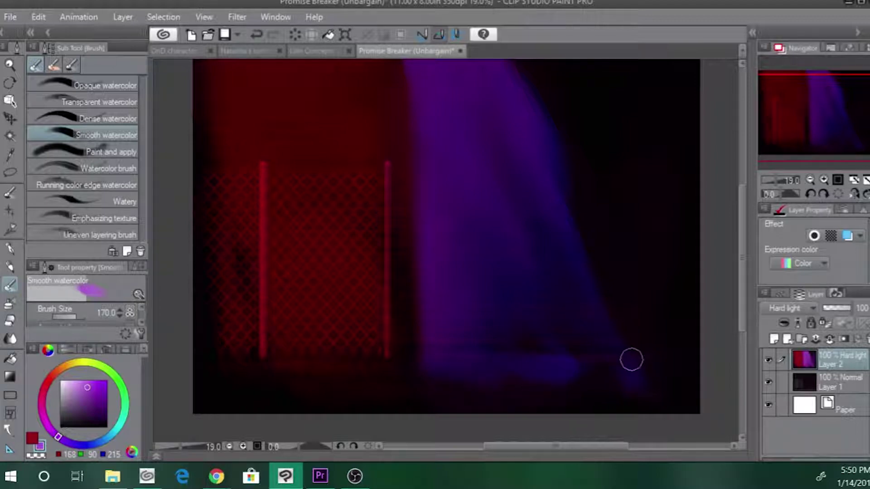
key("bracketleft")
key("bracketleft")
- Switch back to the deep red (RGB 163, 0, 24) and paint a glow on the ground along the fence's base
key("x")
key("bracketright")
key("bracketright")
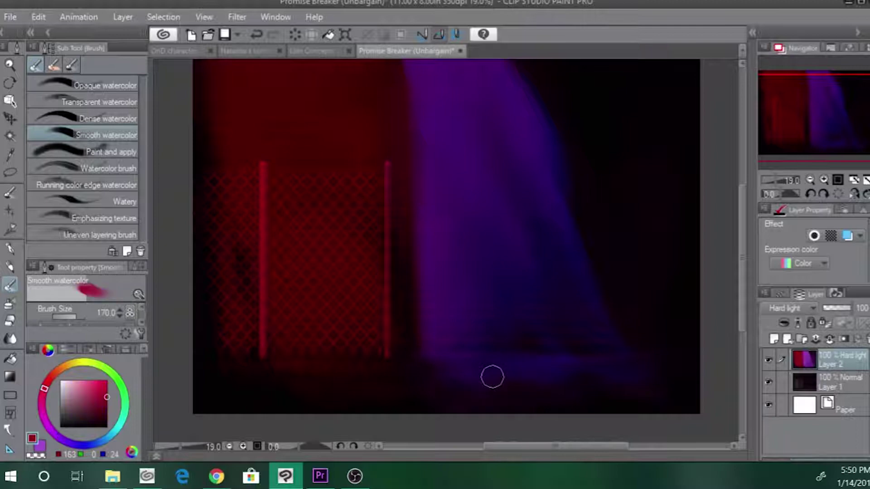
left_click_drag(353, 377, 243, 373)
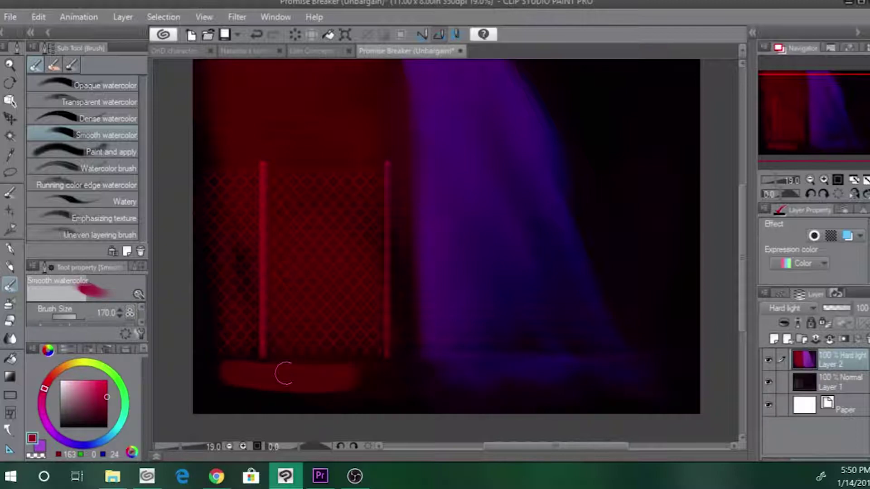
key("ctrl+z")
left_click_drag(357, 368, 223, 371)
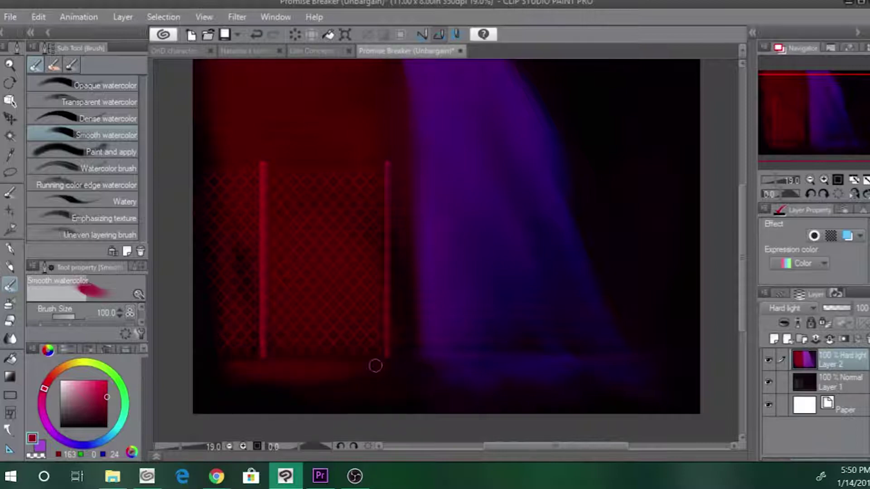
- Paint red down the wall between the fence's right post and the purple beam, using brush sizes 170 to 250
key("]")
mouse_move(393, 129)
left_mouse_down()
mouse_move(384, 197)
mouse_move(392, 377)
left_mouse_up()
key("ctrl+z")
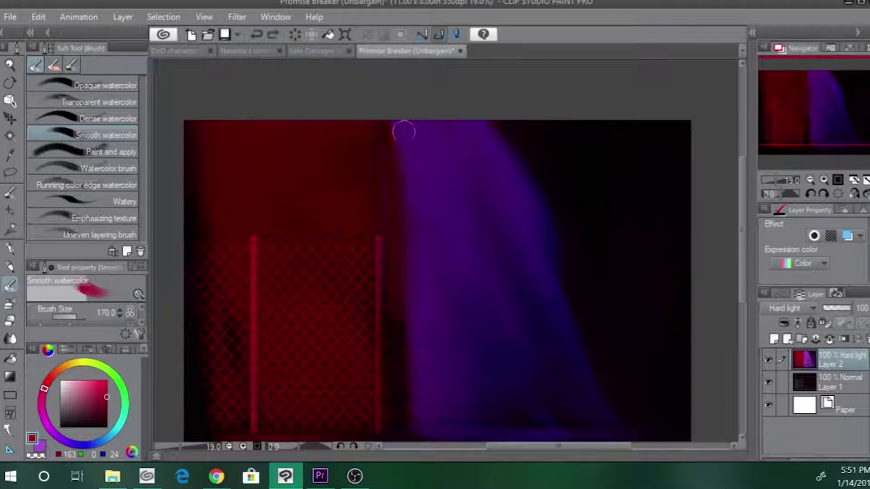
left_click_drag(403, 133, 394, 361)
key("]")
key("]")
mouse_move(393, 246)
left_mouse_down()
mouse_move(402, 139)
mouse_move(398, 320)
mouse_move(417, 282)
mouse_move(421, 178)
mouse_move(412, 114)
mouse_move(420, 319)
mouse_move(408, 386)
mouse_move(410, 145)
left_mouse_up()
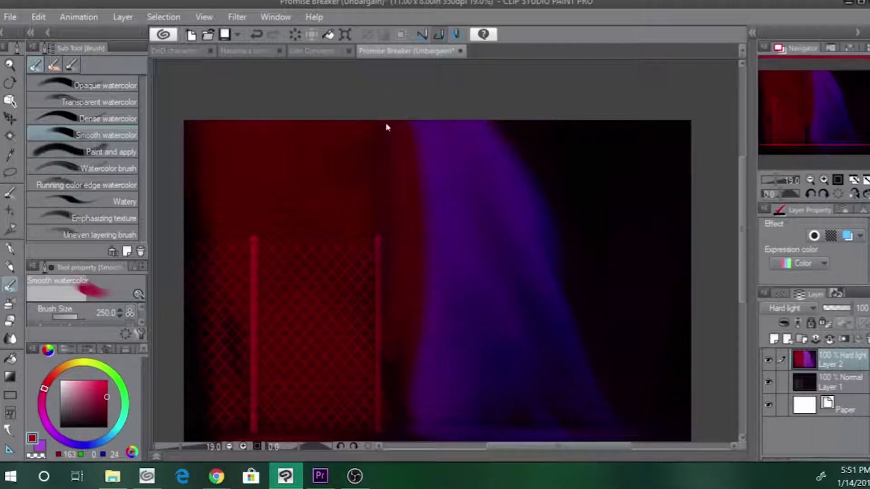
- Undo the last two red strokes and repaint the wall along the purple beam's left edge at brush size 250
key("ctrl+z")
key("ctrl+z")
mouse_move(393, 378)
left_mouse_down()
mouse_move(398, 72)
mouse_move(400, 284)
mouse_move(408, 239)
left_mouse_up()
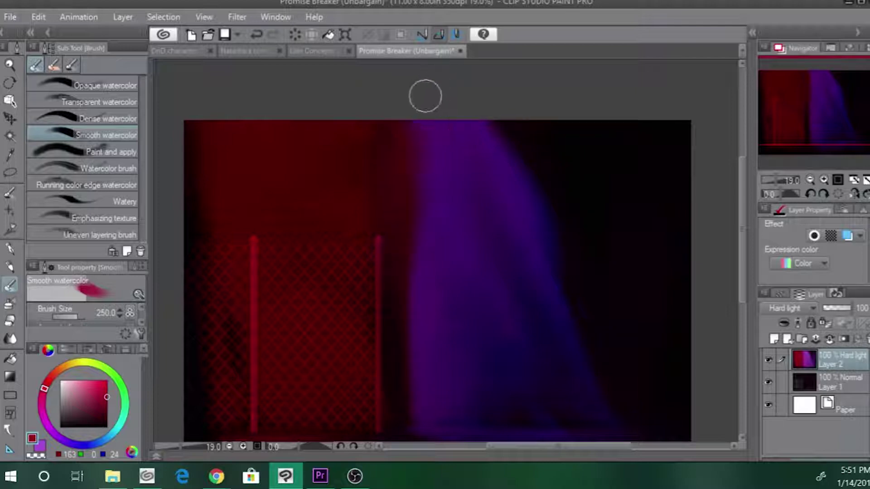
left_click_drag(213, 275, 235, 215)
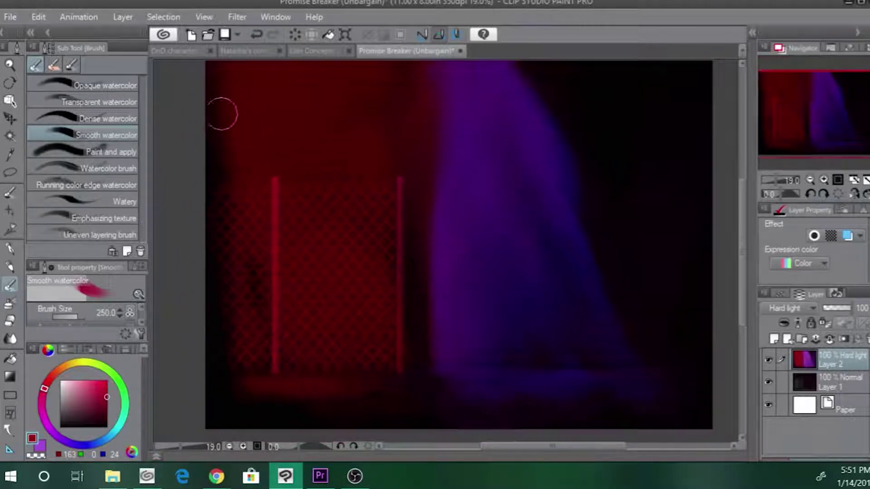
mouse_move(485, 106)
left_mouse_down()
mouse_move(589, 305)
mouse_move(570, 290)
left_mouse_up()
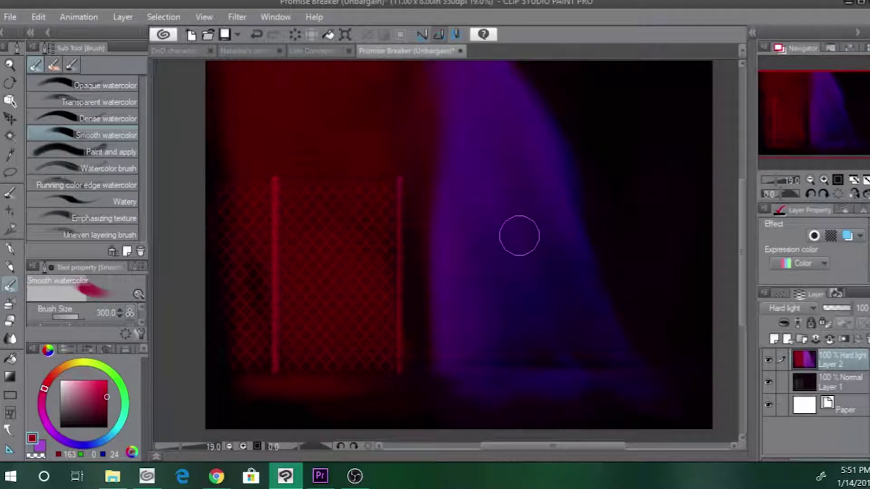
- Switch to the purple (RGB 168, 90, 215) and brighten the middle of the beam with the Lighter pencil at brush size 700
key("b")
key("x")
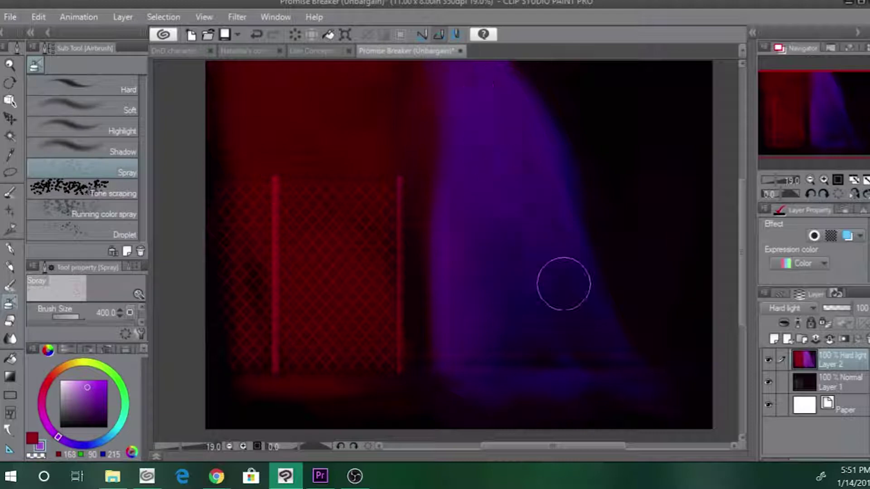
key("ctrl+z")
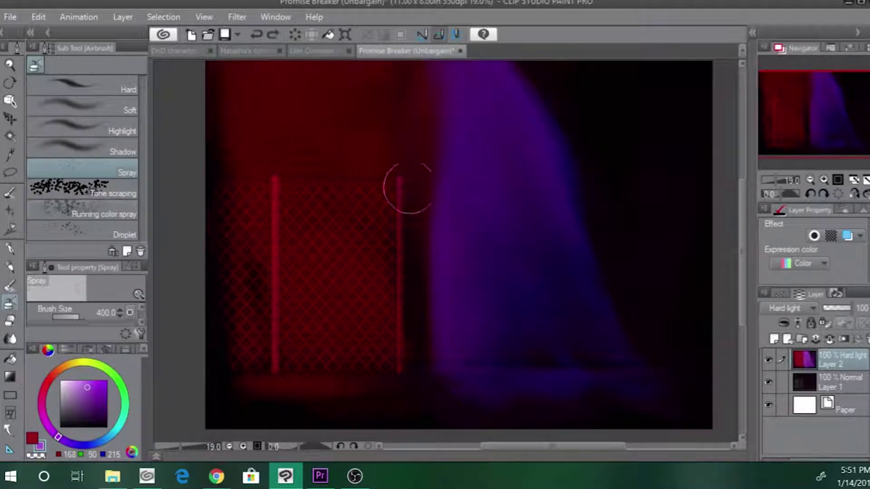
key("p")
key("]")
key("]")
key("]")
key("]")
key("]")
key("]")
key("]")
key("]")
key("]")
key("]")
key("]")
key("]")
key("]")
key("]")
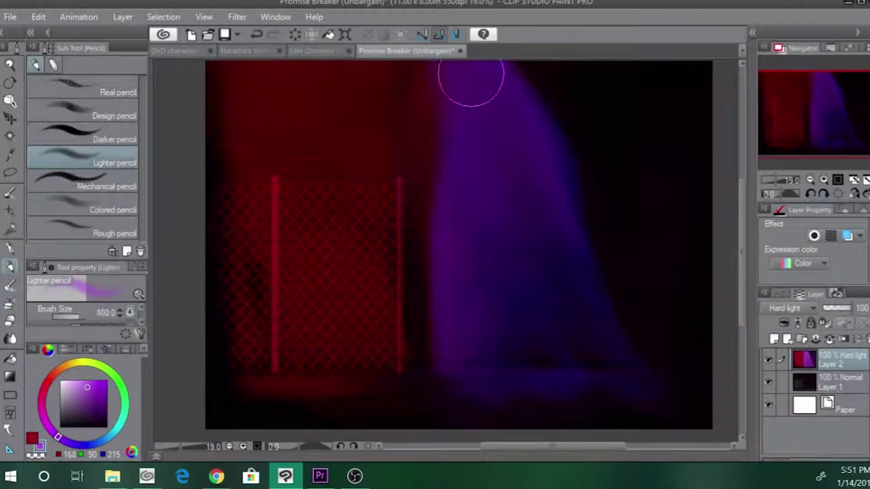
mouse_move(476, 88)
left_mouse_down()
mouse_move(564, 313)
mouse_move(474, 95)
mouse_move(496, 295)
left_mouse_up()
key("ctrl+z")
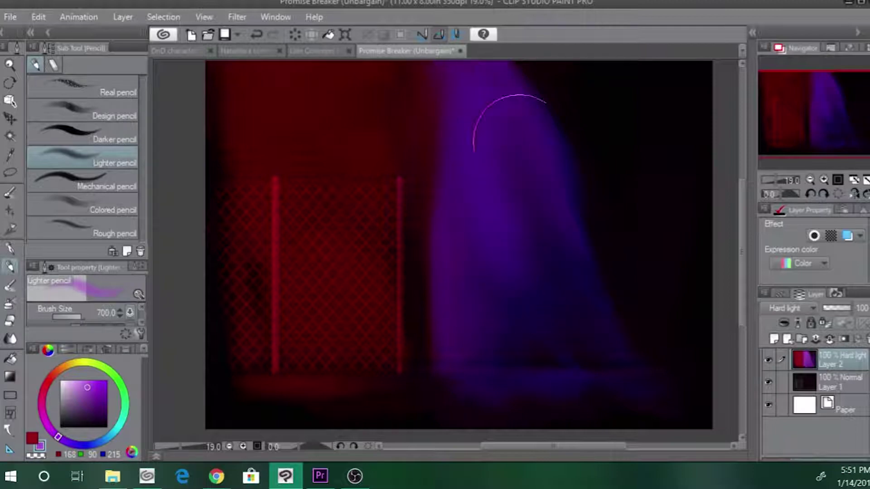
- Try another purple Lighter pencil stroke down the right half of the beam
left_click_drag(511, 136, 538, 236)
left_click_drag(461, 242, 423, 140)
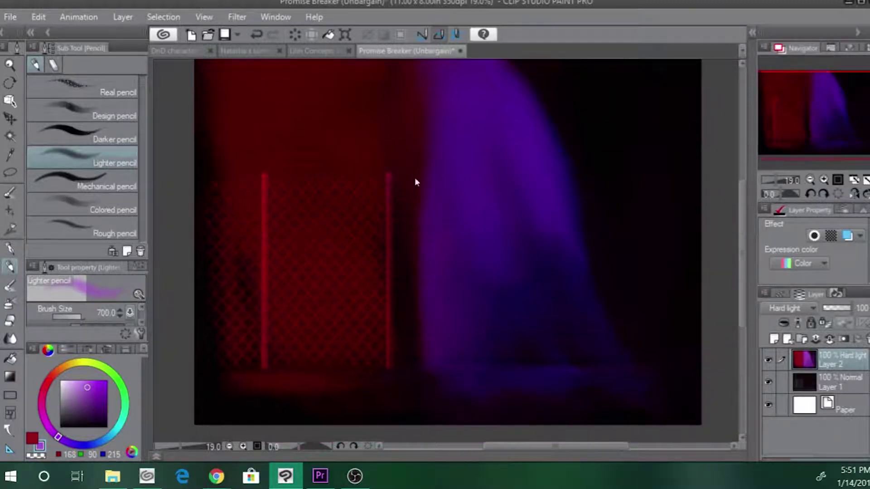
key("ctrl+z")
- Repaint the purple beam from its base up to the canvas's upper edge with Smooth watercolor at brush size 1200
key("b")
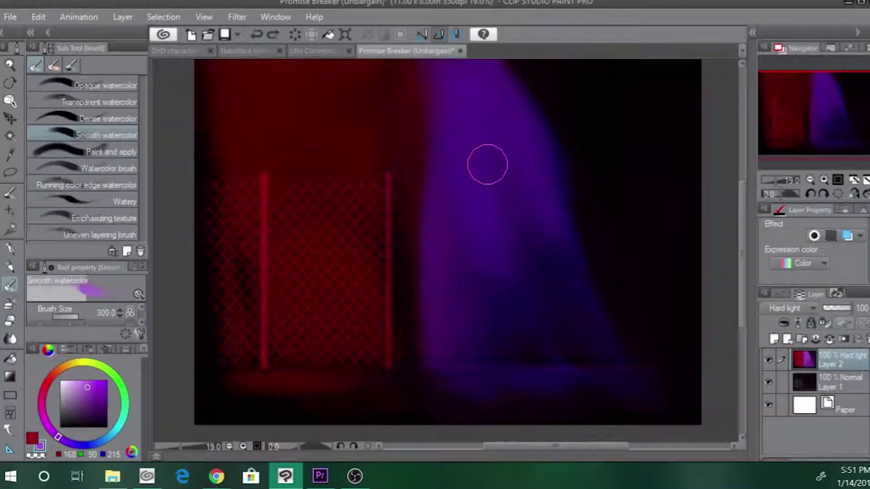
key("bracketright")
key("bracketright")
key("bracketright")
key("bracketright")
key("bracketright")
key("bracketright")
key("bracketright")
key("bracketright")
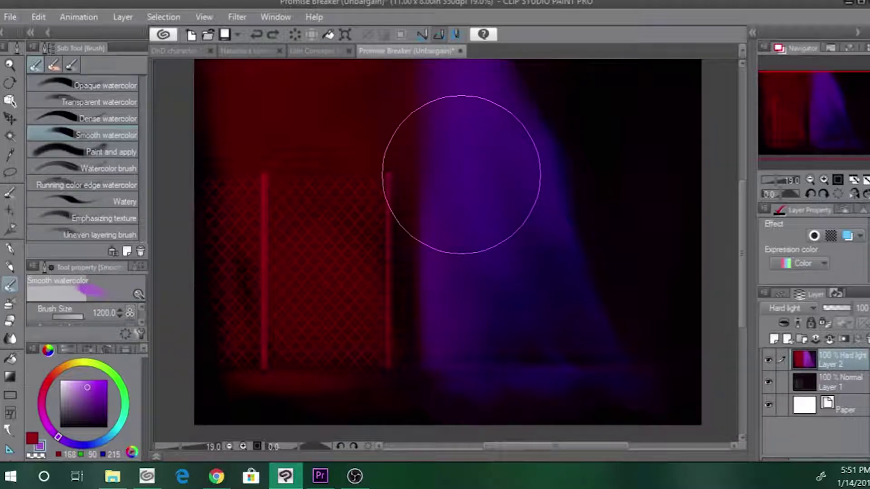
left_click(461, 174)
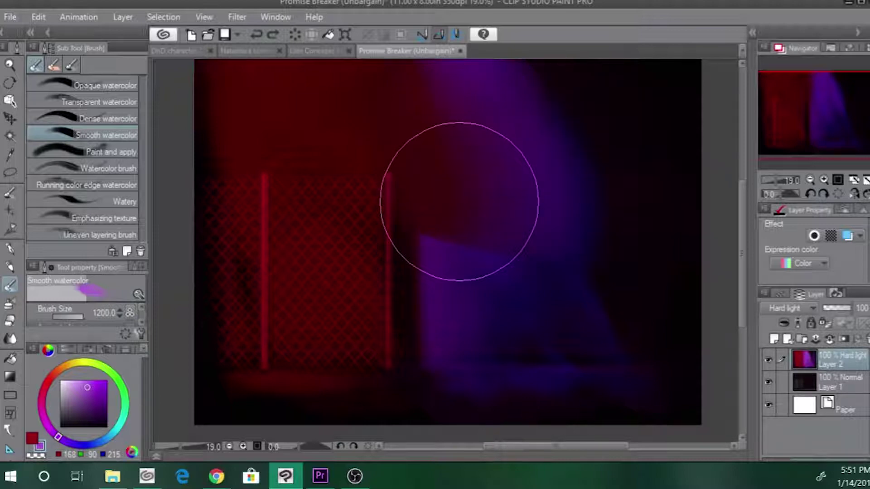
left_click(459, 202)
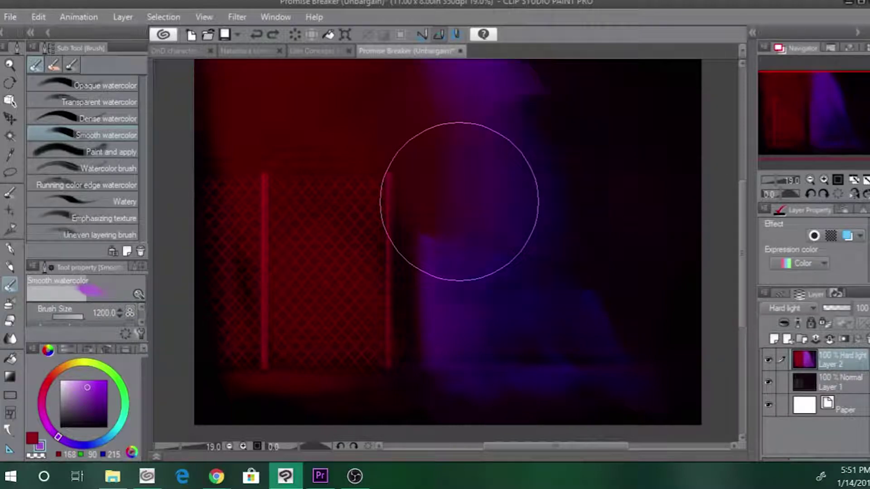
left_click(459, 202)
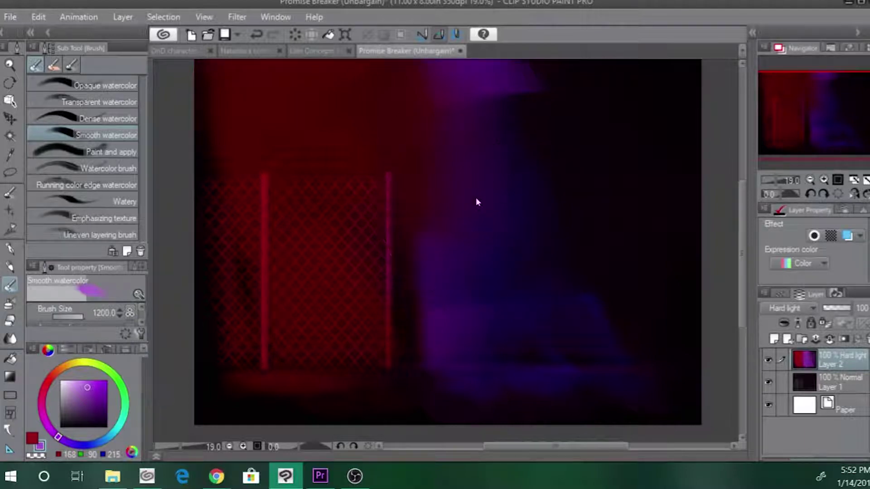
key("ctrl+z")
left_click_drag(512, 330, 481, 102)
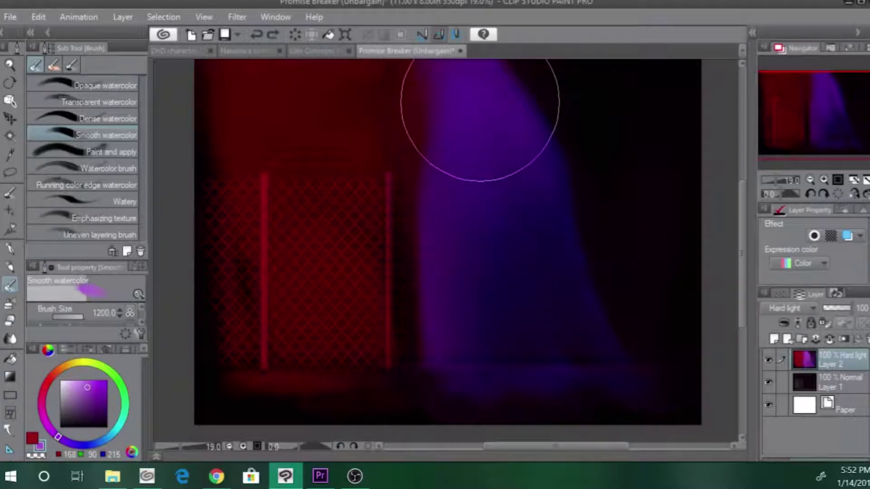
key("ctrl+z")
key("ctrl+y")
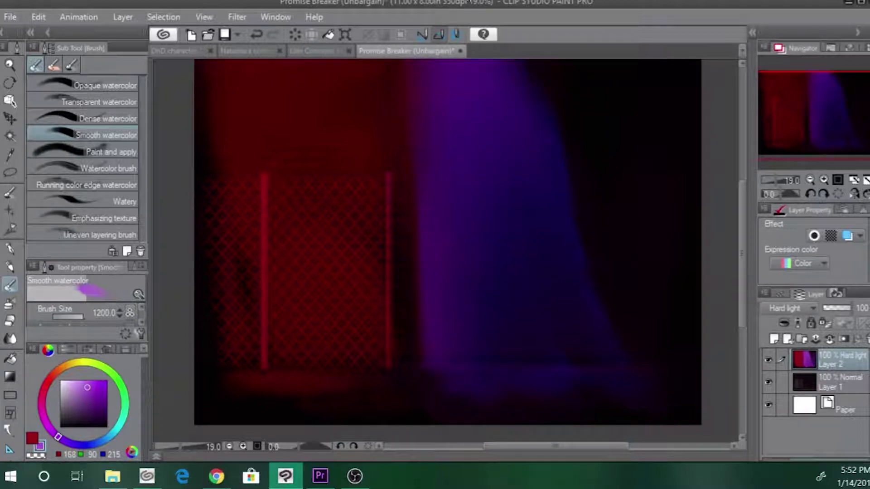
- Try painting a wide purple stroke down the beam's right edge at brush size 800
scroll(466, 194, "up", 3)
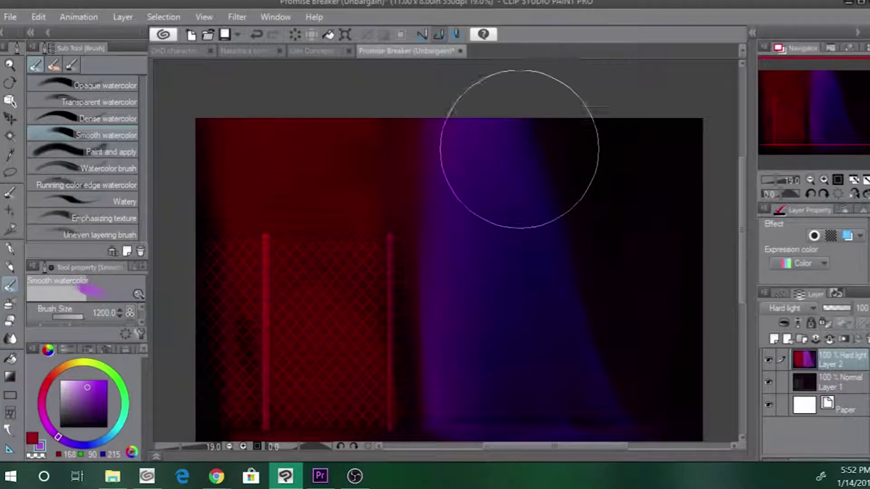
key("[")
key("[")
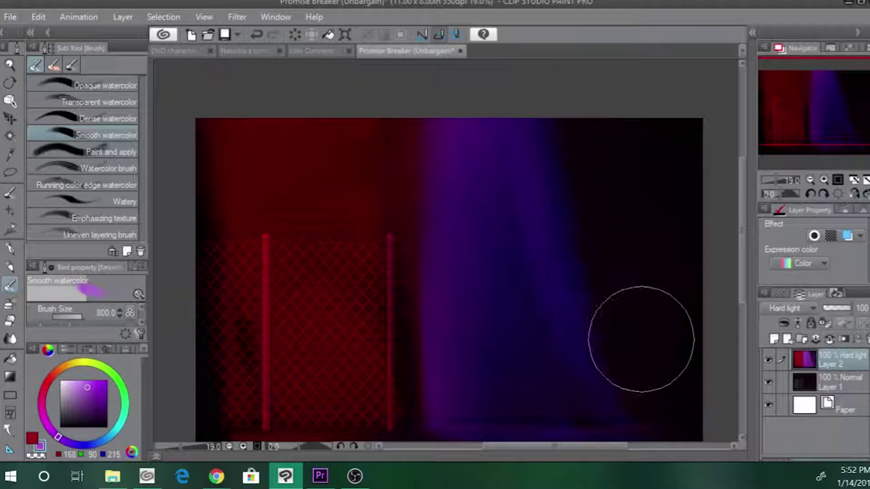
left_click_drag(576, 318, 564, 195)
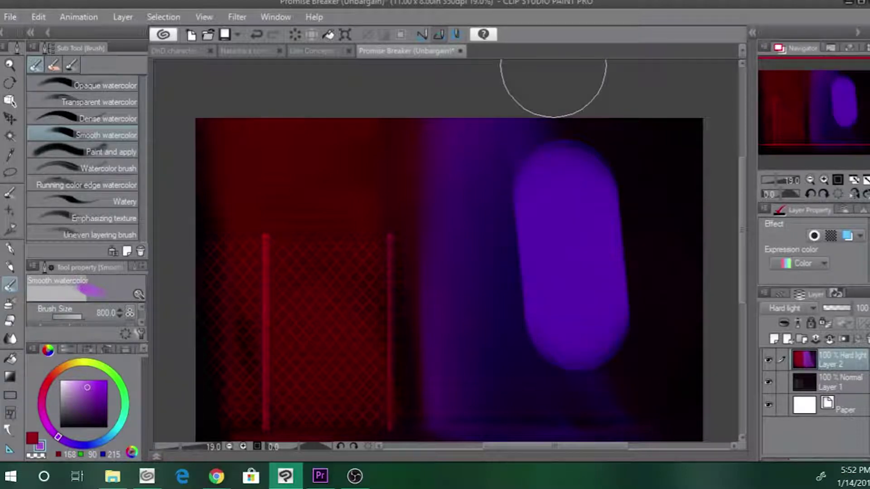
left_click_drag(553, 64, 568, 204)
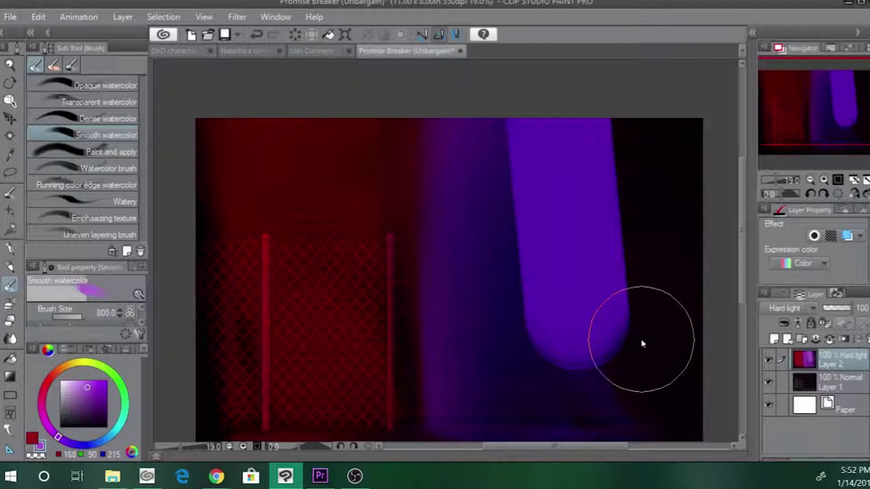
key("ctrl+z")
- Try handwriting purple letters across the upper part of the beam with the G-pen at brush size 50
key("p")
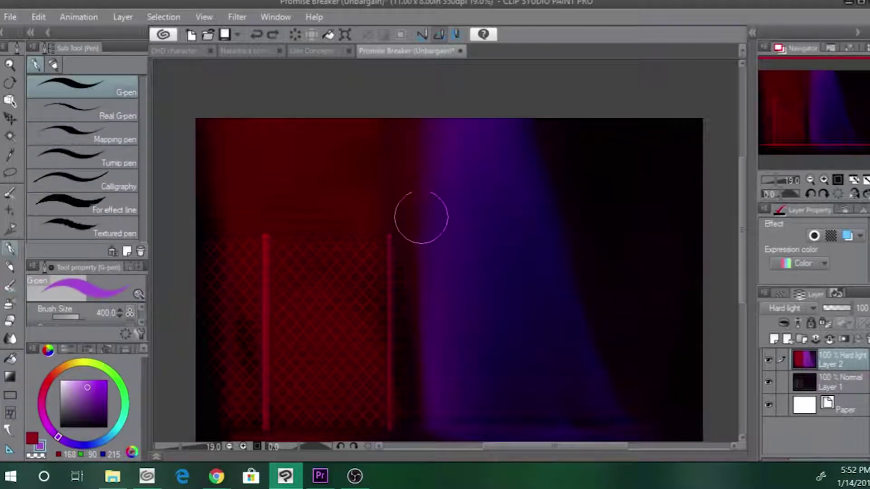
key("p")
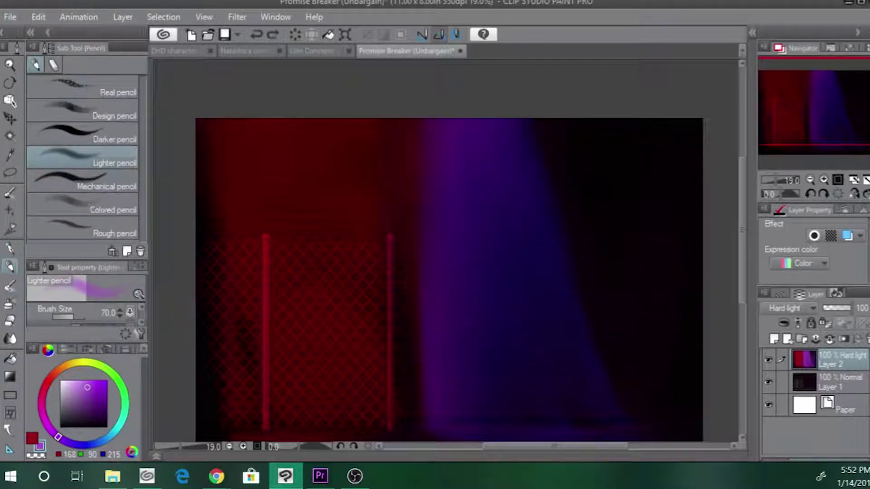
key("p")
key("p")
key("p")
left_click_drag(424, 188, 446, 236)
left_click_drag(426, 183, 446, 236)
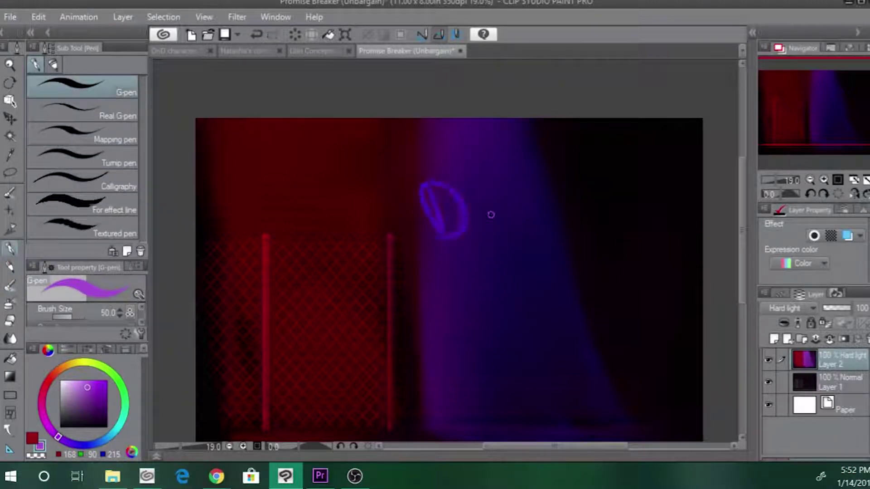
mouse_move(487, 207)
left_mouse_down()
mouse_move(542, 199)
mouse_move(553, 211)
mouse_move(573, 191)
mouse_move(576, 152)
mouse_move(592, 225)
left_mouse_up()
key("ctrl+z")
key("ctrl+z")
key("ctrl+z")
key("ctrl+z")
key("ctrl+z")
key("ctrl+z")
key("ctrl+z")
key("ctrl+z")
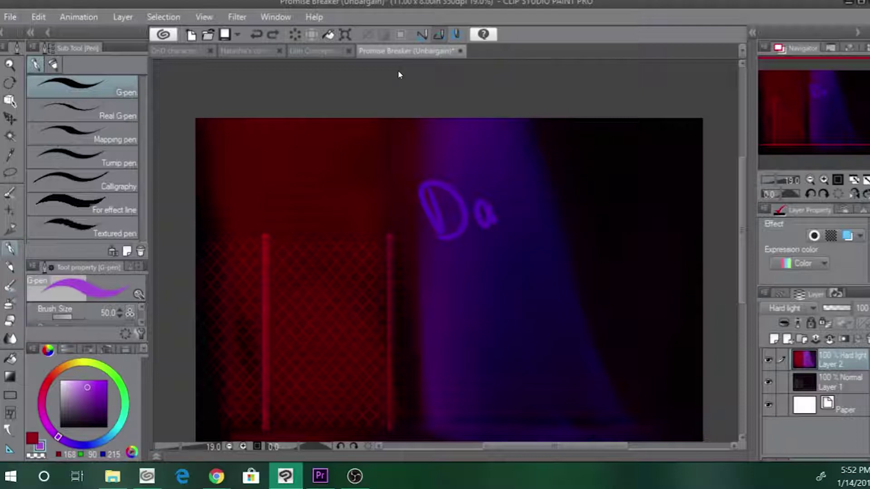
- Widen the beam's upper right edge in purple with Smooth watercolor, using brush sizes 400 to 800
key("b")
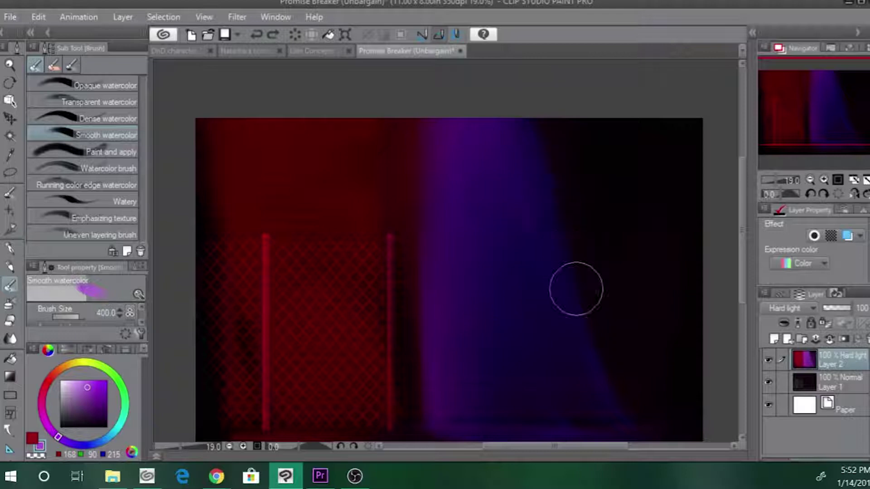
mouse_move(562, 99)
left_mouse_down()
mouse_move(546, 111)
mouse_move(547, 158)
left_mouse_up()
key("bracketright")
key("bracketright")
key("bracketright")
key("bracketright")
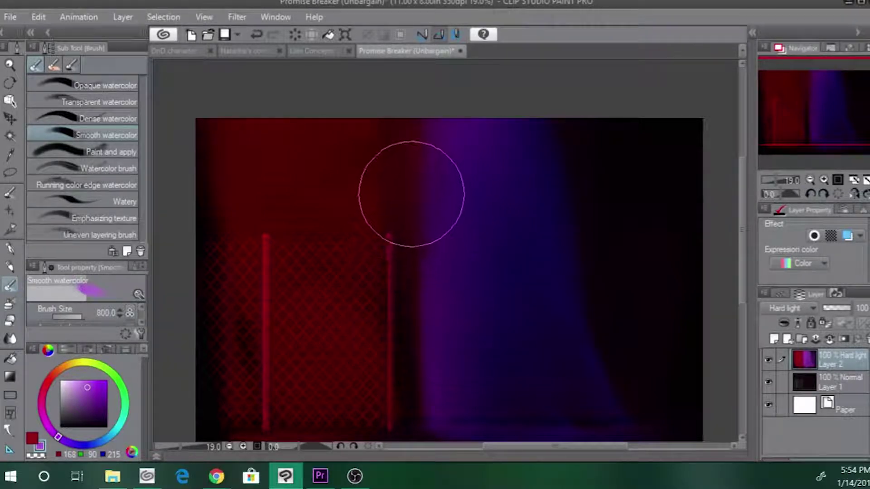
- Switch back to the main color at brush size 250 and sample the near-black background right of the beam
key("x")
key("bracketleft")
key("bracketleft")
key("bracketleft")
key("bracketleft")
key("bracketleft")
key("bracketleft")
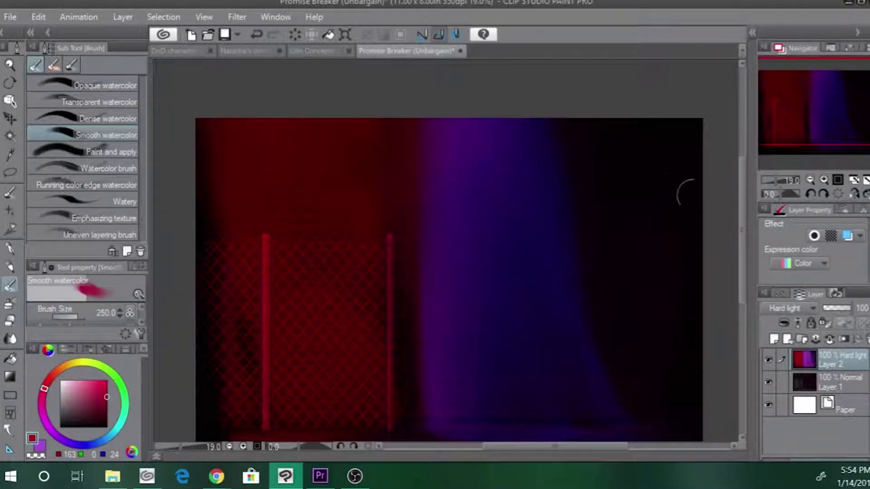
left_click(689, 261, "alt")
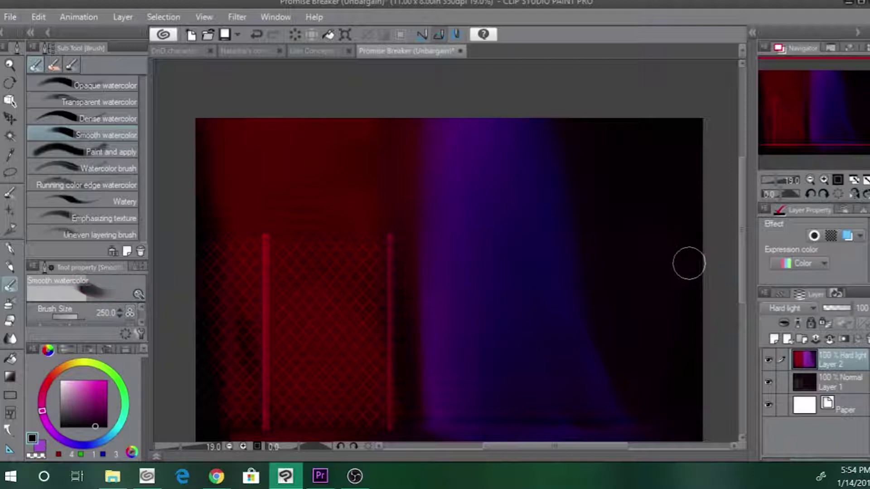
left_click(667, 259, "alt")
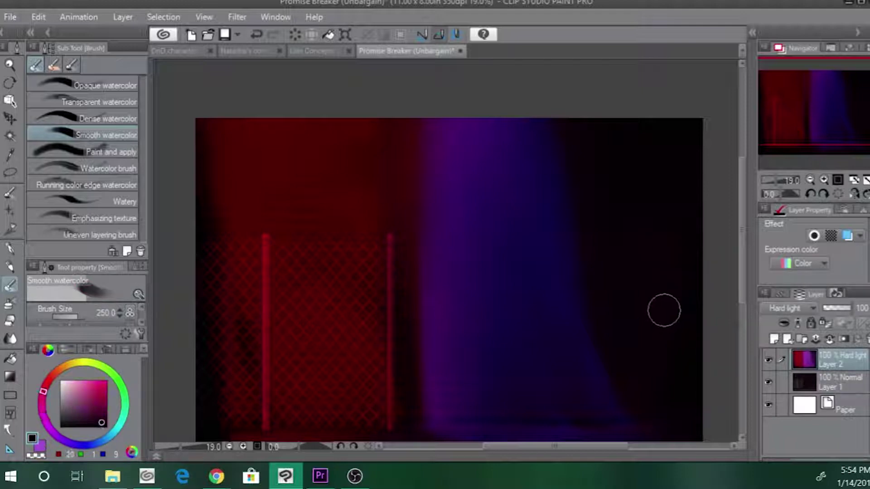
left_click_drag(664, 310, 667, 270)
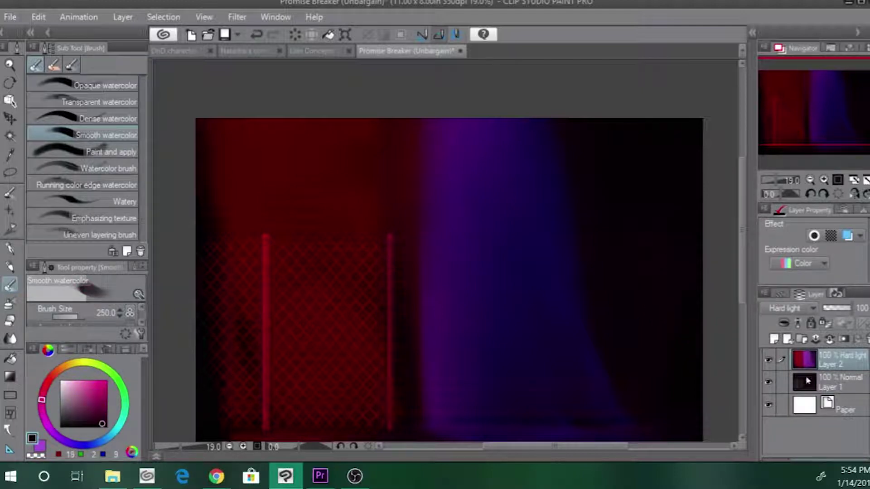
- Hide Layer 1, sample the dark color (RGB 36, 22, 30) near the canvas's right edge, and show Layer 1 again
left_click(768, 382)
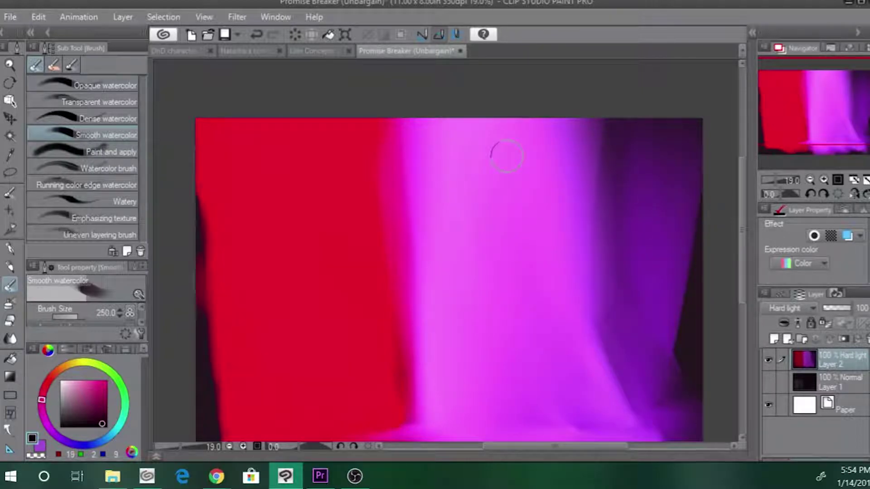
left_click(690, 331, "alt")
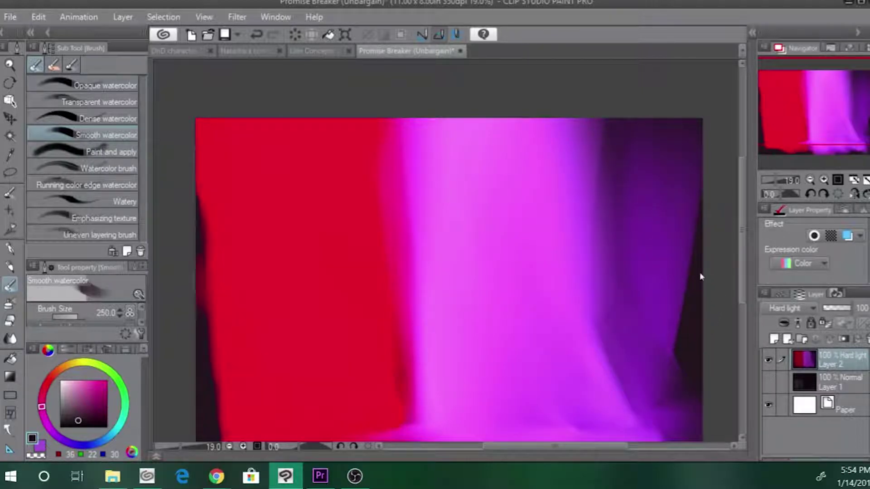
key("ctrl+z")
left_click(768, 382)
- Darken the beam's right edge with the sampled color at brush sizes 700 to 250, and undo the last narrowing stroke
key("bracketright")
key("bracketright")
key("bracketright")
key("bracketright")
key("bracketright")
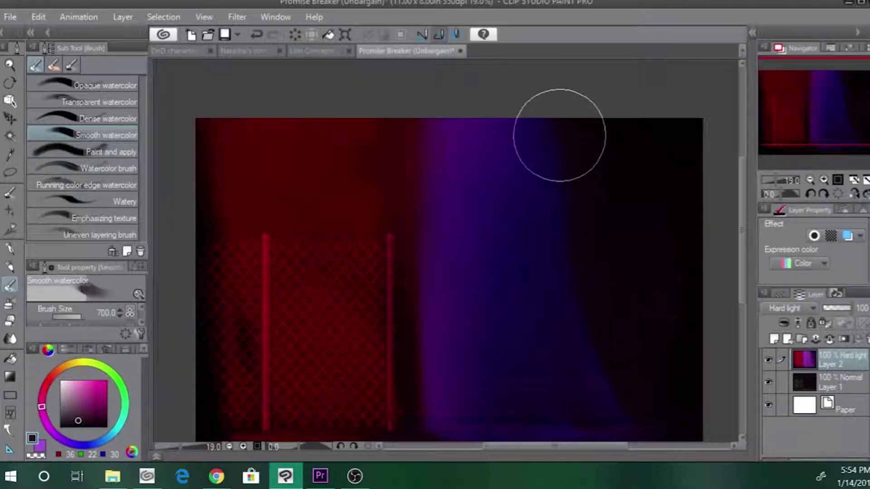
key("bracketleft")
key("bracketleft")
key("bracketleft")
key("bracketleft")
key("bracketleft")
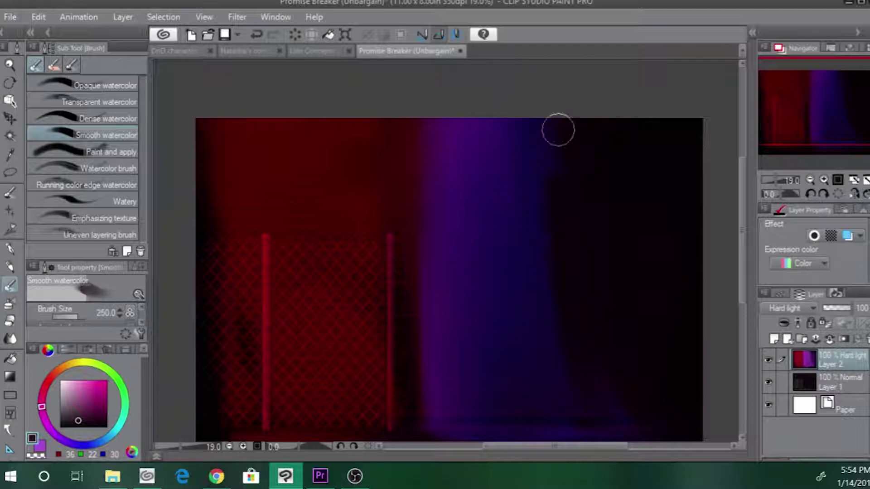
key("ctrl+z")
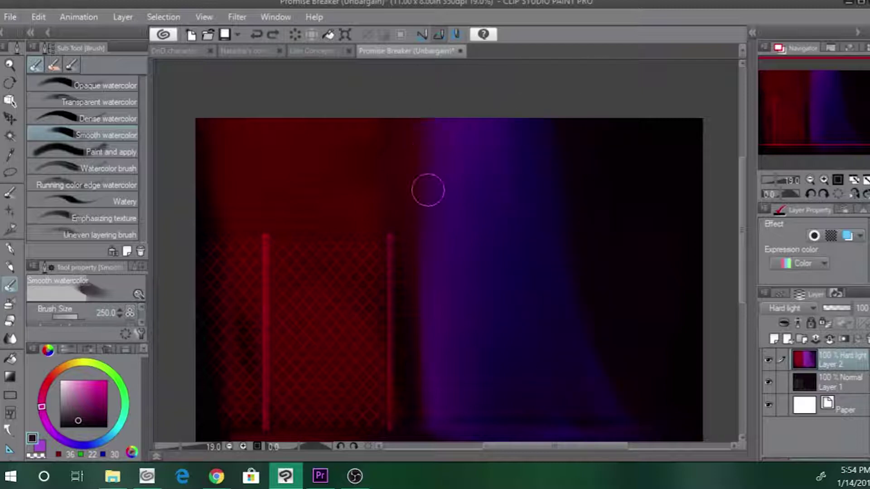
- Narrow the purple beam by painting the dark color along its edges at brush size 400
key("bracketright")
key("bracketright")
left_click_drag(431, 404, 431, 226)
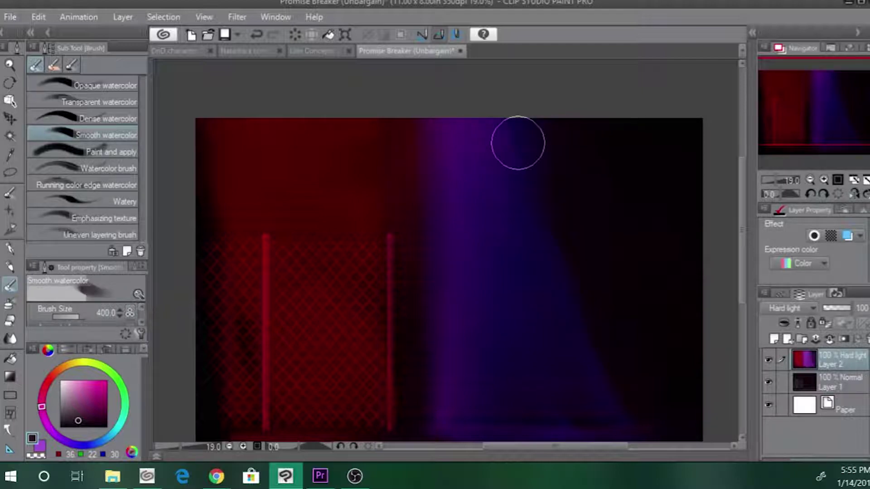
- Darken the floor at the base of the purple beam and below the fence's lower-left corner at brush size 400
left_click_drag(501, 281, 477, 206)
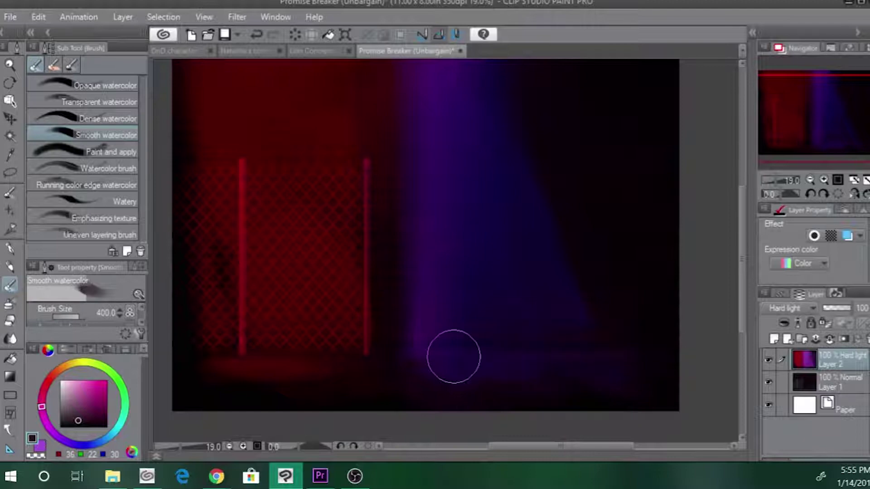
mouse_move(403, 352)
left_mouse_down()
mouse_move(616, 364)
mouse_move(617, 318)
mouse_move(542, 405)
left_mouse_up()
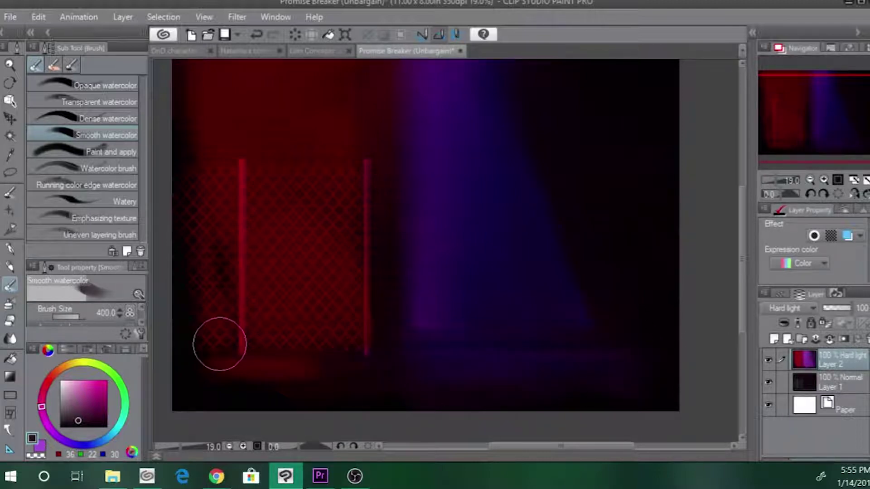
left_click_drag(211, 334, 319, 377)
- Paint a dark diagonal band from the canvas's top edge down over the fence's left part at brush sizes 400 and 250
mouse_move(317, 259)
left_mouse_down()
mouse_move(285, 377)
mouse_move(362, 63)
left_mouse_up()
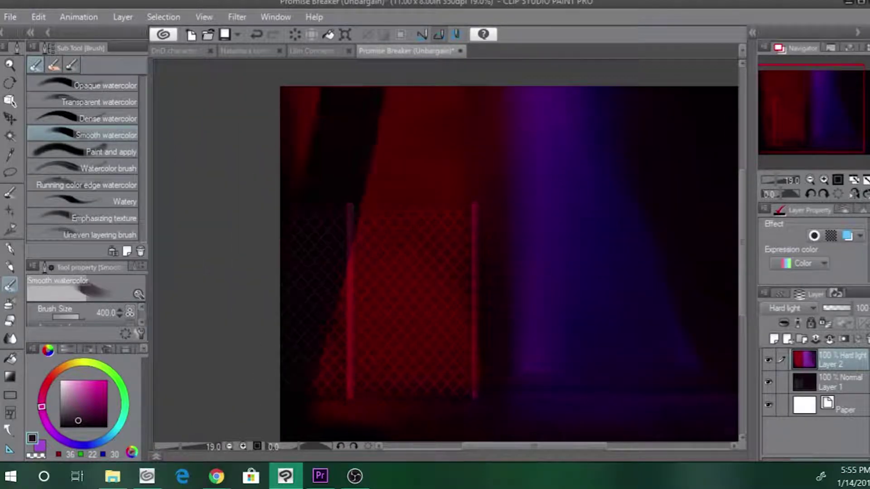
left_click_drag(299, 155, 289, 230)
key("[")
key("[")
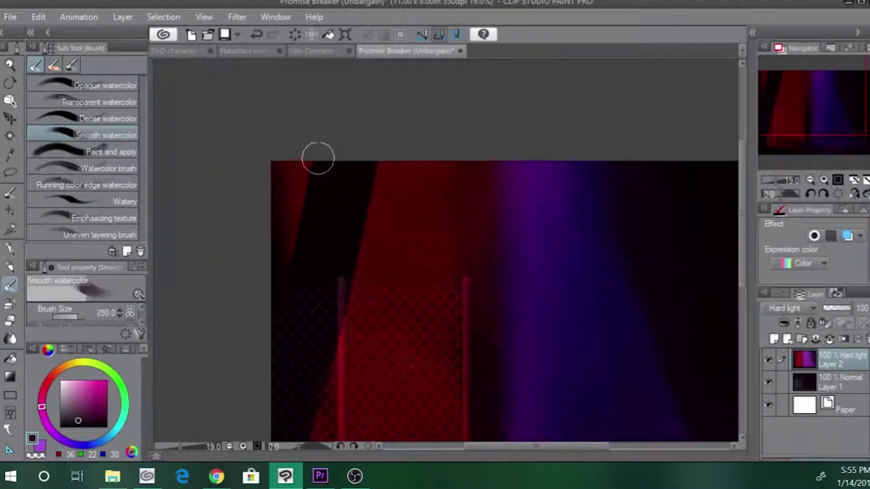
left_click_drag(318, 157, 296, 277)
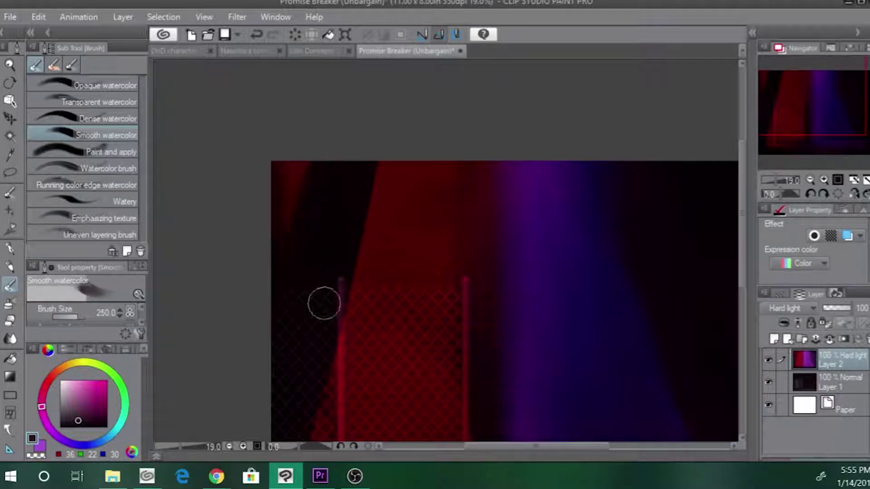
- Soften the dark band's edge against the red glow at brush size 400, and darken the upper-left red corner at size 250
key("bracketright")
key("bracketright")
mouse_move(337, 334)
left_mouse_down()
mouse_move(382, 153)
mouse_move(370, 237)
mouse_move(332, 348)
left_mouse_up()
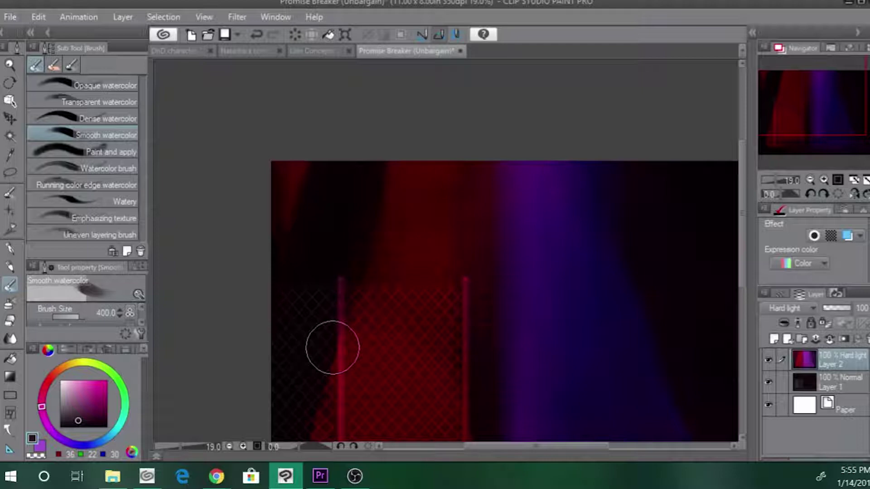
key("bracketleft")
key("bracketleft")
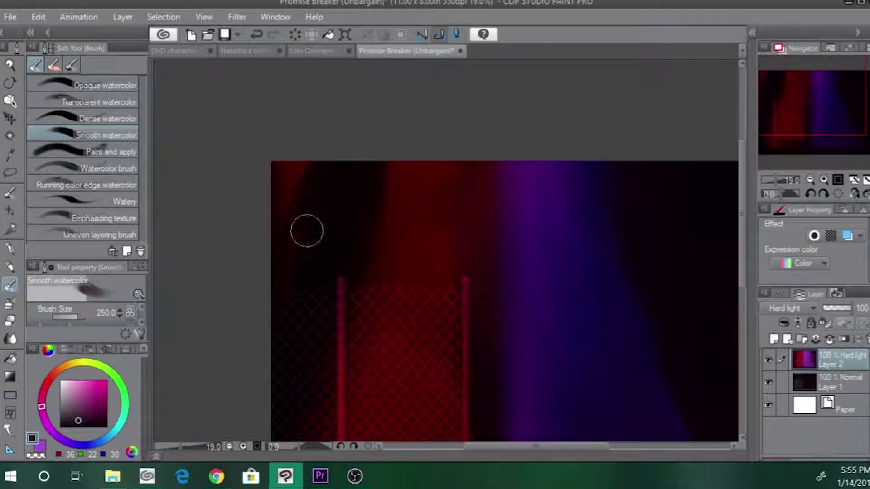
left_click_drag(321, 160, 301, 187)
- Temporarily set Layer 2 to Normal, sample the glow's red (RGB 154, 0, 23) as the secondary color, and restore Hard light at brush size 100
key("x")
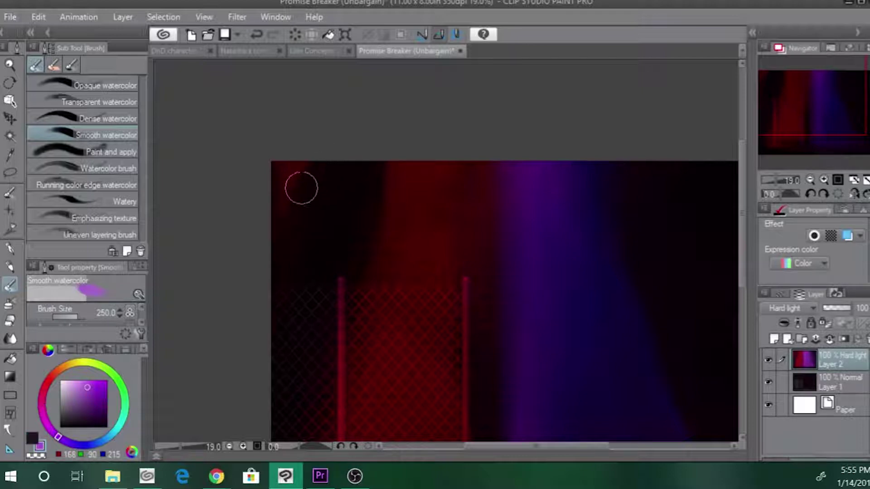
key("bracketleft")
key("bracketleft")
key("bracketleft")
key("bracketleft")
key("bracketleft")
left_click(791, 308)
left_click(769, 9)
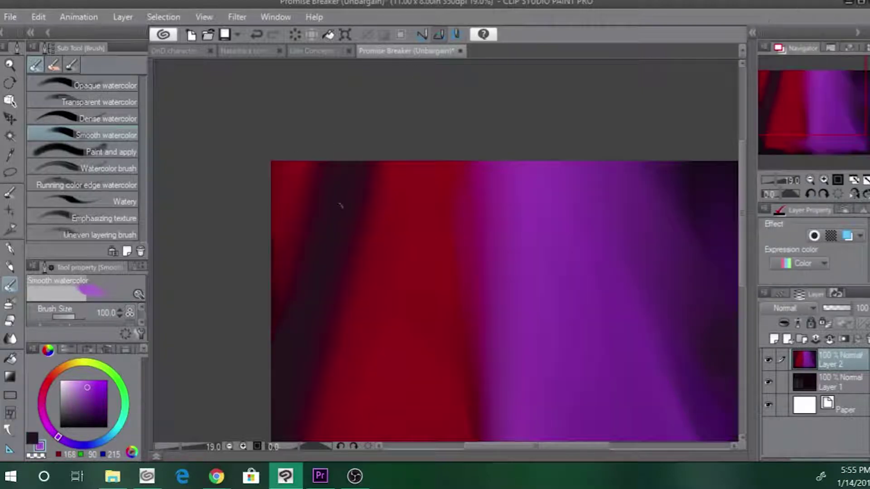
left_click(408, 219, "alt")
key("ctrl+z")
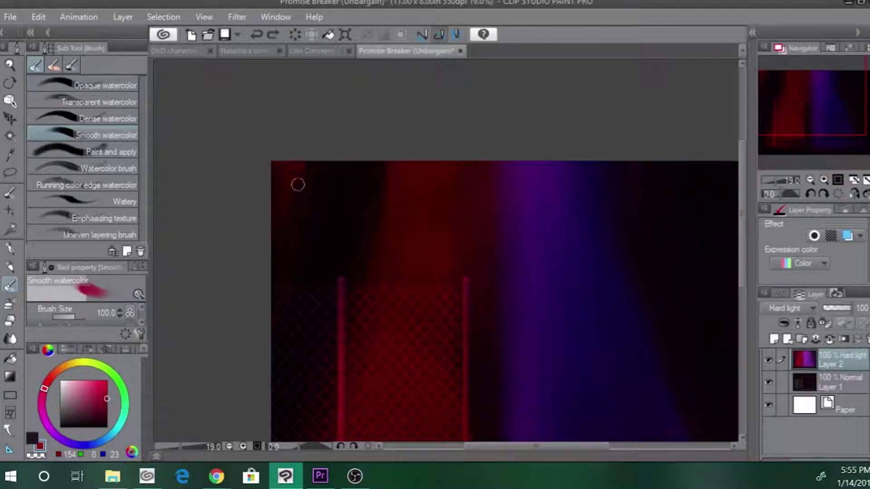
- Paint red streaks over the upper-left dark band and along the upper-left edge of the purple beam, undoing the first beam stroke
key("bracketright")
key("bracketright")
left_click_drag(385, 154, 374, 184)
left_click_drag(496, 181, 541, 292)
key("ctrl+z")
key("[")
left_click_drag(473, 130, 524, 264)
left_click_drag(485, 149, 530, 285)
- Try a long diagonal red streak across the purple beam at brush size 100, blending it at size 300
key("bracketleft")
left_click_drag(492, 169, 571, 279)
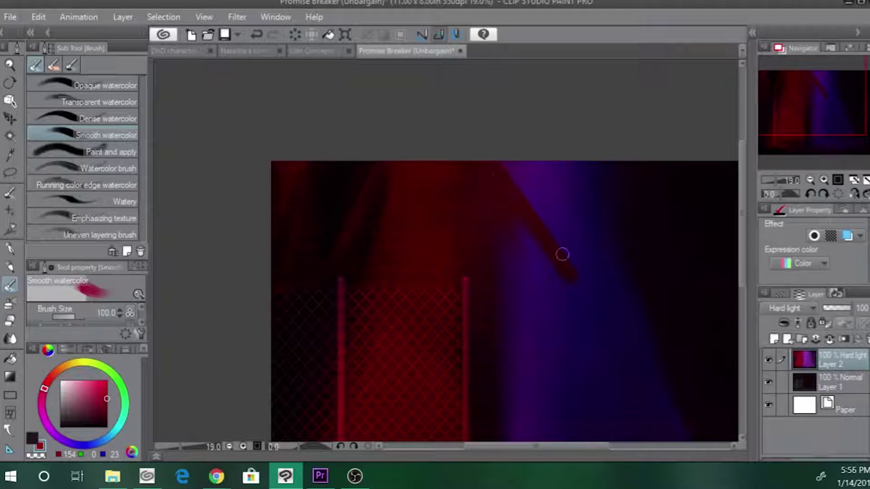
key("bracketright")
key("bracketright")
key("bracketright")
key("bracketright")
left_click_drag(525, 222, 569, 275)
key("ctrl+z")
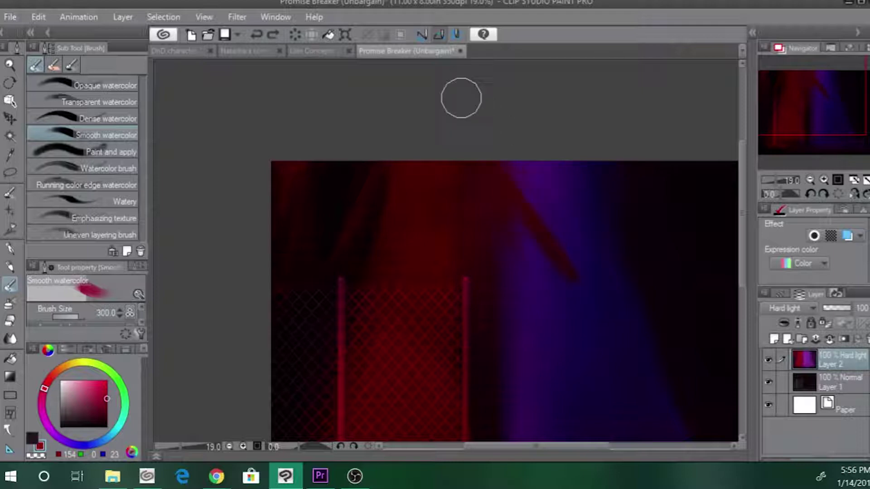
key("ctrl+z")
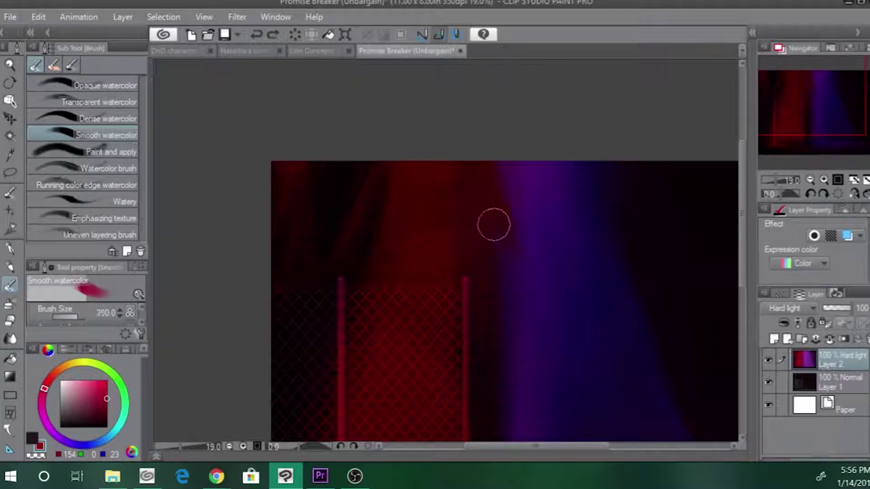
- Paint a thin red diagonal streak at brush size 80 into the top of the beam's left edge and soften it at 150
key("bracketleft")
key("bracketleft")
key("bracketleft")
key("bracketleft")
key("bracketleft")
key("bracketleft")
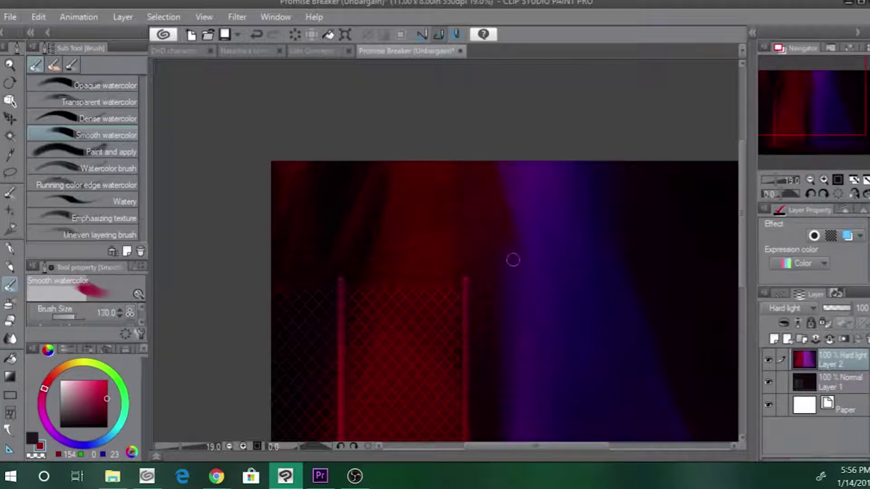
key("[")
left_click_drag(502, 169, 541, 230)
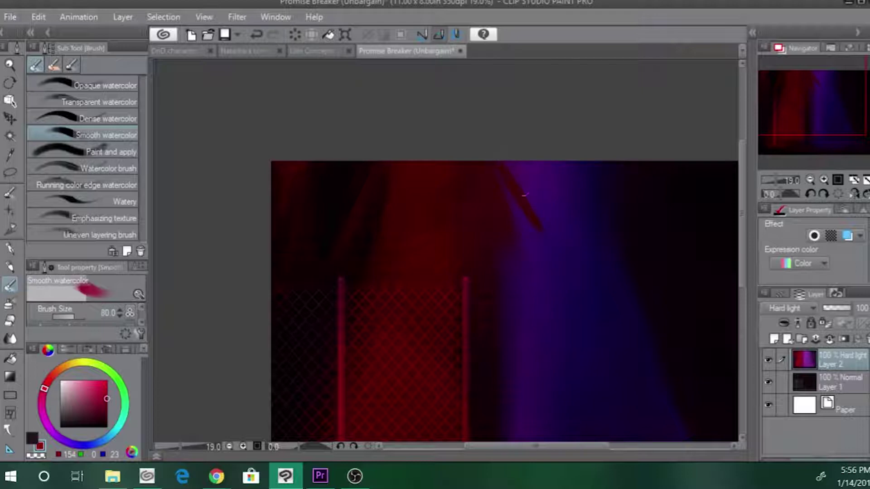
key("]")
key("]")
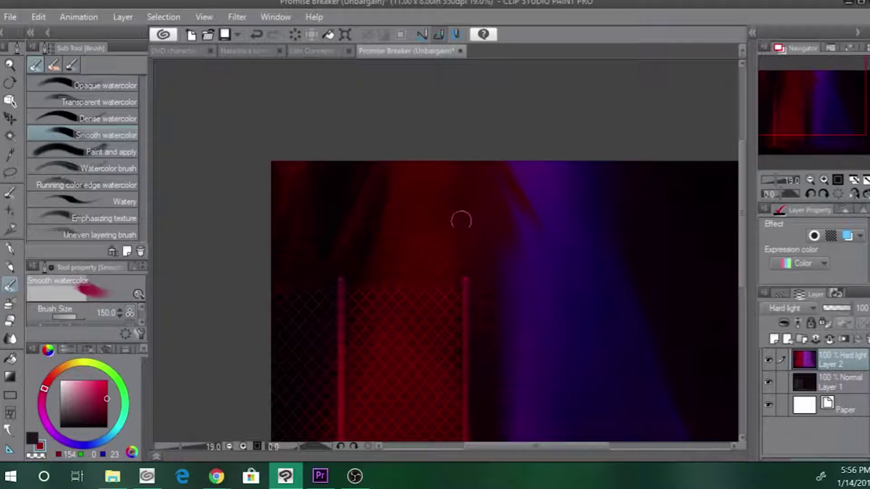
- Add more thin red diagonal streaks lower down along the left edge of the purple beam
key("[")
key("[")
key("[")
key("[")
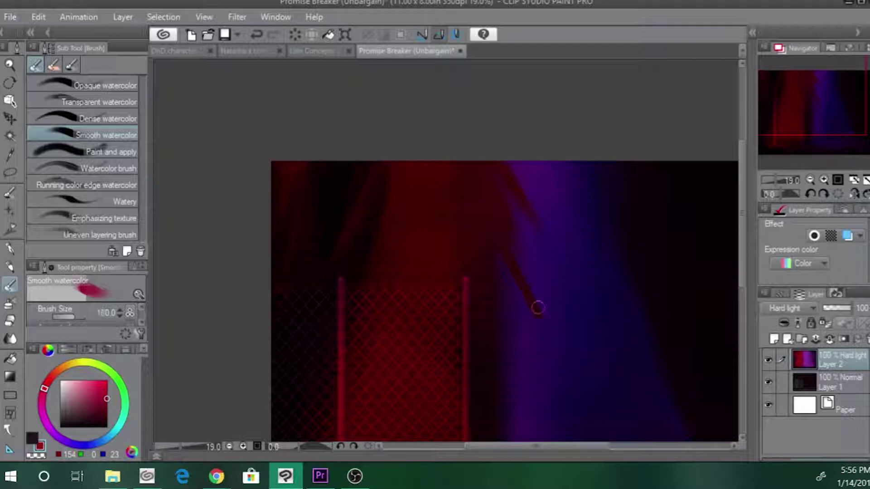
key("[")
key("[")
key("[")
key("bracketright")
key("bracketright")
key("bracketright")
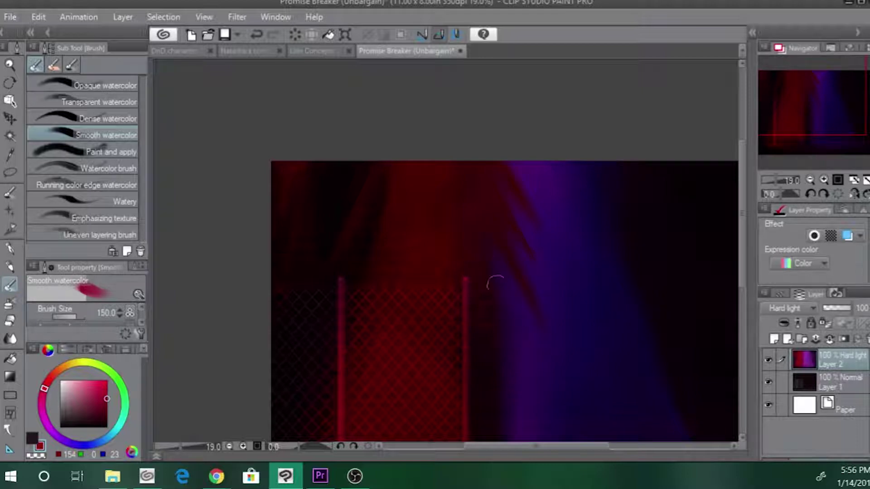
- Blend the red streaks into the beam's left edge with a larger brush, and reduce the brush size to 200
mouse_move(406, 274)
left_mouse_down()
mouse_move(373, 203)
mouse_move(387, 256)
left_mouse_up()
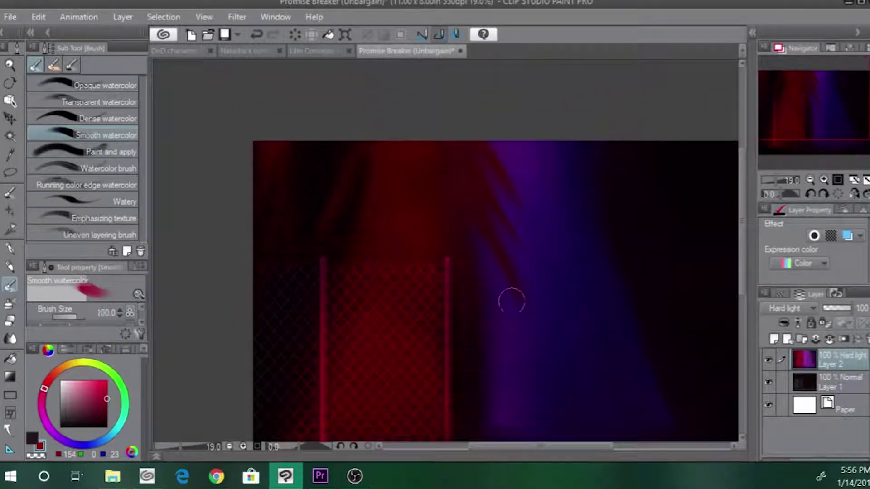
key("bracketright")
key("bracketright")
key("bracketright")
key("bracketright")
key("bracketright")
key("bracketright")
key("bracketright")
mouse_move(526, 318)
left_mouse_down()
mouse_move(462, 110)
mouse_move(430, 84)
left_mouse_up()
key("bracketleft")
key("bracketleft")
key("bracketleft")
key("bracketleft")
key("bracketleft")
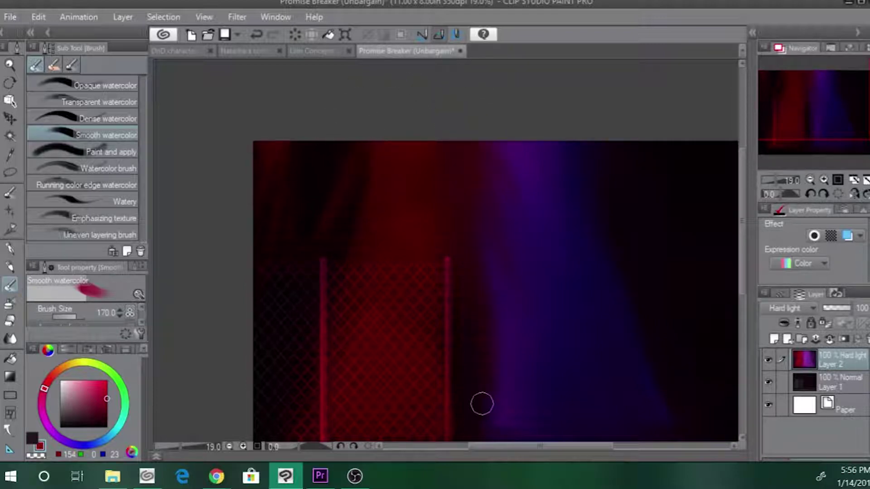
key("bracketright")
left_click_drag(454, 235, 446, 164)
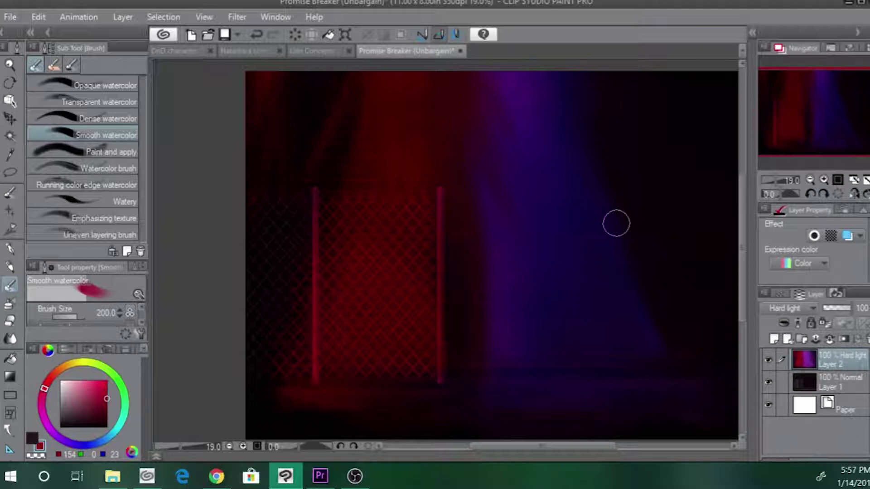
- Sample the beam's purple (RGB 129, 56, 159) with Layer 2 temporarily in Normal mode, and return the layer to Hard light
left_click_drag(602, 211, 581, 264)
left_click(791, 309)
left_click(789, 3)
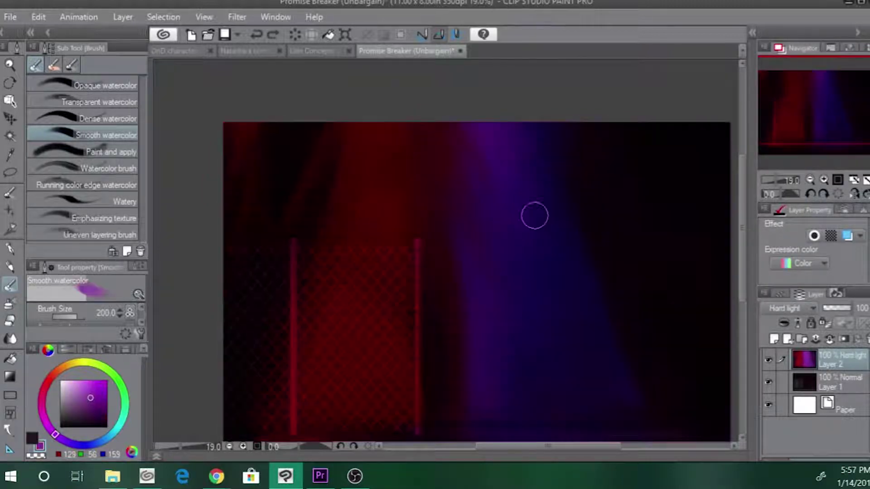
key("bracketleft")
key("bracketleft")
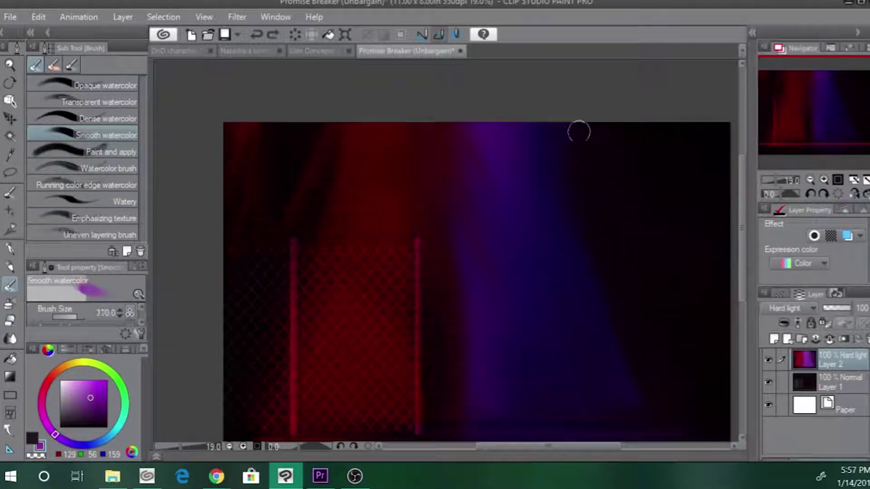
left_click_drag(579, 130, 721, 292)
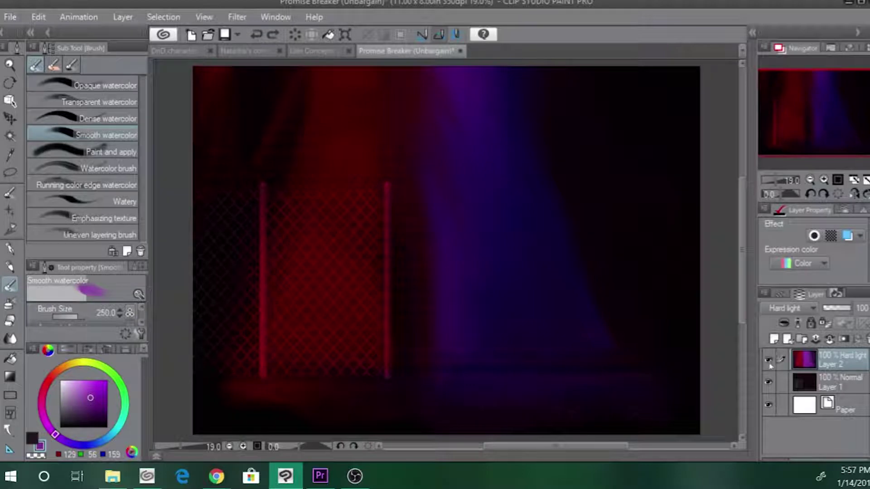
- Try an orange (RGB 182, 75, 20) stroke down the canvas's right edge at brush size 250
left_click(67, 368)
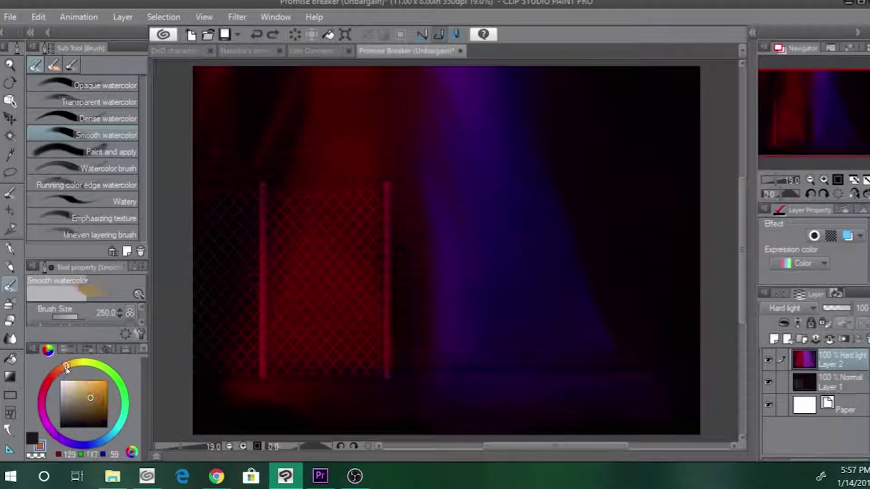
left_click(56, 371)
left_click(101, 394)
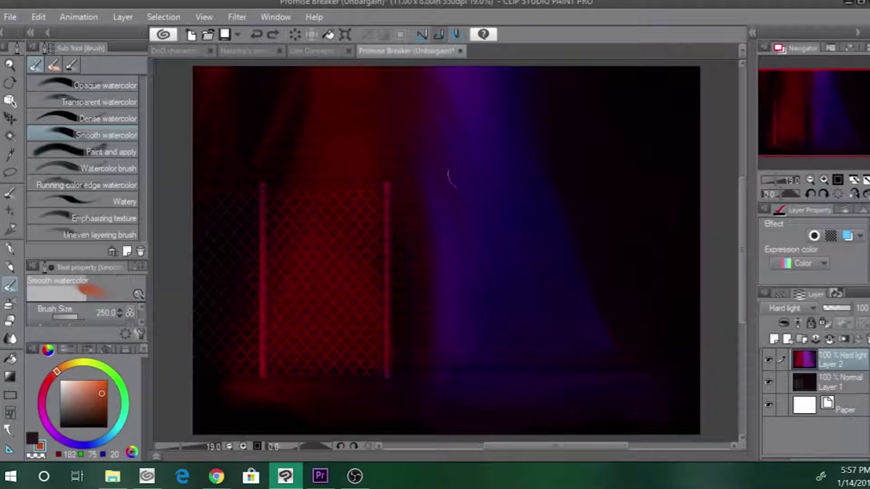
mouse_move(696, 66)
left_mouse_down()
mouse_move(678, 271)
mouse_move(695, 181)
left_mouse_up()
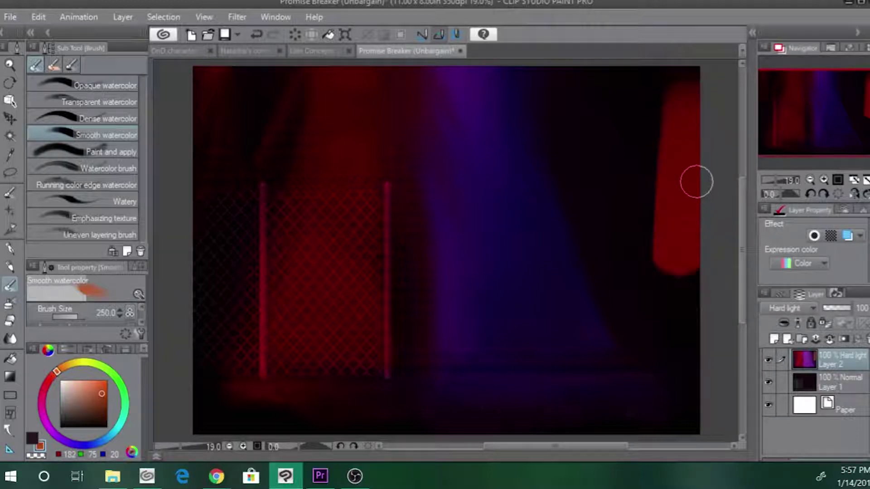
key("ctrl+z")
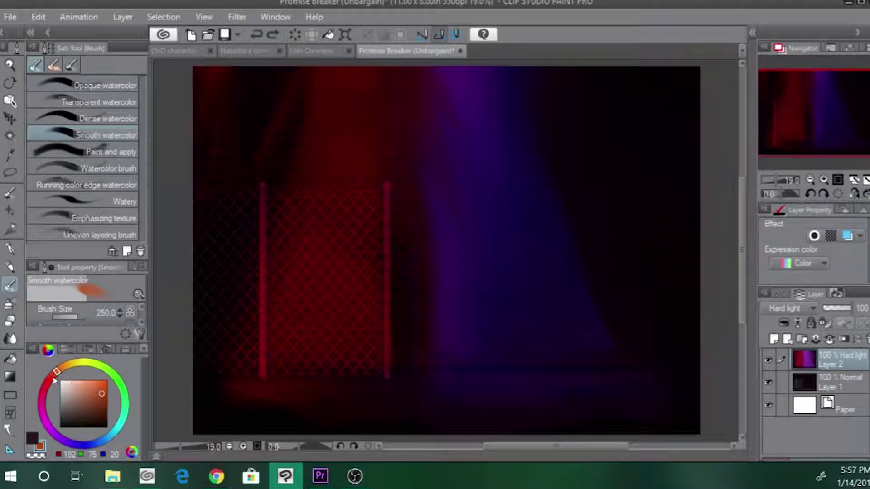
- Paint a faint orange glow along the right edge and lower-right corner at brush size 200, using RGB 255, 162, 62 and 144, 80, 10
left_click_drag(54, 380, 64, 367)
left_click(108, 390)
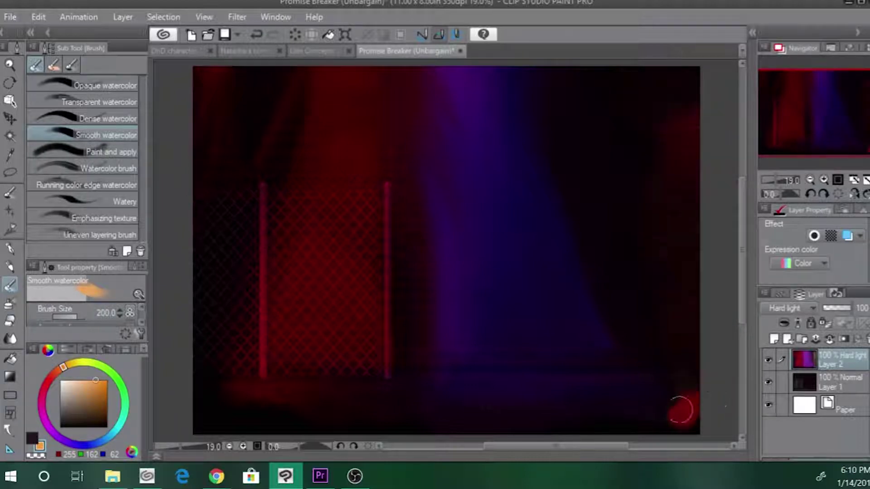
left_click_drag(678, 406, 685, 383)
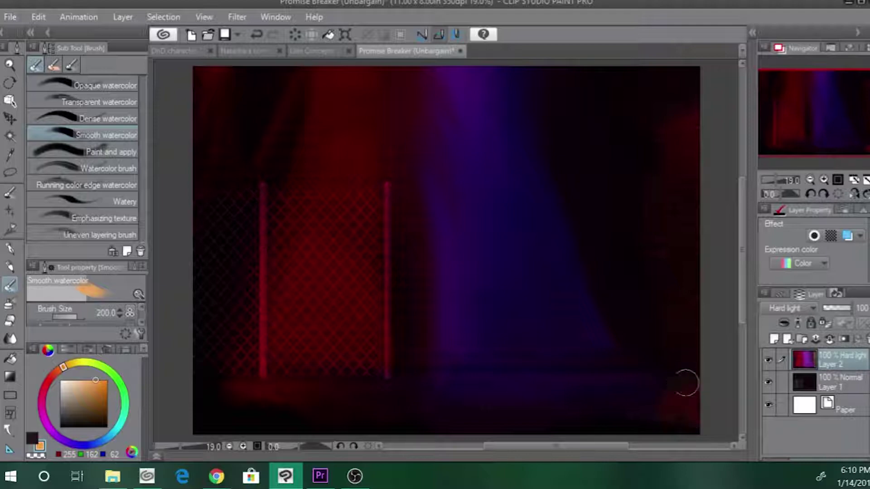
left_click_drag(98, 399, 113, 399)
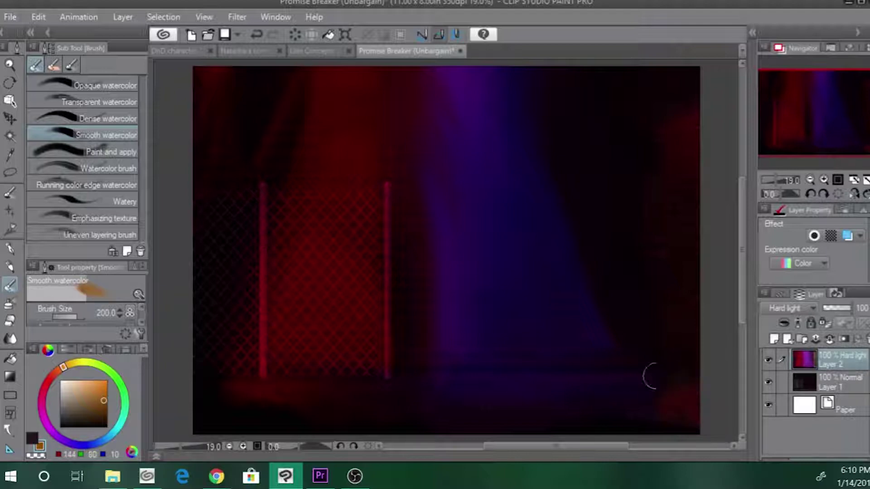
mouse_move(682, 393)
left_mouse_down()
mouse_move(667, 405)
mouse_move(683, 410)
mouse_move(665, 384)
mouse_move(667, 393)
mouse_move(685, 383)
mouse_move(647, 385)
mouse_move(690, 391)
mouse_move(657, 406)
mouse_move(684, 414)
mouse_move(691, 385)
mouse_move(724, 366)
mouse_move(647, 386)
left_mouse_up()
- Try a thin horizontal orange stroke along the floor line near the canvas's right edge at brush size 80
key("bracketleft")
key("bracketleft")
key("bracketleft")
key("bracketleft")
key("bracketleft")
left_click_drag(694, 369, 638, 369)
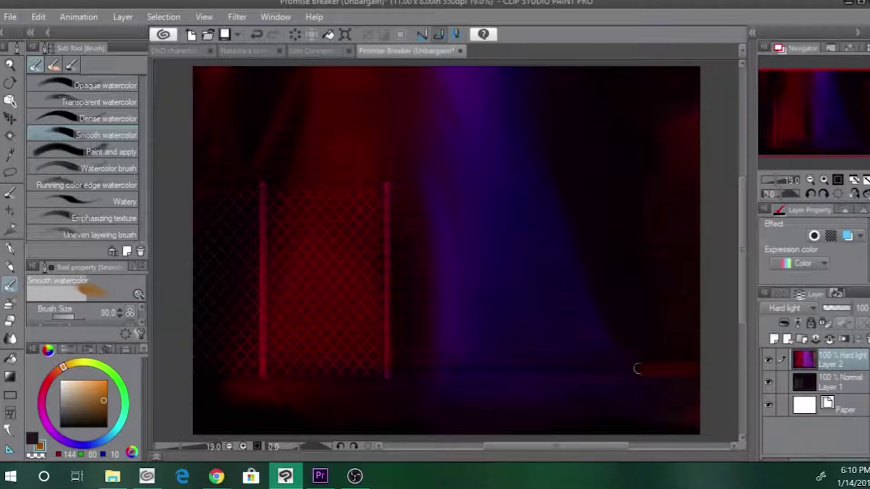
key("ctrl+z")
- Sample the dark background color (RGB 36, 22, 30) and darken the upper part of the right-edge orange glow at brush size 120
left_click(632, 215, "alt")
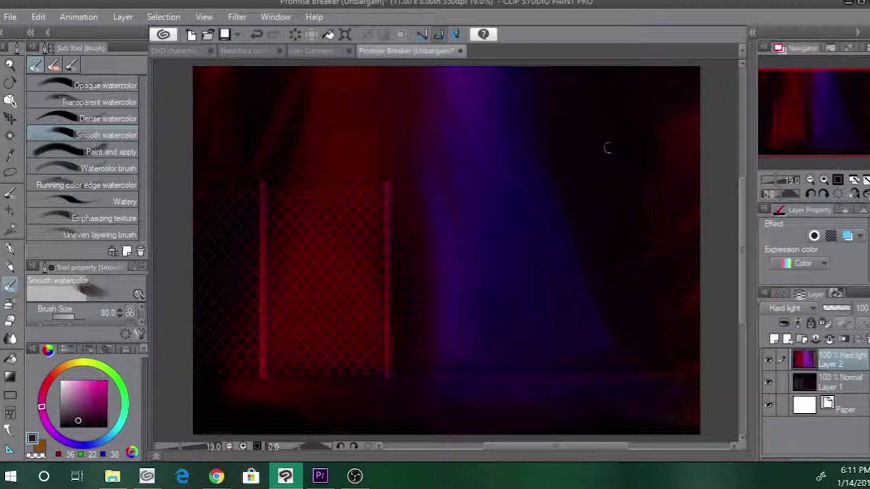
key("]")
key("]")
key("]")
key("[")
left_click_drag(647, 166, 679, 130)
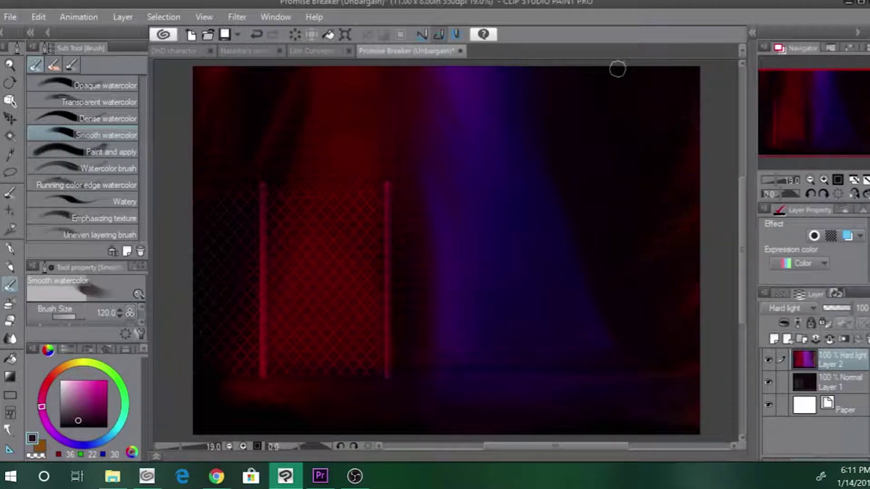
- Switch to the open wrestler commission document
left_click(247, 51)
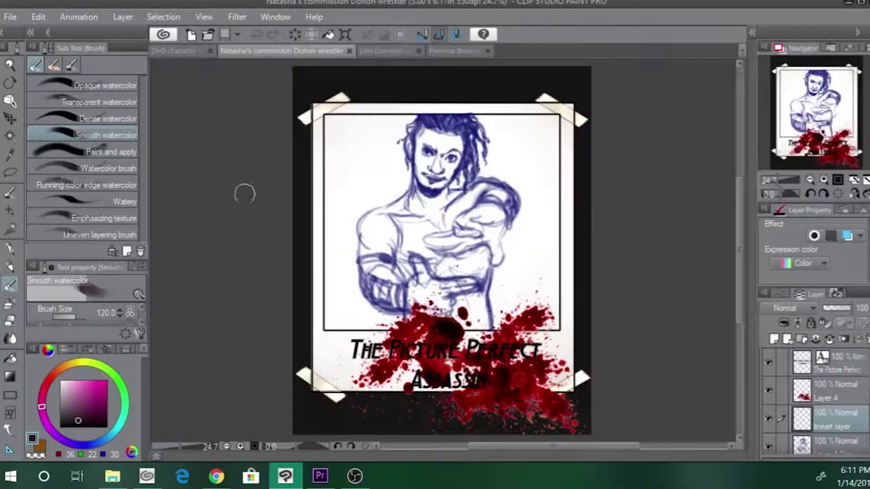
- Return to the Promise Breaker document and darken the red beam's left edge across the fence at brush size 120
left_click(455, 51)
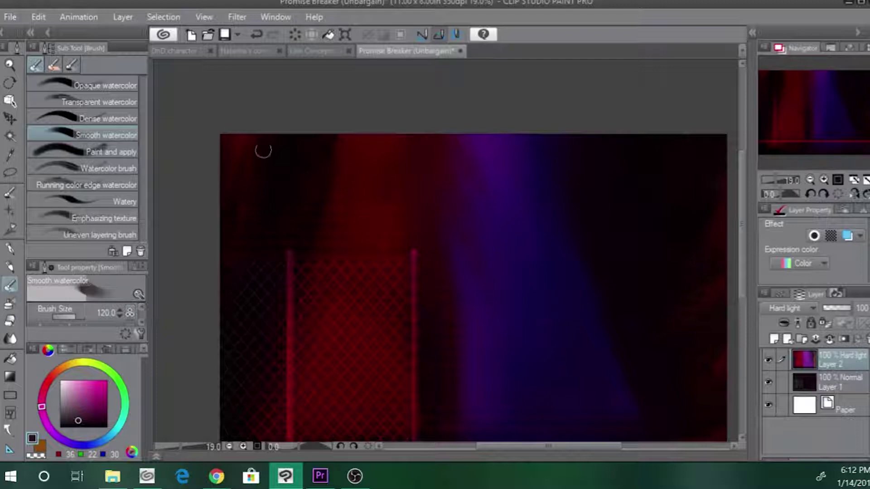
left_click_drag(296, 239, 306, 223)
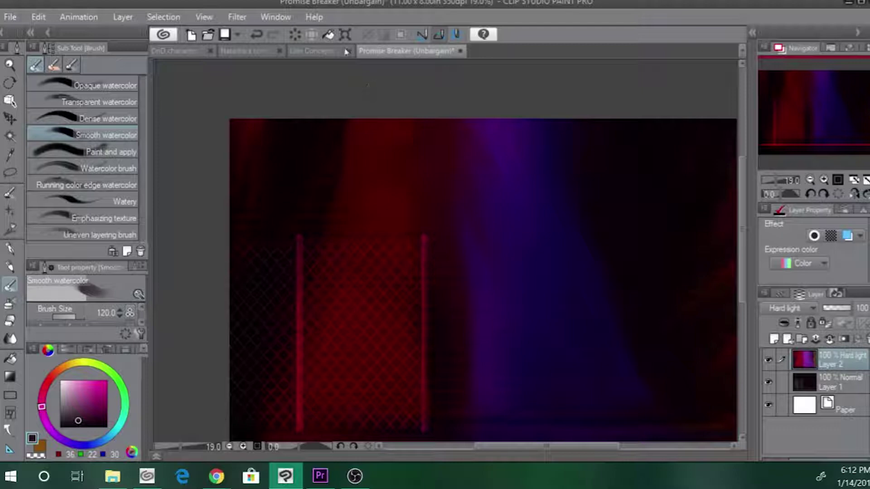
left_click_drag(330, 200, 286, 395)
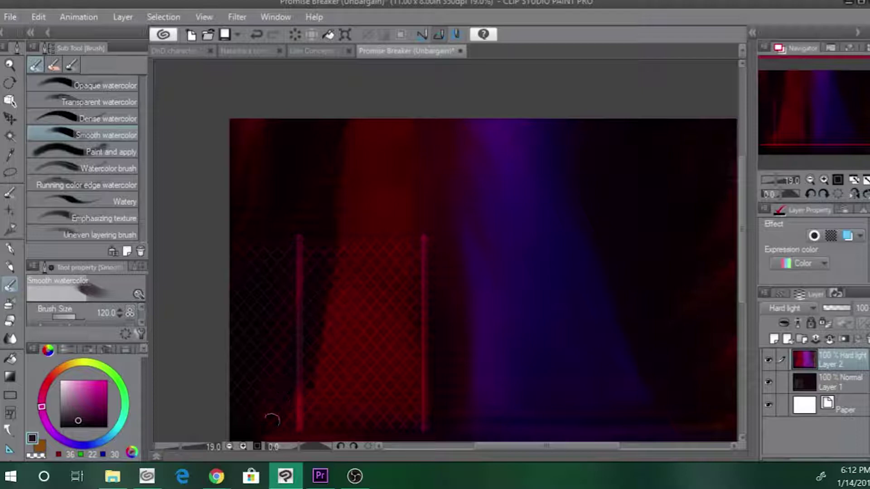
left_click_drag(274, 342, 312, 303)
- Enlarge the brush up to 300 and darken the lower-left corner and the red beam's left edge over the fence
key("bracketright")
key("bracketright")
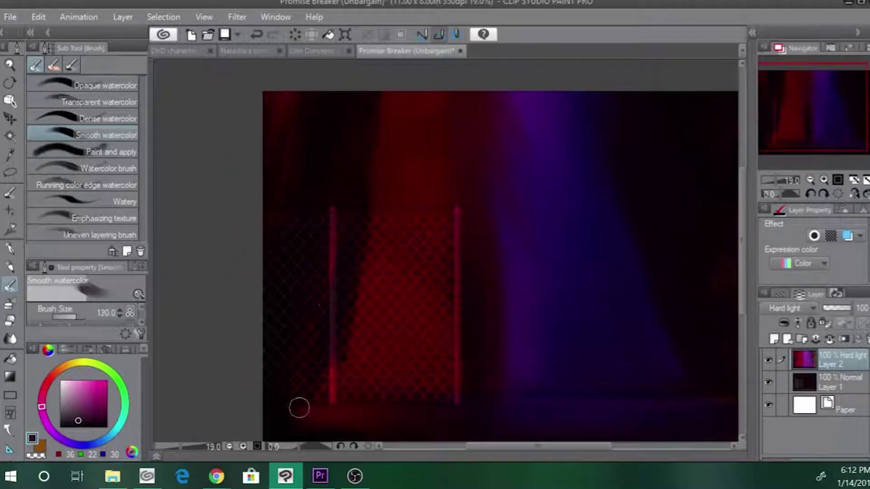
mouse_move(287, 415)
left_mouse_down()
mouse_move(341, 389)
mouse_move(306, 411)
left_mouse_up()
key("bracketright")
key("bracketright")
key("bracketright")
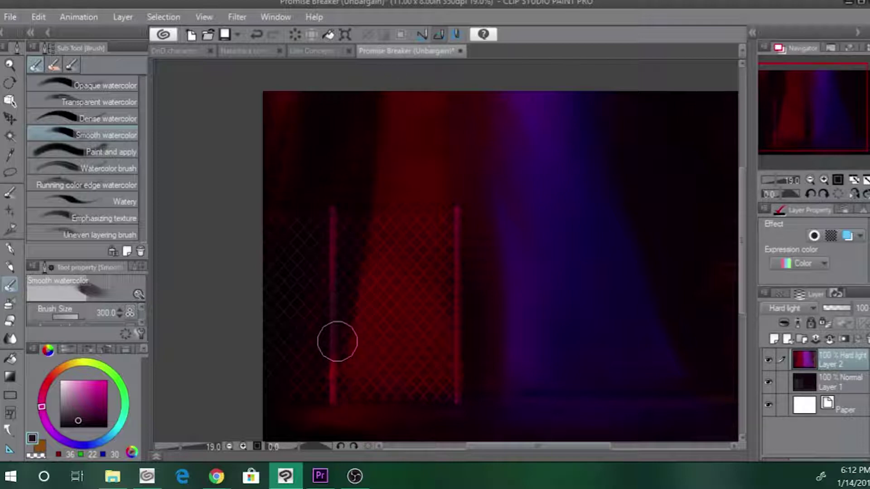
mouse_move(337, 343)
left_mouse_down()
mouse_move(401, 108)
mouse_move(384, 192)
left_mouse_up()
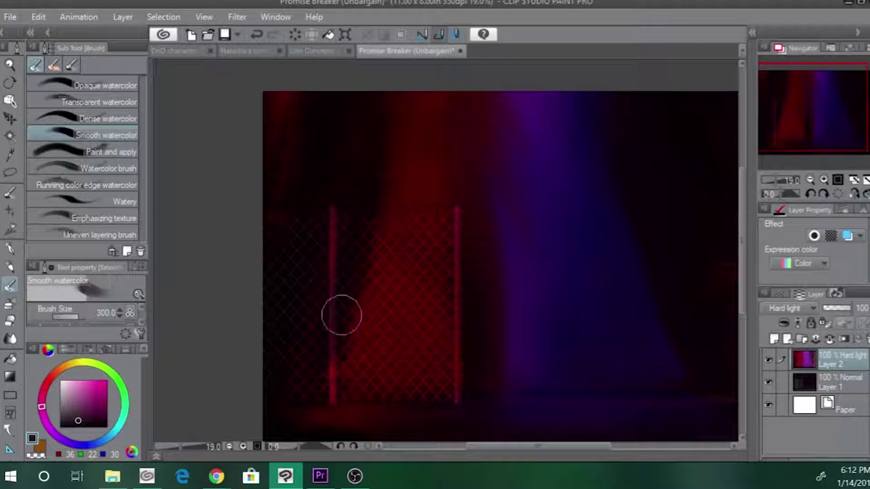
- Darken the gap between the red and purple beams at brush size 170
key("bracketleft")
key("bracketleft")
key("bracketleft")
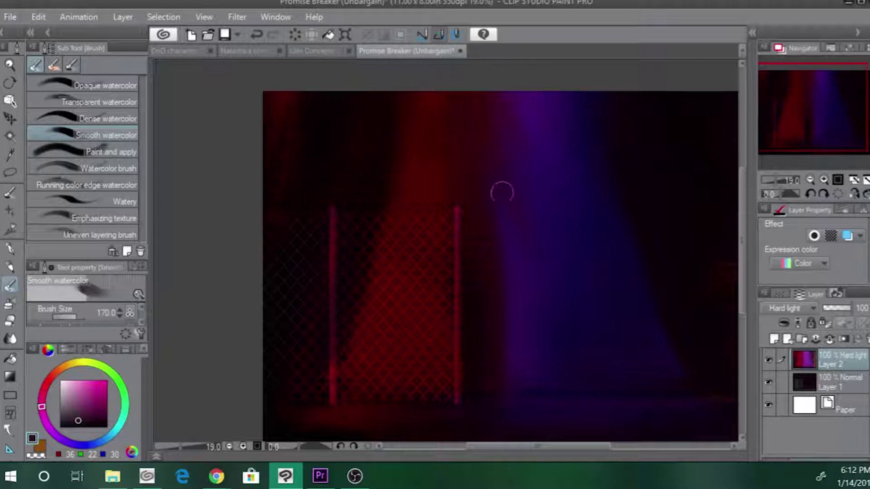
mouse_move(501, 194)
left_mouse_down()
mouse_move(479, 83)
mouse_move(495, 249)
mouse_move(485, 218)
mouse_move(480, 244)
left_mouse_up()
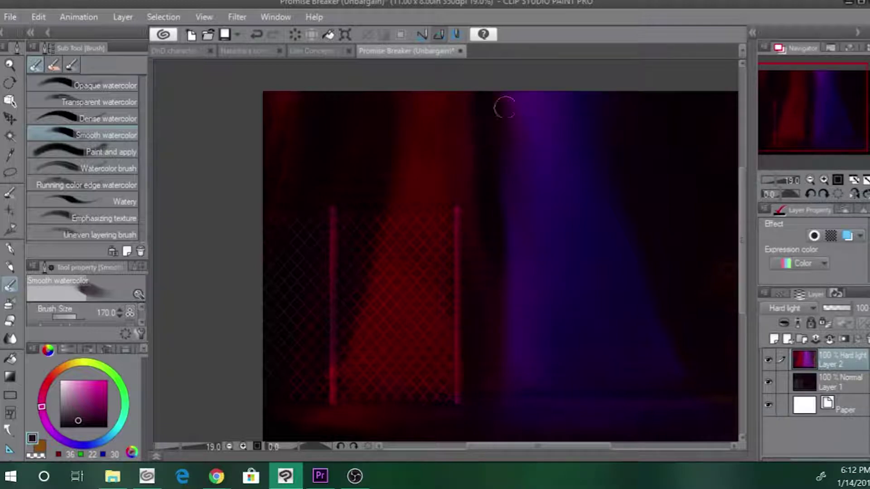
- Paint a dark streak into the top of the red beam with a smaller brush
key("[")
key("[")
key("[")
key("bracketright")
key("bracketright")
key("bracketleft")
key("bracketleft")
key("bracketleft")
key("bracketleft")
mouse_move(446, 94)
left_mouse_down()
mouse_move(433, 151)
mouse_move(451, 102)
left_mouse_up()
- Narrow the red beam's upper-left edge with the dark color, using brush sizes between 70 and 100
key("bracketleft")
key("bracketleft")
key("bracketleft")
key("bracketleft")
key("bracketleft")
key("bracketleft")
key("bracketleft")
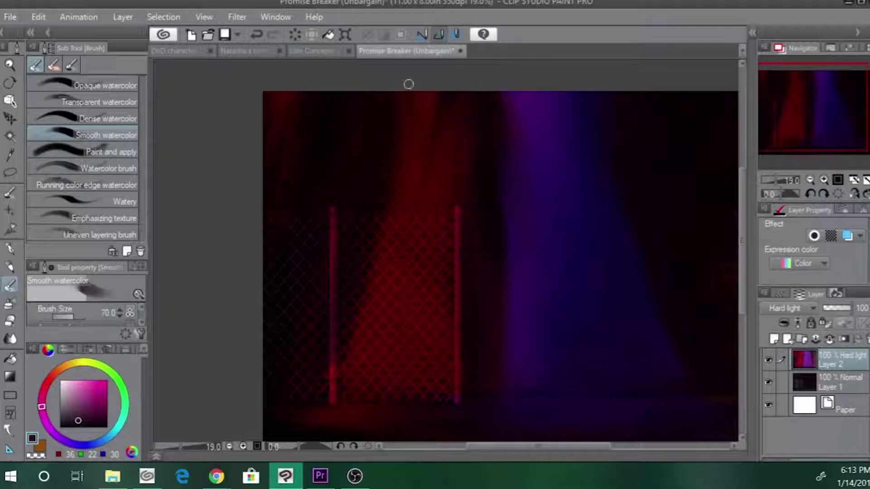
key("bracketright")
key("bracketright")
key("bracketright")
key("bracketright")
key("bracketright")
key("bracketright")
key("bracketright")
key("bracketright")
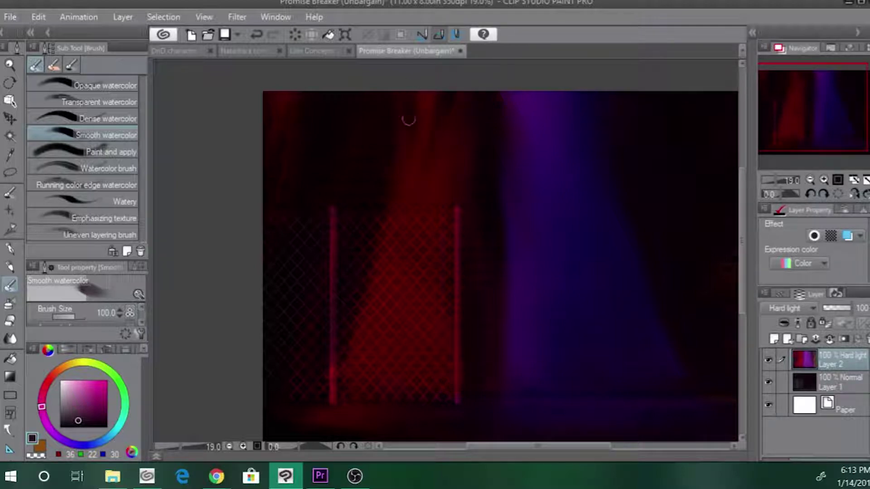
- Darken the upper-left edge of the purple beam at brush size 300
key("bracketright")
key("bracketright")
key("bracketright")
key("bracketright")
key("bracketright")
key("bracketright")
key("bracketright")
key("bracketright")
key("bracketright")
key("bracketright")
mouse_move(513, 125)
left_mouse_down()
mouse_move(505, 383)
mouse_move(518, 230)
left_mouse_up()
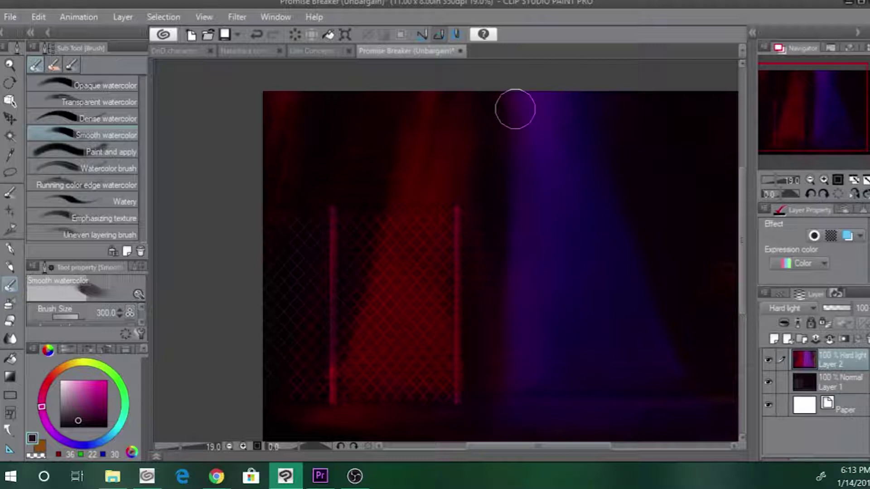
- Soften the purple-blue beam's edges at brush size 500 and darken the fence area beside the red beam at size 600
key("bracketright")
key("bracketright")
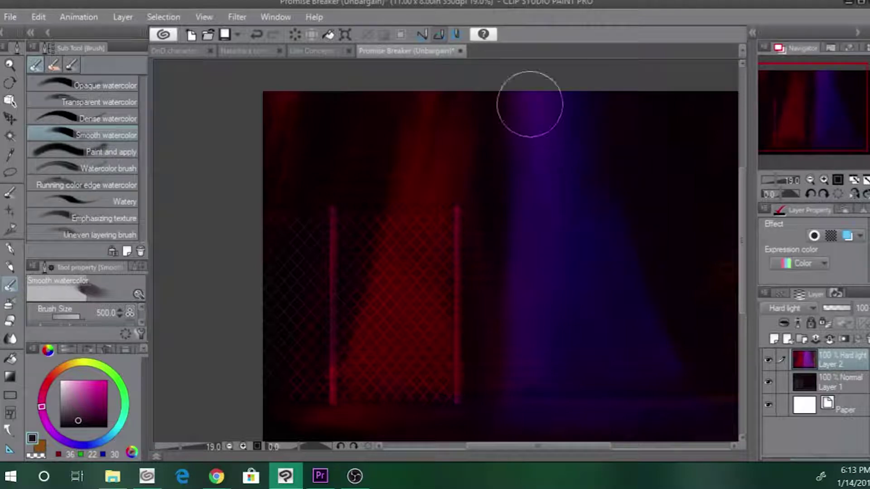
left_click_drag(568, 214, 489, 239)
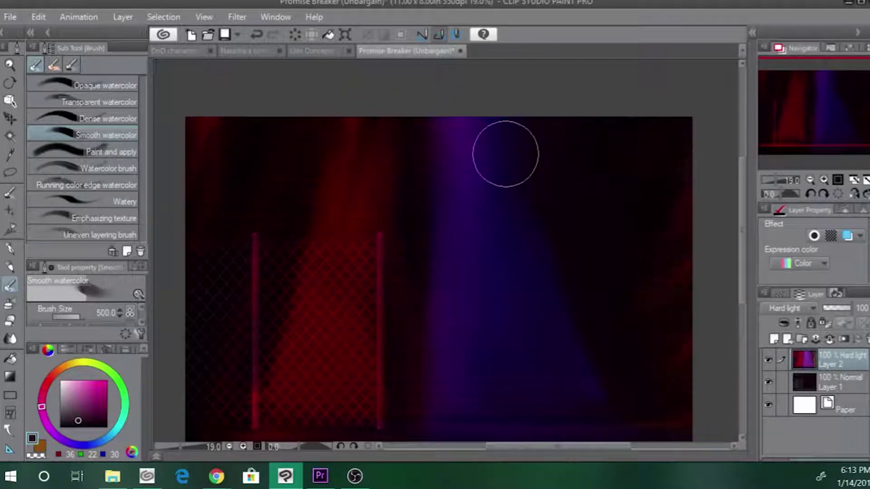
key("]")
left_click_drag(303, 276, 256, 415)
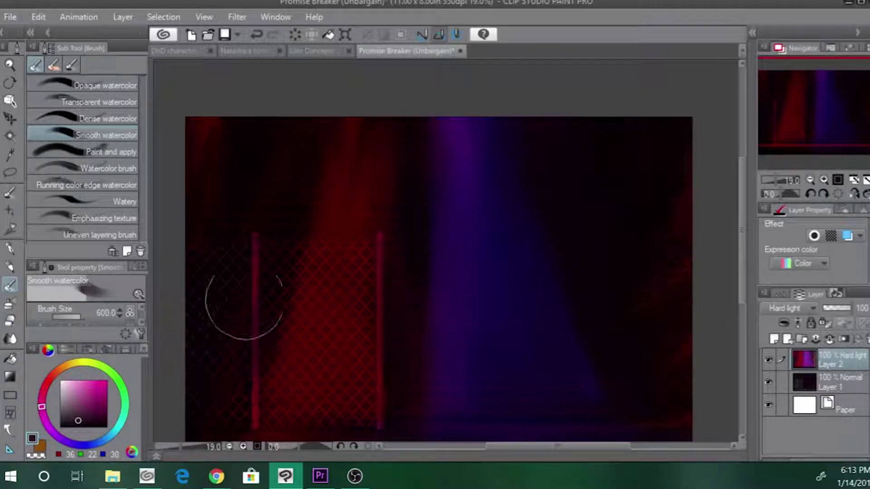
- View the open DnD character design document and return to the Promise Breaker illustration
left_click(172, 51)
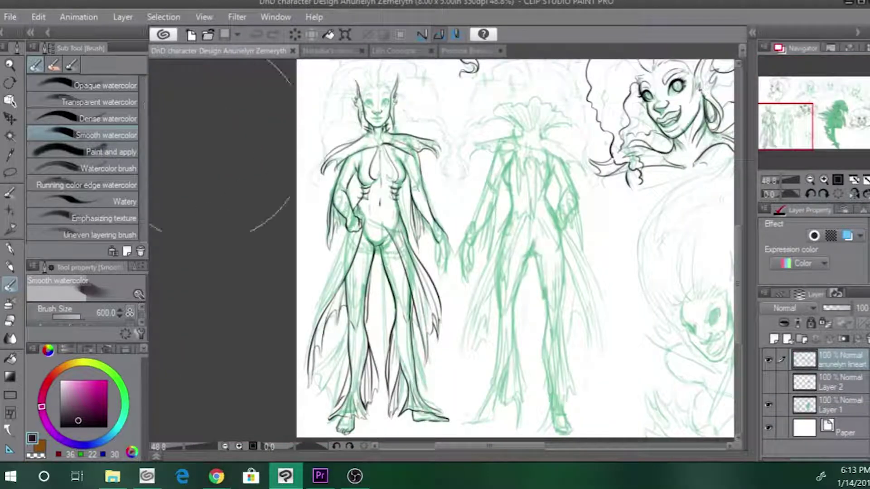
left_click(865, 180)
left_click(459, 51)
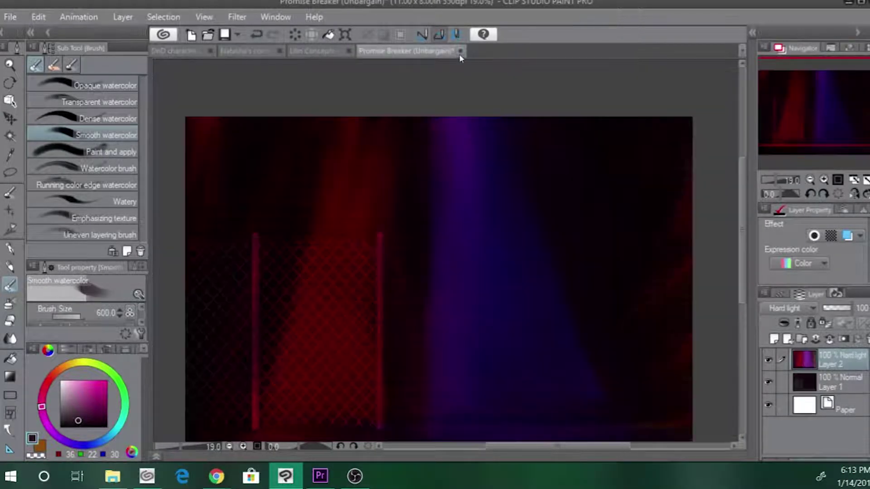
left_click_drag(807, 126, 809, 130)
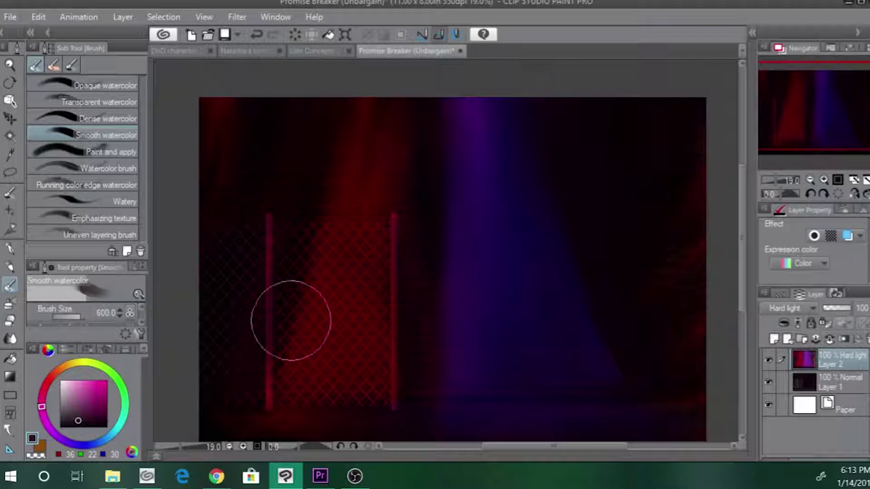
- Rename the Hard light layer as "possible lighting"
double_click(831, 365)
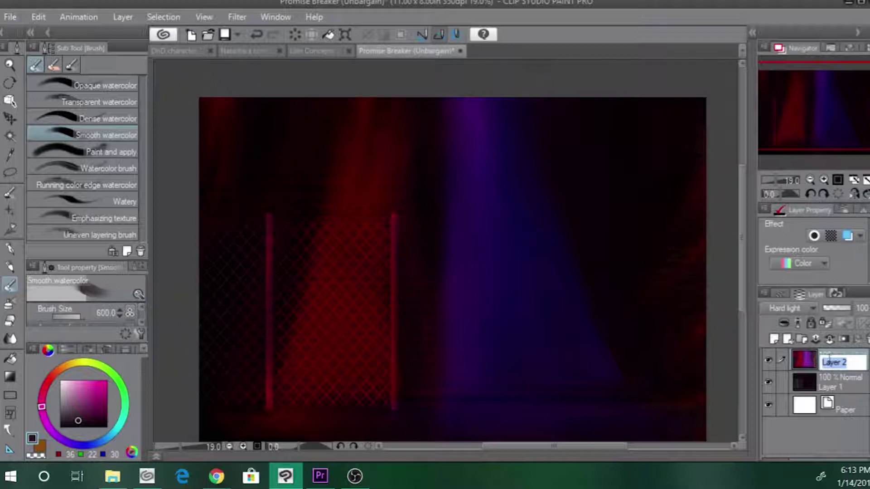
type("possible ligghgting")
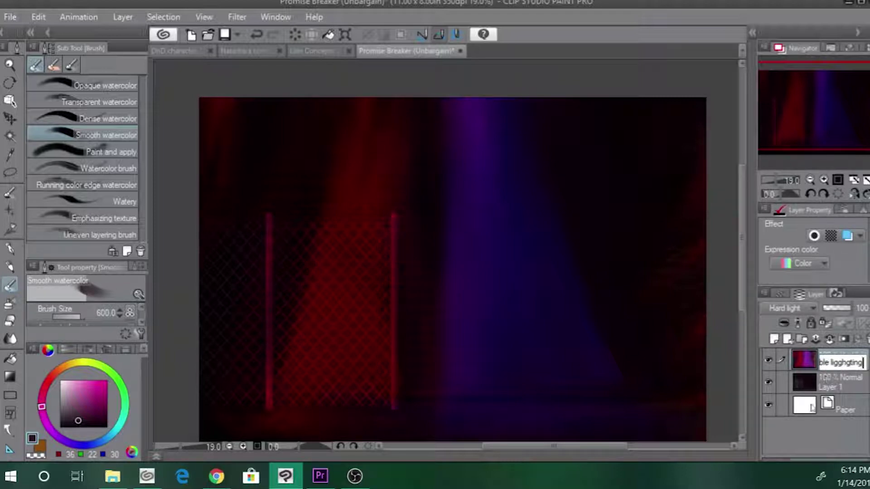
key("Left")
key("Left")
key("Left")
key("Left")
key("BackSpace")
key("BackSpace")
key("Return")
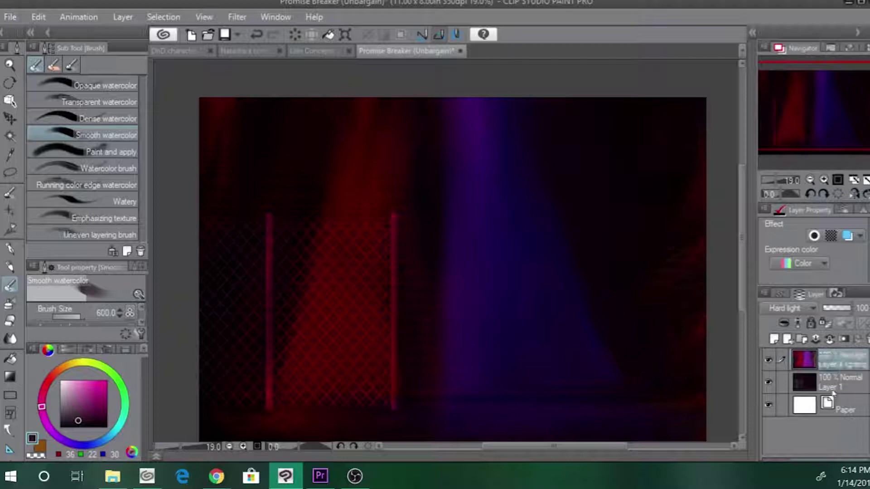
- Rename the dark background layer as "bg" and add a new layer above it
double_click(832, 387)
type("bg")
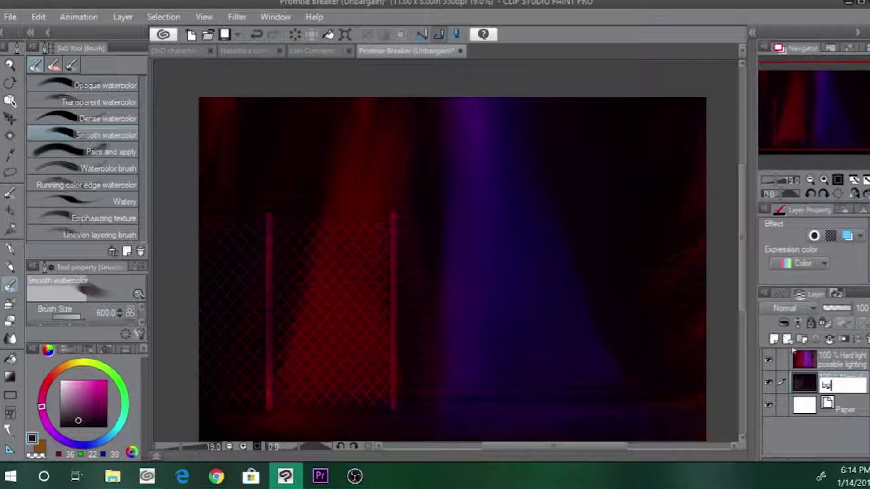
key("Return")
left_click(774, 339)
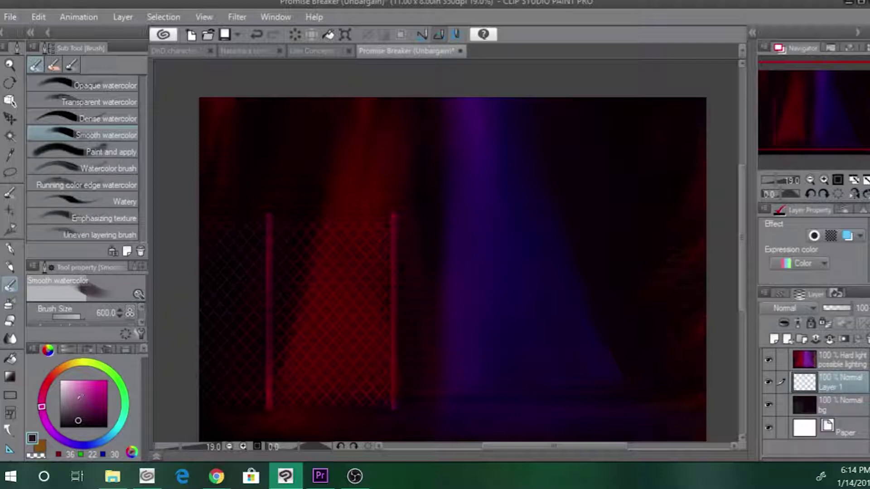
- Set up the Lighter pencil at size 25 with a dusty pink color, RGB 185, 124, 159
left_click(75, 393)
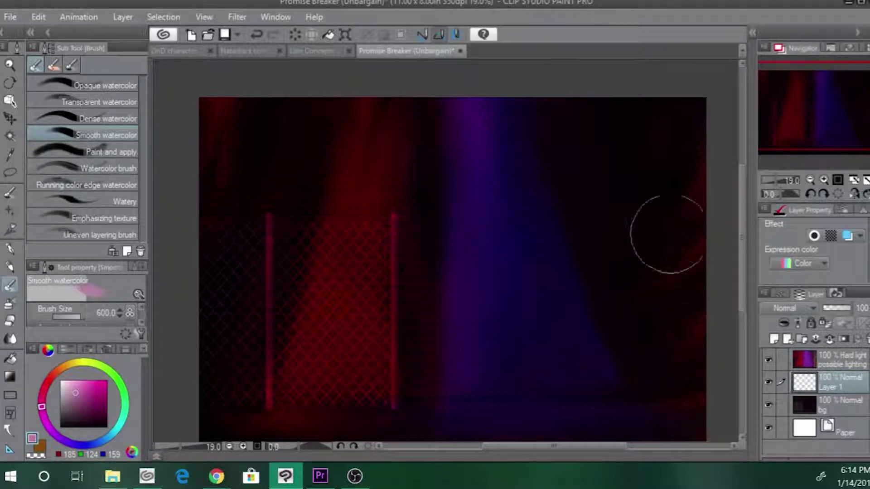
key("Tab")
key("Tab")
key("b")
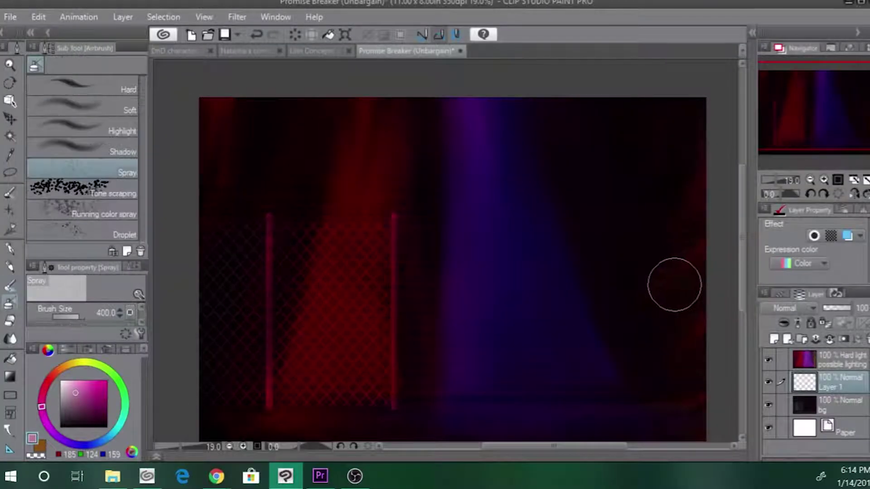
key("p")
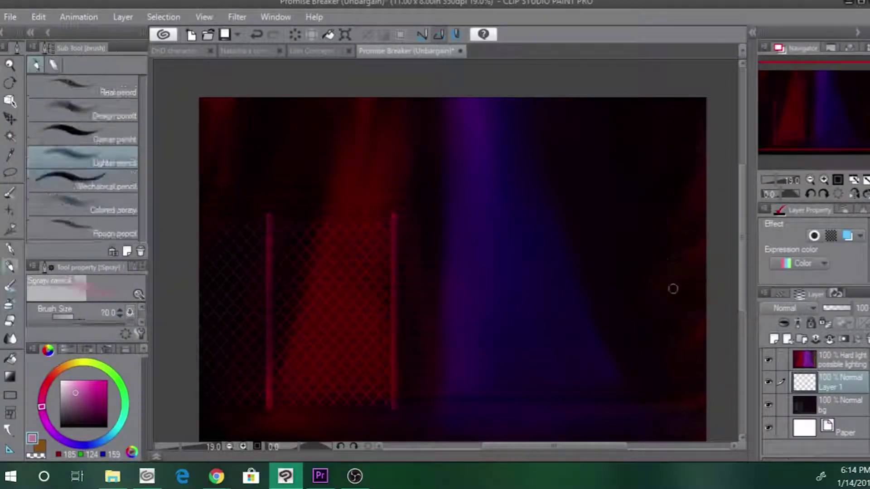
key("bracketleft")
key("bracketleft")
key("bracketleft")
key("bracketleft")
key("bracketleft")
key("bracketleft")
key("bracketright")
- Try an oval head outline in the dark gap between the red and purple beams
mouse_move(440, 142)
left_mouse_down()
mouse_move(431, 192)
mouse_move(440, 189)
left_mouse_up()
key("ctrl+z")
left_click_drag(443, 139, 444, 147)
key("ctrl+z")
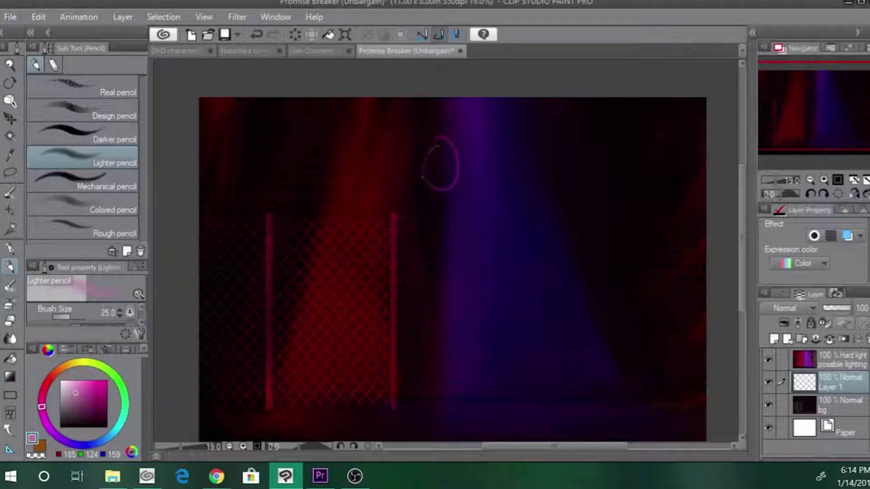
key("ctrl+z")
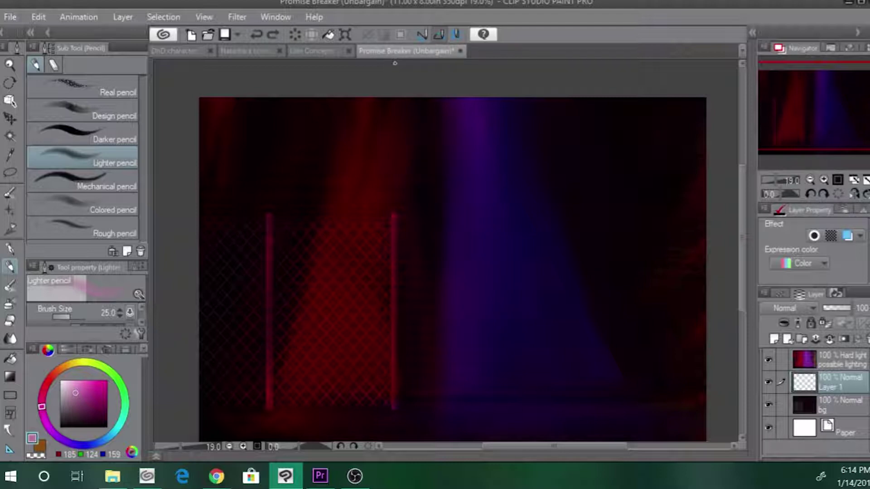
- Try stretching the possible lighting layer past the canvas's right edge, and compare the canvas with that layer hidden
left_click(823, 358)
key("ctrl+t")
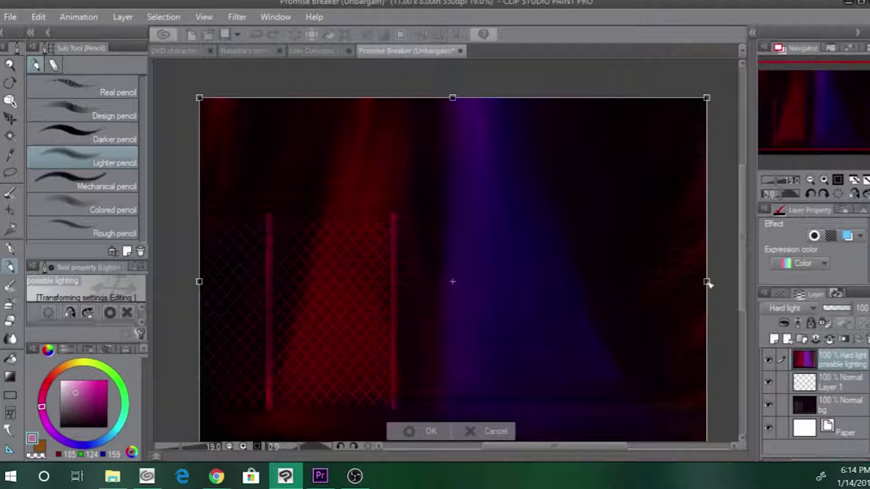
left_click_drag(708, 282, 735, 282)
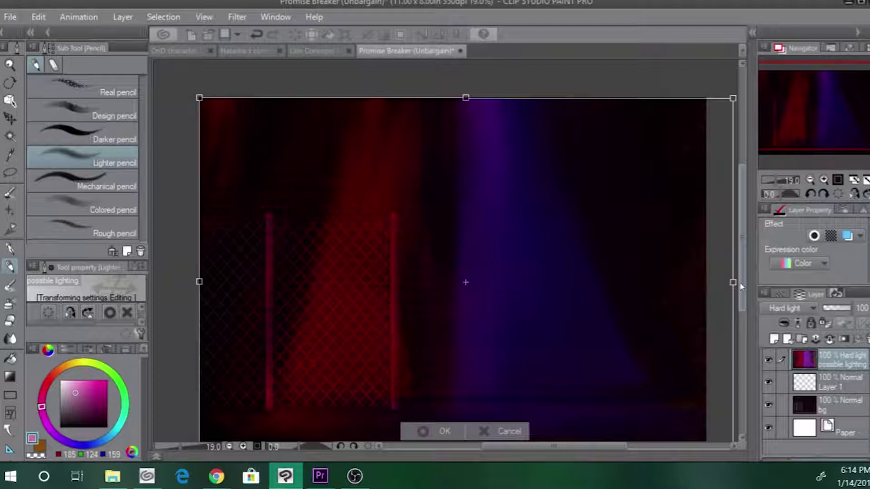
key("ctrl+z")
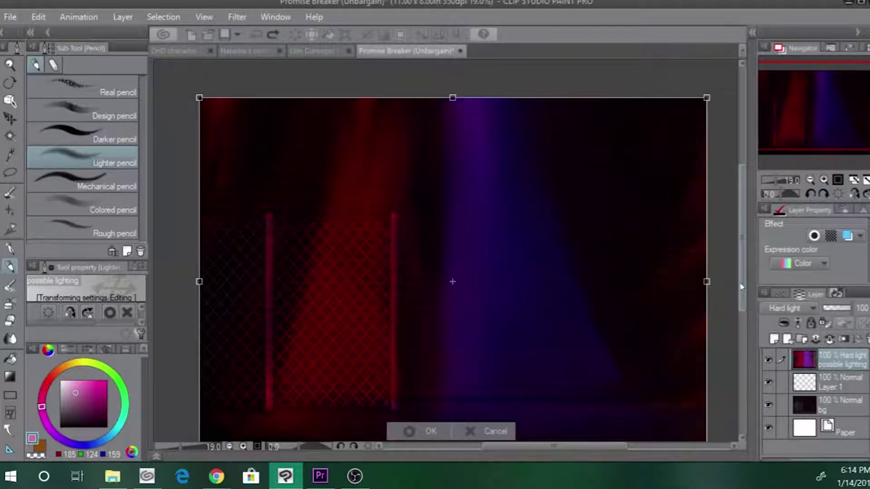
key("Return")
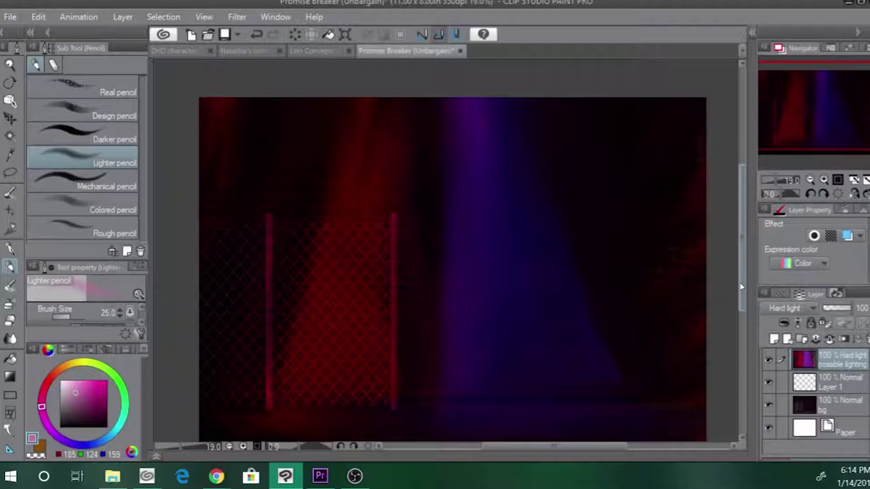
left_click(769, 359)
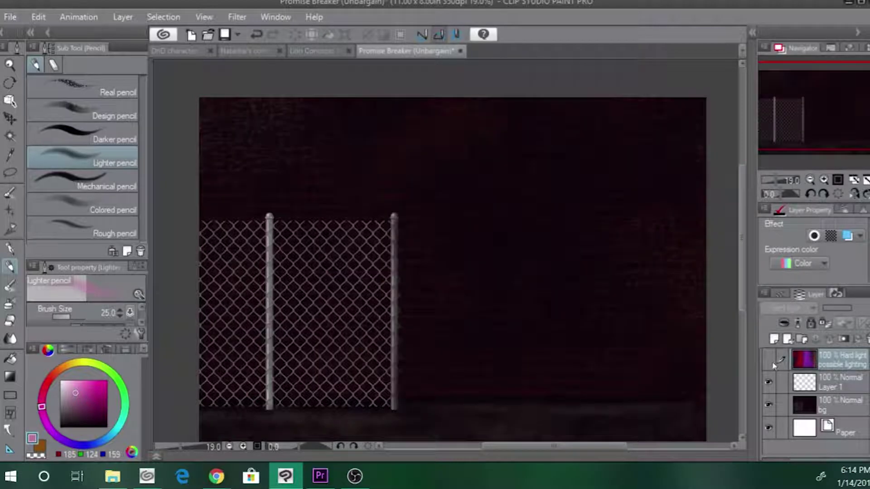
left_click(768, 360)
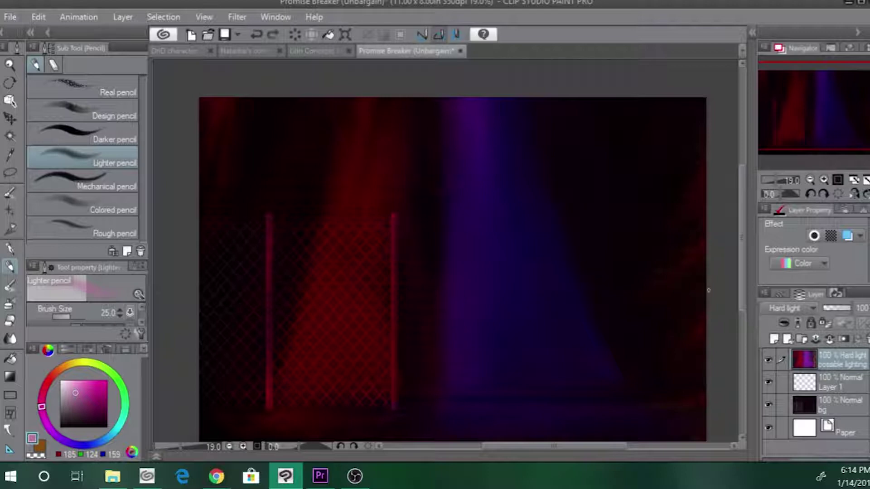
- On the empty layer above bg, sketch a figure's head, neck and shoulders between the red and purple beams
left_click(816, 383)
mouse_move(426, 158)
left_mouse_down()
mouse_move(438, 183)
mouse_move(410, 152)
mouse_move(419, 141)
left_mouse_up()
key("ctrl+z")
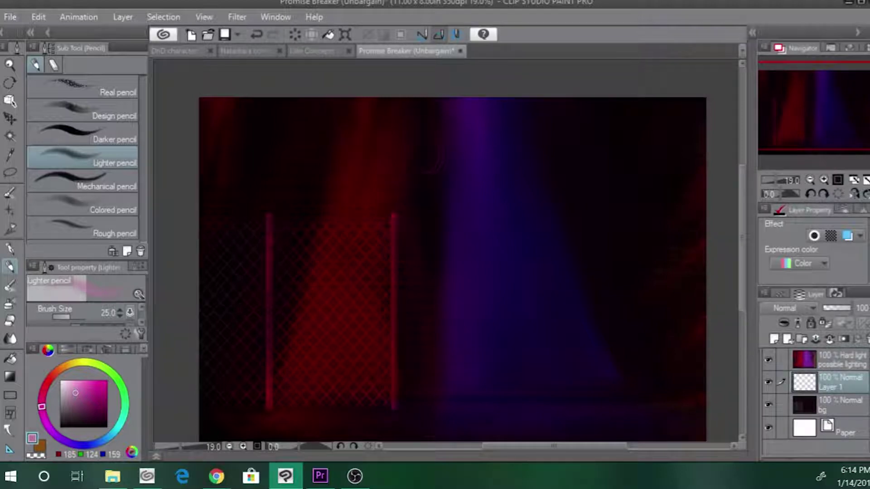
left_click_drag(430, 175, 442, 177)
left_click_drag(441, 178, 452, 181)
- Sketch the figure's torso, narrow waist and hips below the shoulders
left_click_drag(443, 204, 452, 225)
mouse_move(410, 203)
left_mouse_down()
mouse_move(410, 225)
mouse_move(421, 182)
mouse_move(437, 199)
mouse_move(430, 183)
mouse_move(440, 236)
mouse_move(454, 226)
left_mouse_up()
key("ctrl+z")
key("ctrl+z")
left_click_drag(454, 185, 448, 204)
left_click_drag(417, 212, 414, 226)
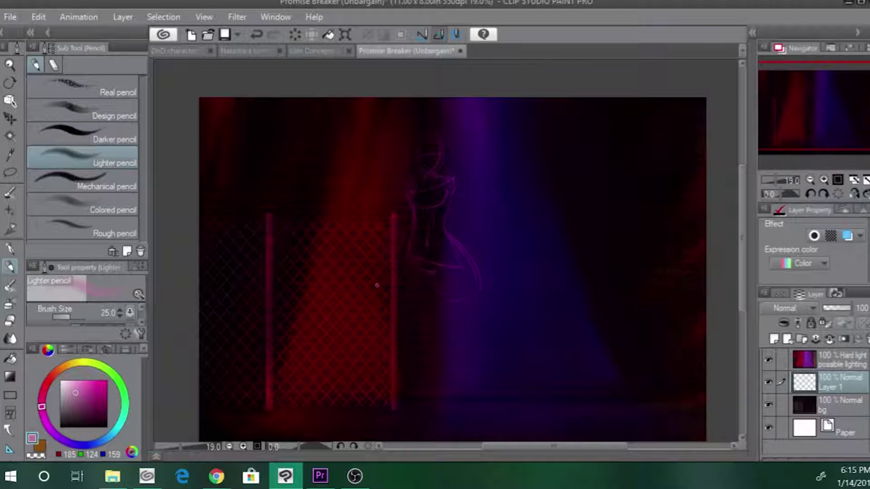
mouse_move(382, 294)
left_mouse_down()
mouse_move(422, 272)
mouse_move(437, 288)
mouse_move(428, 271)
mouse_move(415, 297)
left_mouse_up()
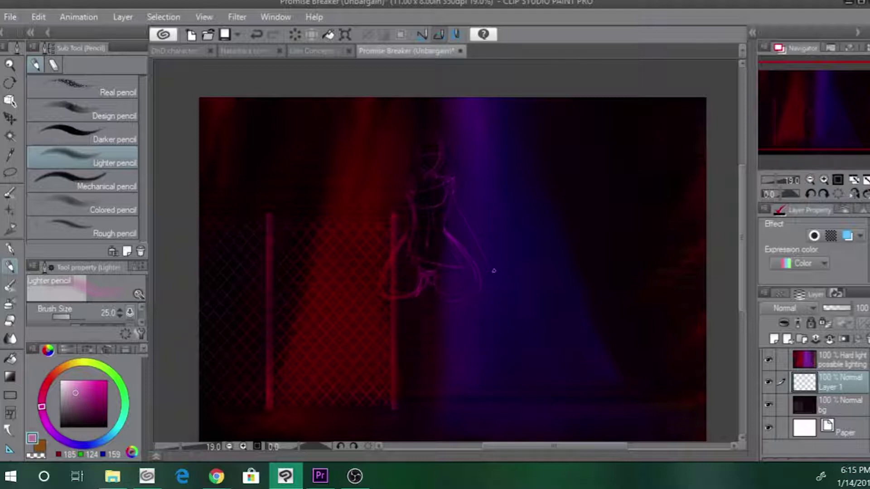
- Sketch the hanging arm on the purple-beam side and straight guide lines for the legs
left_click_drag(459, 226, 484, 267)
key("ctrl+z")
left_click_drag(402, 178, 406, 186)
key("ctrl+z")
left_click_drag(401, 241, 406, 235)
left_click_drag(404, 127, 412, 103)
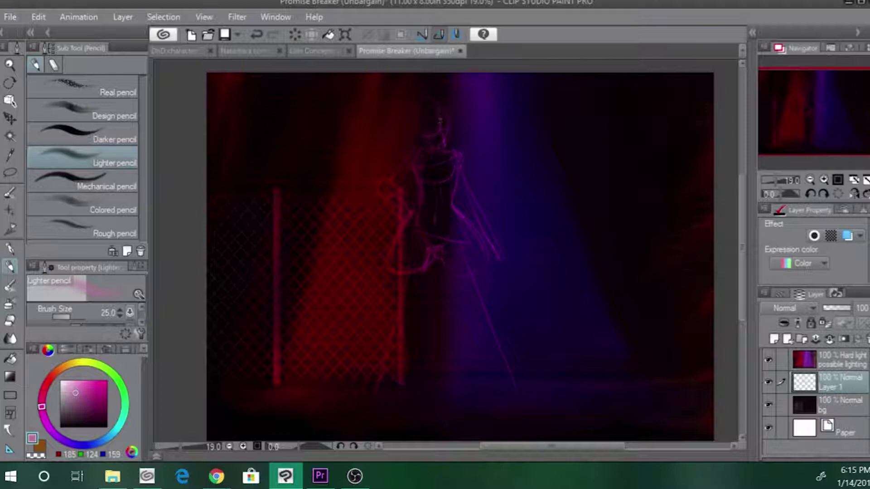
- Redraw the figure's head with an ear and facial guide line, and round off the shoulder on the purple side
left_click_drag(444, 107, 445, 125)
left_click_drag(436, 95, 448, 102)
mouse_move(446, 147)
left_mouse_down()
mouse_move(468, 160)
mouse_move(466, 170)
left_mouse_up()
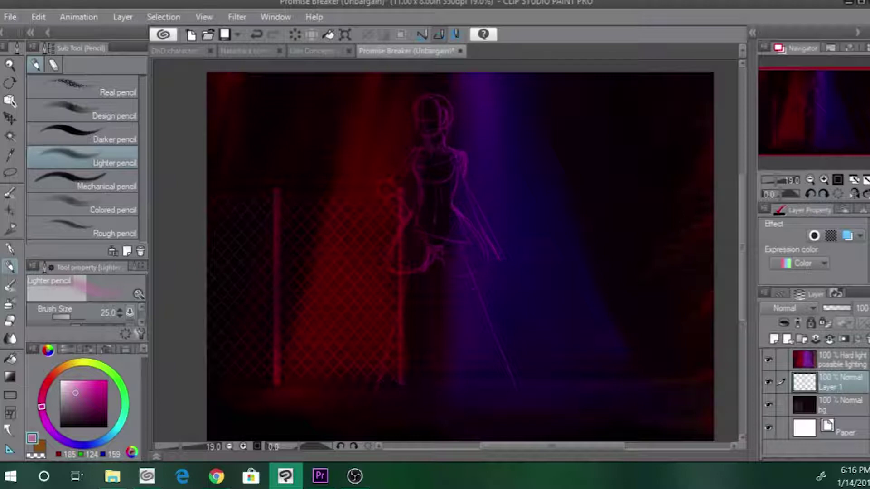
- Move the figure sketch upward until its head meets the canvas's upper edge
mouse_move(403, 261)
left_mouse_down()
mouse_move(404, 237)
mouse_move(427, 233)
mouse_move(431, 217)
left_mouse_up()
key("ctrl+z")
key("ctrl+z")
left_click(10, 117)
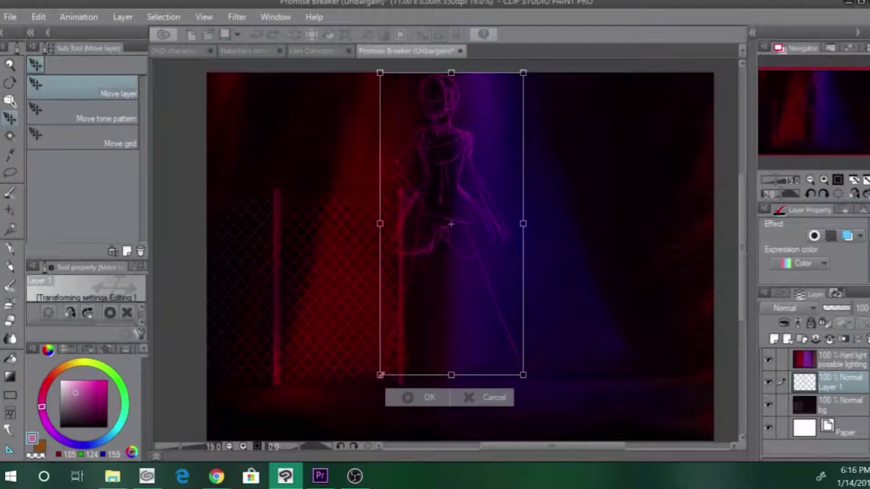
key("Return")
- Sketch the outstretched leg in the purple beam with the Lighter pencil, including the knee, calf and pointed foot
left_click(10, 266)
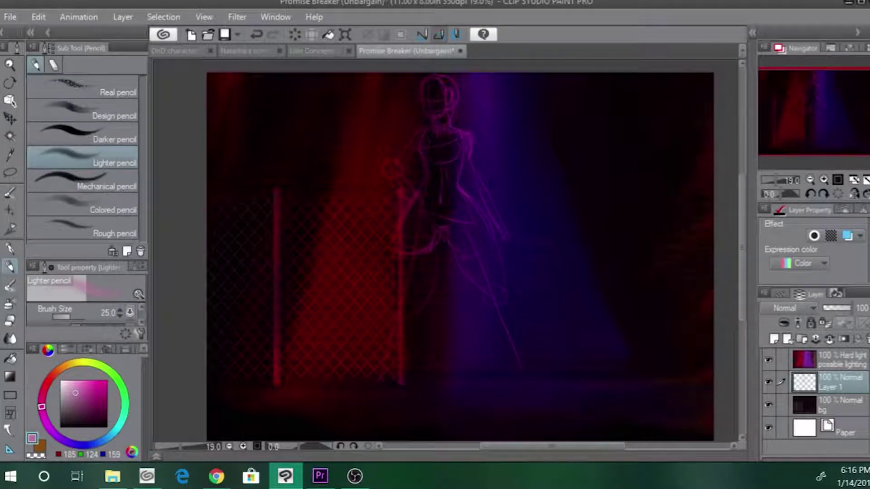
left_click_drag(498, 310, 528, 389)
mouse_move(492, 308)
left_mouse_down()
mouse_move(536, 421)
mouse_move(525, 382)
left_mouse_up()
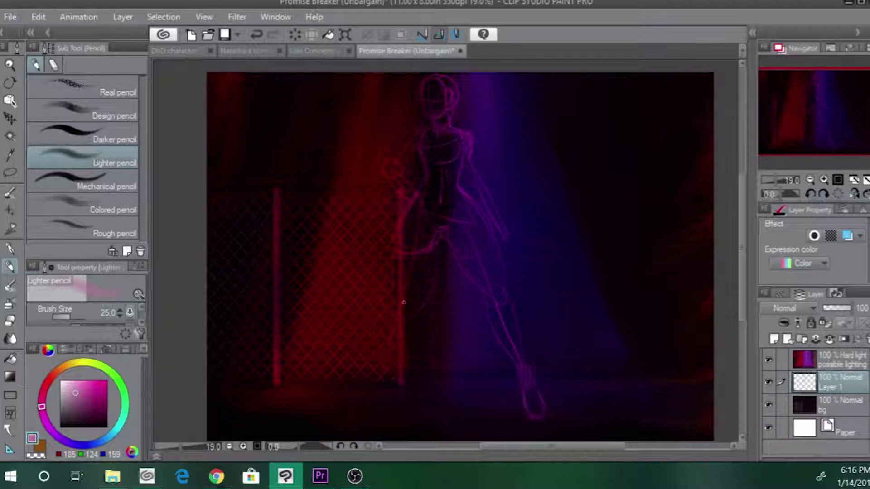
key("ctrl+z")
mouse_move(537, 401)
left_mouse_down()
mouse_move(523, 420)
mouse_move(520, 409)
left_mouse_up()
key("ctrl+z")
mouse_move(530, 381)
left_mouse_down()
mouse_move(561, 411)
mouse_move(526, 416)
left_mouse_up()
- Sketch the hip line across the pelvis and rough in the leg beside the fence post
left_click_drag(494, 238, 463, 196)
key("ctrl+z")
key("ctrl+z")
mouse_move(418, 144)
left_mouse_down()
mouse_move(425, 179)
mouse_move(394, 243)
mouse_move(394, 283)
left_mouse_up()
key("ctrl+z")
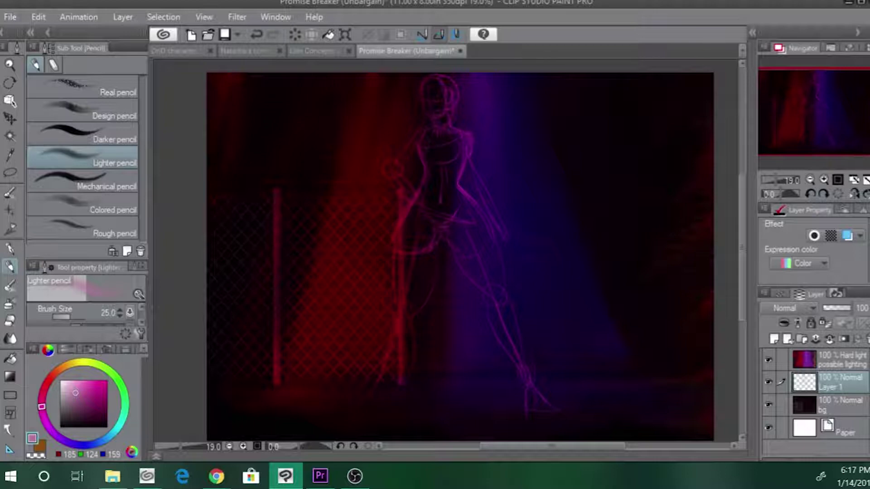
- Redraw the purple-side leg with a curved thigh, calf and foot, erasing its earlier straight outline
mouse_move(491, 247)
left_mouse_down()
mouse_move(493, 295)
mouse_move(518, 376)
left_mouse_up()
mouse_move(487, 295)
left_mouse_down()
mouse_move(488, 351)
mouse_move(512, 378)
mouse_move(517, 368)
left_mouse_up()
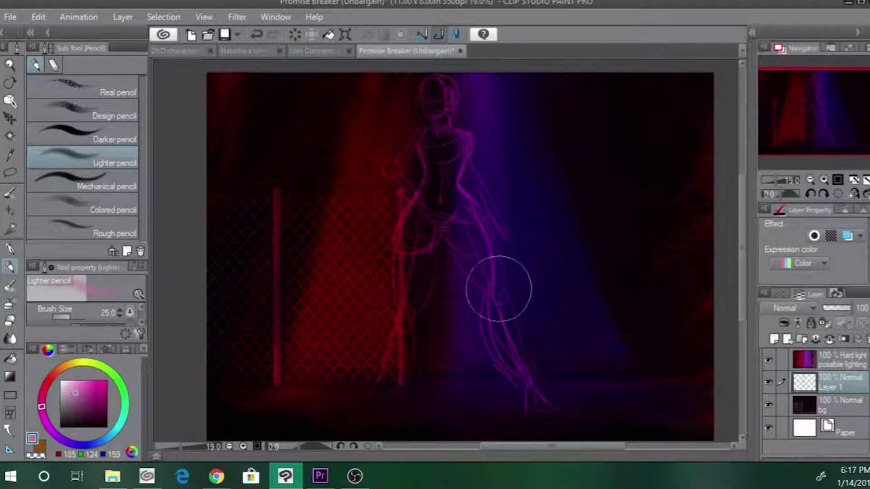
mouse_move(508, 275)
left_mouse_down()
mouse_move(528, 351)
mouse_move(511, 309)
mouse_move(516, 269)
mouse_move(526, 327)
mouse_move(549, 370)
left_mouse_up()
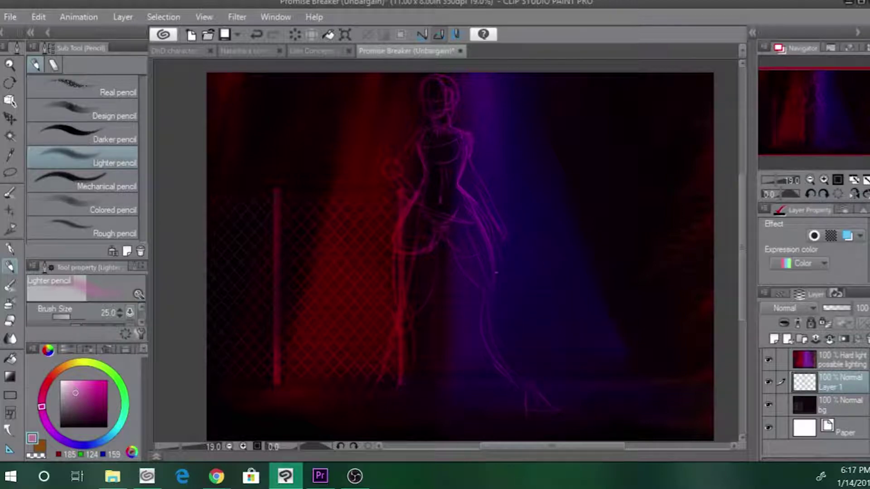
key("ctrl+z")
left_click_drag(498, 309, 522, 385)
left_click_drag(489, 292, 492, 288)
mouse_move(505, 373)
left_mouse_down()
mouse_move(519, 408)
mouse_move(548, 414)
left_mouse_up()
left_click_drag(526, 383, 533, 399)
left_click_drag(518, 407, 545, 412)
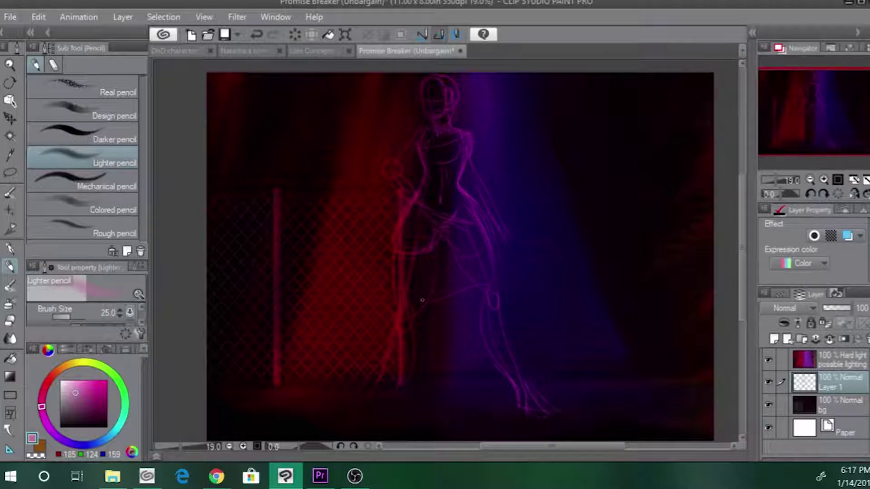
- Sketch the lower leg and foot of the leg beside the fence post
left_click_drag(421, 320, 421, 347)
left_click_drag(396, 316, 388, 386)
key("ctrl+z")
left_click_drag(398, 341, 393, 401)
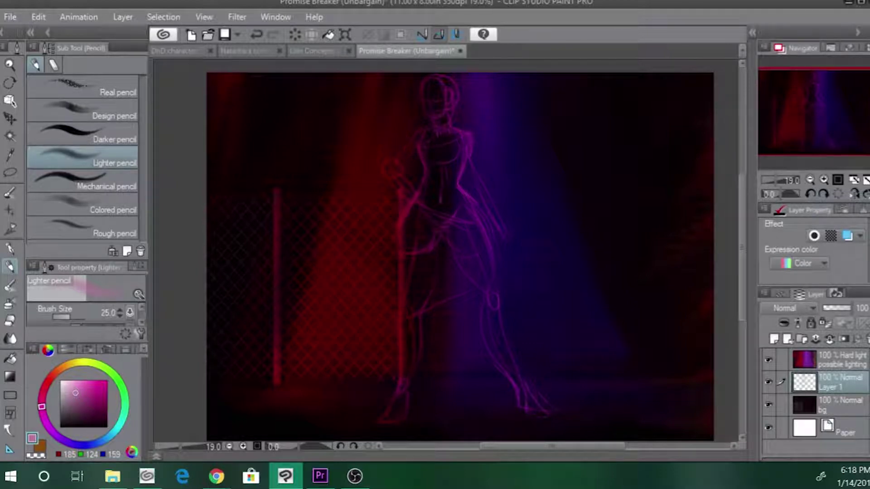
- Strengthen the inner thigh and outer hip contours and sketch a hand beside the purple-side thigh
left_click_drag(446, 239, 428, 305)
left_click_drag(405, 220, 398, 260)
mouse_move(469, 219)
left_mouse_down()
mouse_move(473, 236)
mouse_move(505, 266)
mouse_move(489, 214)
mouse_move(492, 240)
left_mouse_up()
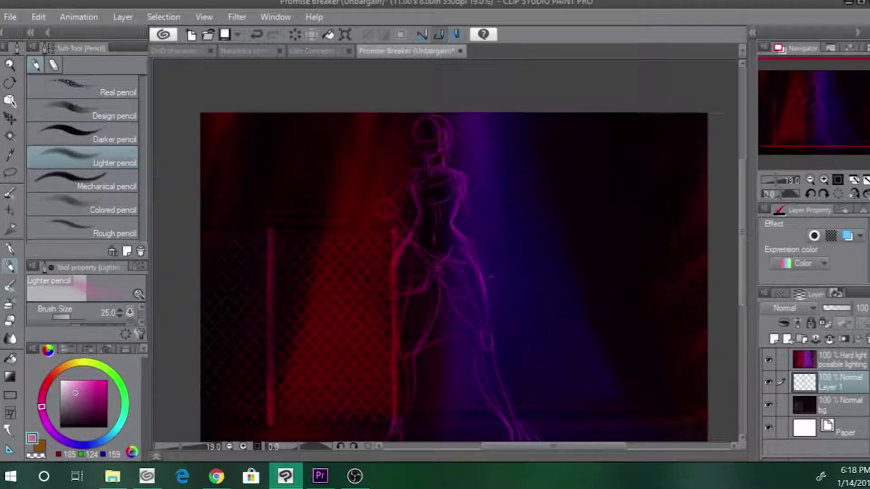
left_click_drag(495, 289, 492, 300)
- Scale the figure sketch down, place it below the canvas's upper edge and tilt it slightly clockwise
key("ctrl+t")
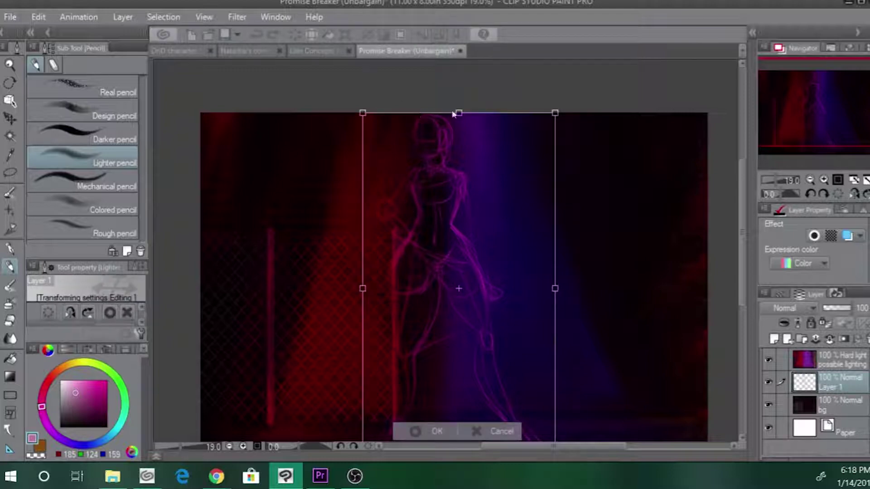
left_click_drag(457, 115, 458, 175)
left_click_drag(392, 212, 393, 175)
left_click_drag(413, 268, 408, 238)
left_click_drag(349, 132, 369, 142)
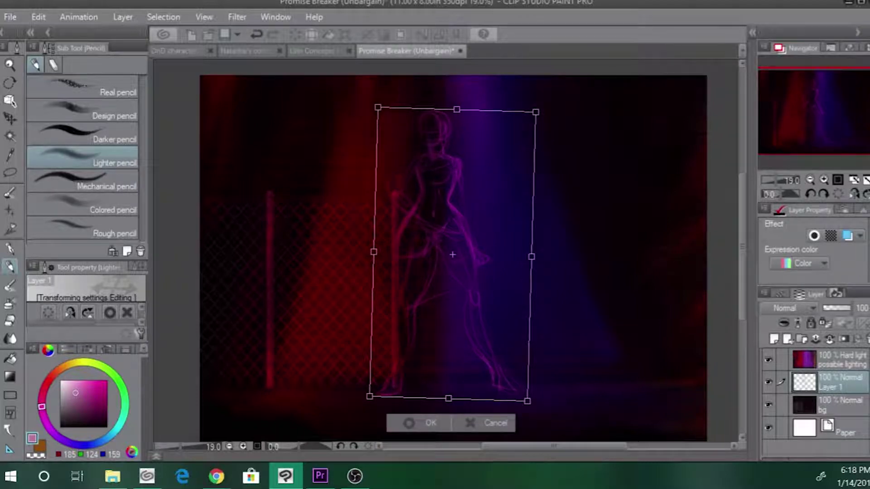
key("Return")
- Flip the figure sketch horizontally and shift it slightly toward the fence
left_click(39, 17)
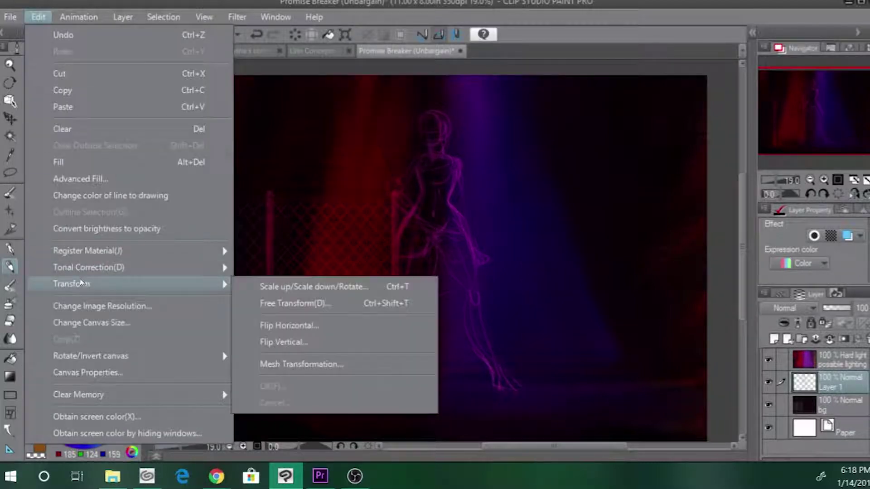
mouse_move(136, 267)
mouse_move(190, 284)
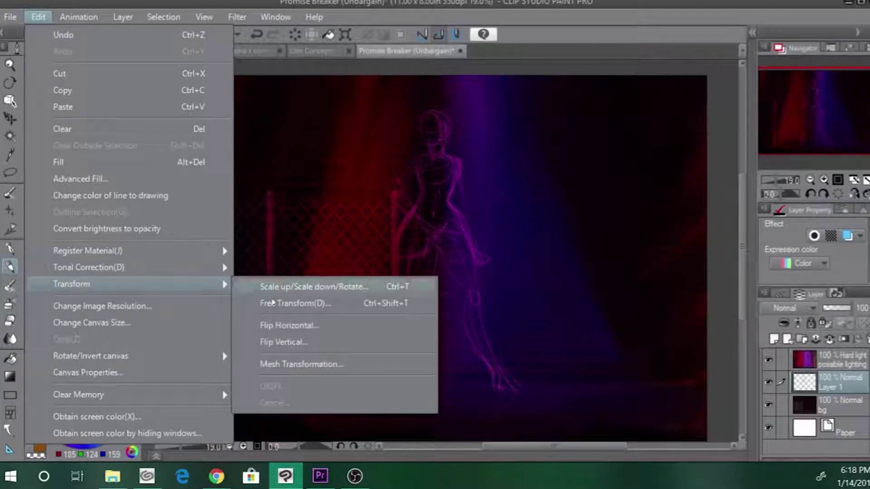
left_click(269, 327)
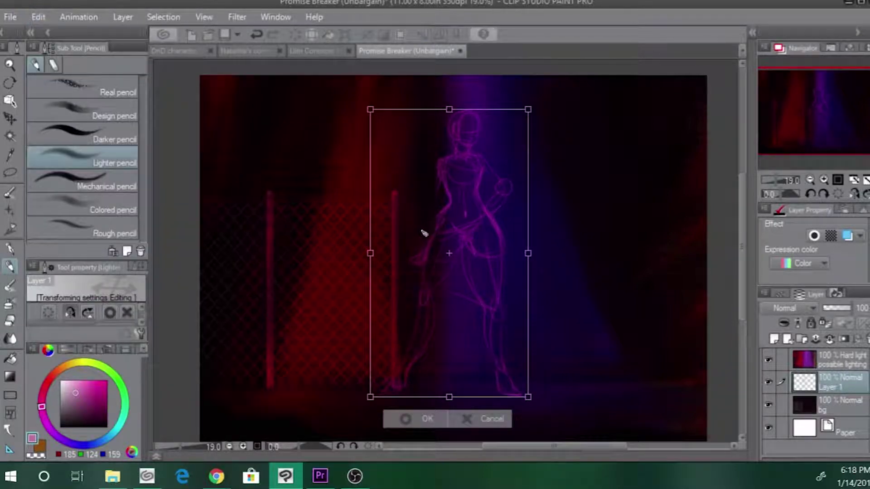
left_click_drag(423, 233, 404, 238)
key("Return")
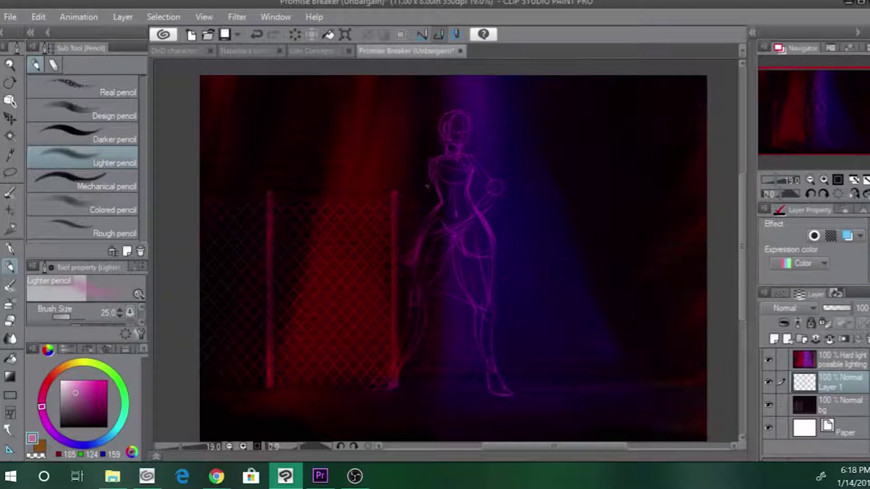
- Sketch the full arm hanging on the fence side and erase the figure's head
left_click_drag(421, 219, 411, 246)
left_click_drag(431, 195, 414, 234)
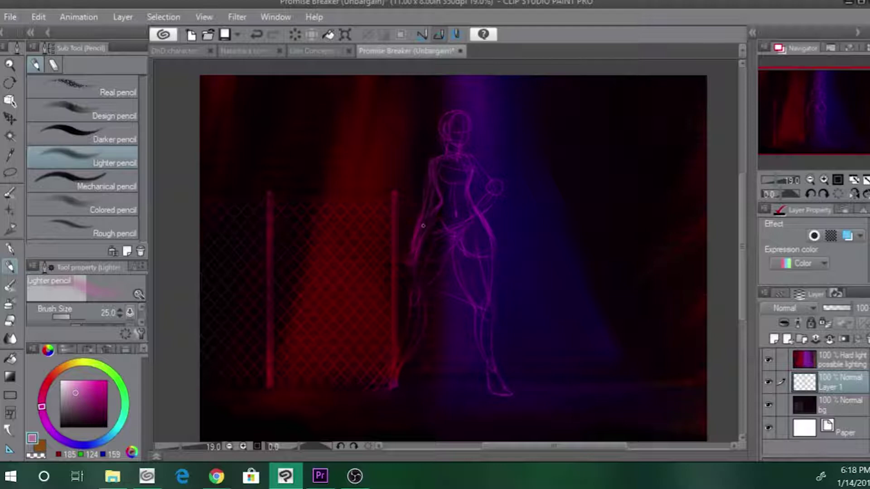
mouse_move(456, 119)
left_mouse_down()
mouse_move(453, 136)
mouse_move(437, 132)
mouse_move(449, 113)
left_mouse_up()
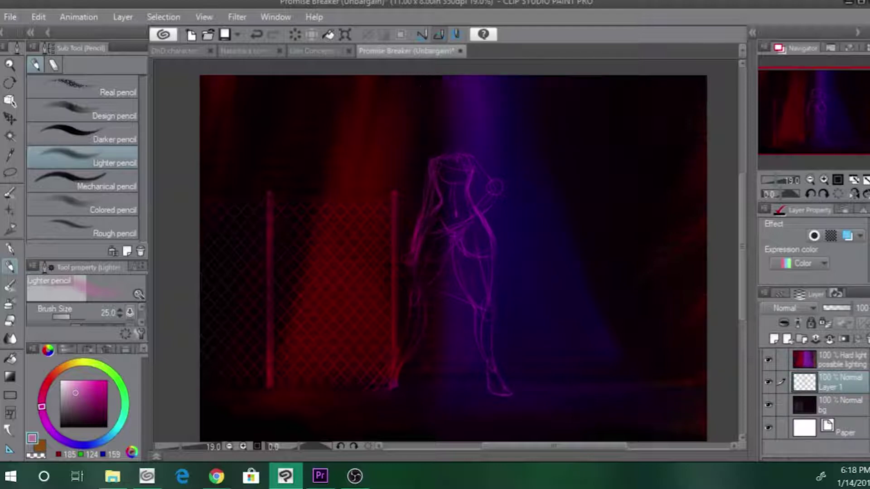
- Try a new narrow head turned toward the fence above the neck, and erase it again
key("ctrl+z")
left_click_drag(465, 171, 465, 187)
key("ctrl+z")
left_click_drag(437, 191, 444, 188)
key("ctrl+z")
left_click_drag(444, 151, 447, 158)
mouse_move(449, 115)
left_mouse_down()
mouse_move(446, 153)
mouse_move(442, 108)
left_mouse_up()
key("ctrl+z")
mouse_move(433, 143)
left_mouse_down()
mouse_move(435, 110)
mouse_move(451, 132)
left_mouse_up()
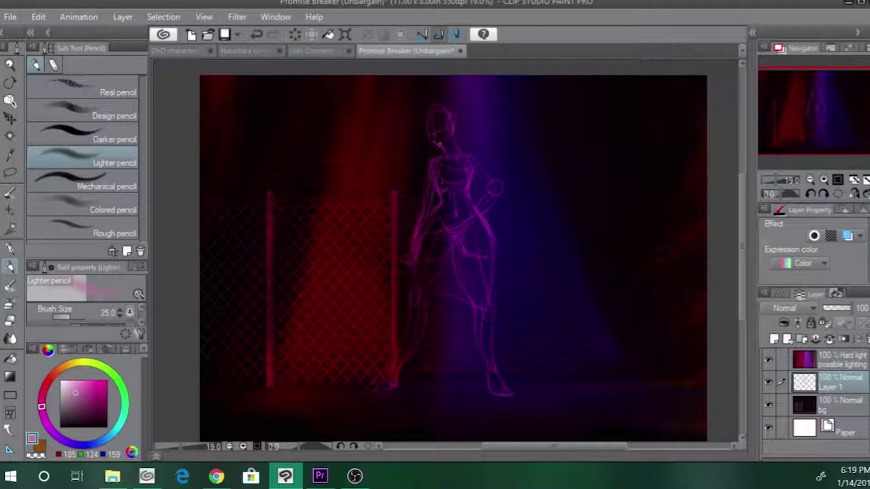
mouse_move(440, 110)
left_mouse_down()
mouse_move(426, 134)
mouse_move(455, 114)
mouse_move(452, 144)
left_mouse_up()
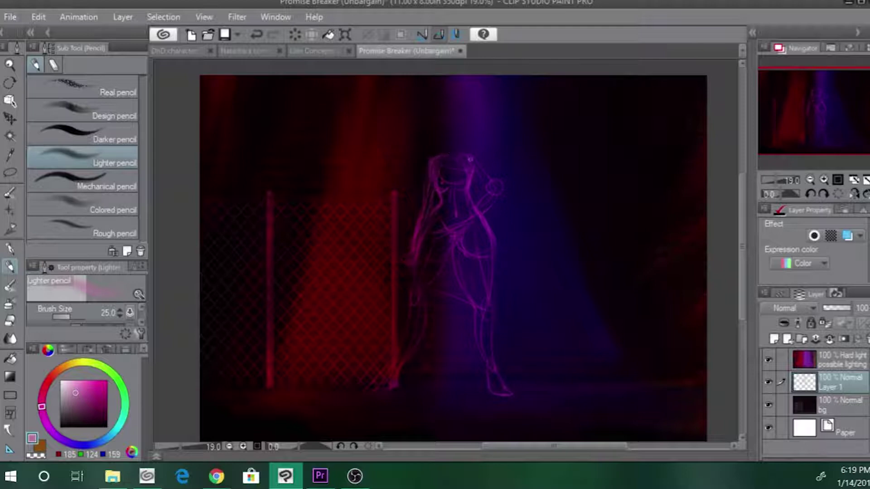
- Sketch the purple-side arm bent at the elbow with the forearm and open hand raised outward
mouse_move(471, 161)
left_mouse_down()
mouse_move(488, 184)
mouse_move(486, 203)
left_mouse_up()
key("ctrl+z")
left_click_drag(517, 158, 497, 189)
mouse_move(519, 151)
left_mouse_down()
mouse_move(531, 143)
mouse_move(516, 155)
left_mouse_up()
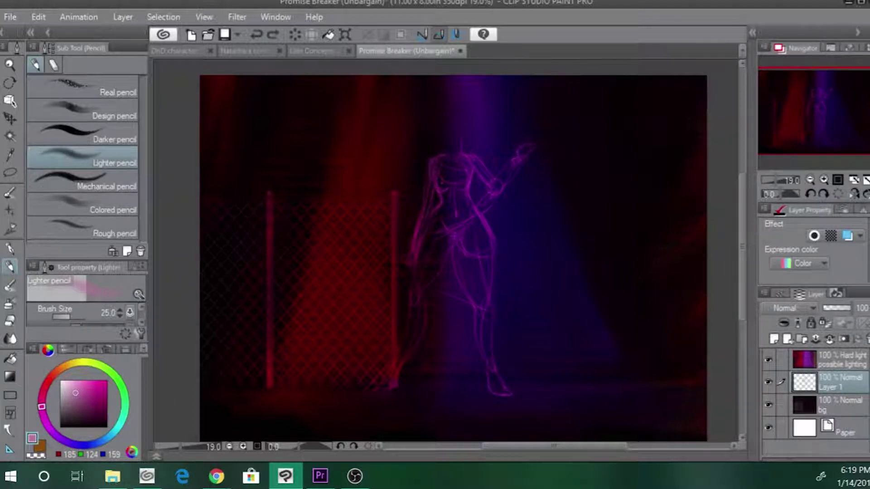
- Firm up the inner thigh and calf of the fence-side leg and the outer hip on the purple side
left_click_drag(427, 306, 413, 357)
left_click_drag(448, 251, 424, 295)
key("ctrl+z")
left_click_drag(482, 220, 491, 249)
key("ctrl+z")
left_click_drag(484, 219, 492, 237)
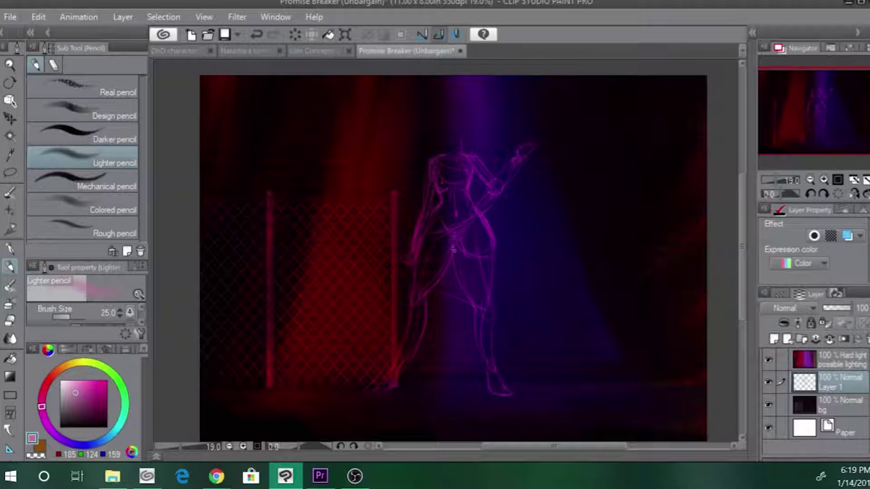
- Refine the thigh, knee and calf contours of the purple-side leg and the calf of the other leg
left_click_drag(457, 265, 477, 307)
left_click_drag(491, 251, 492, 295)
key("ctrl+z")
left_click_drag(493, 256, 497, 296)
key("ctrl+z")
left_click_drag(495, 254, 488, 344)
left_click_drag(427, 318, 416, 353)
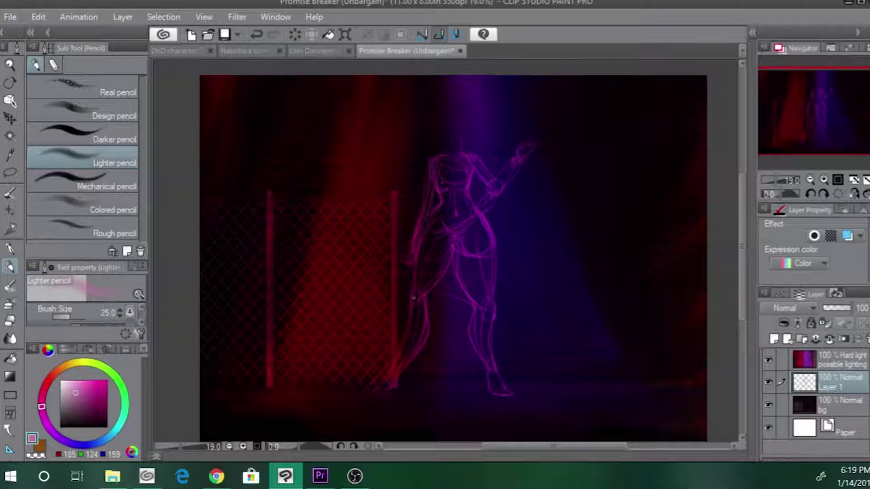
left_click_drag(424, 299, 438, 283)
key("ctrl+z")
- Sketch a new neck and head turned toward the fence, with a jaw, an ear and facial guide lines
left_click_drag(441, 145, 449, 145)
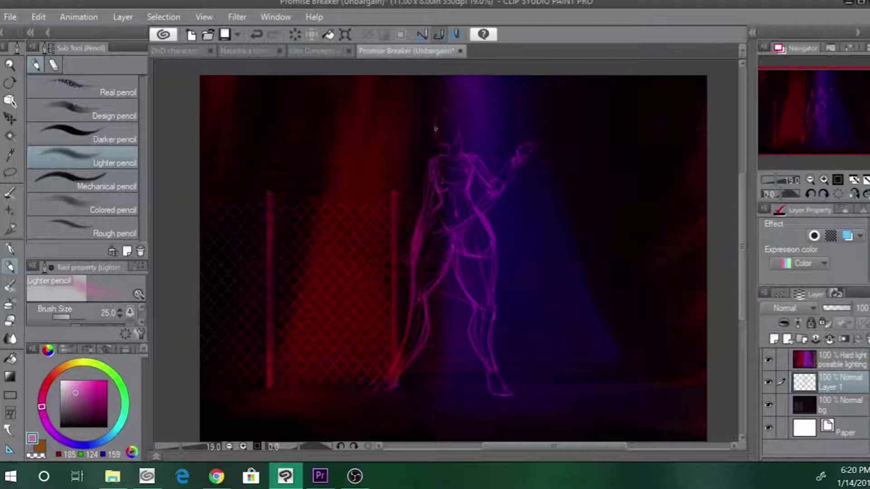
left_click_drag(436, 129, 454, 110)
key("ctrl+z")
mouse_move(459, 125)
left_mouse_down()
mouse_move(462, 106)
mouse_move(467, 148)
left_mouse_up()
key("ctrl+z")
key("ctrl+z")
key("ctrl+z")
left_click_drag(444, 108, 445, 153)
key("ctrl+z")
- Set the pencil size to 17 and sketch a brow and an eye on the face
key("bracketleft")
key("bracketleft")
left_click_drag(479, 106, 529, 62)
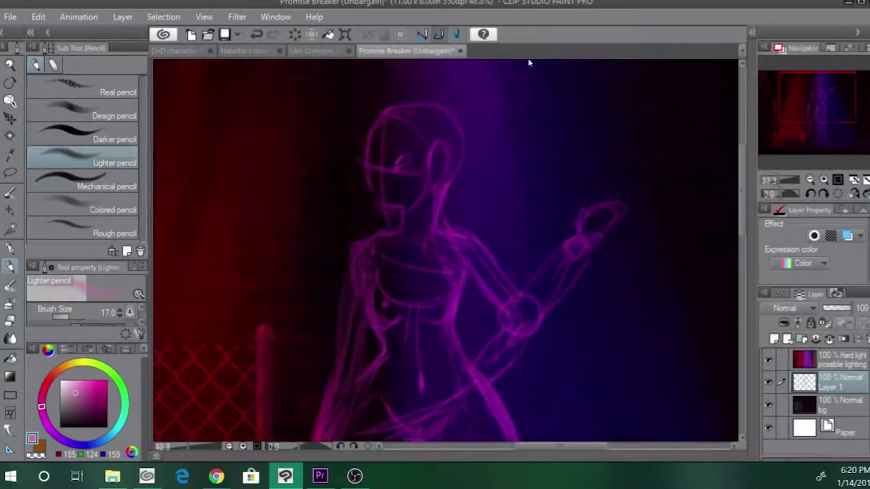
key("ctrl+z")
key("ctrl+z")
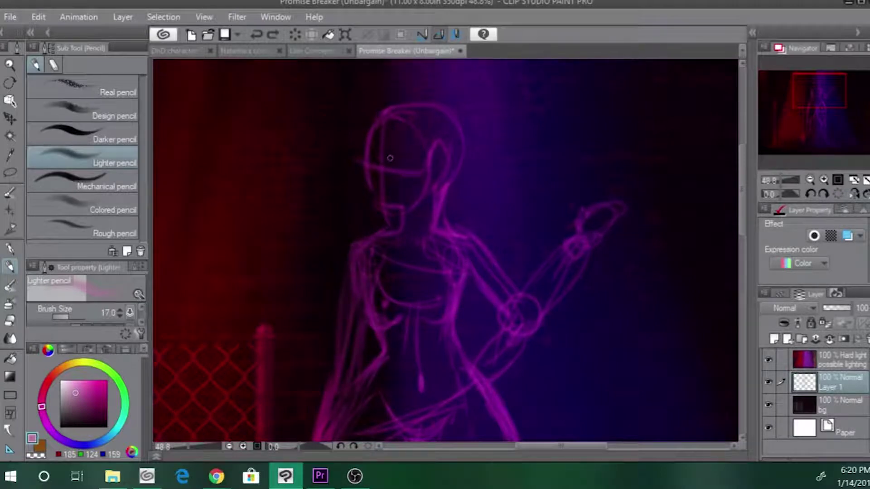
mouse_move(390, 157)
left_mouse_down()
mouse_move(410, 158)
mouse_move(387, 167)
mouse_move(405, 152)
mouse_move(392, 158)
mouse_move(409, 163)
mouse_move(391, 160)
mouse_move(397, 138)
mouse_move(415, 146)
left_mouse_up()
key("ctrl+z")
key("ctrl+z")
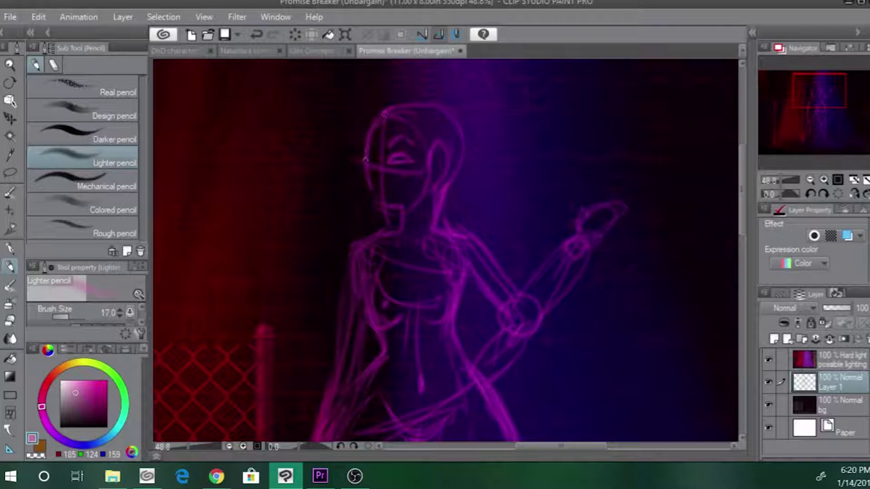
- Refine the face contour on the fence side from the forehead down to the chin
left_click_drag(364, 170, 367, 193)
key("ctrl+z")
mouse_move(365, 162)
left_mouse_down()
mouse_move(380, 214)
mouse_move(415, 205)
mouse_move(400, 234)
left_mouse_up()
key("ctrl+z")
key("ctrl+z")
key("ctrl+z")
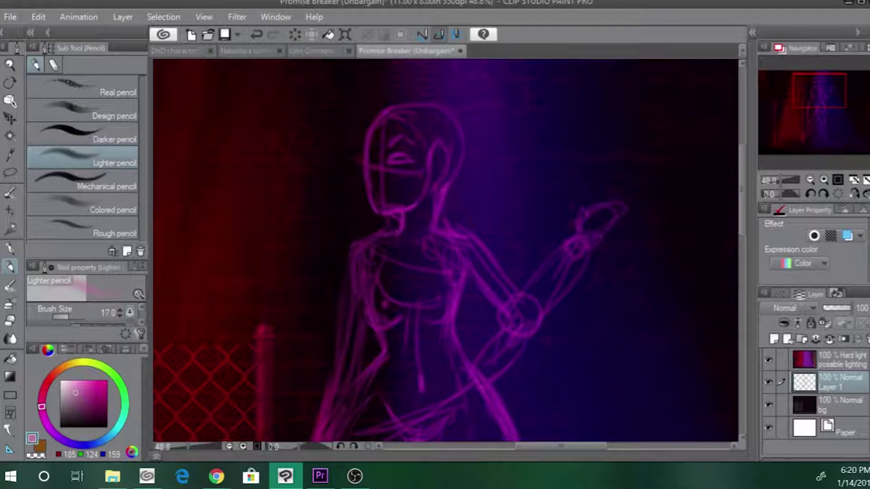
- Define the line from the neck over both shoulders into the upper arms
mouse_move(435, 207)
left_mouse_down()
mouse_move(443, 228)
mouse_move(494, 266)
left_mouse_up()
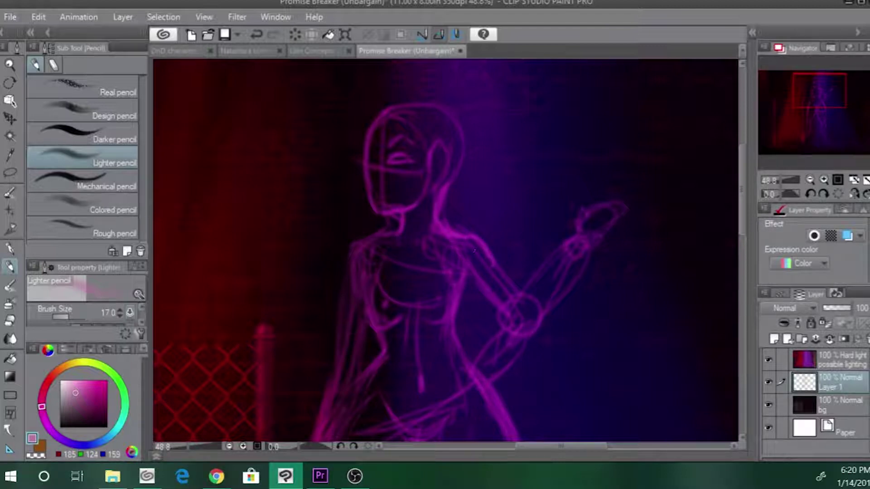
mouse_move(389, 235)
left_mouse_down()
mouse_move(349, 254)
mouse_move(350, 286)
left_mouse_up()
left_click_drag(395, 229, 347, 256)
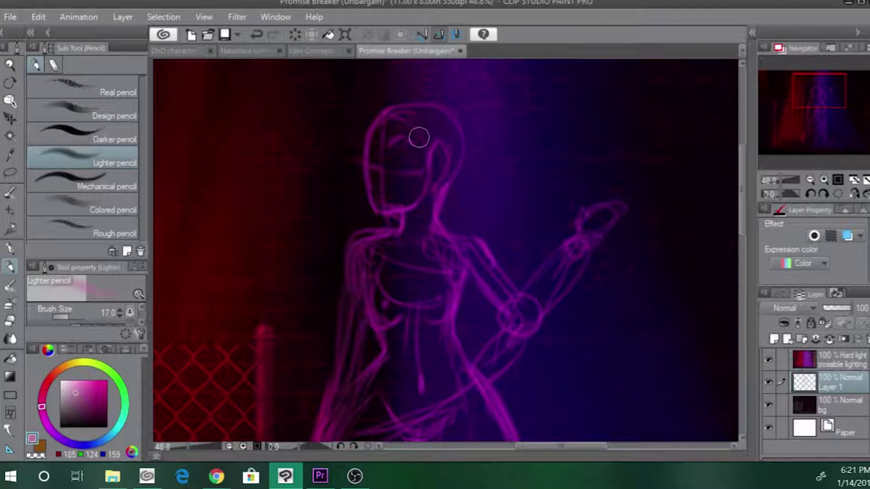
- Redraw the eye and sketch the nose and full lips on the face
mouse_move(395, 161)
left_mouse_down()
mouse_move(408, 153)
mouse_move(413, 161)
mouse_move(369, 159)
mouse_move(372, 167)
left_mouse_up()
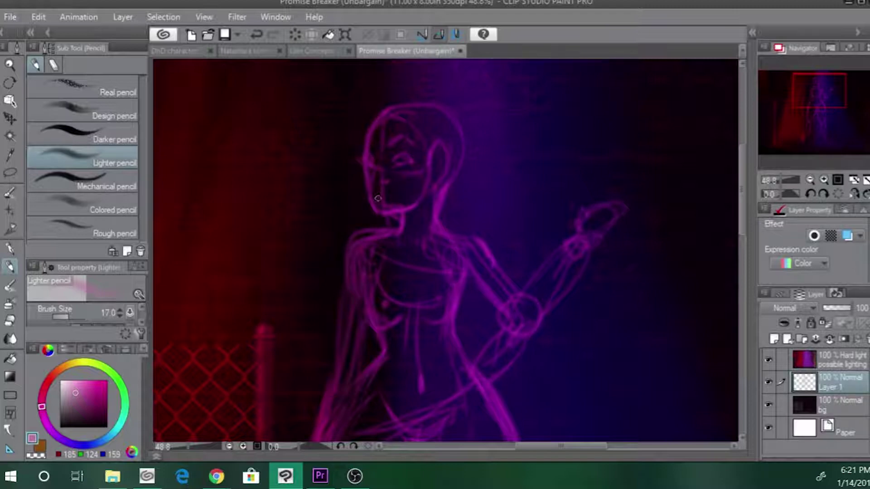
mouse_move(386, 192)
left_mouse_down()
mouse_move(398, 200)
mouse_move(374, 197)
left_mouse_up()
mouse_move(370, 133)
left_mouse_down()
mouse_move(368, 193)
mouse_move(380, 220)
mouse_move(416, 203)
left_mouse_up()
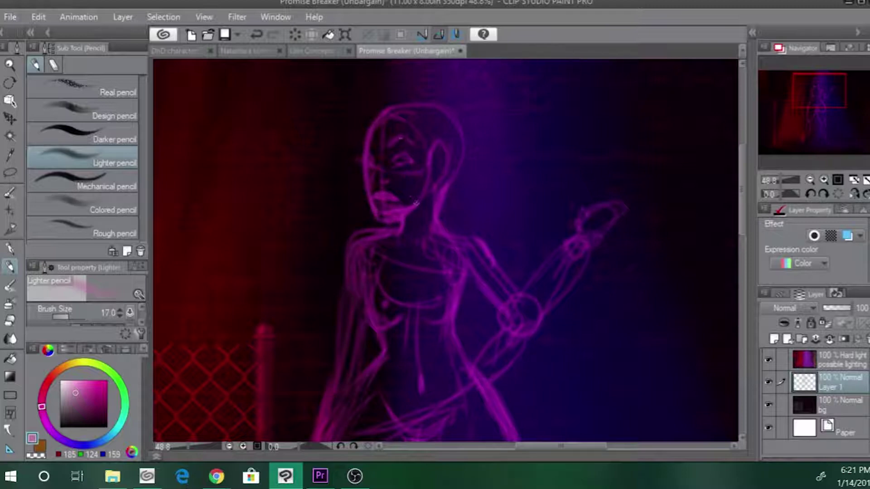
- Undo the last chin stroke and redraw the jawline from below the ear to the chin
key("ctrl+z")
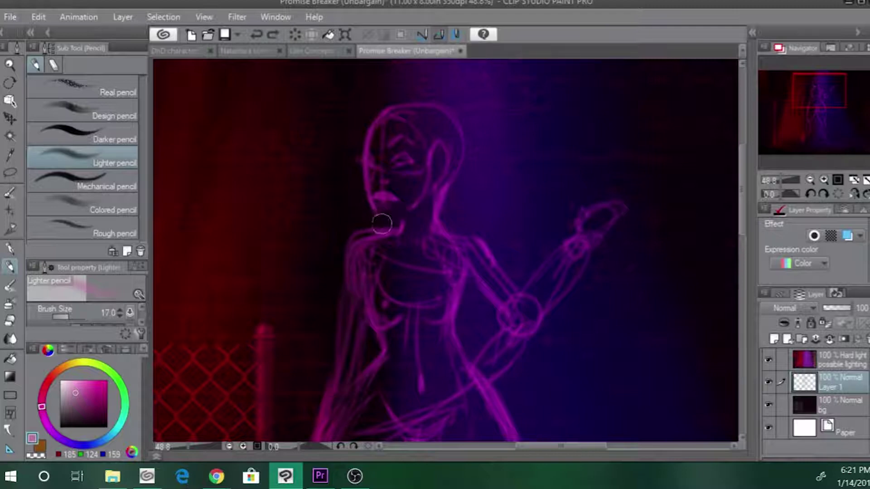
left_click(434, 136)
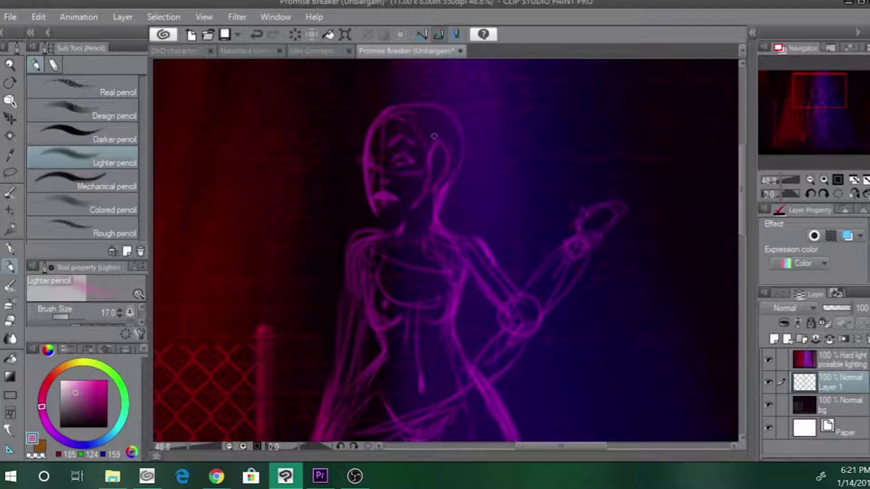
mouse_move(427, 174)
left_mouse_down()
mouse_move(413, 206)
mouse_move(374, 210)
left_mouse_up()
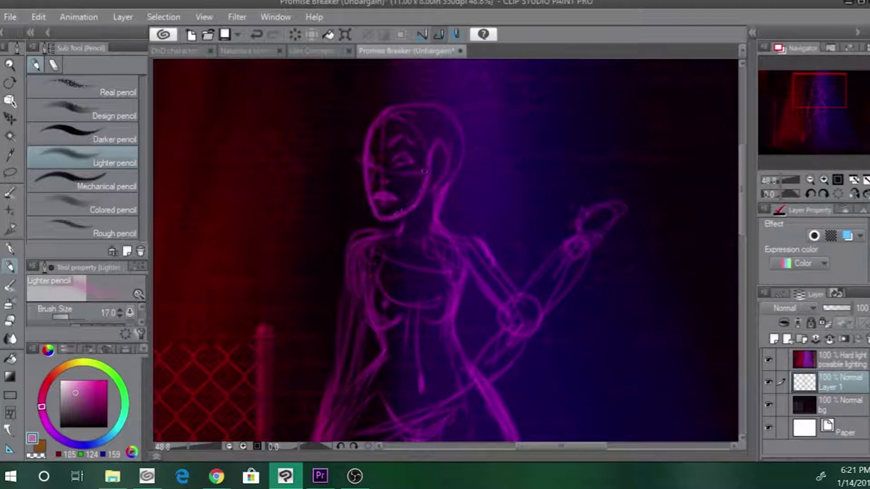
- Sketch a hairline across the forehead, define the ear's edge, and add short curly hair on top of the head
mouse_move(380, 127)
left_mouse_down()
mouse_move(455, 122)
mouse_move(447, 131)
mouse_move(463, 142)
left_mouse_up()
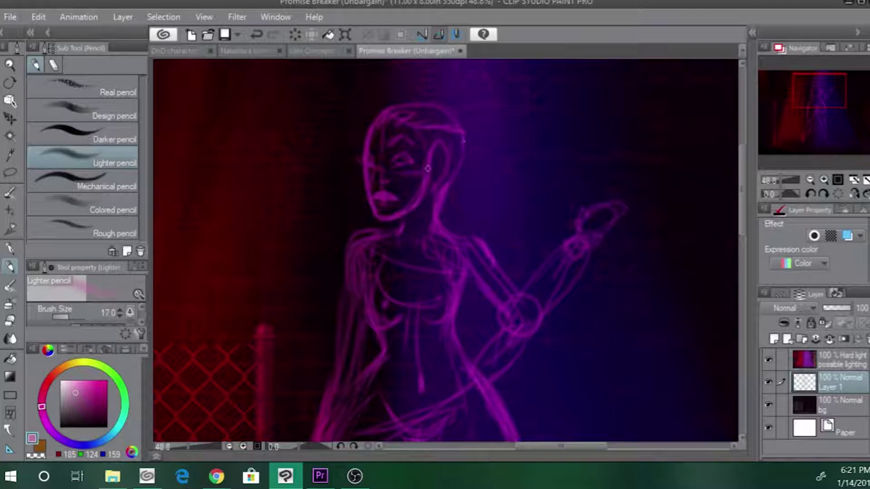
left_click_drag(428, 169, 428, 184)
mouse_move(399, 122)
left_mouse_down()
mouse_move(431, 102)
mouse_move(415, 123)
mouse_move(392, 111)
mouse_move(406, 94)
mouse_move(430, 98)
mouse_move(419, 116)
mouse_move(442, 102)
mouse_move(454, 119)
left_mouse_up()
mouse_move(434, 87)
left_mouse_down()
mouse_move(417, 96)
mouse_move(438, 94)
left_mouse_up()
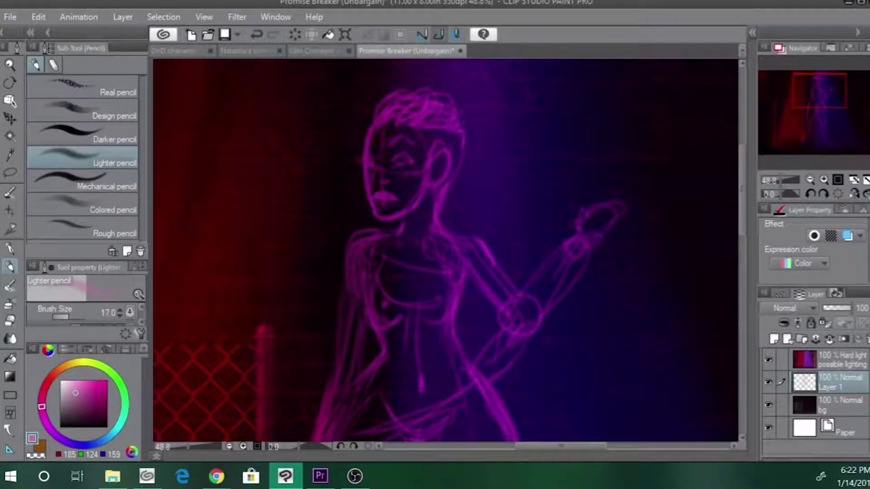
- Lasso the head, scale it down and reposition it on the neck, and clear the selection
left_click_drag(781, 180, 776, 180)
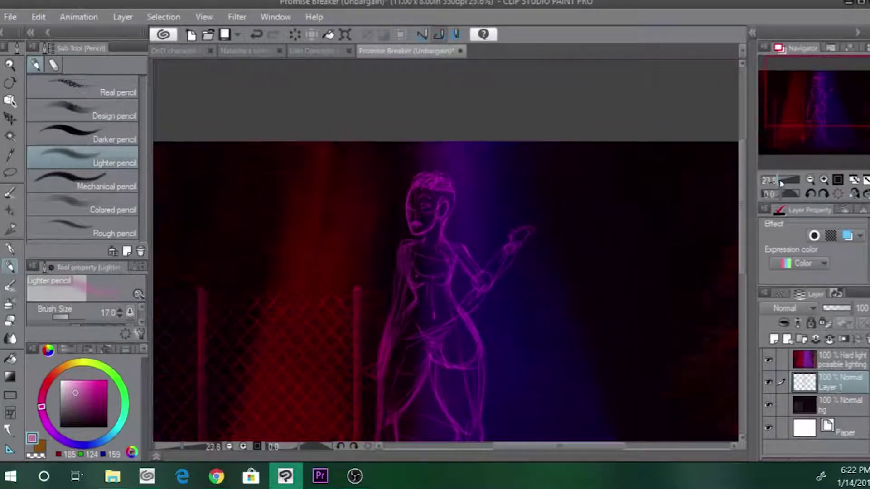
left_click(13, 170)
mouse_move(404, 166)
left_mouse_down()
mouse_move(401, 230)
mouse_move(457, 217)
mouse_move(429, 152)
mouse_move(399, 175)
left_mouse_up()
left_click(480, 260)
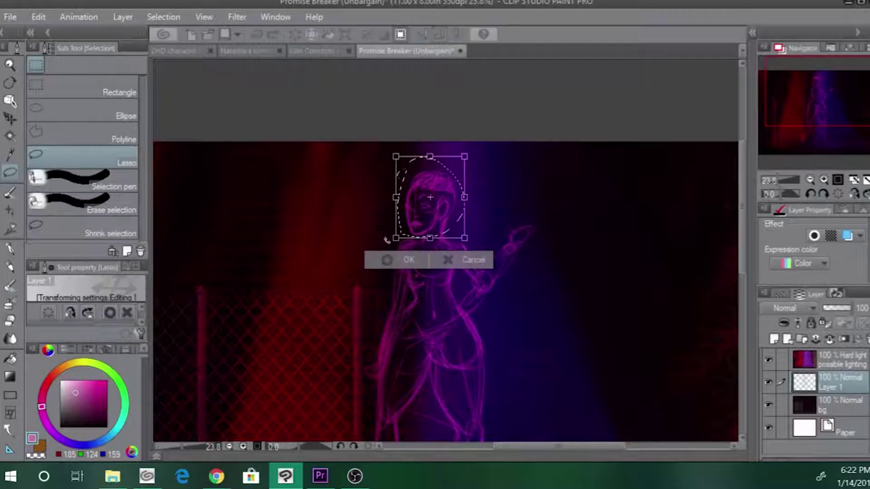
left_click_drag(386, 240, 418, 220)
key("Return")
mouse_move(363, 193)
left_mouse_down()
mouse_move(379, 99)
mouse_move(383, 151)
left_mouse_up()
key("ctrl+t")
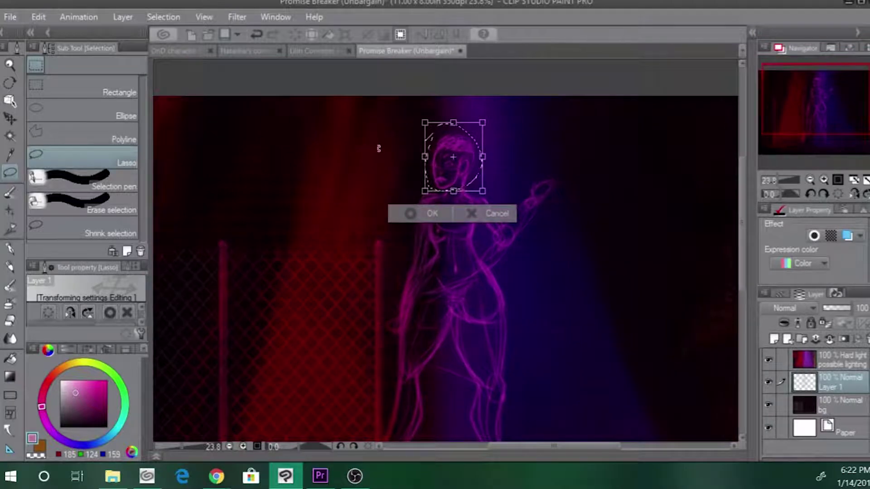
key("Return")
left_click(333, 209)
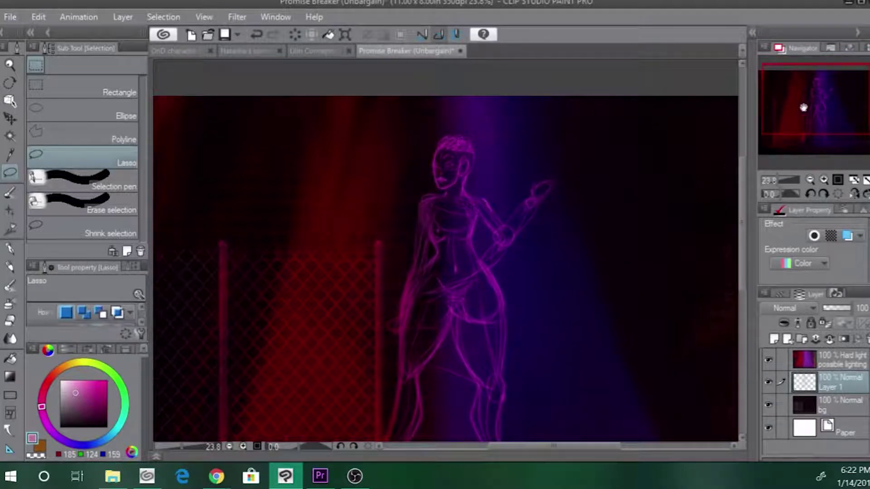
- Move the whole figure sketch on Layer 1 to the right, from the fence side to beyond the purple beam
left_click_drag(804, 108, 814, 134)
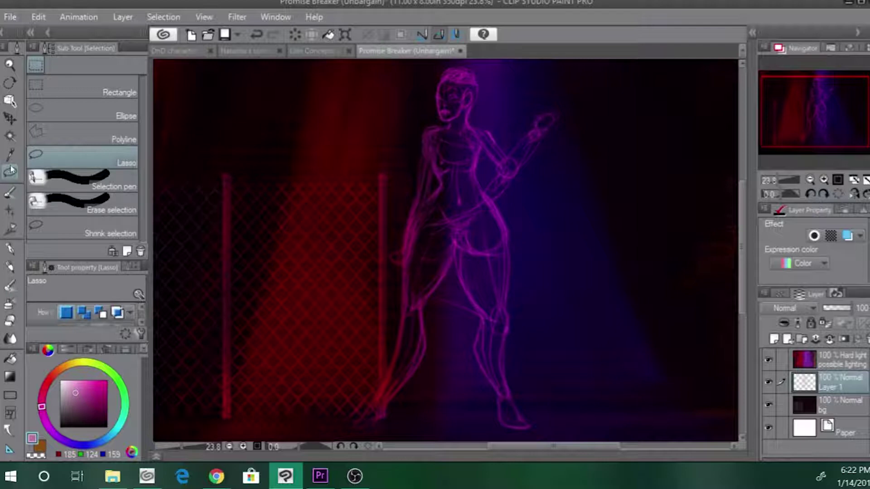
mouse_move(457, 259)
left_mouse_down()
mouse_move(501, 238)
mouse_move(537, 319)
mouse_move(549, 441)
mouse_move(464, 339)
mouse_move(451, 255)
mouse_move(383, 318)
mouse_move(413, 294)
mouse_move(375, 289)
mouse_move(521, 278)
left_mouse_up()
left_click(380, 431)
left_click(11, 119)
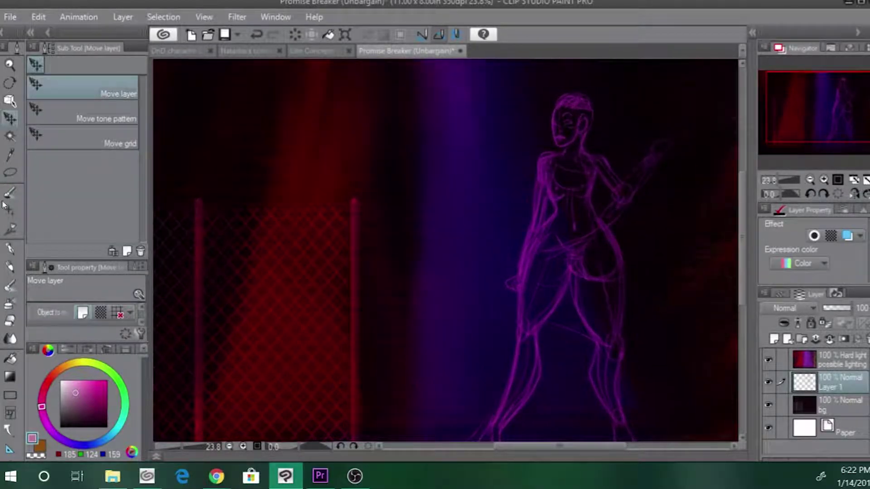
left_click(12, 287)
left_click(12, 264)
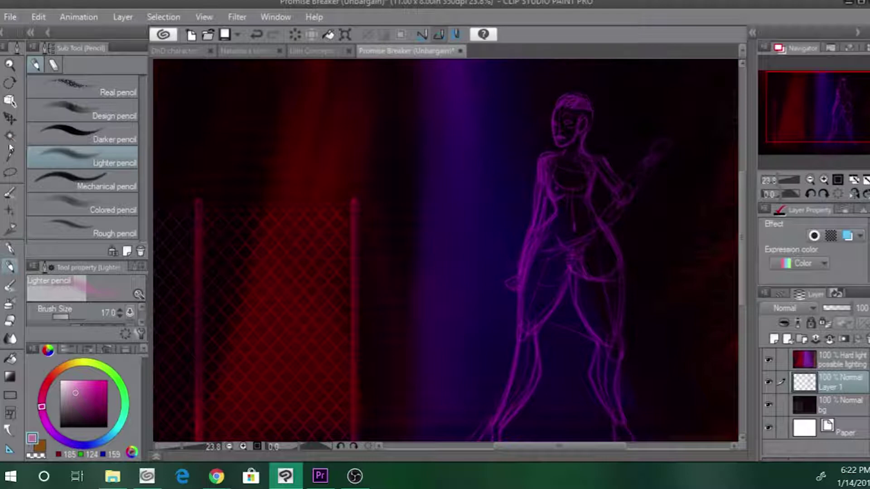
- Lasso the figure's head, copy and paste it as a new layer, and move the copy toward the red beam
left_click(10, 172)
mouse_move(554, 72)
left_mouse_down()
mouse_move(607, 118)
mouse_move(573, 146)
mouse_move(535, 99)
mouse_move(558, 74)
left_mouse_up()
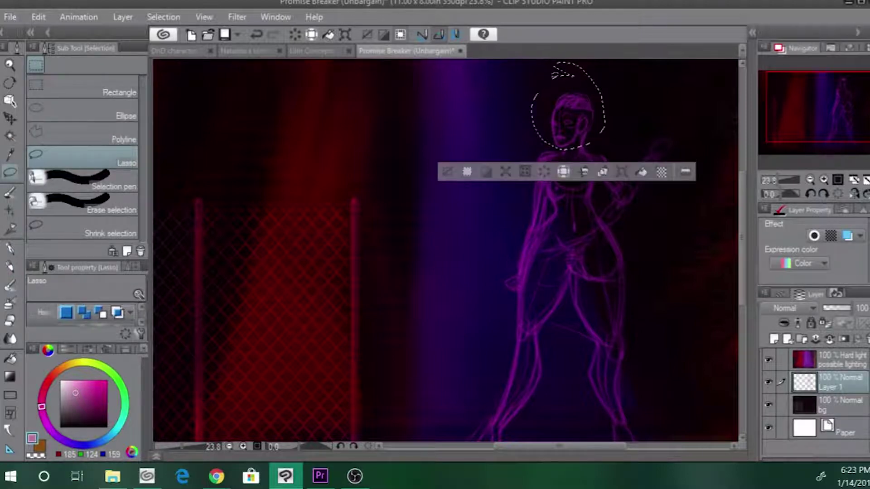
key("ctrl+c")
key("ctrl+v")
mouse_move(556, 133)
left_mouse_down()
mouse_move(433, 136)
mouse_move(401, 126)
left_mouse_up()
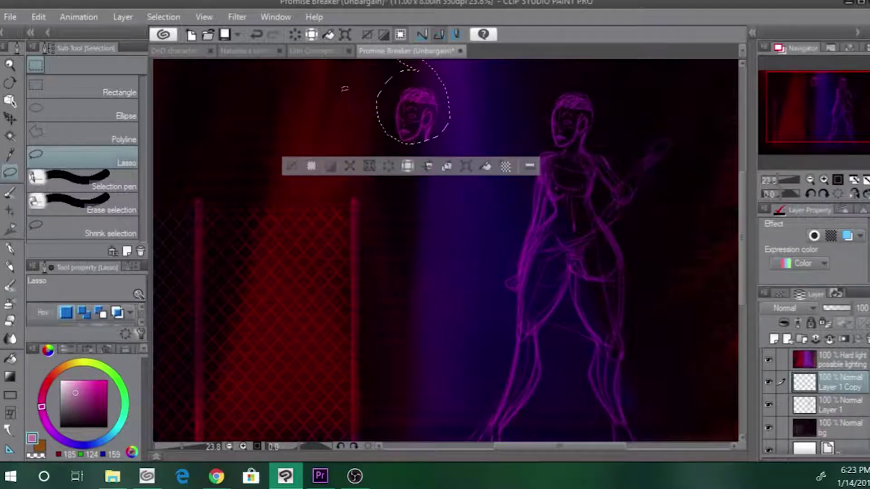
- Mirror and tilt the copied head, place it in the red beam above the fence, and deselect it
left_click(466, 166)
left_click_drag(447, 97, 299, 96)
mouse_move(329, 126)
left_mouse_down()
mouse_move(435, 142)
mouse_move(325, 133)
left_mouse_up()
left_click_drag(276, 114, 276, 105)
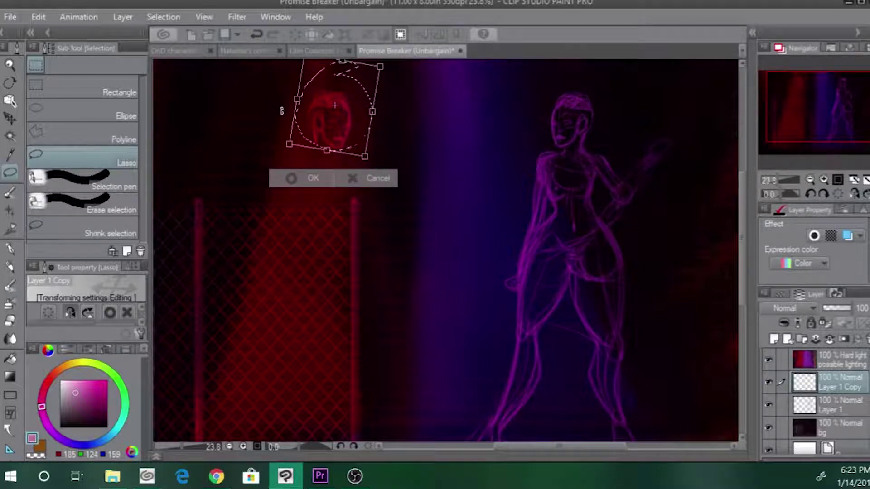
key("Return")
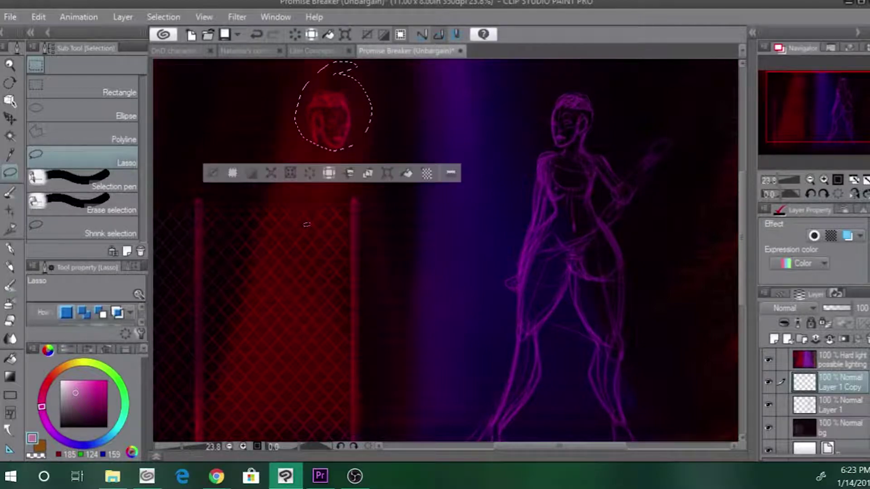
key("ctrl+z")
left_click(274, 35)
left_click(211, 173)
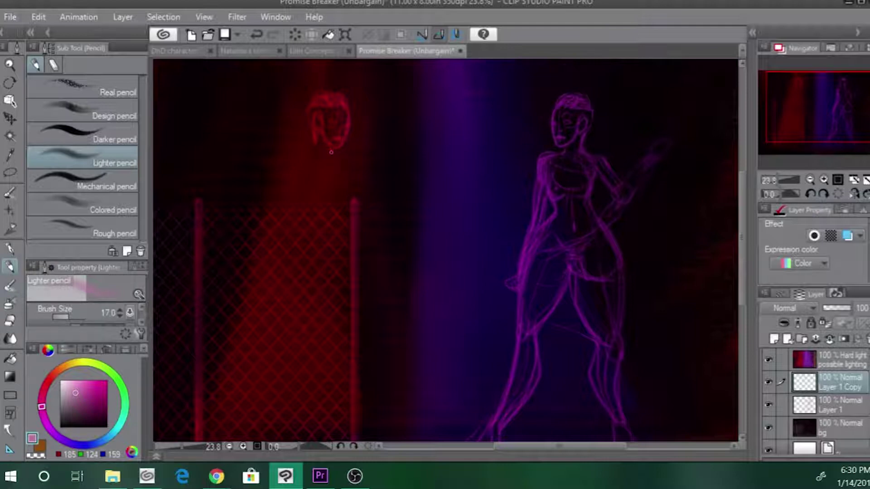
- Sketch the neck, shoulders, torso and hips of a second figure under the copied head
mouse_move(332, 149)
left_mouse_down()
mouse_move(354, 162)
mouse_move(311, 153)
mouse_move(315, 144)
mouse_move(289, 157)
left_mouse_up()
key("ctrl+z")
left_click_drag(343, 174, 343, 202)
key("ctrl+z")
left_click_drag(343, 172, 343, 202)
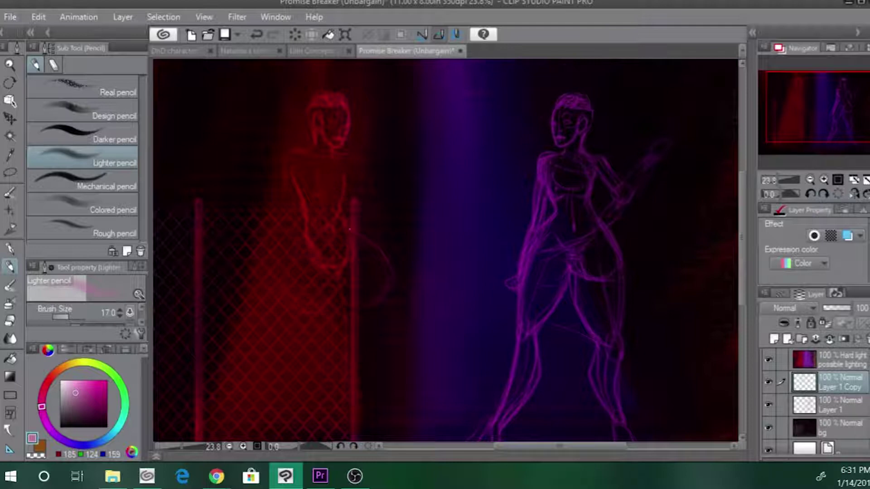
key("ctrl+z")
key("ctrl+y")
- Sketch the second figure's legs in a wide stance from the hips to the ground beside the fence
left_click_drag(310, 250, 325, 210)
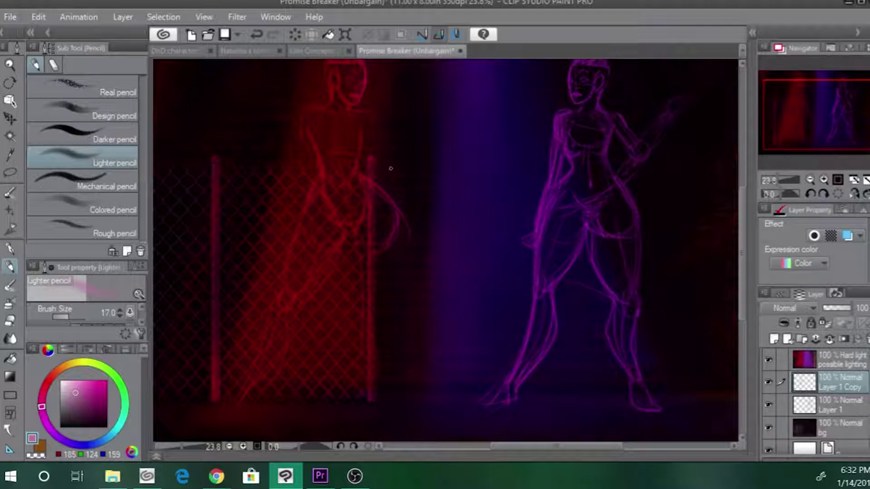
left_click_drag(395, 227, 400, 371)
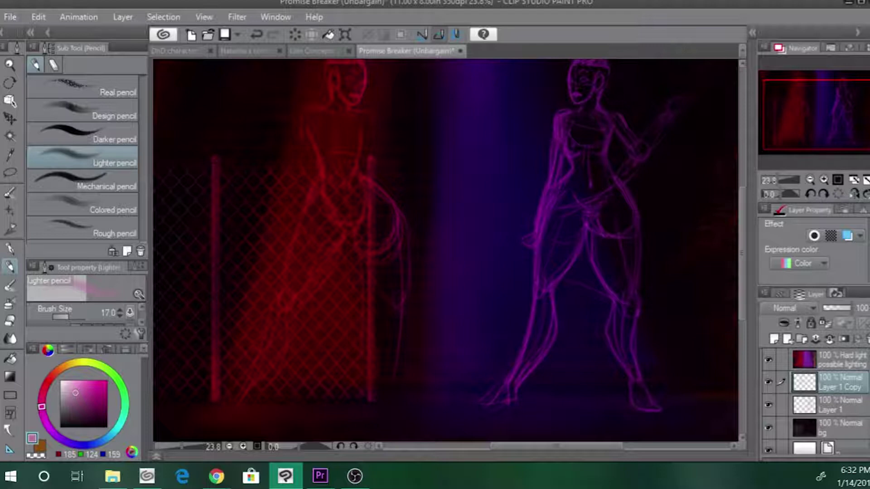
mouse_move(407, 305)
left_mouse_down()
mouse_move(408, 350)
mouse_move(374, 400)
left_mouse_up()
scroll(394, 305, "down", 3)
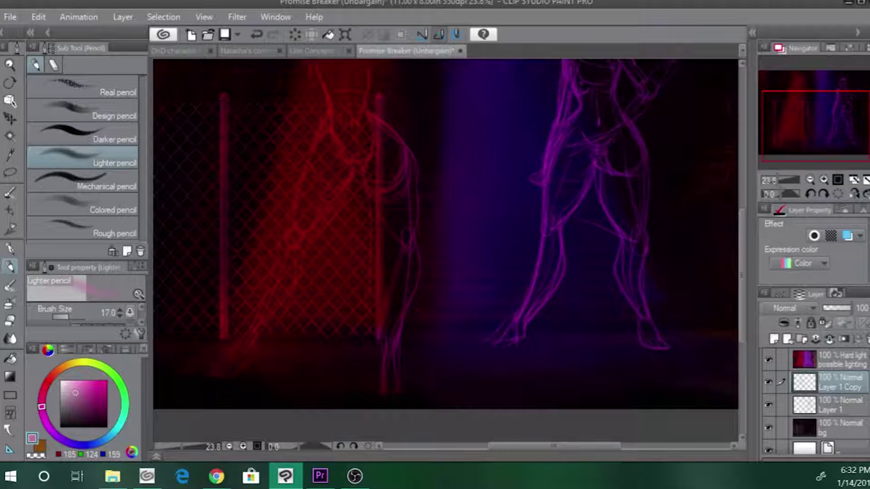
- Clear the facial features from the second figure's head and redraw its face outline and jaw
left_click_drag(322, 242, 335, 385)
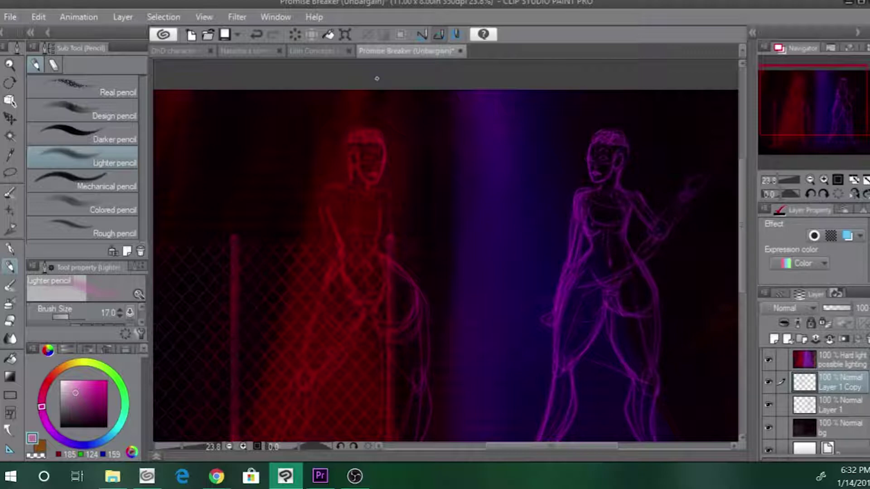
mouse_move(378, 156)
left_mouse_down()
mouse_move(355, 166)
mouse_move(354, 148)
mouse_move(366, 175)
mouse_move(361, 146)
left_mouse_up()
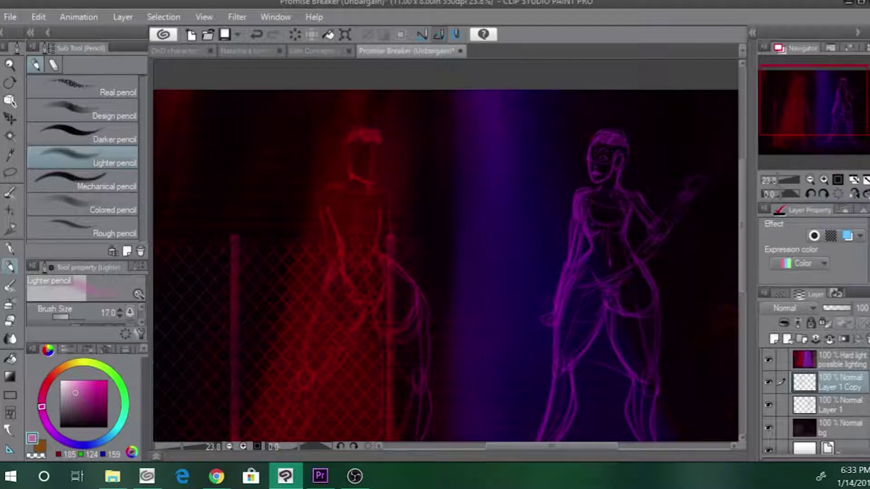
key("ctrl+z")
left_click_drag(348, 145, 352, 177)
key("ctrl+z")
left_click_drag(353, 178, 378, 177)
left_click_drag(382, 139, 376, 145)
- Sketch long hair on the purple figure, sweeping from the head behind the raised arm down past the hip
mouse_move(588, 137)
left_mouse_down()
mouse_move(603, 129)
mouse_move(631, 140)
mouse_move(647, 201)
left_mouse_up()
mouse_move(628, 150)
left_mouse_down()
mouse_move(656, 228)
mouse_move(611, 138)
left_mouse_up()
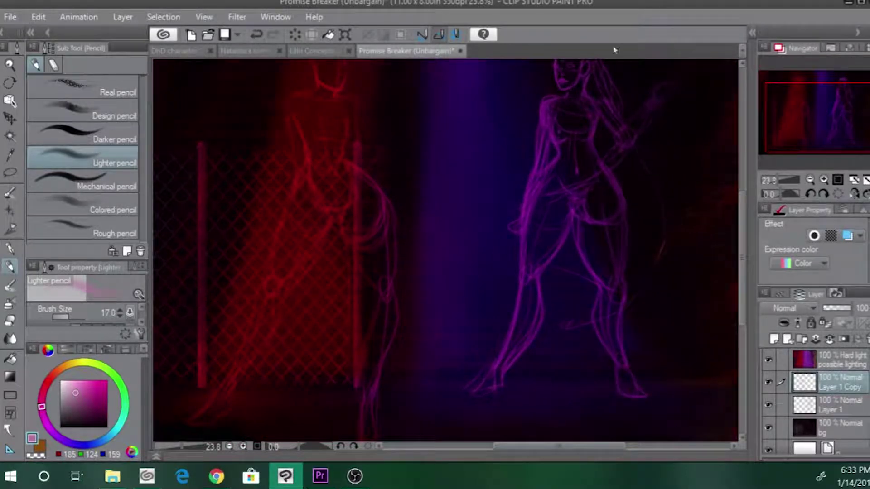
key("ctrl+z")
left_click_drag(637, 149, 654, 265)
left_click_drag(649, 167, 660, 262)
scroll(542, 246, "up", 3)
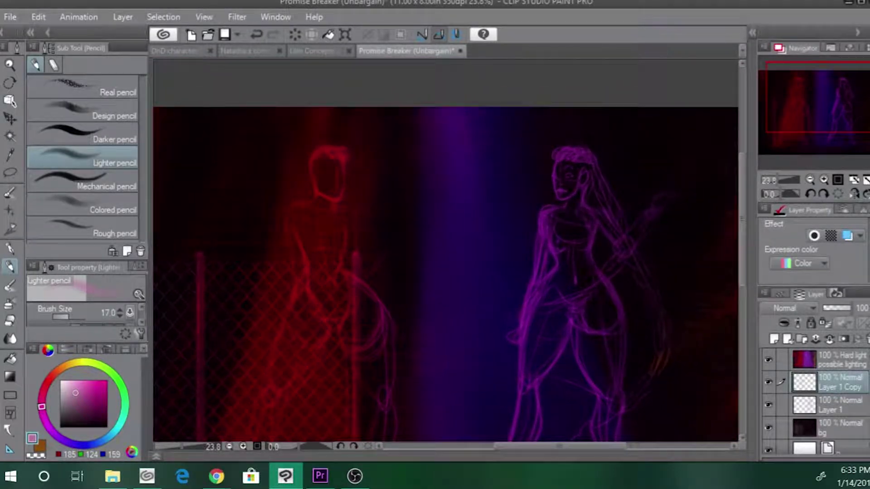
- Add long curved strands beside the purple figure's lowered arm, flowing down past the thigh
left_click_drag(525, 290, 498, 404)
left_click_drag(514, 336, 501, 419)
left_click_drag(525, 272, 521, 298)
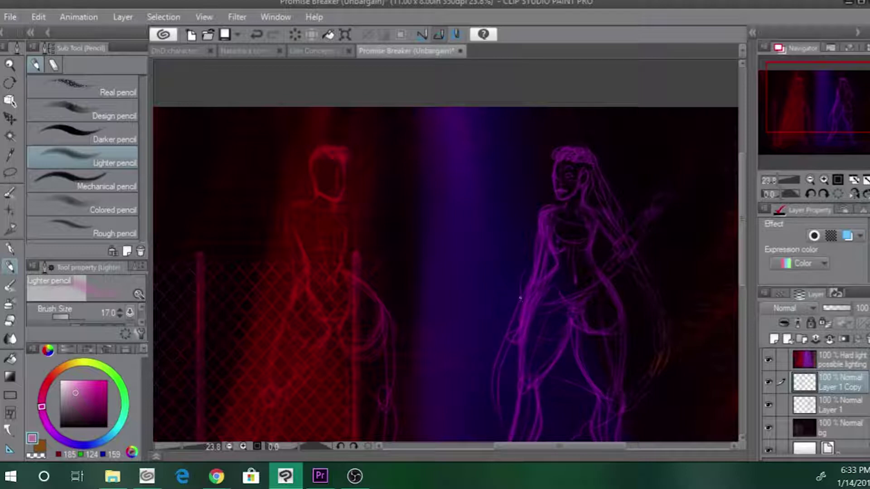
mouse_move(494, 355)
left_mouse_down()
mouse_move(490, 388)
mouse_move(501, 420)
left_mouse_up()
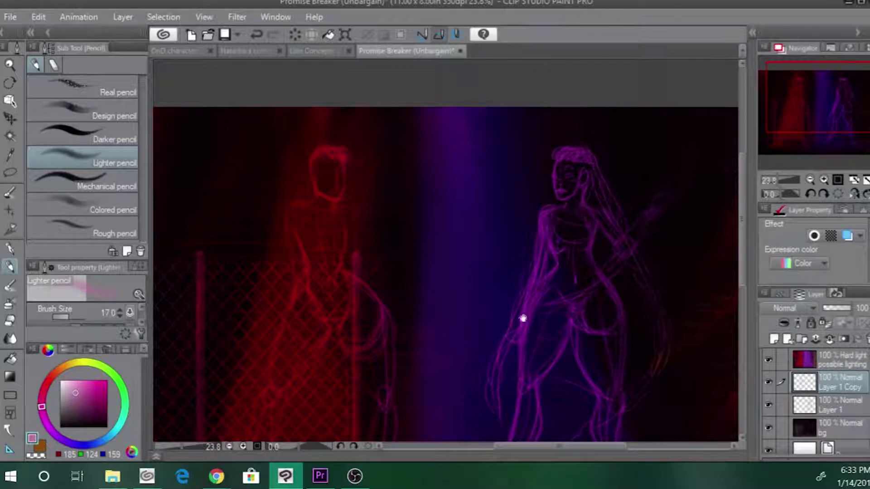
scroll(525, 316, "down", 3)
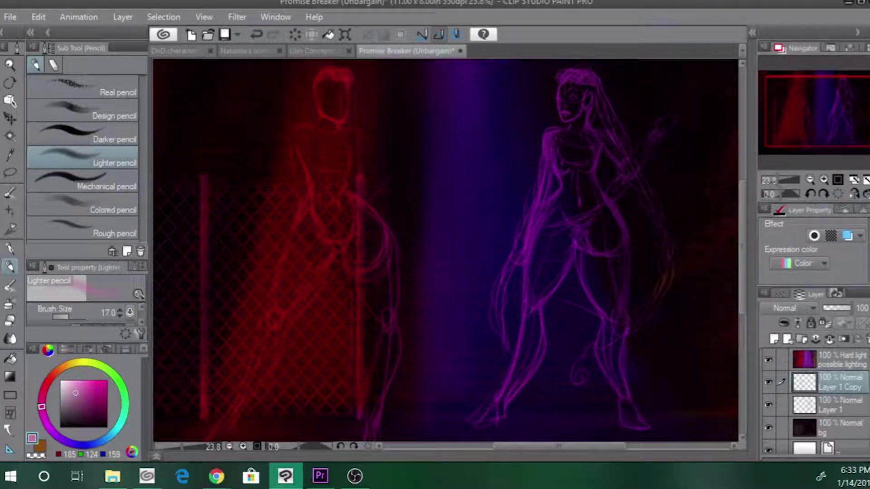
- Sketch the red figure's raised forearm and hand reaching from the elbow toward the purple beam
scroll(286, 223, "up", 1)
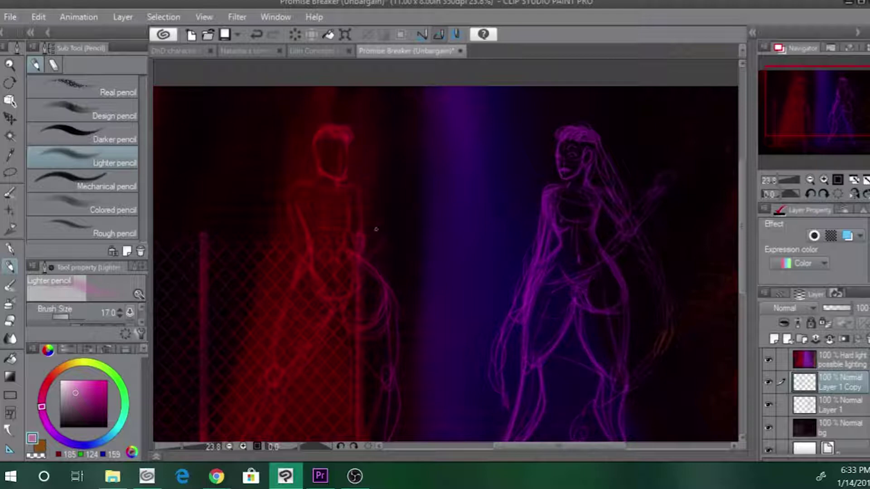
left_click_drag(376, 223, 363, 241)
left_click_drag(394, 217, 376, 249)
left_click_drag(406, 207, 393, 216)
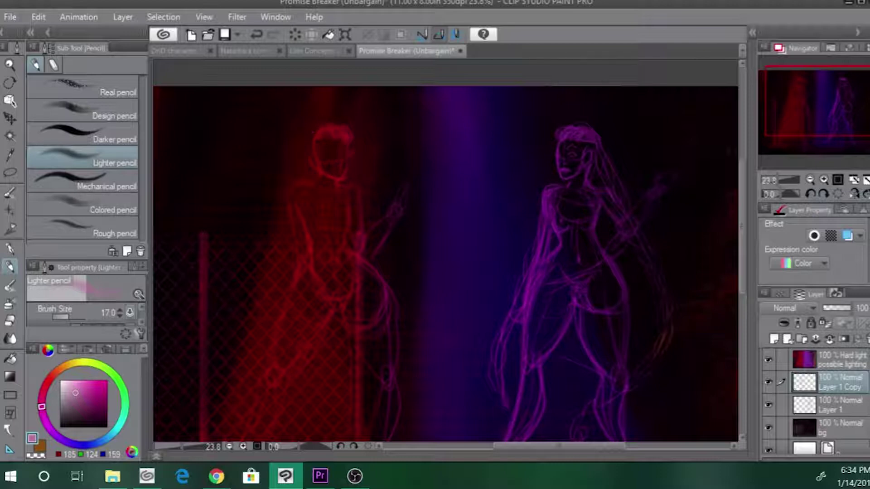
- Undo the last stroke and sketch the left figure's hair at the temple and across the top of the head
key("ctrl+z")
scroll(332, 144, "up", 4)
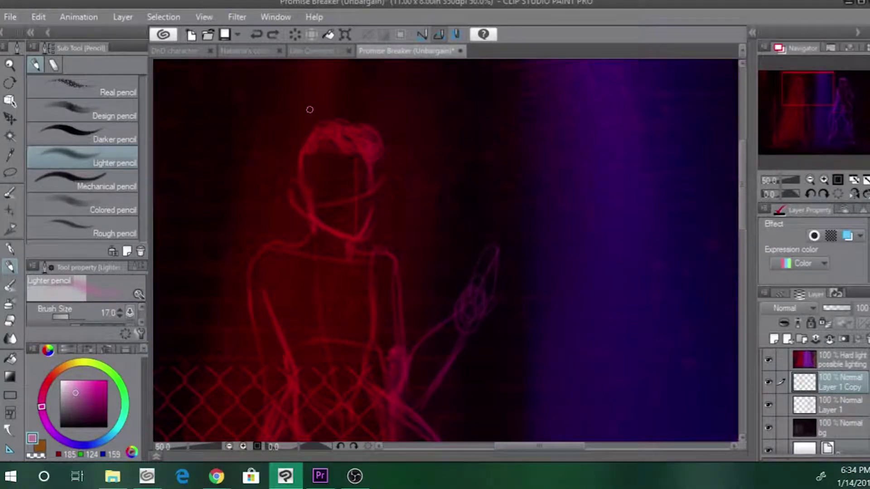
mouse_move(305, 157)
left_mouse_down()
mouse_move(297, 153)
mouse_move(309, 185)
mouse_move(308, 171)
left_mouse_up()
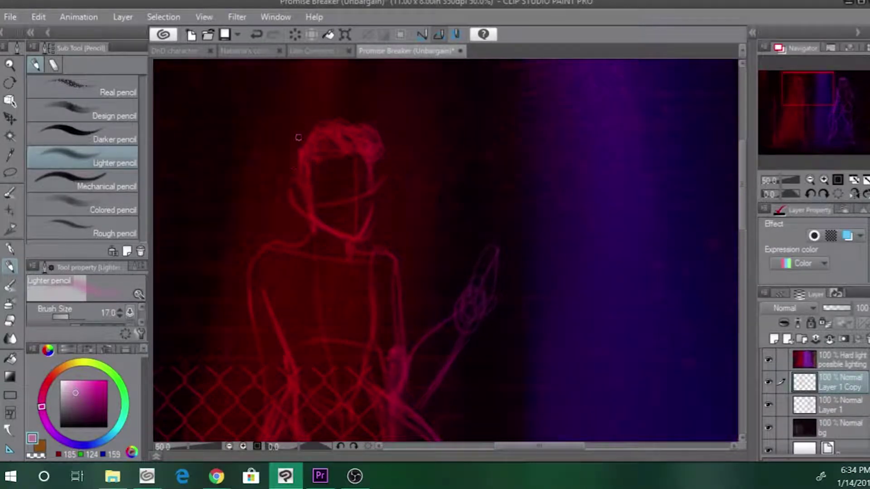
mouse_move(298, 137)
left_mouse_down()
mouse_move(339, 125)
mouse_move(371, 131)
left_mouse_up()
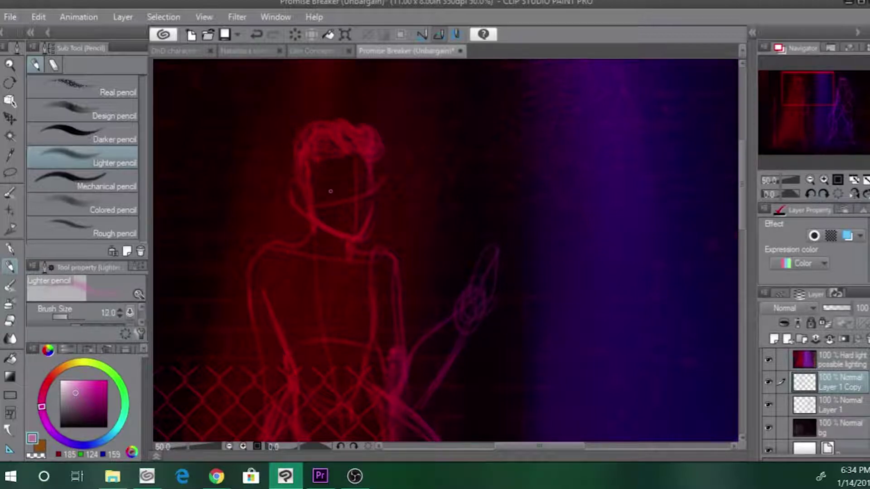
- Reduce the pencil size to 10 and sketch the eyes and eyebrows on the left figure's face
key("[")
mouse_move(321, 192)
left_mouse_down()
mouse_move(337, 187)
mouse_move(333, 197)
left_mouse_up()
left_click_drag(335, 180, 341, 176)
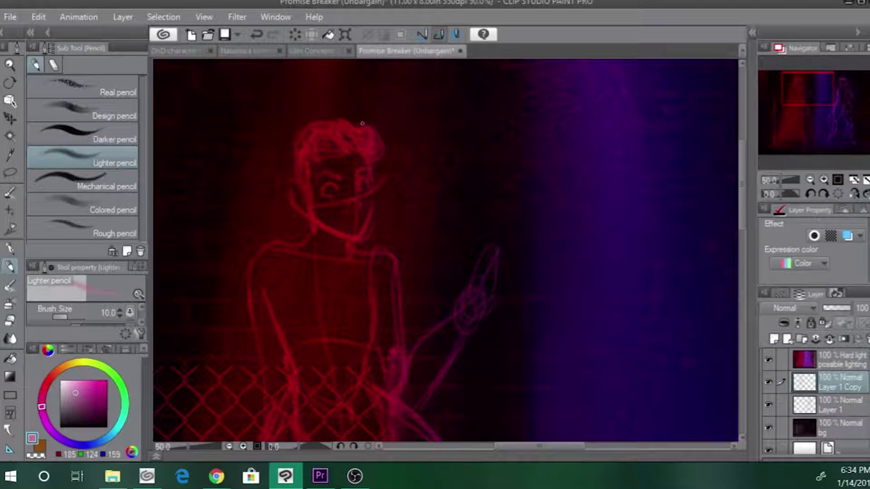
key("ctrl+z")
key("ctrl+z")
mouse_move(364, 181)
left_mouse_down()
mouse_move(321, 187)
mouse_move(331, 192)
left_mouse_up()
key("ctrl+z")
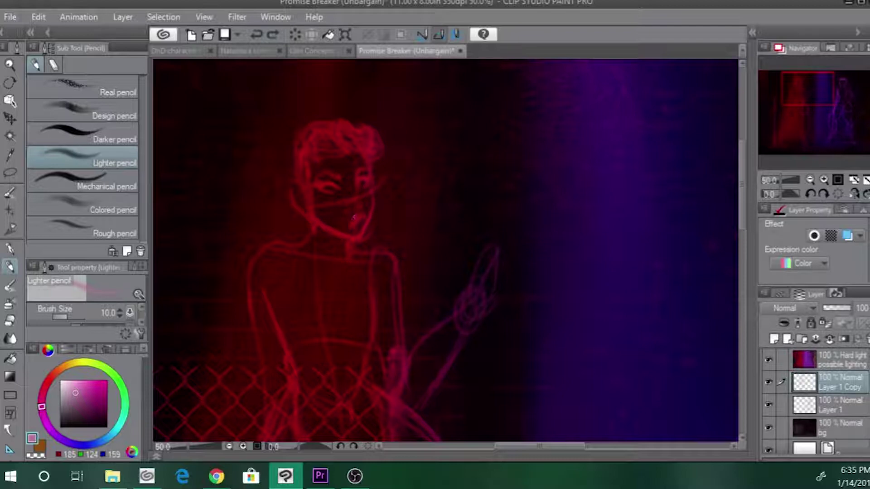
- Sketch the left figure's open mouth and rework the chin, and save the drawing as Promise Breaker (Unbargain).clip
left_click_drag(360, 222, 355, 230)
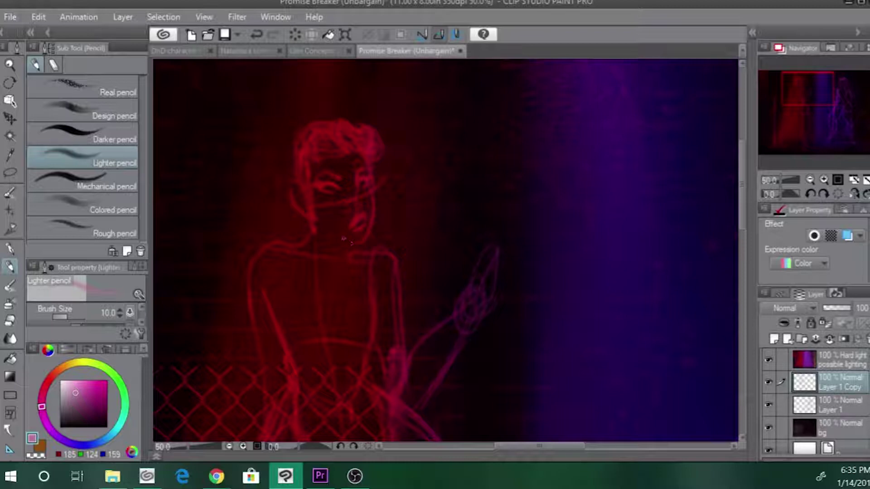
left_click_drag(351, 240, 340, 237)
key("ctrl+z")
key("ctrl+z")
key("ctrl+y")
key("ctrl+y")
key("ctrl+z")
mouse_move(350, 222)
left_mouse_down()
mouse_move(352, 229)
mouse_move(362, 212)
left_mouse_up()
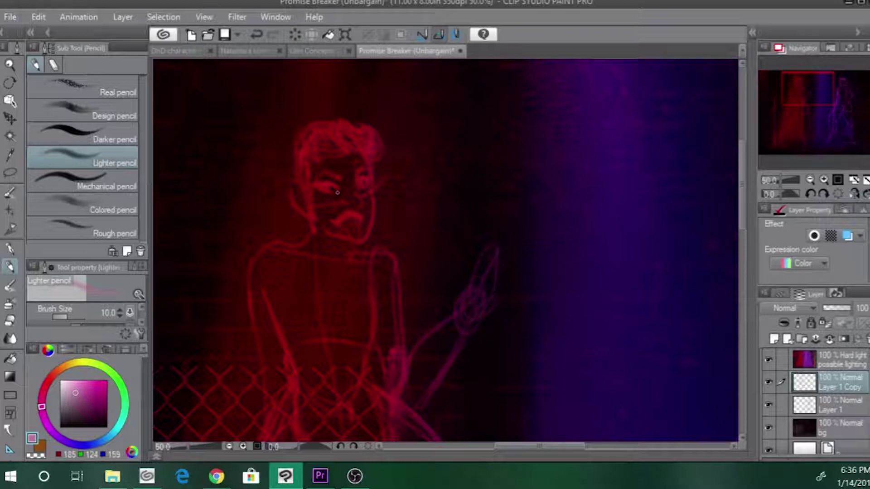
key("ctrl+s")
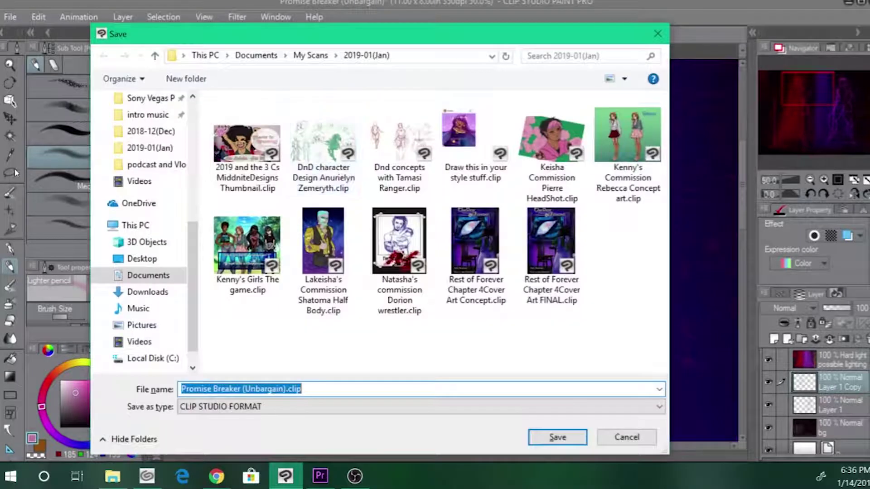
left_click(541, 437)
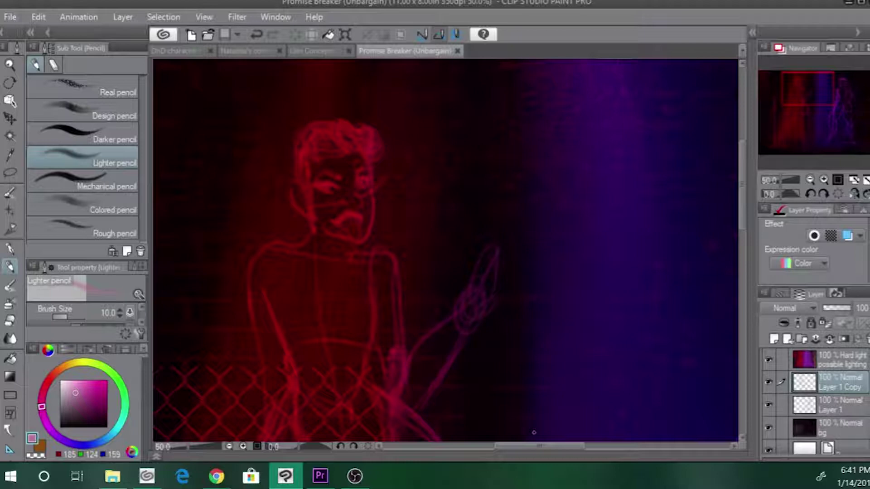
- Try to draw the left figure's hanging braid with the pencil and with the Thick Braid brush at size 180
left_click_drag(781, 180, 778, 179)
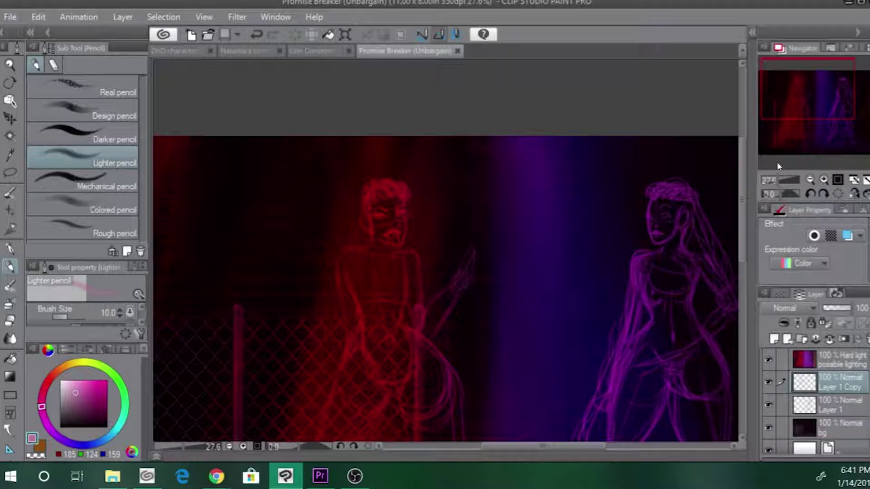
mouse_move(359, 195)
left_mouse_down()
mouse_move(346, 204)
mouse_move(319, 265)
left_mouse_up()
key("ctrl+z")
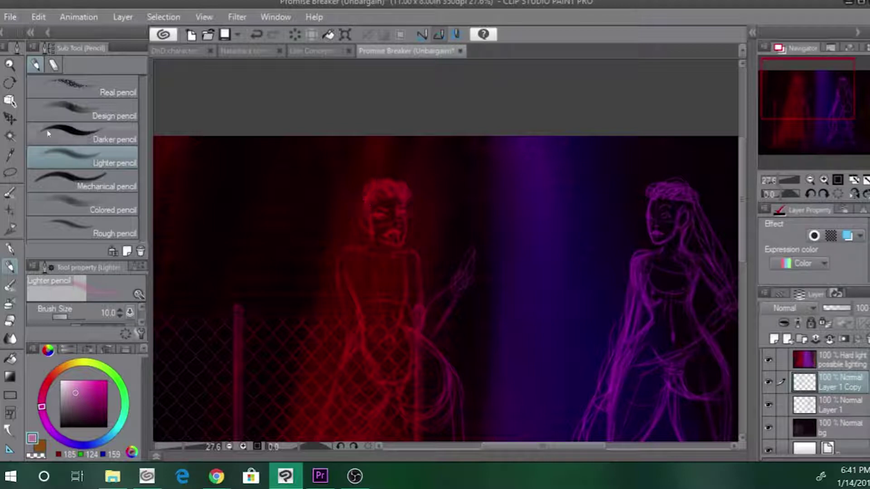
left_click(10, 211)
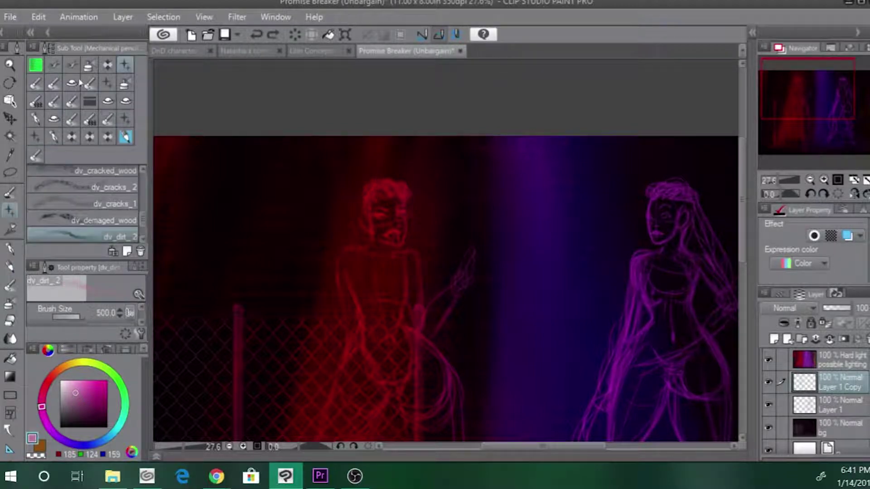
left_click(108, 101)
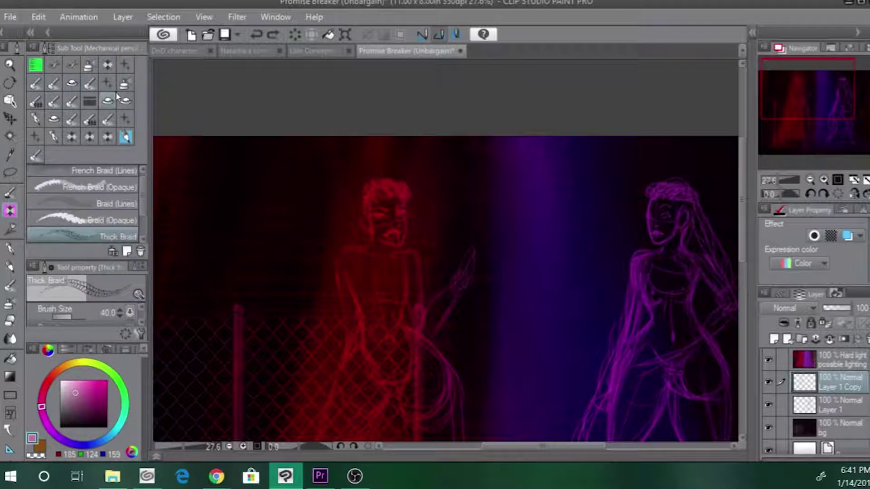
key("]")
key("]")
key("]")
key("]")
key("]")
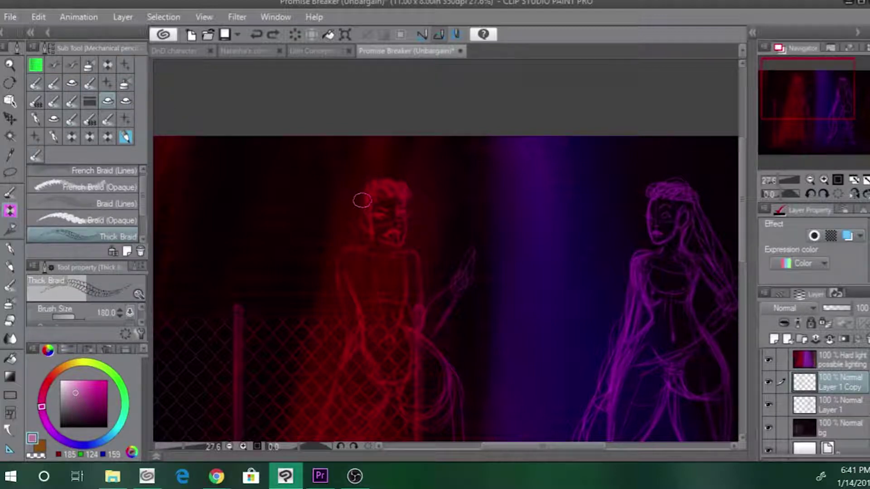
left_click_drag(261, 401, 293, 363)
left_click(10, 267)
left_click_drag(361, 198, 342, 232)
key("ctrl+z")
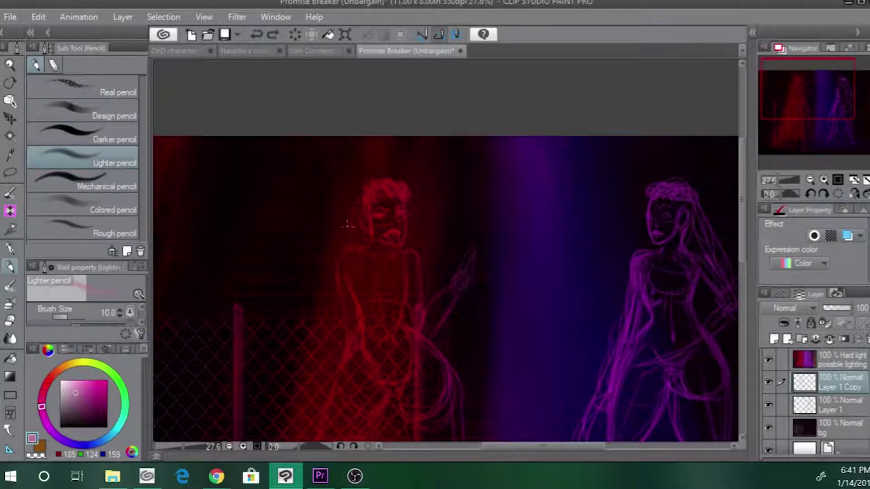
- Sketch a long braid with the Lighter pencil from the left side of the left figure's head down to the ankle
key("space")
left_click_drag(319, 287, 357, 174)
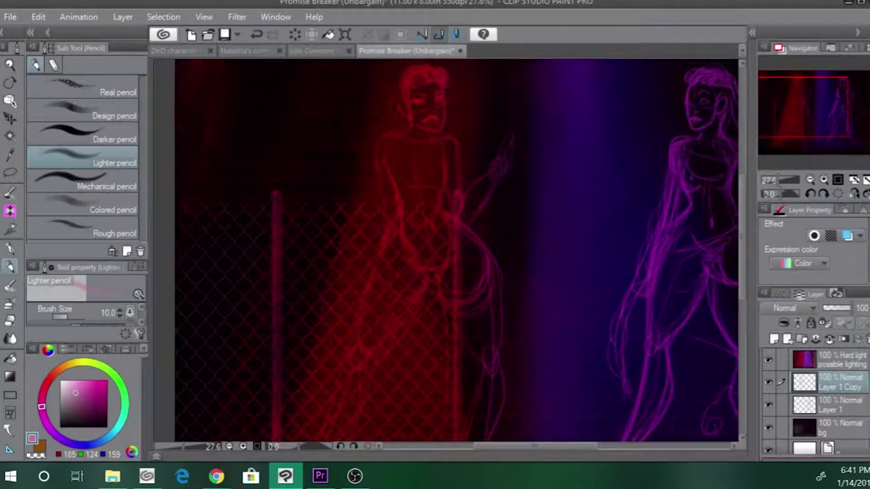
left_click_drag(407, 131, 378, 150)
left_click_drag(334, 307, 358, 198)
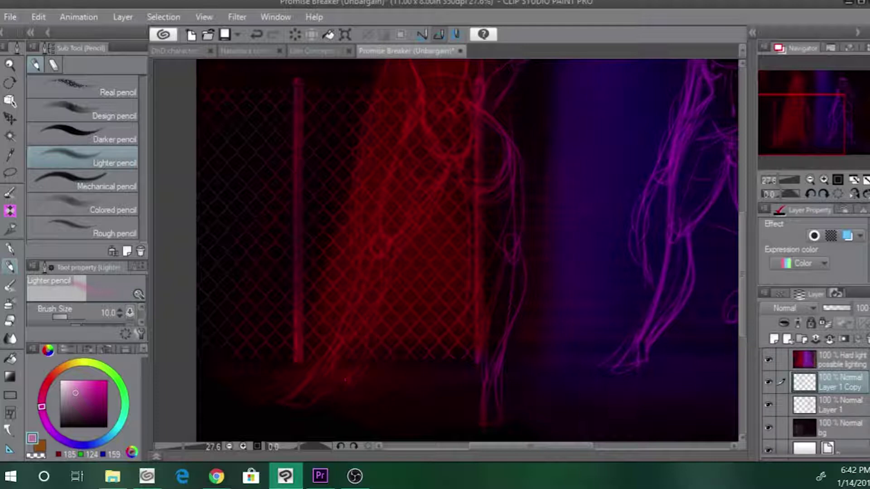
- Sketch a second long braid down the right side of the left figure, ending between the lower legs
left_click_drag(462, 194, 449, 311)
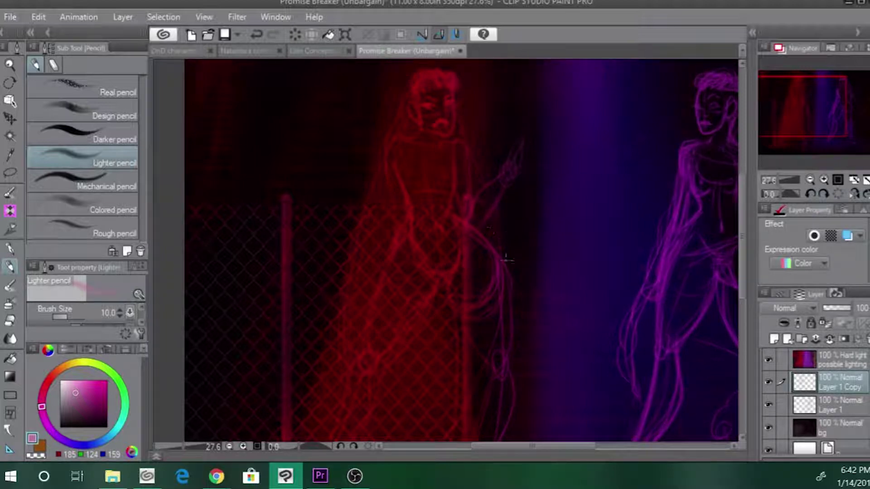
left_click_drag(499, 287, 513, 201)
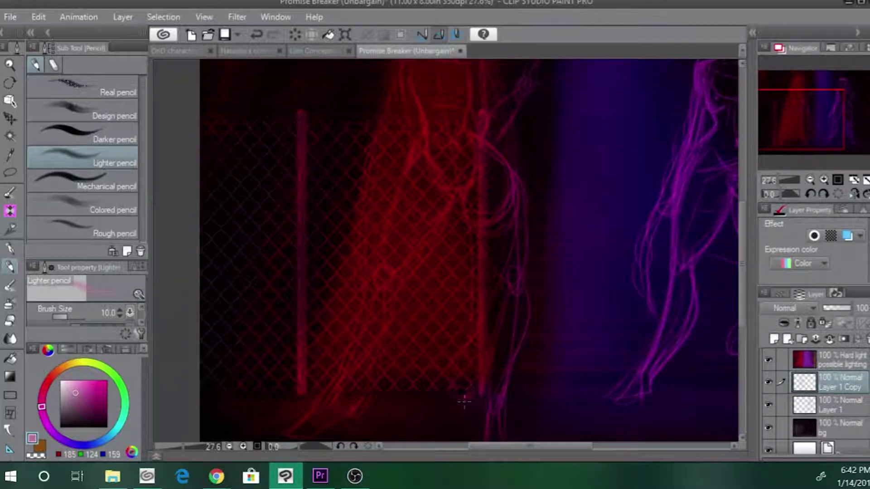
left_click_drag(497, 285, 457, 409)
left_click_drag(471, 334, 414, 256)
left_click_drag(307, 223, 366, 156)
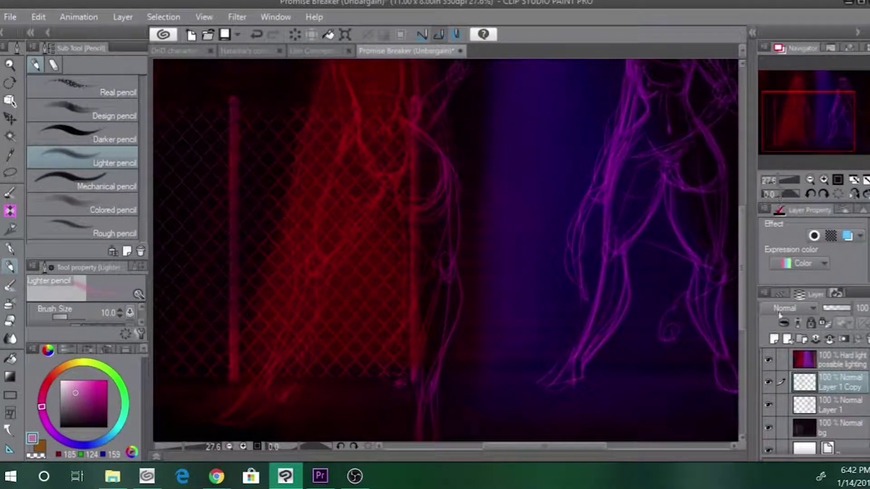
- Hide the hard light lighting layer and the bg layer so only the sketch remains on the white paper
left_click(768, 361)
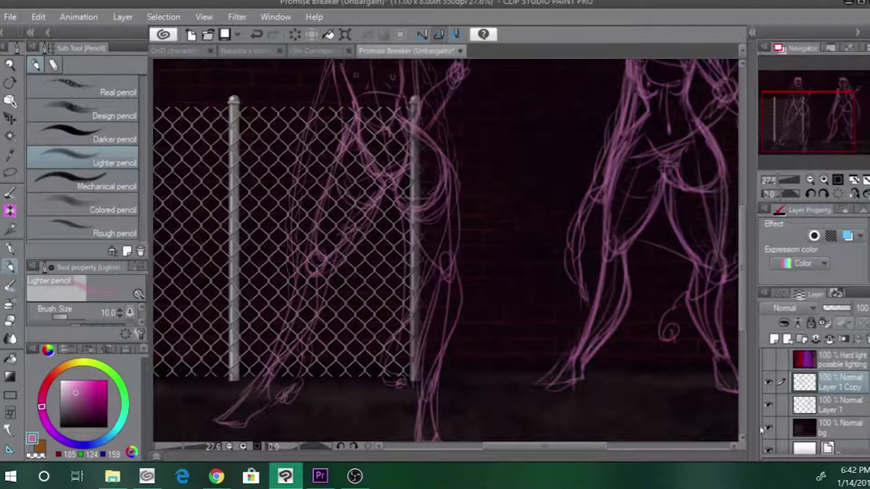
left_click(768, 428)
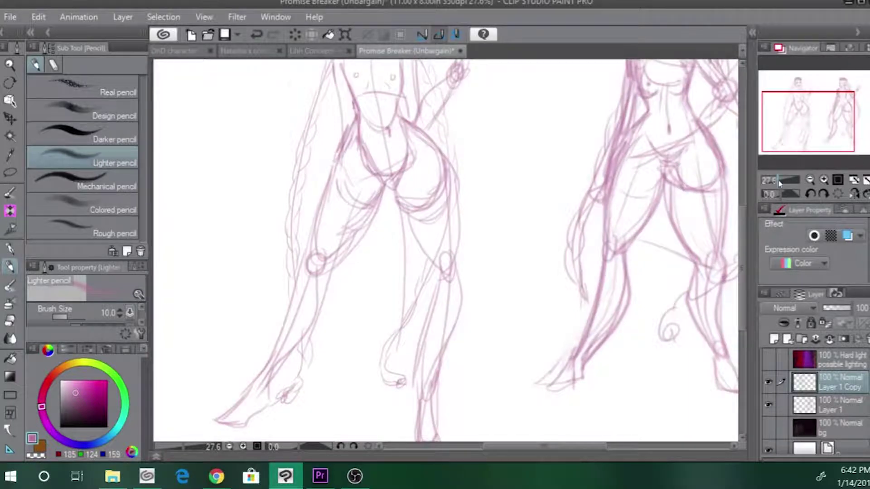
left_click_drag(778, 181, 774, 181)
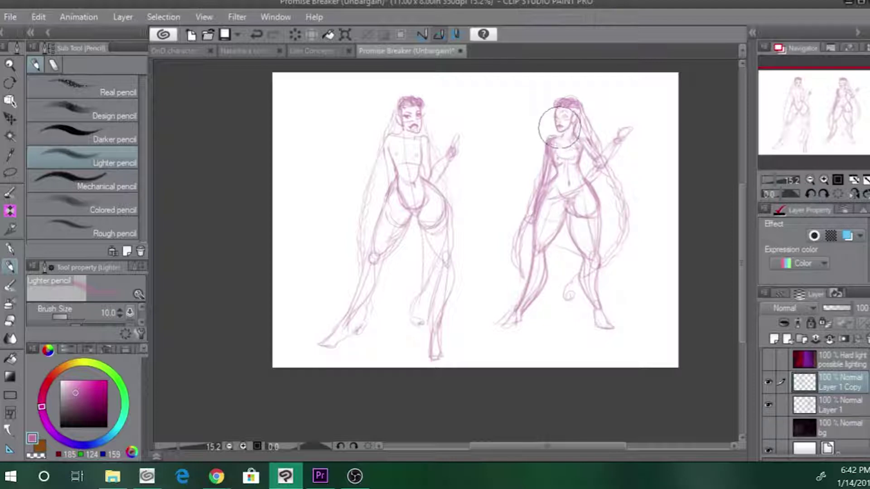
- Merge Layer 1 Copy with Layer 1 below it and erase the entire right figure
right_click(829, 387)
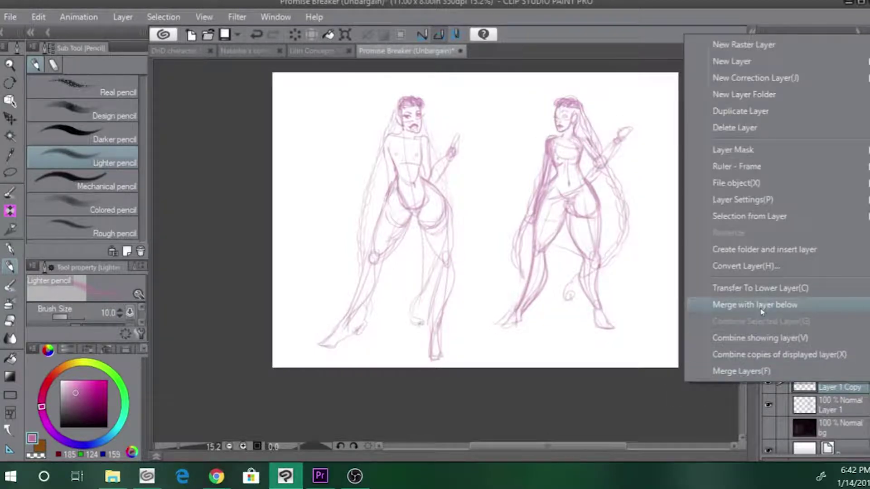
left_click(765, 306)
mouse_move(520, 211)
left_mouse_down()
mouse_move(548, 126)
mouse_move(579, 102)
mouse_move(581, 170)
mouse_move(638, 132)
mouse_move(603, 189)
mouse_move(621, 223)
mouse_move(529, 339)
mouse_move(556, 257)
mouse_move(530, 225)
mouse_move(567, 359)
left_mouse_up()
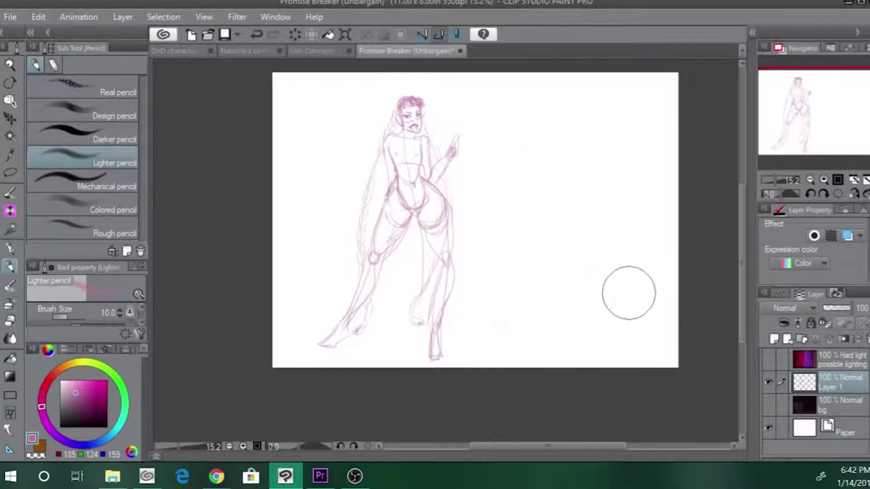
- Add a ring at the end of the braid between the legs and rework the figure's right-hand lower leg and foot
mouse_move(431, 259)
left_mouse_down()
mouse_move(433, 275)
mouse_move(417, 324)
left_mouse_up()
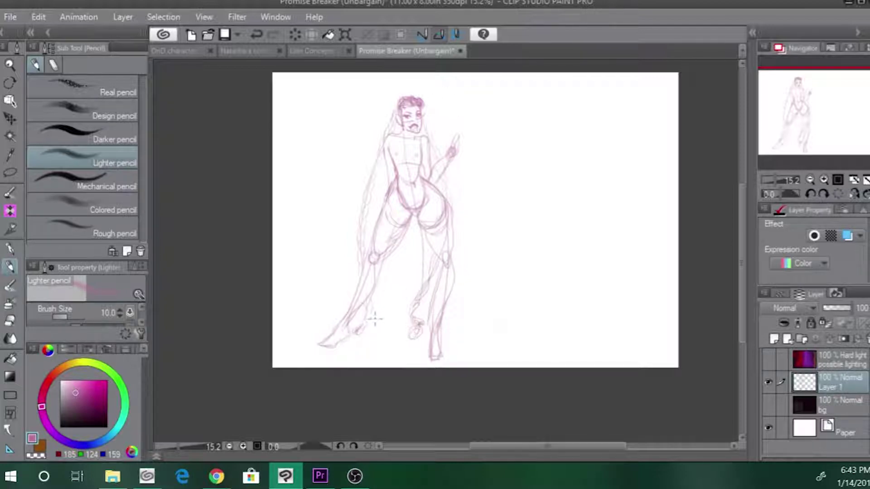
left_click_drag(454, 276, 437, 333)
mouse_move(437, 283)
left_mouse_down()
mouse_move(428, 356)
mouse_move(444, 356)
left_mouse_up()
key("ctrl+z")
- Sketch a long cloth hanging between the figure's legs, with a curved hem near the feet
mouse_move(406, 228)
left_mouse_down()
mouse_move(407, 246)
mouse_move(400, 233)
mouse_move(405, 245)
mouse_move(379, 319)
left_mouse_up()
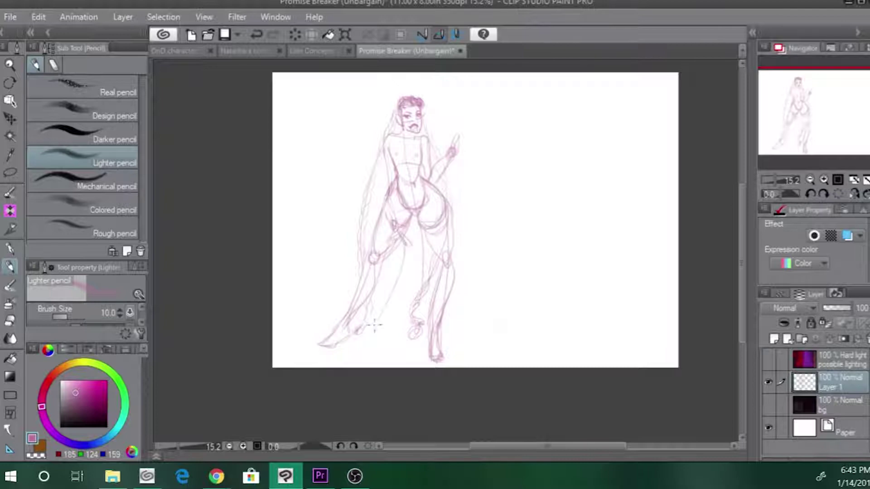
left_click_drag(410, 255, 401, 280)
left_click_drag(389, 347, 378, 320)
key("ctrl+z")
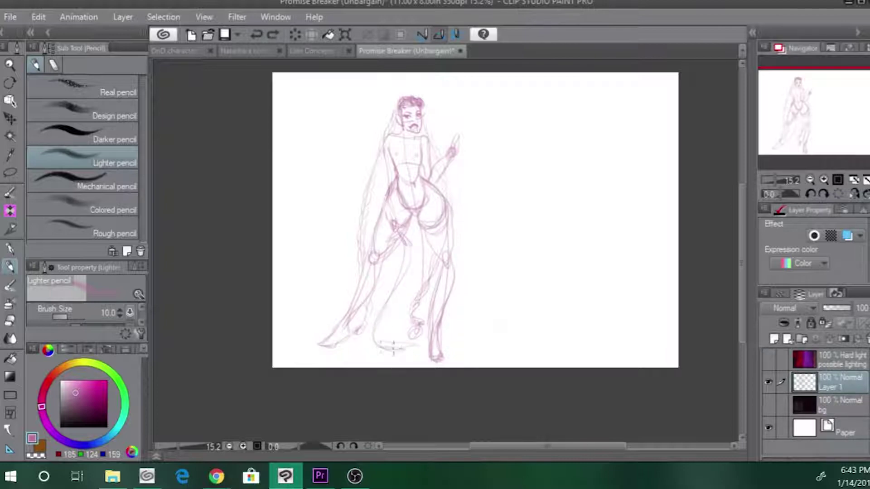
left_click_drag(394, 347, 435, 349)
- Refine the figure's left-hand eye and darken the jawline from the ear to the chin
scroll(414, 170, "up", 2)
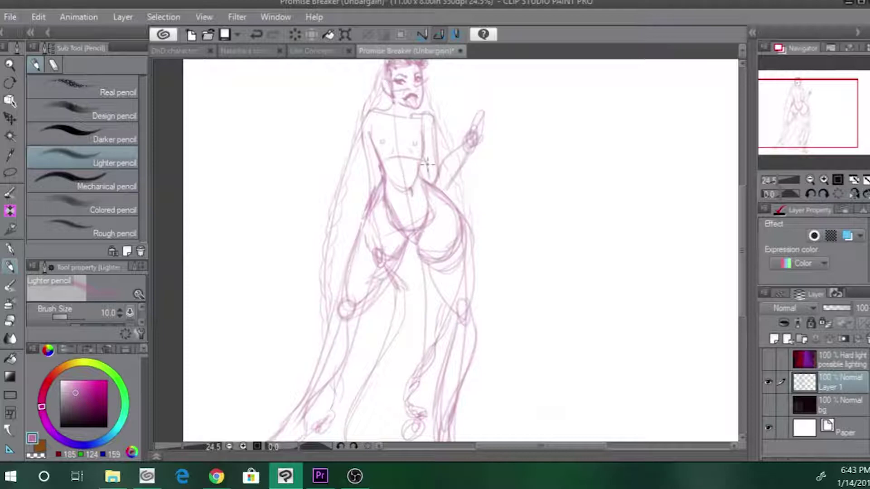
scroll(426, 163, "up", 2)
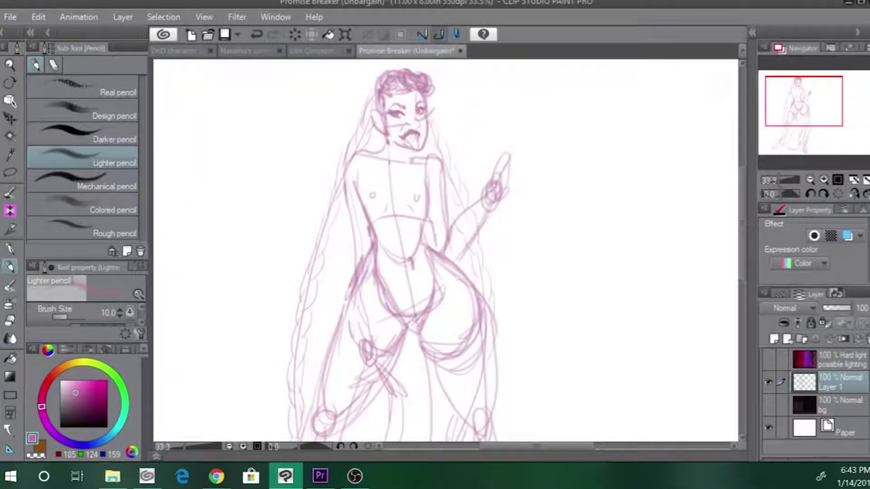
scroll(381, 186, "up", 3)
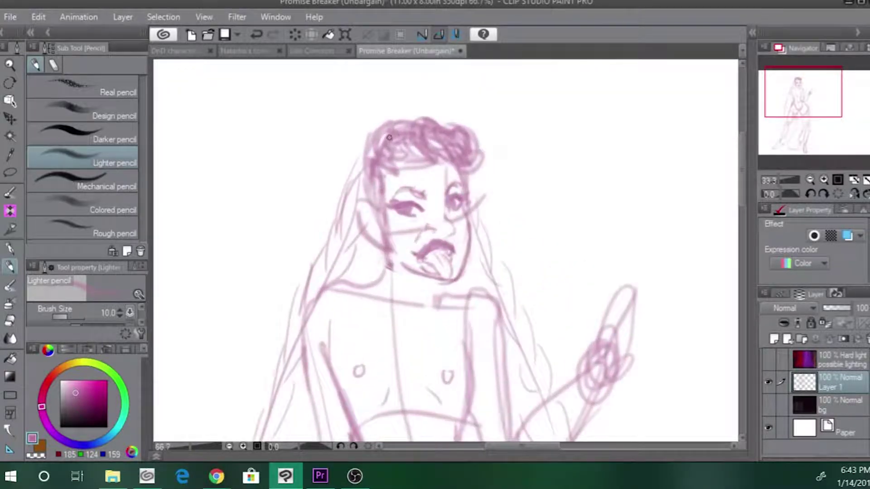
scroll(389, 138, "up", 1)
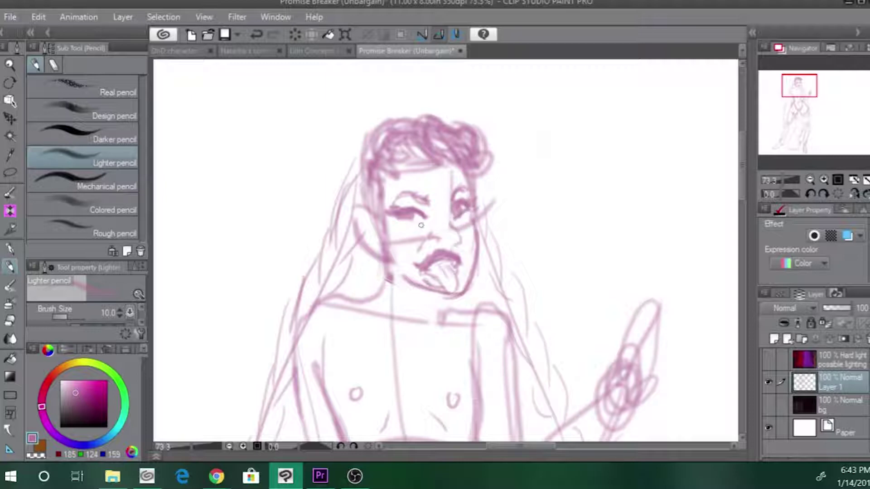
left_click_drag(421, 225, 405, 219)
mouse_move(386, 254)
left_mouse_down()
mouse_move(393, 274)
mouse_move(414, 287)
mouse_move(460, 292)
left_mouse_up()
- Select the figure's mouth with the Lasso to adjust it and clear the selection
left_click(10, 172)
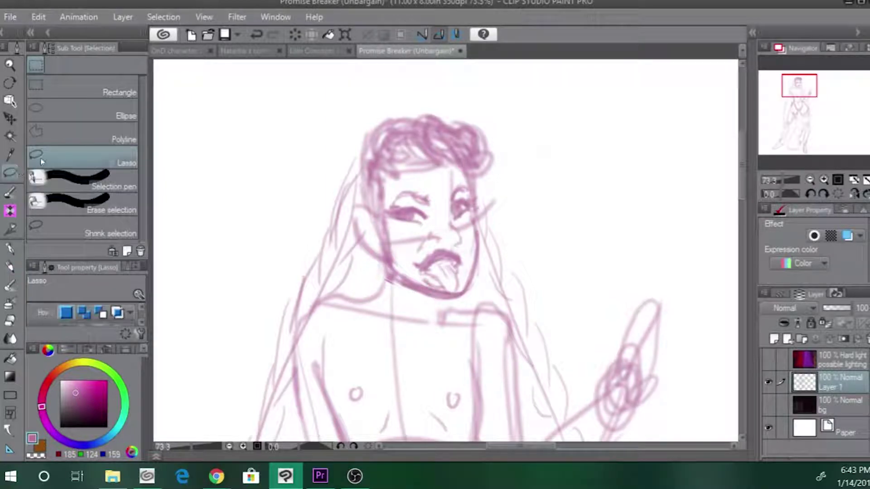
mouse_move(414, 249)
left_mouse_down()
mouse_move(415, 267)
mouse_move(426, 281)
mouse_move(449, 293)
mouse_move(465, 284)
mouse_move(470, 253)
mouse_move(454, 242)
mouse_move(414, 253)
mouse_move(435, 263)
left_mouse_up()
left_click(321, 315)
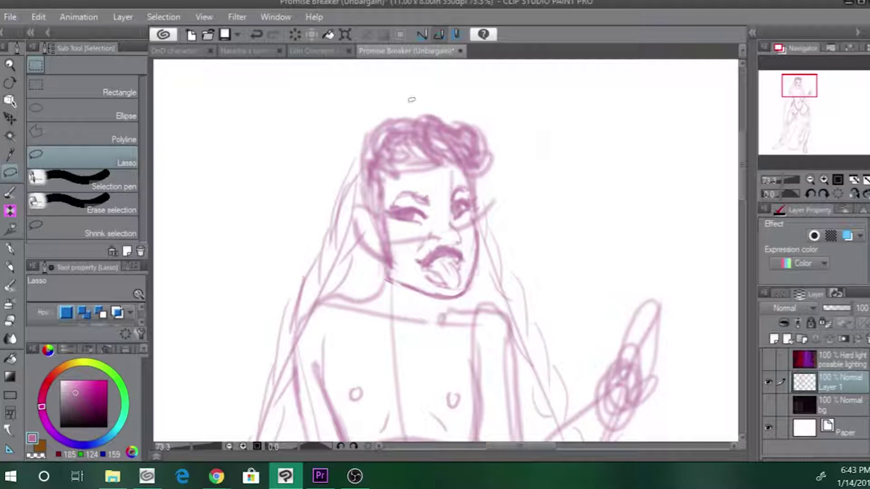
- Lasso the figure's head and hair, scale it down slightly, and clear the selection
mouse_move(345, 111)
left_mouse_down()
mouse_move(352, 248)
mouse_move(452, 300)
mouse_move(522, 156)
mouse_move(349, 114)
left_mouse_up()
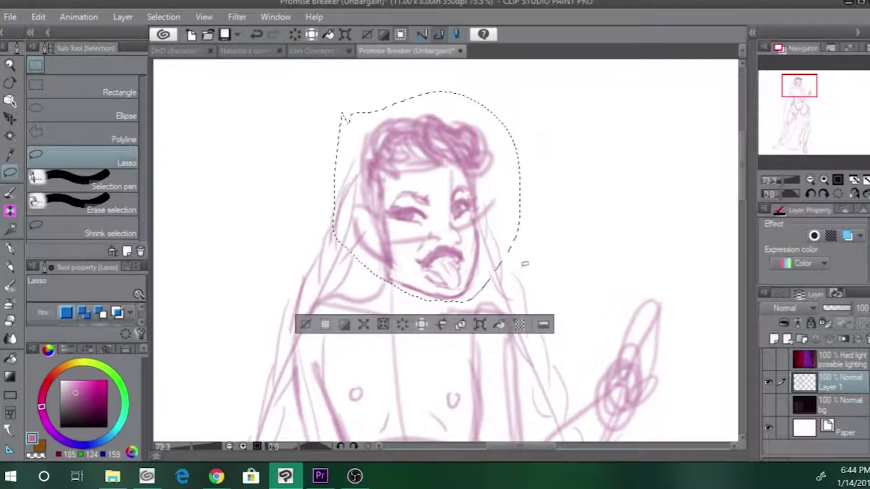
scroll(433, 218, "down", 1)
scroll(433, 218, "down", 3)
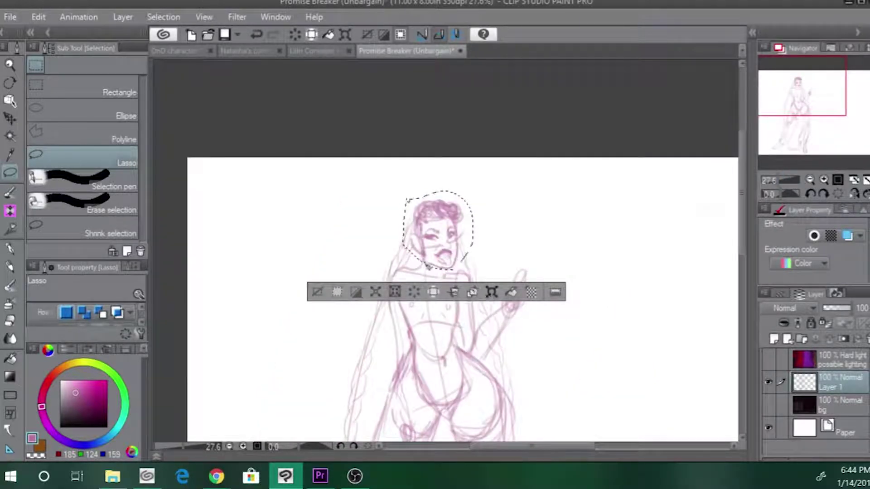
left_click(491, 292)
left_click_drag(437, 269, 437, 267)
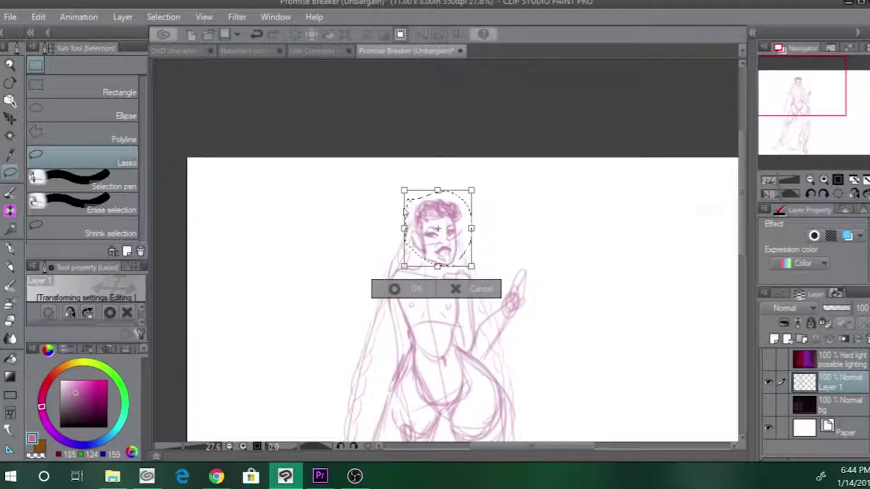
key("Return")
scroll(415, 222, "up", 5)
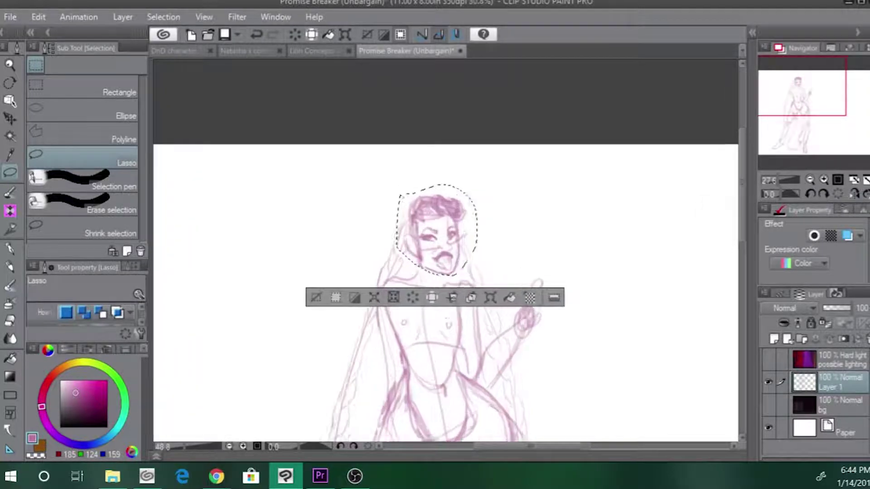
left_click_drag(428, 266, 408, 185)
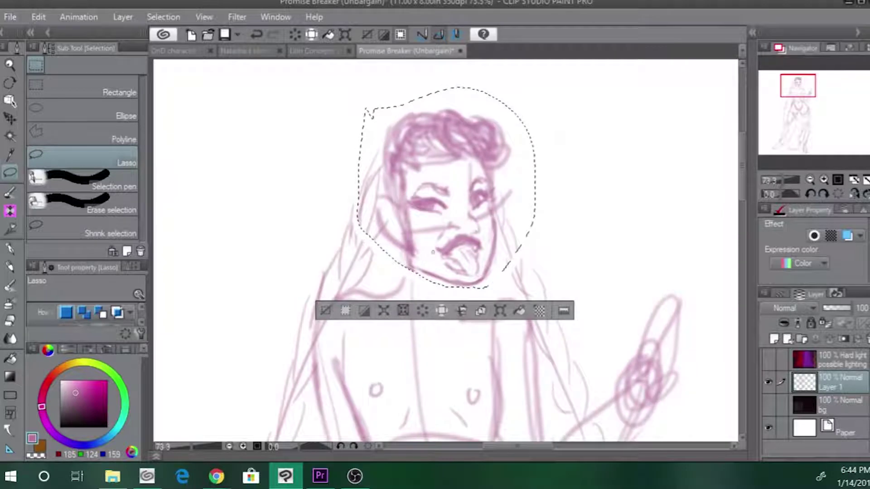
key("ctrl+z")
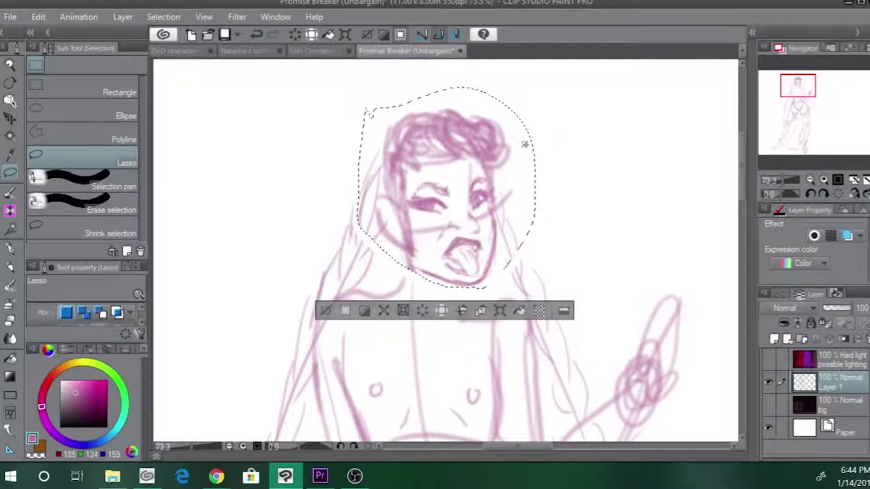
left_click(324, 308)
- Draw both sides of the neck with the Lighter pencil and darken the jawline and the left-hand shoulder curve
left_click(10, 266)
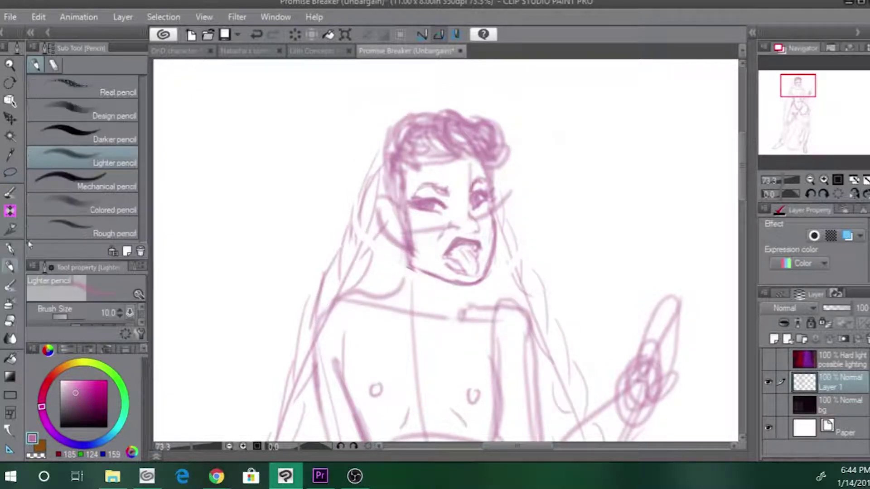
left_click_drag(462, 284, 467, 313)
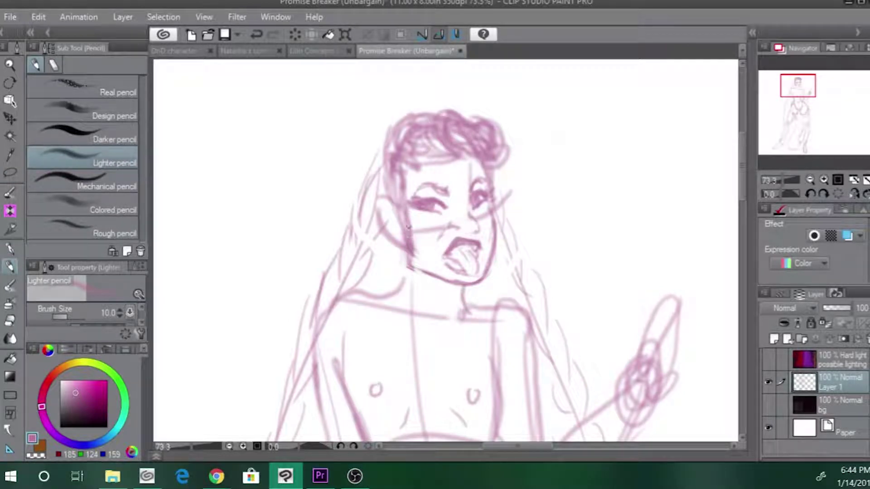
left_click_drag(411, 254, 449, 281)
mouse_move(414, 252)
left_mouse_down()
mouse_move(475, 281)
mouse_move(492, 270)
mouse_move(385, 296)
left_mouse_up()
key("ctrl+z")
key("ctrl+z")
left_click_drag(414, 266, 397, 302)
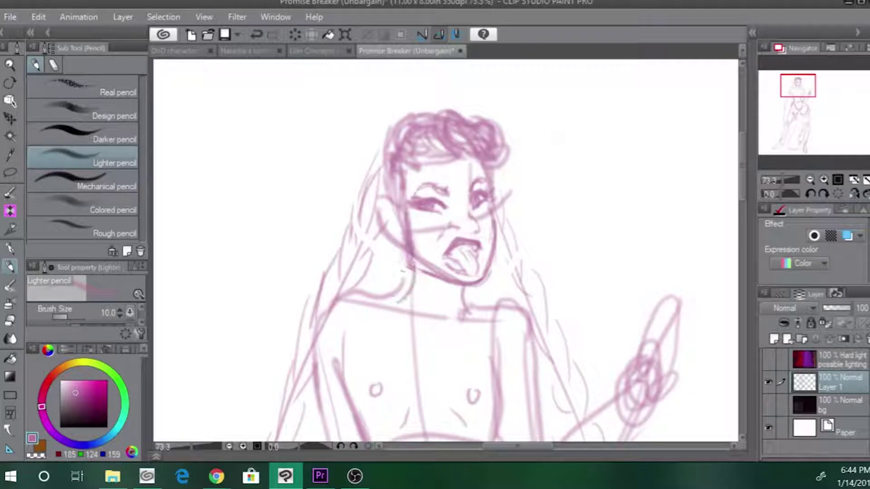
mouse_move(413, 262)
left_mouse_down()
mouse_move(362, 298)
mouse_move(410, 273)
left_mouse_up()
- Darken the ear outline and the hairline beside the temple
mouse_move(401, 229)
left_mouse_down()
mouse_move(390, 208)
mouse_move(378, 228)
mouse_move(381, 177)
mouse_move(405, 178)
left_mouse_up()
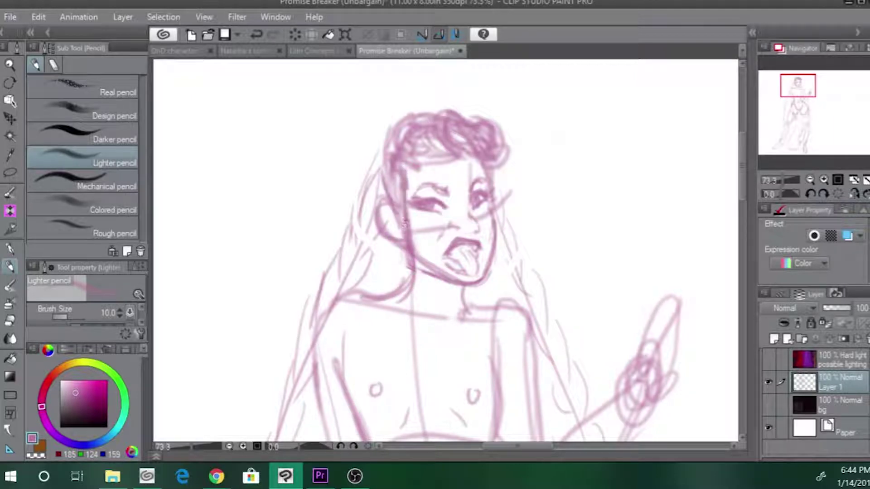
left_click_drag(403, 213, 400, 177)
left_click_drag(392, 171, 391, 206)
- Redraw the right-hand shoulder from the neck and strengthen the upper arm and the sides of the chest
left_click_drag(462, 284, 470, 310)
mouse_move(468, 303)
left_mouse_down()
mouse_move(509, 302)
mouse_move(535, 339)
left_mouse_up()
mouse_move(468, 285)
left_mouse_down()
mouse_move(449, 216)
mouse_move(515, 329)
left_mouse_up()
left_click_drag(518, 278, 521, 401)
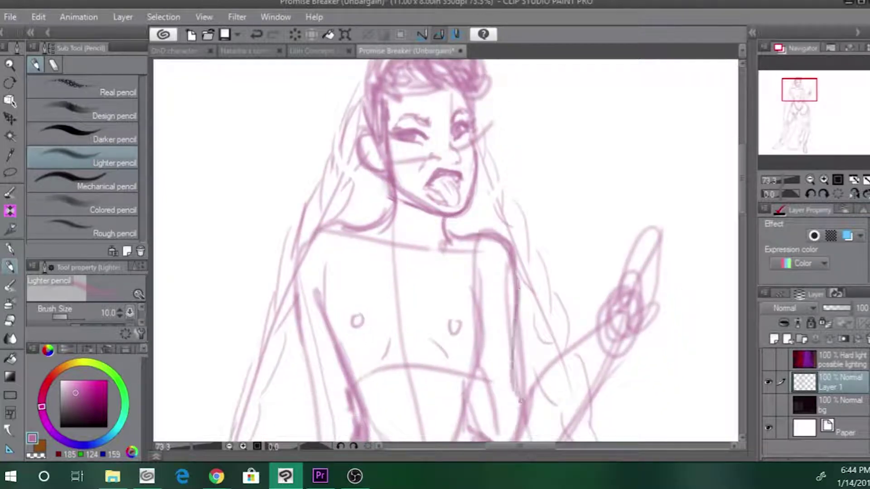
left_click_drag(467, 270, 480, 319)
left_click_drag(478, 280, 480, 297)
mouse_move(326, 316)
left_mouse_down()
mouse_move(325, 268)
mouse_move(333, 274)
left_mouse_up()
mouse_move(363, 235)
left_mouse_down()
mouse_move(432, 264)
mouse_move(471, 297)
left_mouse_up()
- Darken the waist and both hip contours, continuing down the outside of the left-hand thigh
scroll(431, 272, "down", 5)
left_click_drag(466, 290, 492, 319)
mouse_move(345, 258)
left_mouse_down()
mouse_move(365, 301)
mouse_move(342, 337)
mouse_move(387, 142)
left_mouse_up()
left_click_drag(379, 224, 369, 254)
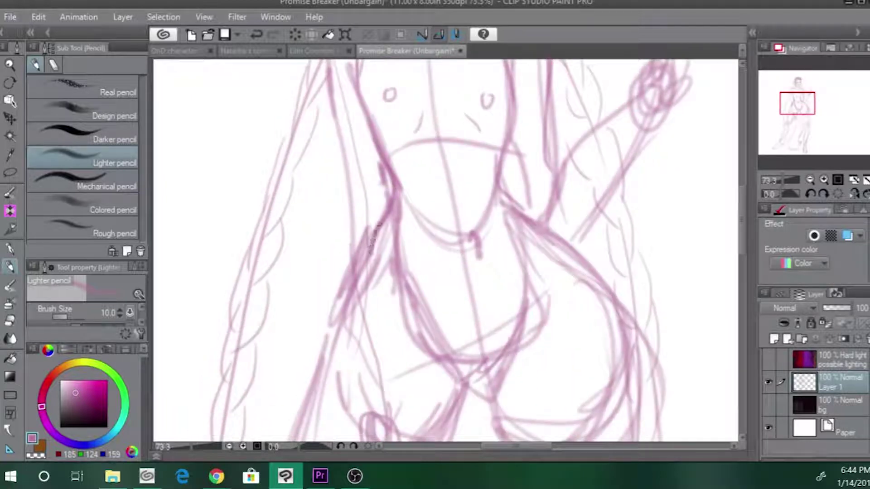
left_click_drag(510, 204, 534, 220)
left_click_drag(369, 247, 327, 365)
- Strengthen the inner thigh lines and the crotch area where the two legs meet
scroll(358, 257, "down", 5)
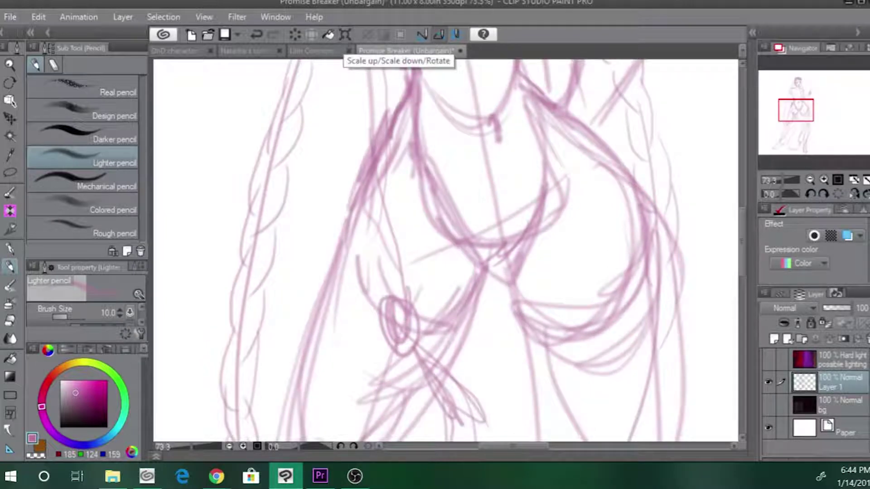
left_click_drag(488, 263, 448, 365)
left_click_drag(482, 286, 449, 356)
left_click_drag(497, 253, 521, 298)
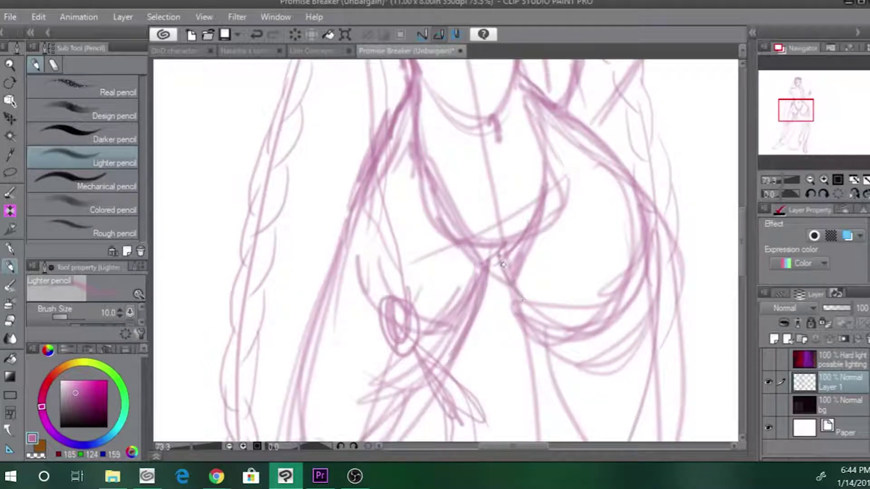
left_click_drag(502, 264, 523, 302)
left_click_drag(497, 233, 414, 220)
- Redraw the right-hand thigh with a darker outer hip line and a firm inner contour down to the knee
mouse_move(551, 163)
left_mouse_down()
mouse_move(574, 265)
mouse_move(505, 117)
mouse_move(537, 145)
mouse_move(572, 265)
left_mouse_up()
key("ctrl+z")
left_click_drag(478, 102, 579, 269)
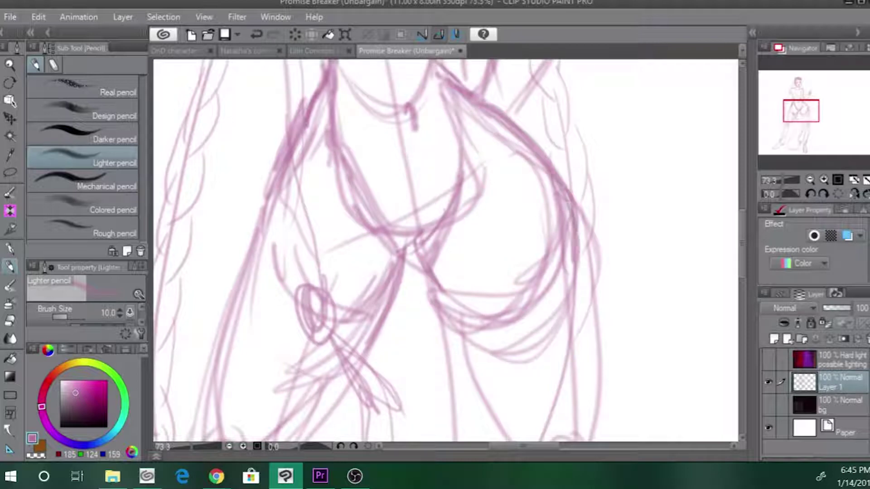
mouse_move(559, 185)
left_mouse_down()
mouse_move(592, 390)
mouse_move(586, 266)
mouse_move(602, 283)
mouse_move(585, 377)
left_mouse_up()
key("ctrl+z")
mouse_move(427, 191)
left_mouse_down()
mouse_move(451, 259)
mouse_move(550, 418)
left_mouse_up()
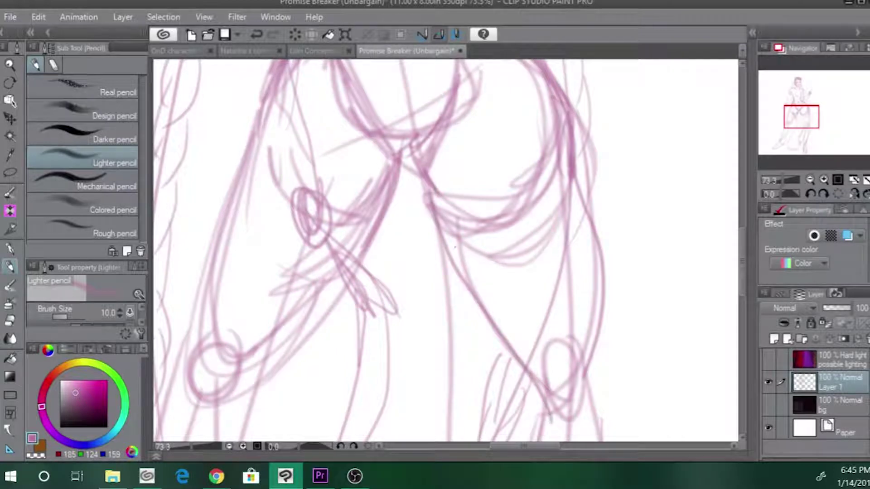
left_click_drag(470, 251, 454, 125)
left_click_drag(577, 213, 576, 285)
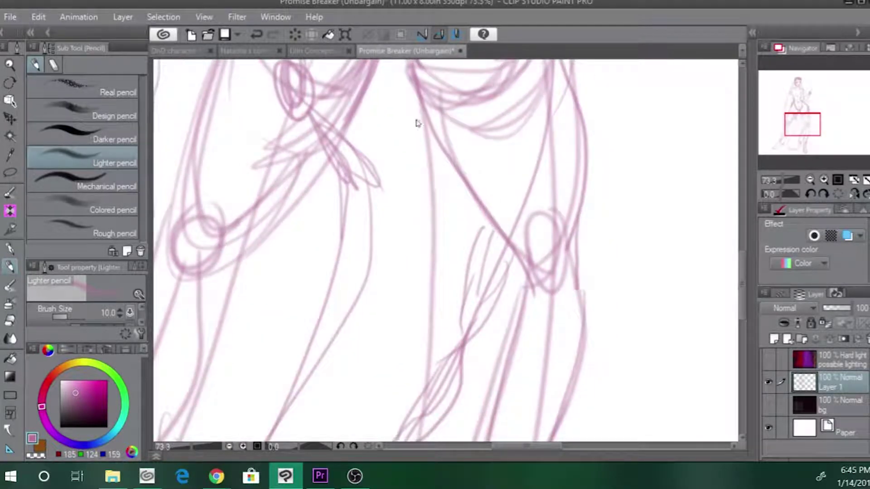
- Rework the right-hand knee and darken the contours of the lower leg down to the ankle
key("ctrl+z")
key("ctrl+z")
mouse_move(419, 84)
left_mouse_down()
mouse_move(531, 313)
mouse_move(482, 223)
mouse_move(533, 299)
mouse_move(560, 286)
mouse_move(559, 297)
left_mouse_up()
key("ctrl+z")
left_click_drag(562, 272, 565, 236)
mouse_move(573, 199)
left_mouse_down()
mouse_move(577, 223)
mouse_move(551, 409)
left_mouse_up()
mouse_move(557, 281)
left_mouse_down()
mouse_move(574, 178)
mouse_move(546, 380)
left_mouse_up()
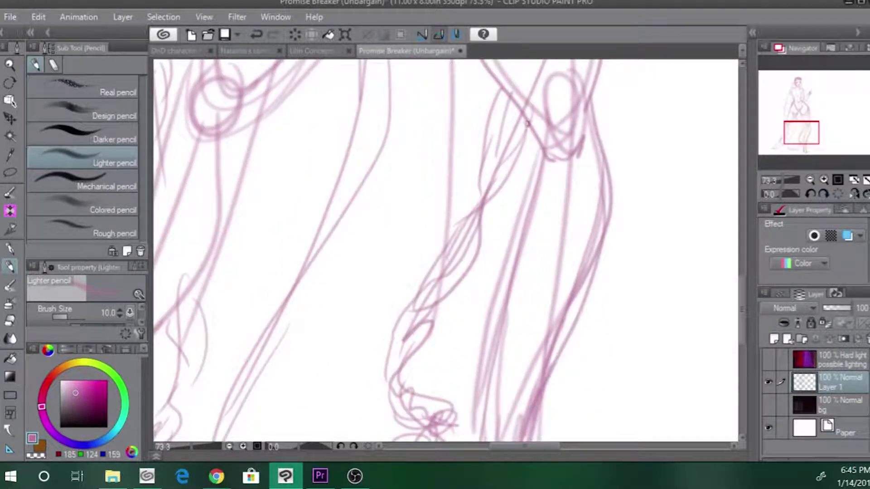
mouse_move(535, 155)
left_mouse_down()
mouse_move(480, 427)
mouse_move(502, 279)
left_mouse_up()
mouse_move(560, 225)
left_mouse_down()
mouse_move(555, 241)
mouse_move(502, 241)
mouse_move(507, 298)
mouse_move(492, 350)
mouse_move(510, 430)
mouse_move(575, 426)
left_mouse_up()
left_click_drag(546, 315, 574, 433)
- Darken the upper inner contour of the left-hand thigh behind the hand
left_click_drag(324, 109, 522, 338)
left_click_drag(412, 109, 380, 353)
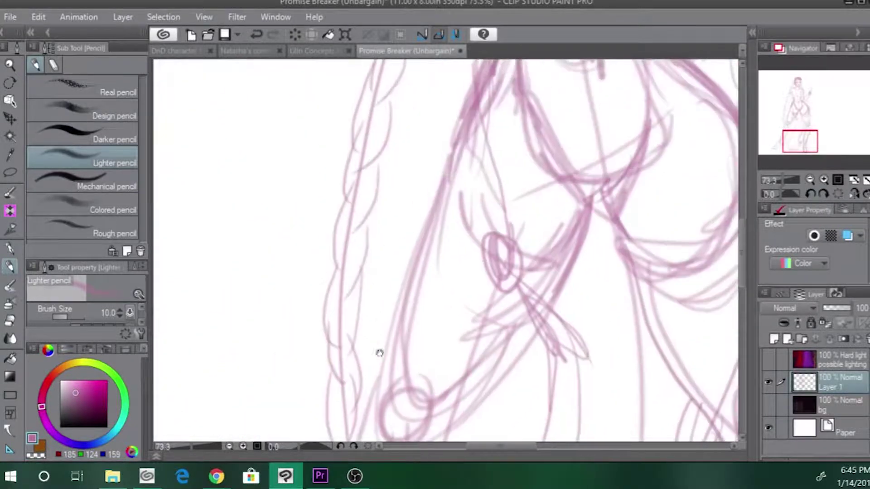
left_click_drag(463, 277, 389, 347)
left_click_drag(517, 271, 498, 316)
left_click_drag(521, 272, 493, 324)
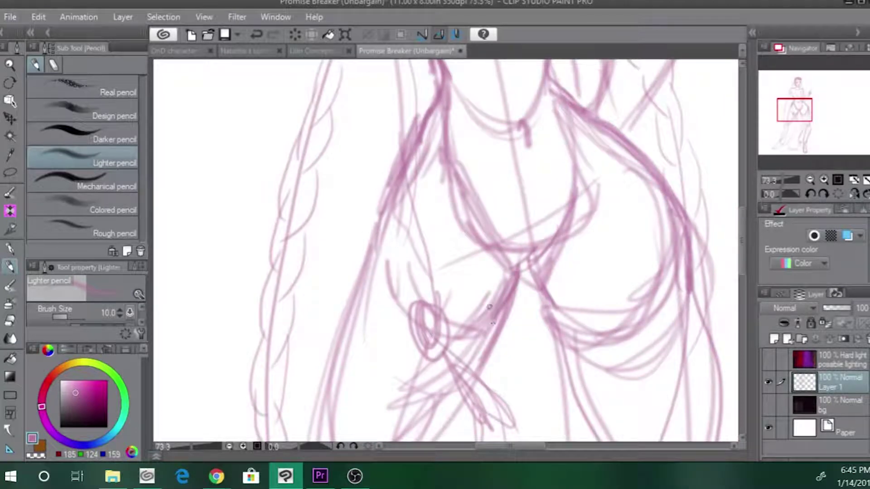
- Add a small curve on the upper chest and rework the navel marks on the belly's centre line
mouse_move(427, 111)
left_mouse_down()
mouse_move(374, 278)
mouse_move(385, 218)
mouse_move(431, 133)
left_mouse_up()
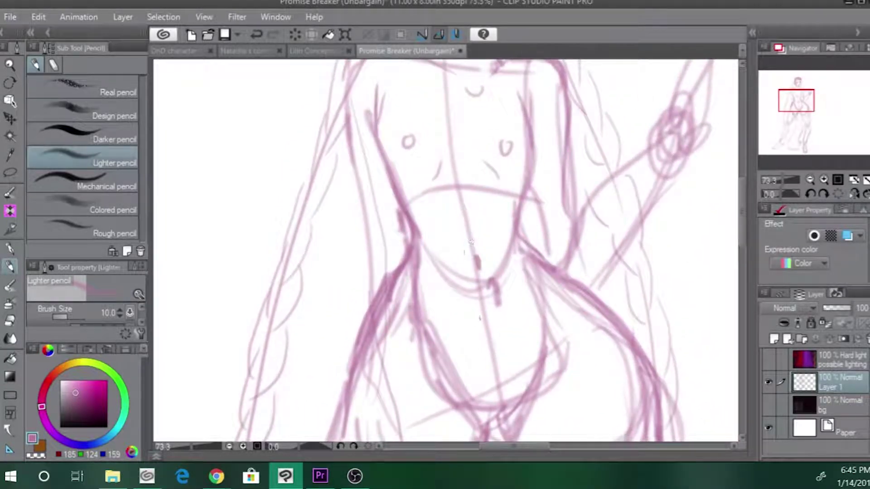
mouse_move(496, 286)
left_mouse_down()
mouse_move(499, 305)
mouse_move(494, 284)
left_mouse_up()
mouse_move(543, 365)
left_mouse_down()
mouse_move(494, 408)
mouse_move(529, 376)
left_mouse_up()
left_click_drag(451, 316, 495, 212)
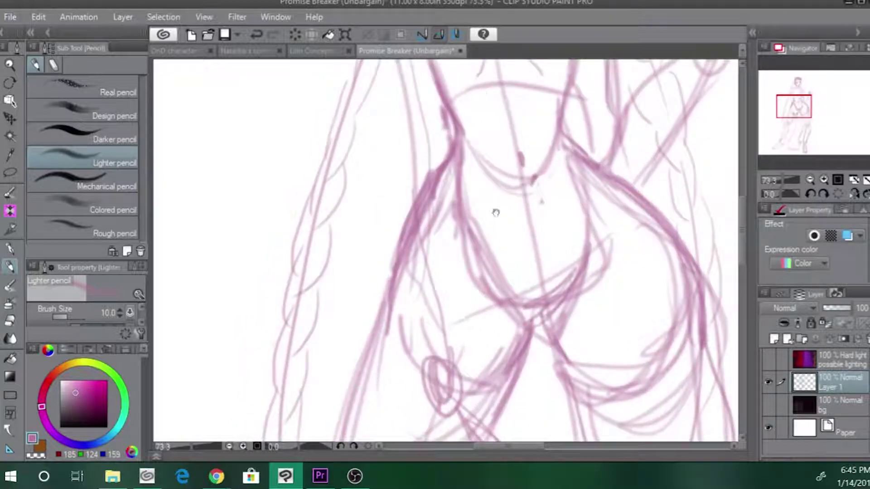
- Strengthen the left-hand leg's outline along the outer thigh, the knee and both sides of the shin
left_click(772, 180)
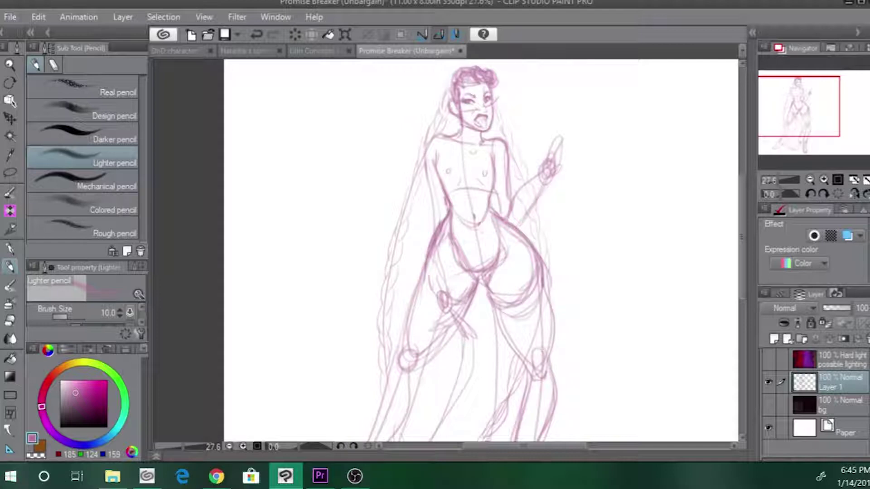
left_click(355, 476)
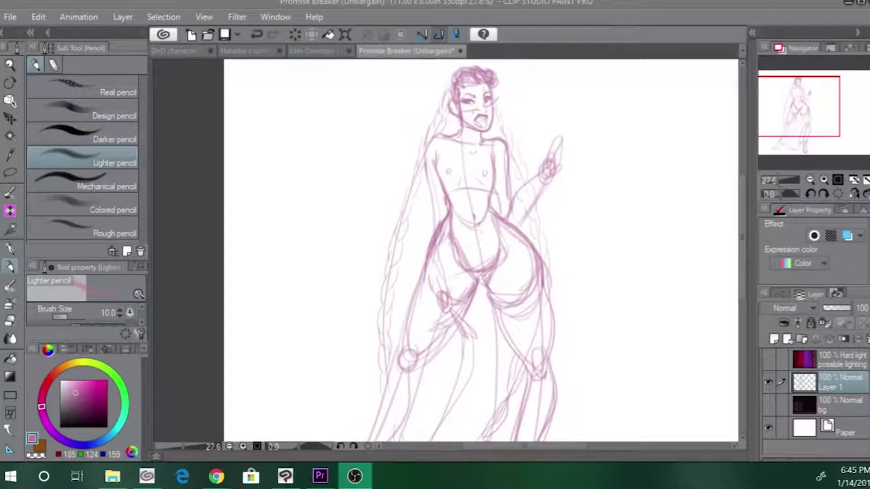
left_click_drag(454, 304, 479, 209)
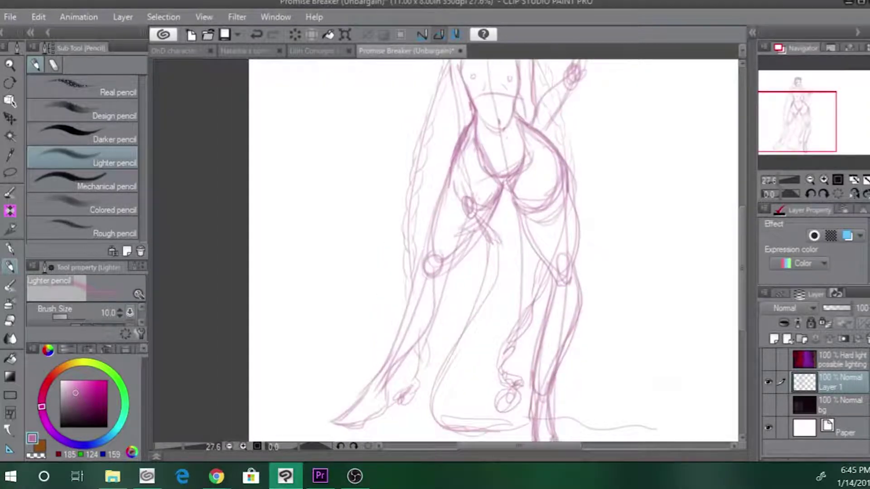
left_click_drag(464, 237, 439, 302)
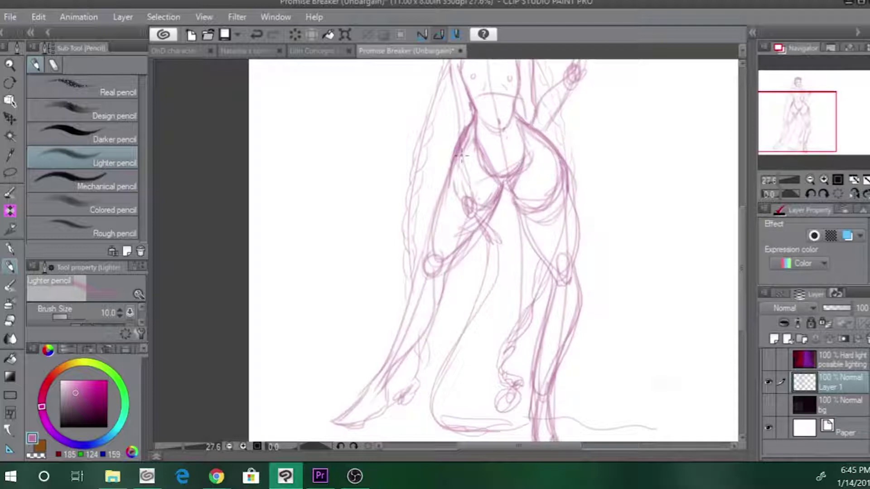
key("ctrl+z")
mouse_move(450, 258)
left_mouse_down()
mouse_move(437, 272)
mouse_move(434, 300)
left_mouse_up()
mouse_move(457, 156)
left_mouse_down()
mouse_move(434, 248)
mouse_move(417, 272)
left_mouse_up()
left_click_drag(452, 247, 391, 375)
mouse_move(429, 263)
left_mouse_down()
mouse_move(404, 353)
mouse_move(369, 382)
left_mouse_up()
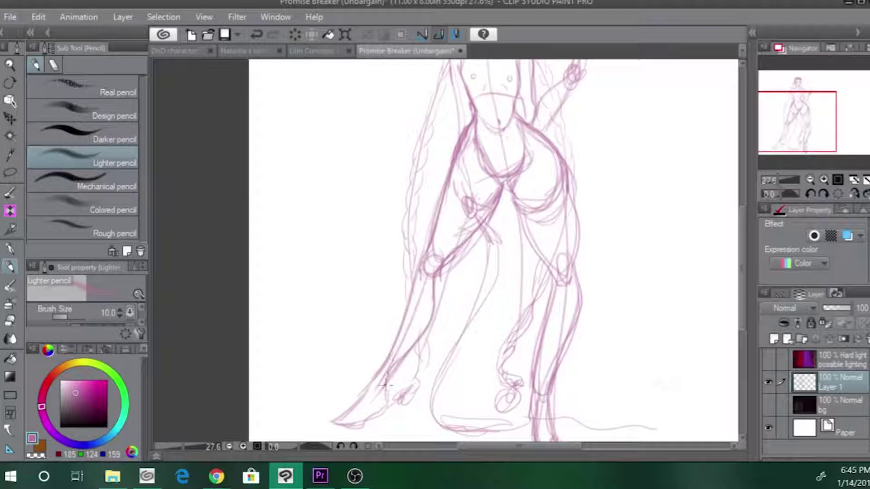
- Define the left-hand ankle and foot with darker contours and a firm sole line
mouse_move(402, 356)
left_mouse_down()
mouse_move(386, 404)
mouse_move(372, 419)
mouse_move(339, 428)
left_mouse_up()
mouse_move(367, 394)
left_mouse_down()
mouse_move(343, 430)
mouse_move(367, 426)
left_mouse_up()
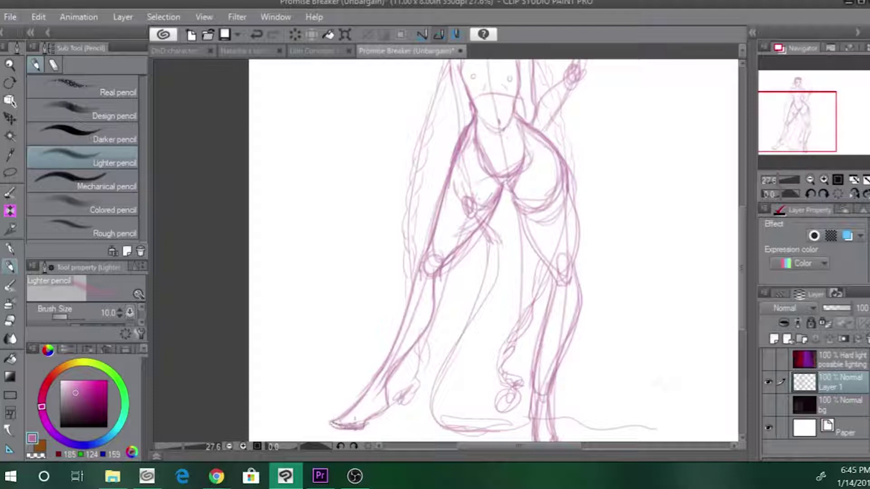
left_click_drag(428, 304, 418, 341)
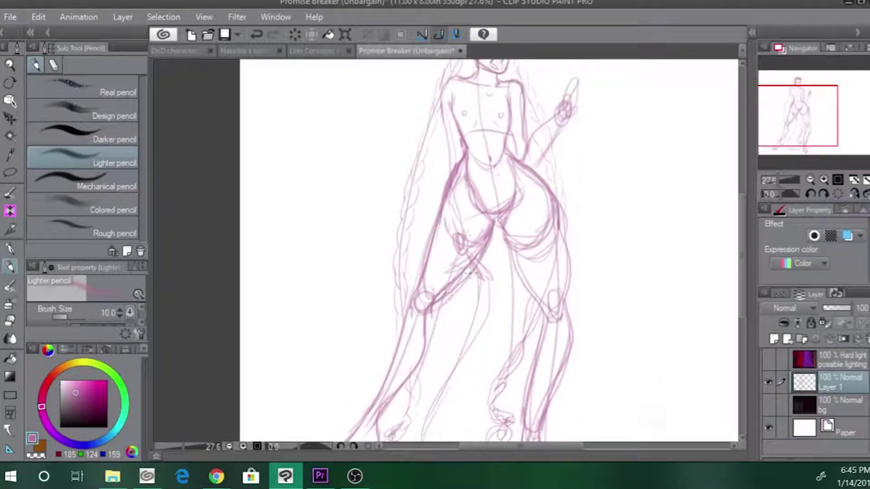
- Draw a fuller calf curve on the left-hand leg from below the knee toward the ankle
left_click_drag(448, 286, 496, 225)
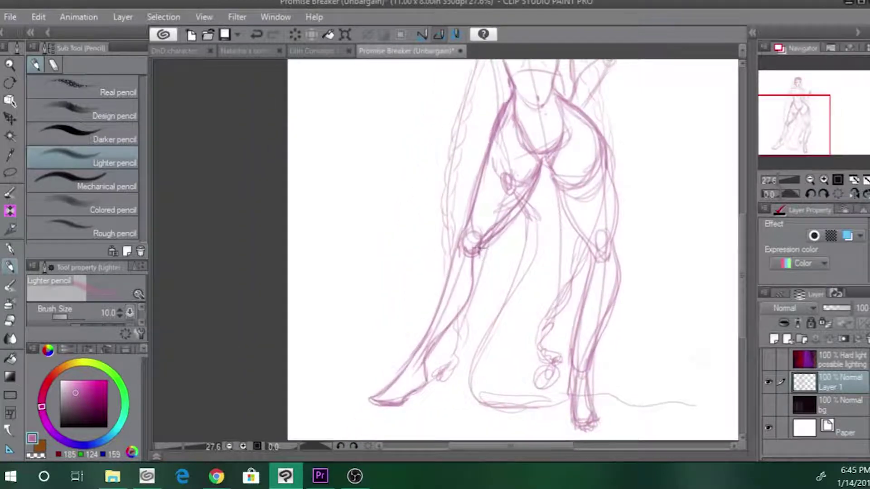
mouse_move(482, 256)
left_mouse_down()
mouse_move(479, 301)
mouse_move(447, 326)
left_mouse_up()
mouse_move(475, 303)
left_mouse_down()
mouse_move(487, 268)
mouse_move(446, 332)
left_mouse_up()
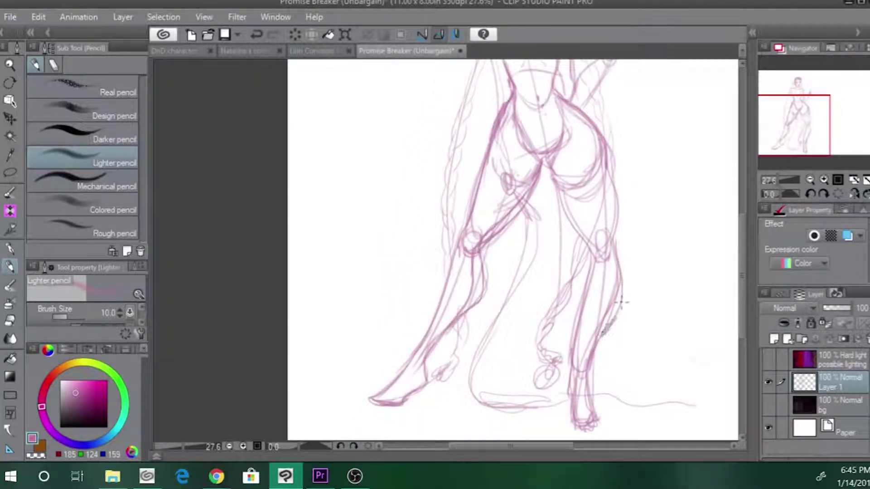
- Redraw the inner contour of the right-hand lower leg from the knee toward the ankle and darken the kneecap's lower edge
left_click_drag(588, 265, 573, 287)
left_click_drag(579, 284, 565, 315)
key("ctrl+z")
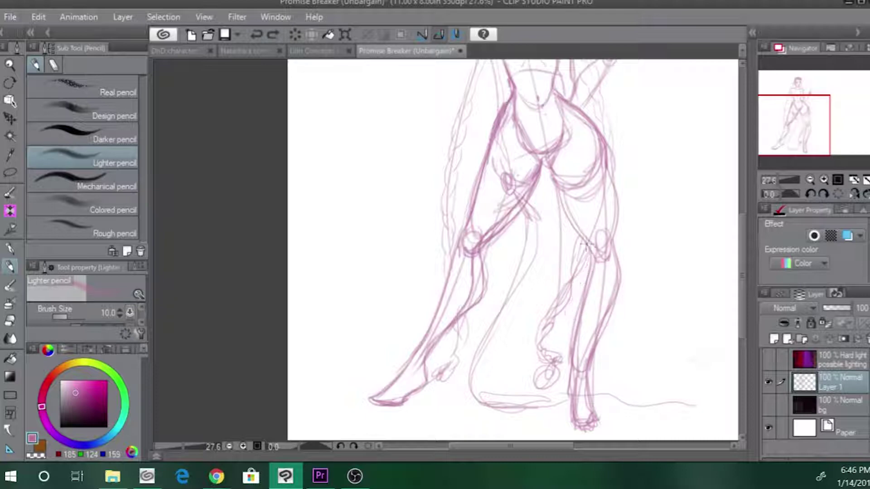
left_click_drag(589, 255, 575, 289)
key("ctrl+z")
mouse_move(589, 248)
left_mouse_down()
mouse_move(578, 267)
mouse_move(572, 386)
mouse_move(573, 362)
left_mouse_up()
key("ctrl+z")
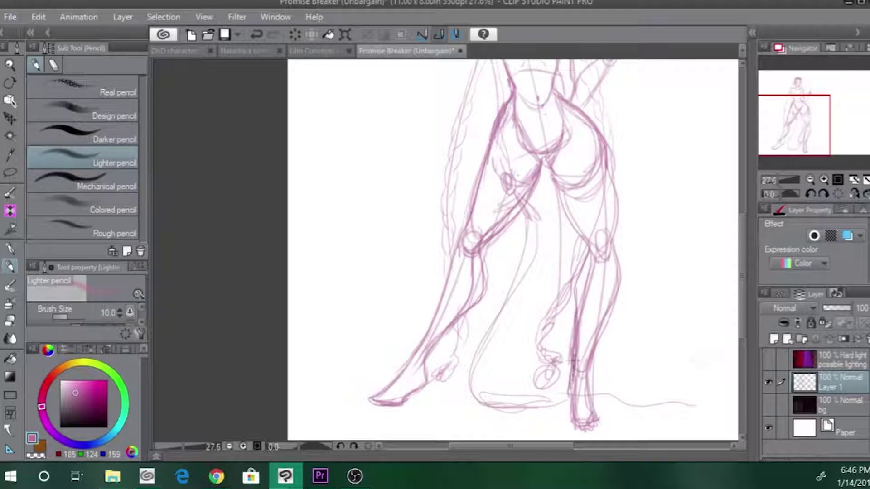
left_click_drag(589, 251, 574, 320)
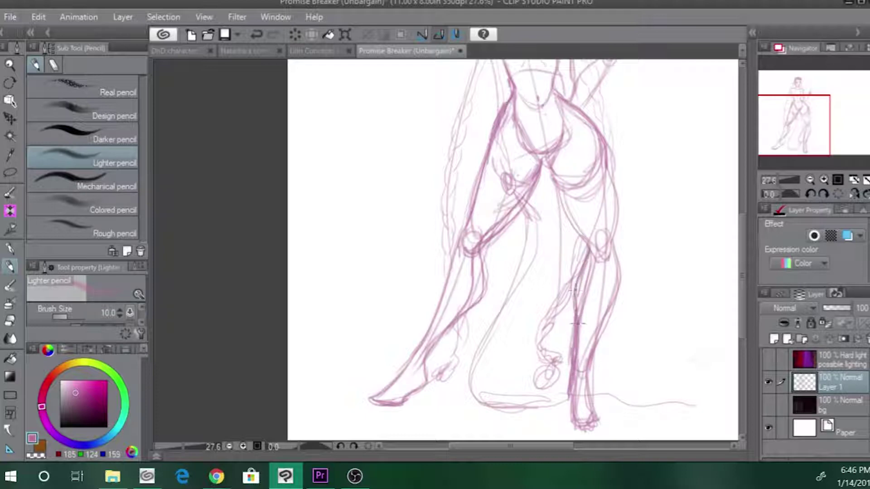
left_click_drag(609, 245, 605, 274)
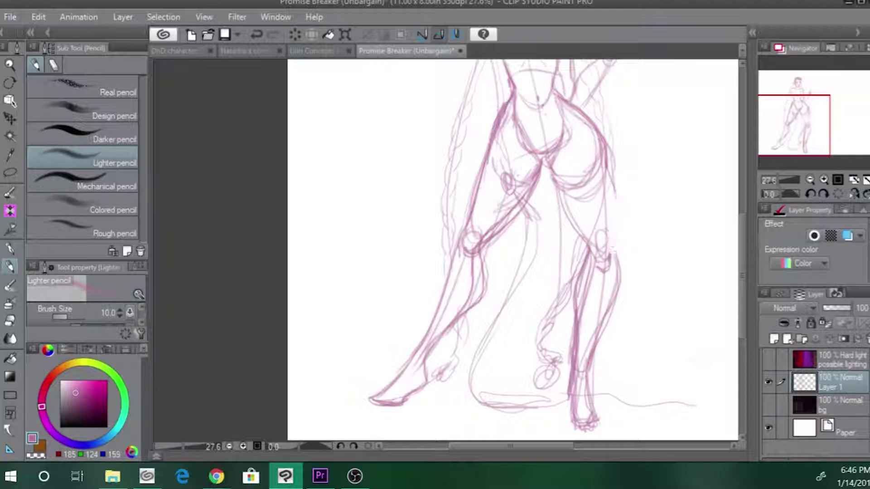
- Redraw the right-hand leg's outer thigh contour as one smooth curve from below the hip to the knee
left_click_drag(610, 152, 622, 229)
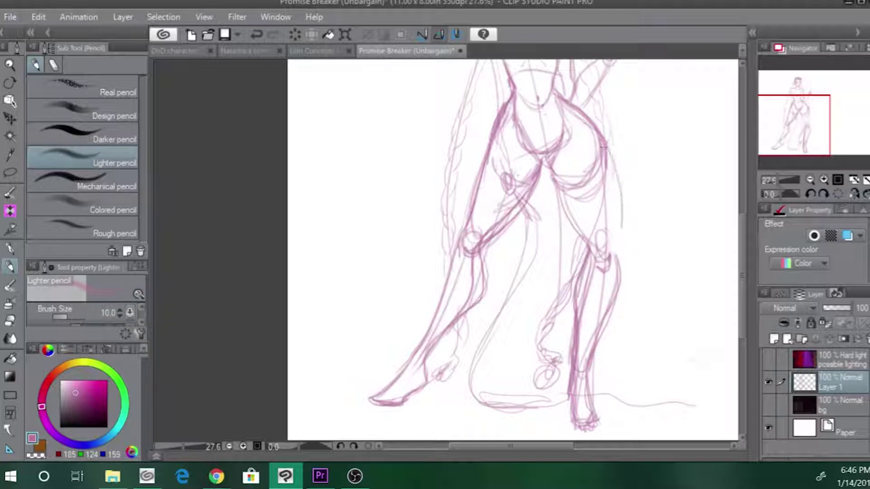
key("ctrl+z")
left_click_drag(607, 155, 616, 243)
key("ctrl+z")
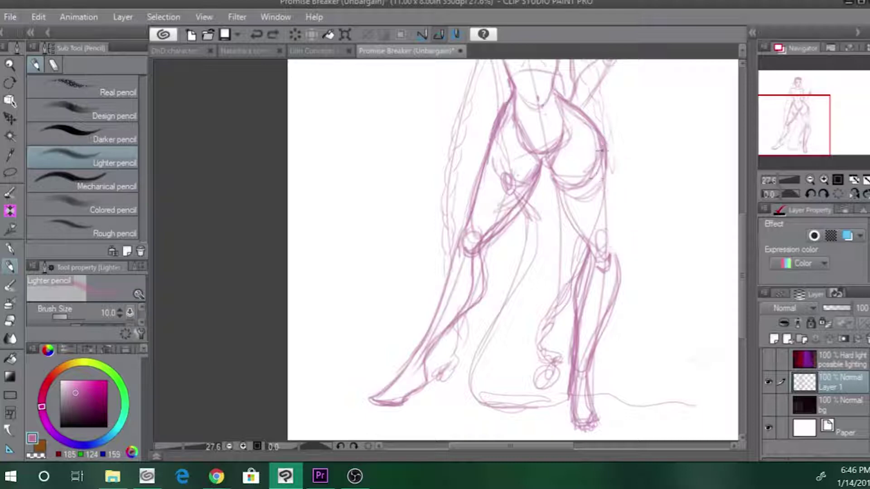
left_click_drag(608, 164, 615, 247)
key("ctrl+z")
left_click_drag(609, 161, 617, 261)
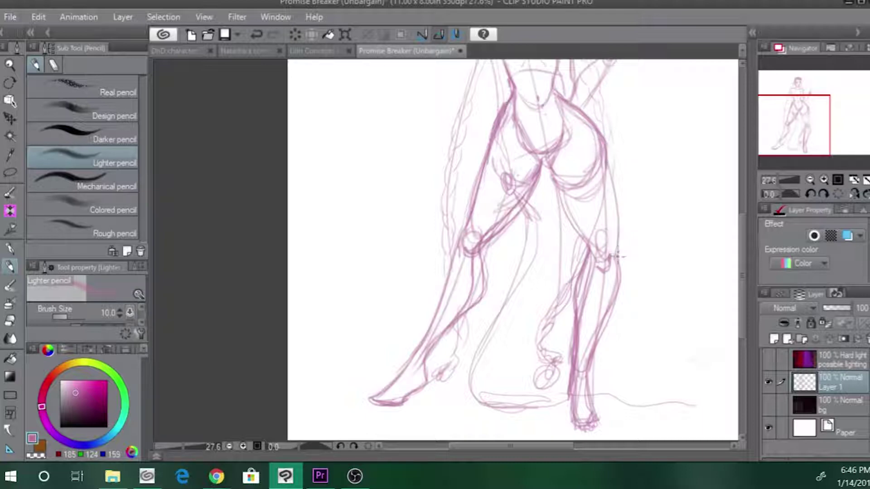
key("ctrl+z")
left_click_drag(610, 164, 618, 245)
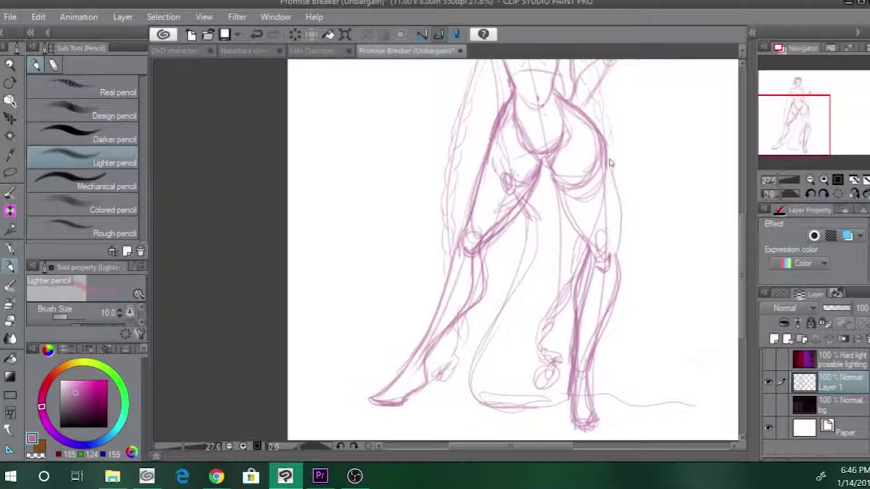
key("ctrl+z")
left_click_drag(607, 159, 614, 251)
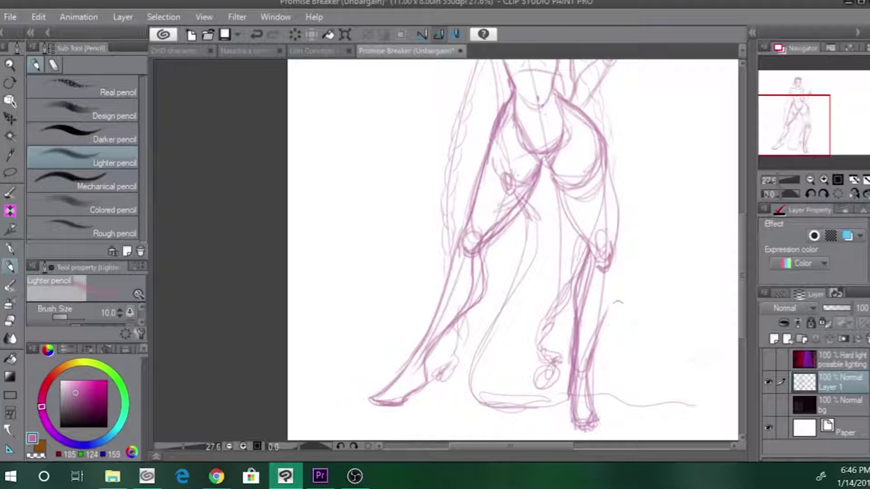
- Redraw the right-hand leg's outer calf contour from the knee down toward the ankle
key("ctrl+z")
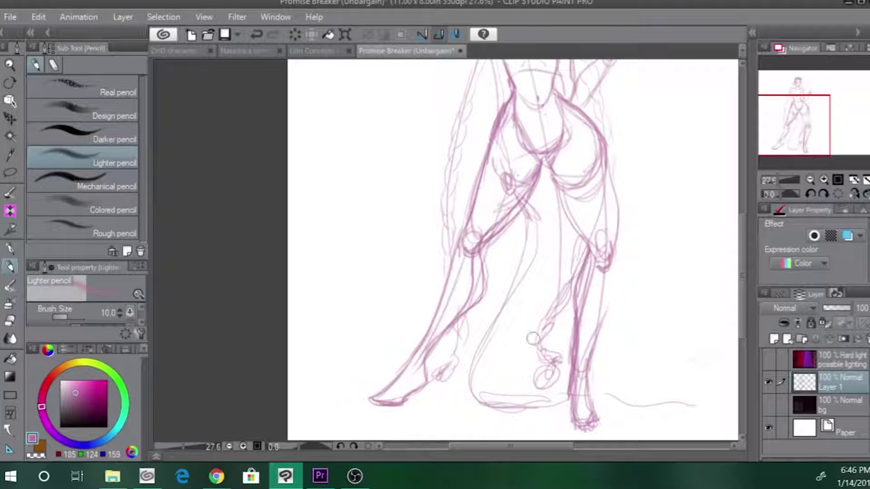
left_click_drag(613, 259, 593, 338)
key("ctrl+z")
left_click_drag(614, 264, 581, 379)
key("ctrl+z")
key("ctrl+z")
left_click_drag(596, 339, 588, 355)
left_click_drag(593, 292, 602, 234)
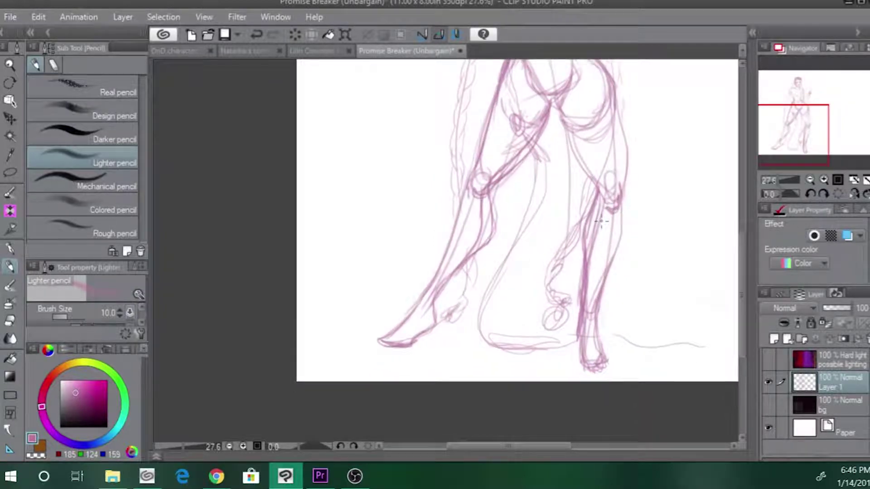
- Erase the right-hand leg's ankle and foot and redraw them with a cleaner, simpler outline
left_click_drag(579, 325, 573, 358)
left_click_drag(595, 372, 604, 362)
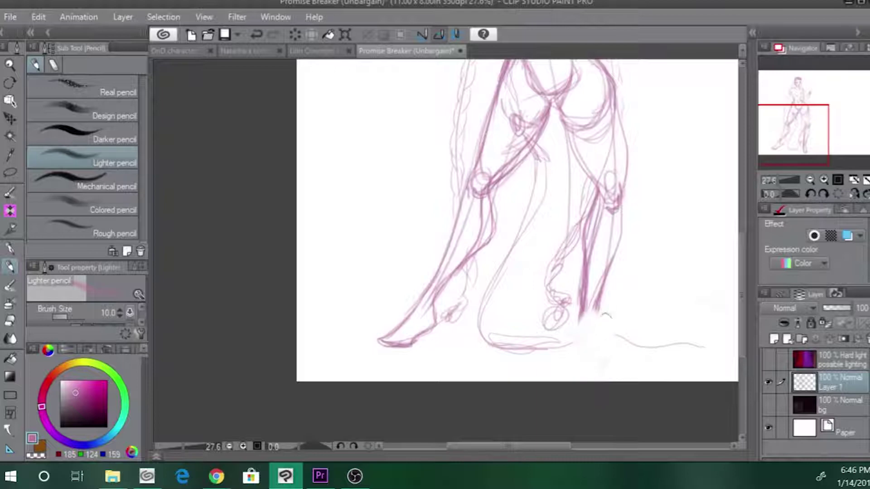
mouse_move(582, 313)
left_mouse_down()
mouse_move(576, 271)
mouse_move(587, 326)
left_mouse_up()
left_click_drag(585, 279, 582, 340)
mouse_move(599, 294)
left_mouse_down()
mouse_move(606, 346)
mouse_move(582, 352)
mouse_move(600, 365)
mouse_move(606, 357)
mouse_move(582, 342)
left_mouse_up()
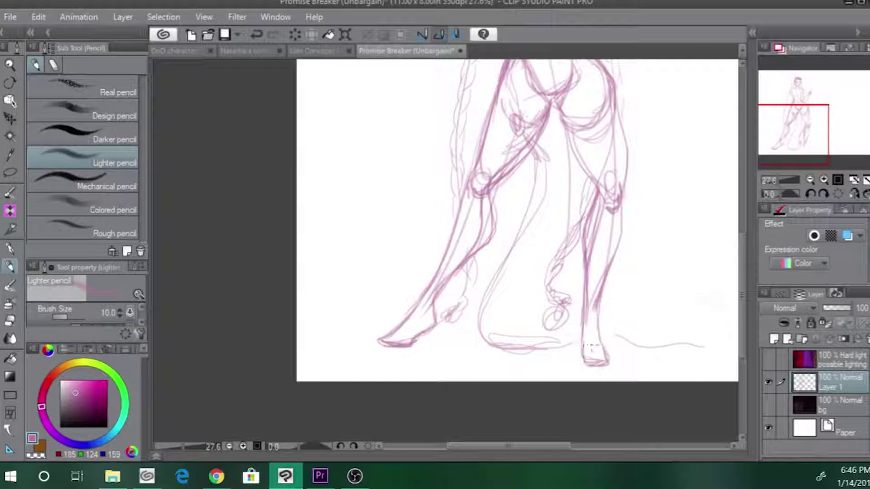
- Erase the left-hand thigh's rough contours and redraw its inner and outer outlines from the hip to the knee
left_click_drag(466, 203, 492, 300)
mouse_move(509, 199)
left_mouse_down()
mouse_move(518, 161)
mouse_move(506, 234)
mouse_move(518, 161)
left_mouse_up()
left_click_drag(546, 239, 527, 264)
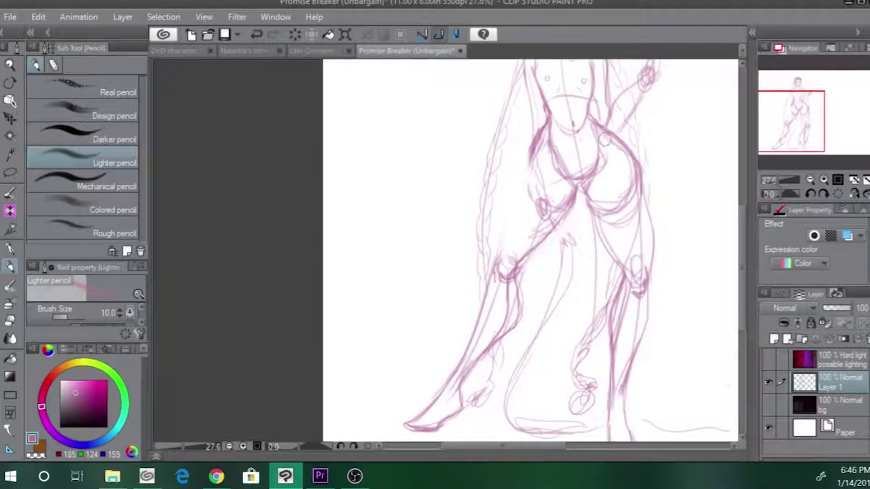
key("ctrl+z")
mouse_move(567, 196)
left_mouse_down()
mouse_move(540, 240)
mouse_move(574, 178)
left_mouse_up()
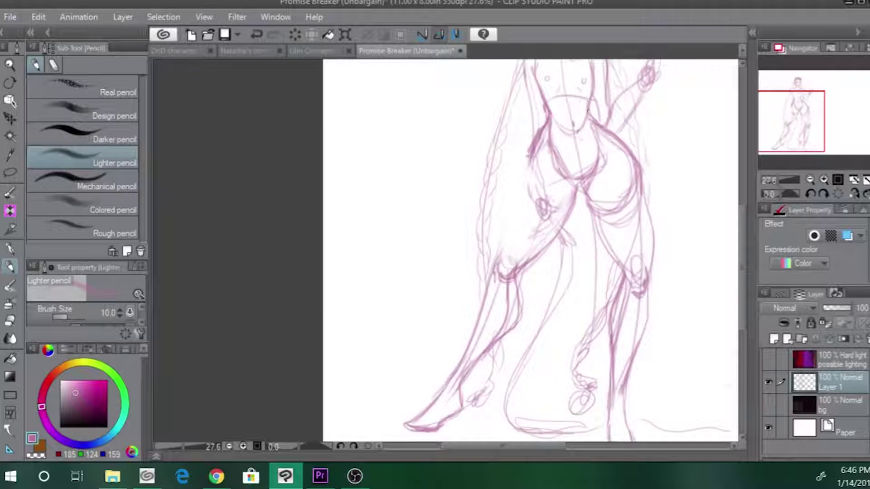
mouse_move(522, 168)
left_mouse_down()
mouse_move(495, 274)
mouse_move(517, 207)
mouse_move(504, 181)
mouse_move(472, 267)
mouse_move(453, 374)
left_mouse_up()
key("ctrl+z")
- Strengthen the left-hand arm's outline, touch up the hair beside the neck and refine the raised hand
left_click_drag(486, 78, 482, 104)
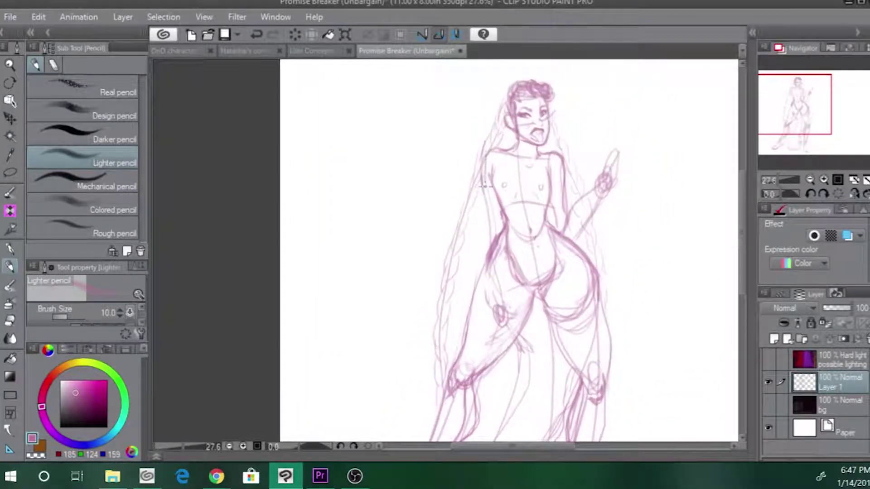
left_click_drag(499, 141, 507, 125)
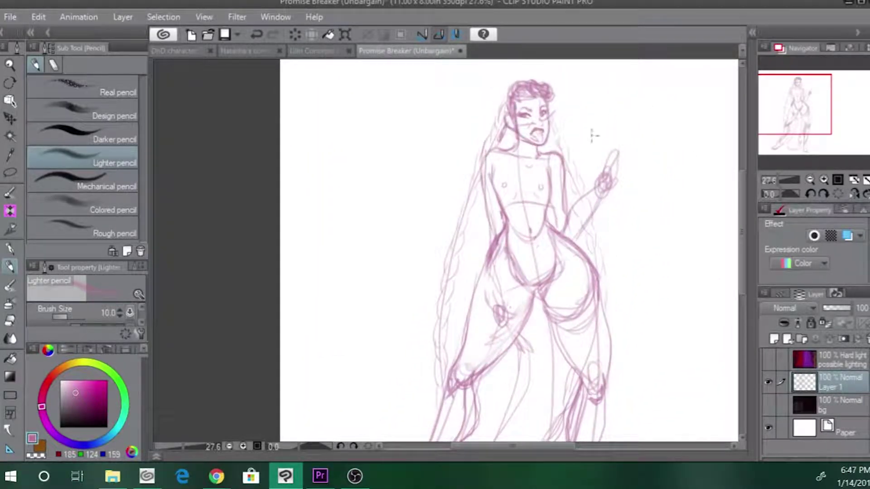
mouse_move(604, 172)
left_mouse_down()
mouse_move(611, 144)
mouse_move(609, 168)
mouse_move(618, 150)
mouse_move(622, 171)
mouse_move(603, 168)
left_mouse_up()
- Show the possible lighting and bg layers and fit the whole illustration in the view
left_click(768, 361)
left_click(768, 405)
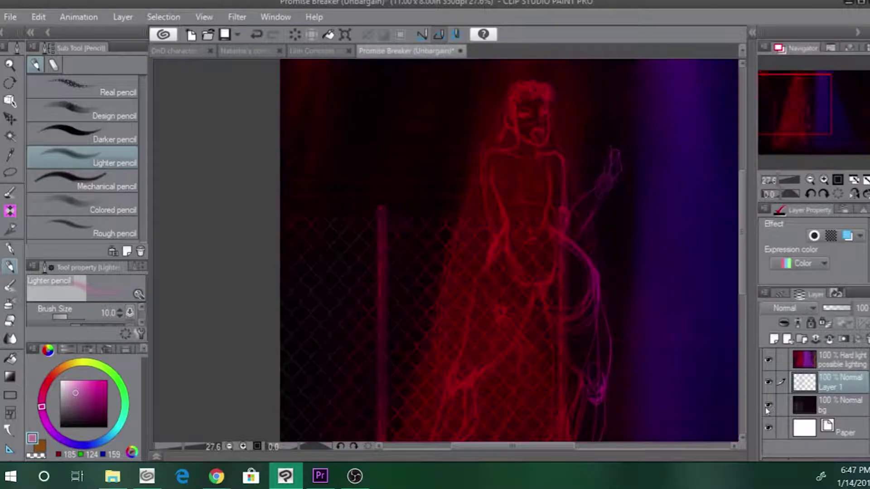
left_click_drag(781, 179, 774, 179)
left_click(840, 180)
- Move the figure sketch on Layer 1 toward the blue light beam, scale it down slightly and save the illustration
key("k")
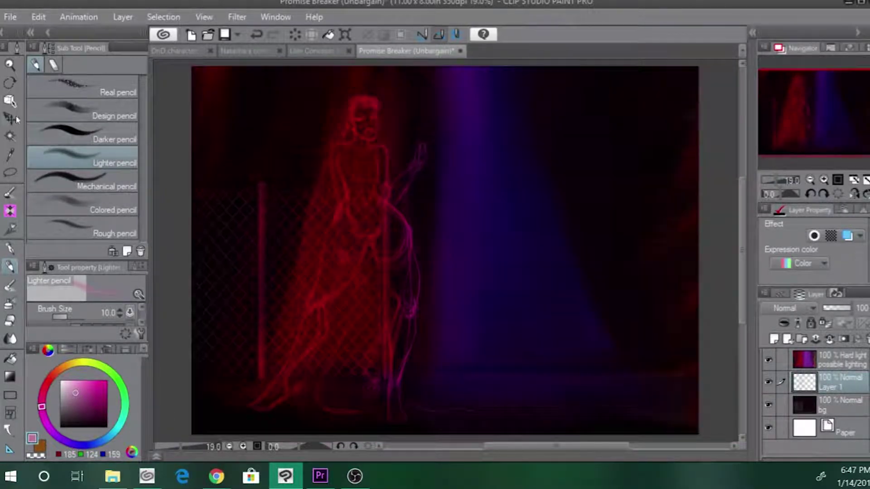
mouse_move(356, 217)
left_mouse_down()
mouse_move(451, 219)
mouse_move(435, 249)
mouse_move(432, 228)
left_mouse_up()
left_click_drag(397, 199, 429, 206)
key("ctrl+t")
mouse_move(543, 71)
left_mouse_down()
mouse_move(558, 86)
mouse_move(561, 117)
left_mouse_up()
mouse_move(444, 249)
left_mouse_down()
mouse_move(397, 244)
mouse_move(408, 245)
left_mouse_up()
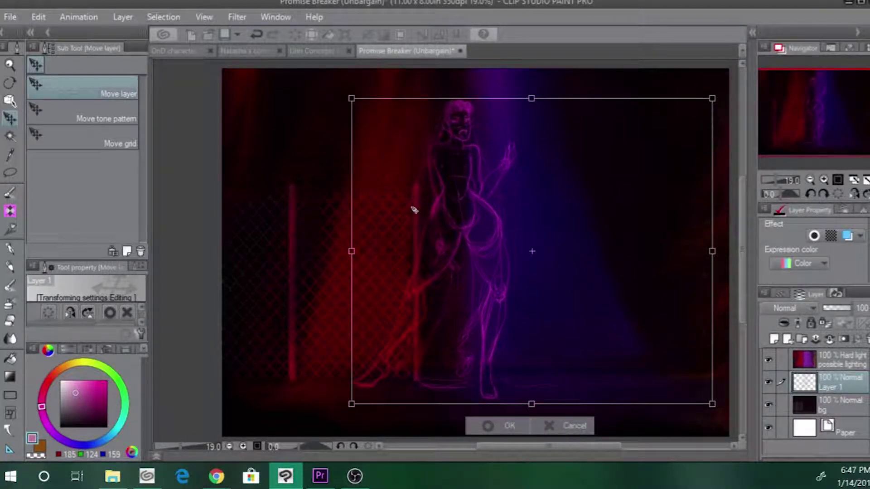
key("Return")
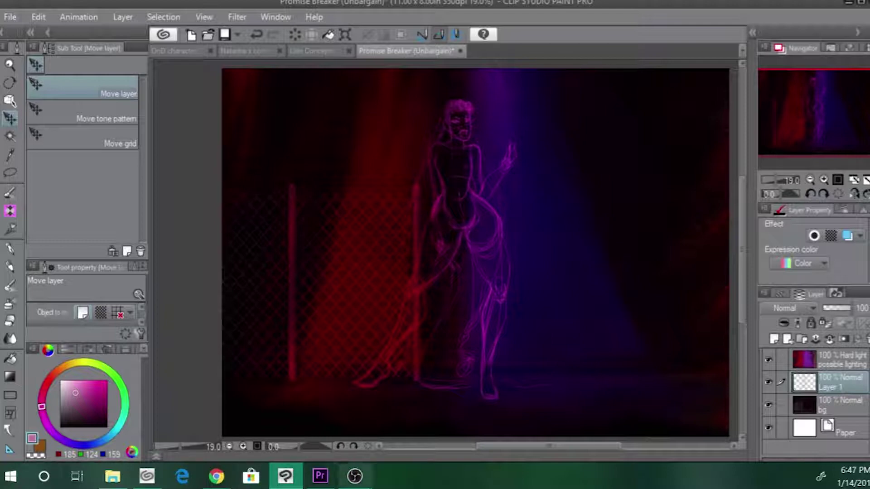
key("ctrl+s")
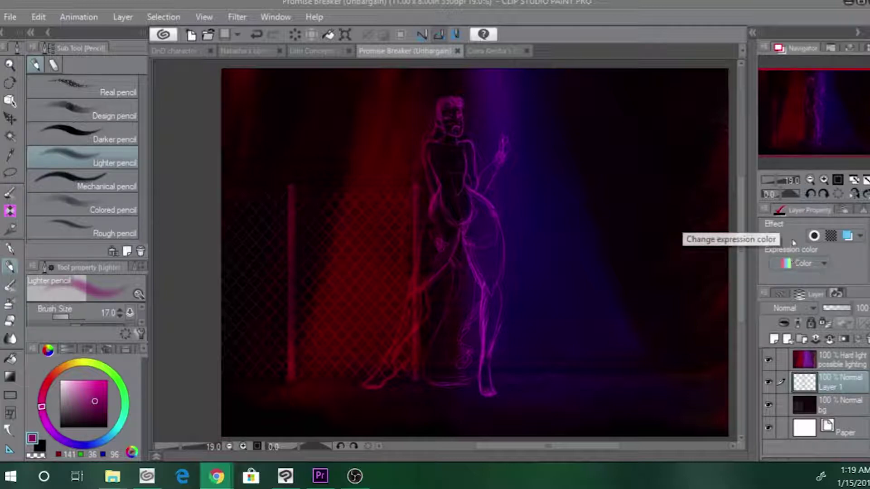
- Set the drawing colour to a bright pink with RGB 255, 32, 160
left_click(779, 180)
left_click_drag(796, 119, 766, 139)
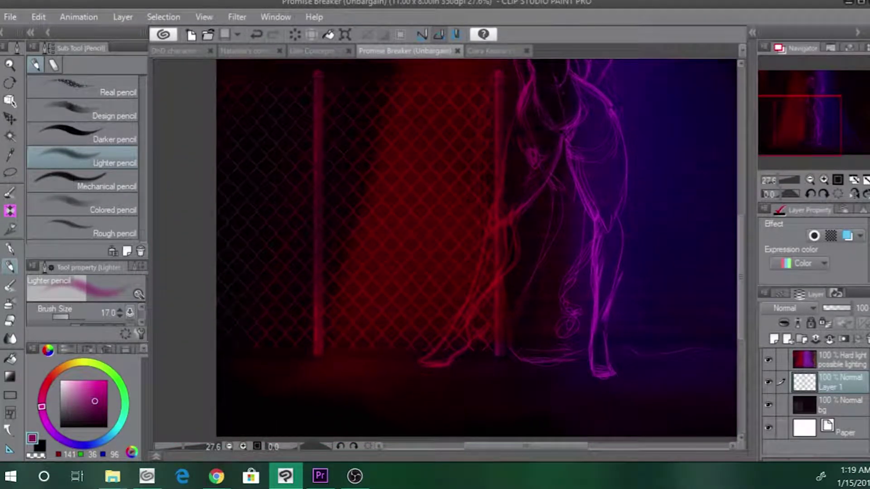
key("ctrl+z")
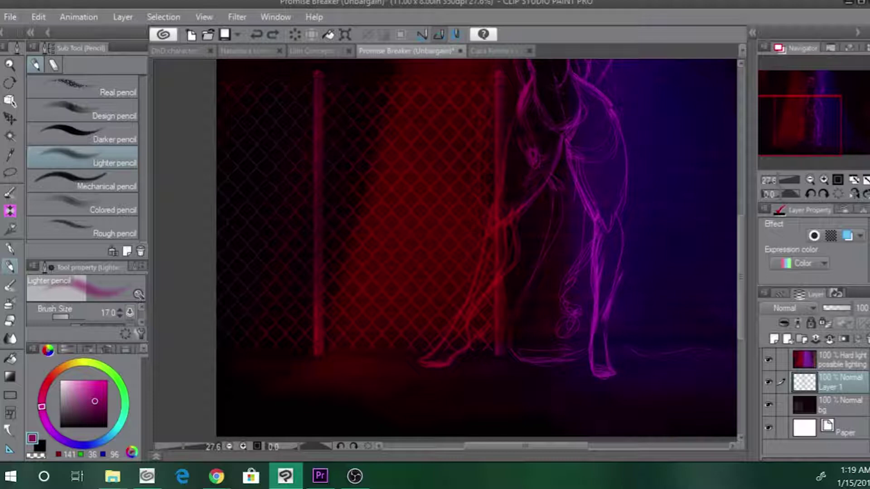
left_click_drag(94, 401, 107, 396)
key("ctrl+z")
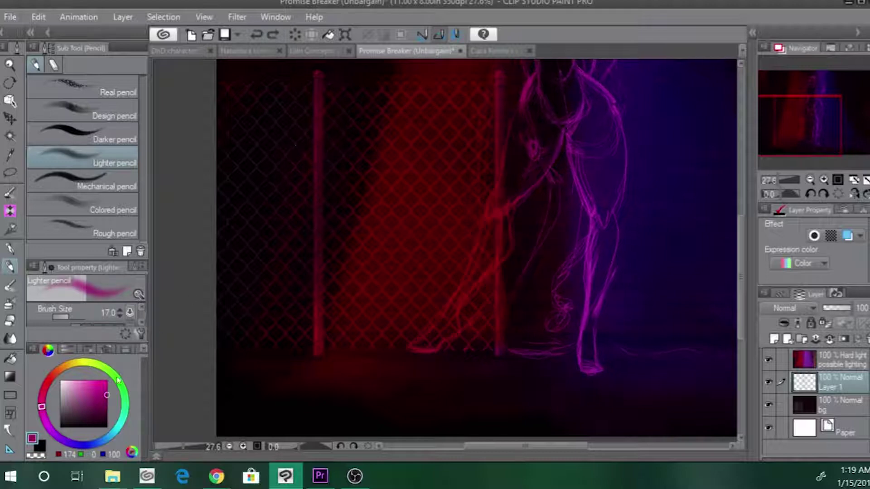
left_click(101, 381)
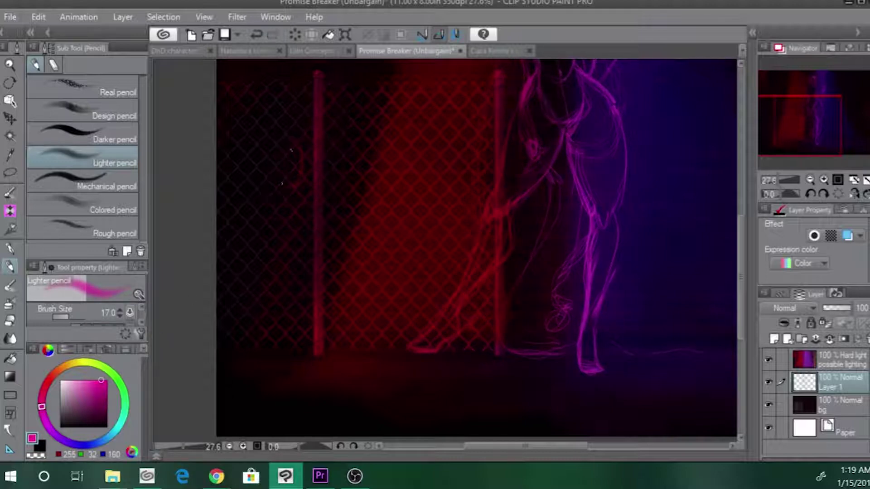
- Sketch a rounded head shape for a second figure just left of the left-hand fence post
scroll(286, 190, "up", 2)
left_click_drag(296, 175, 295, 227)
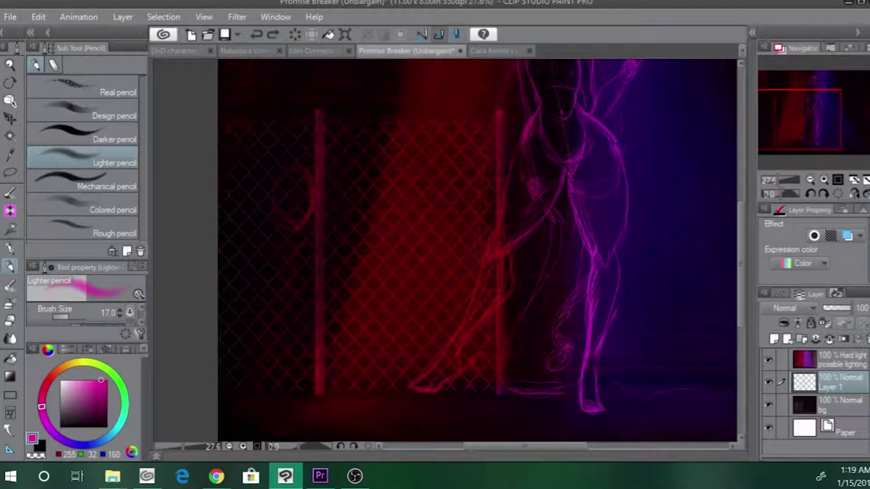
key("ctrl+z")
left_click_drag(288, 176, 293, 224)
key("ctrl+z")
- Handwrite a short note above the standing figure's head
left_click_drag(372, 123, 319, 260)
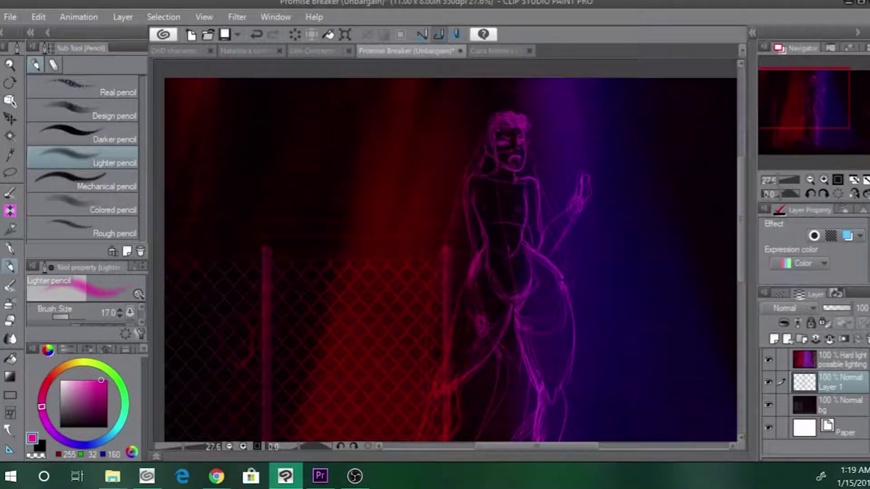
mouse_move(459, 93)
left_mouse_down()
mouse_move(469, 125)
mouse_move(514, 83)
mouse_move(526, 108)
mouse_move(542, 91)
left_mouse_up()
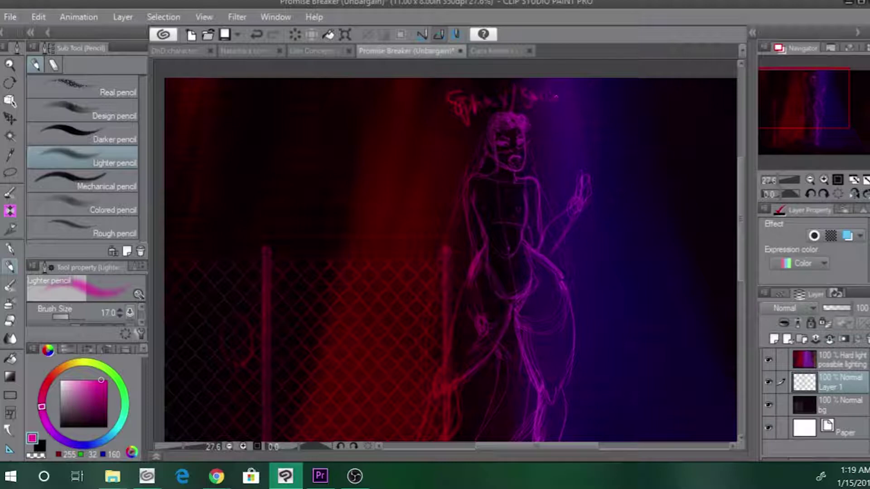
- Sketch the second figure's jaw, shoulders and torso below the head shape beside the left-hand fence post
left_click_drag(484, 171, 553, 87)
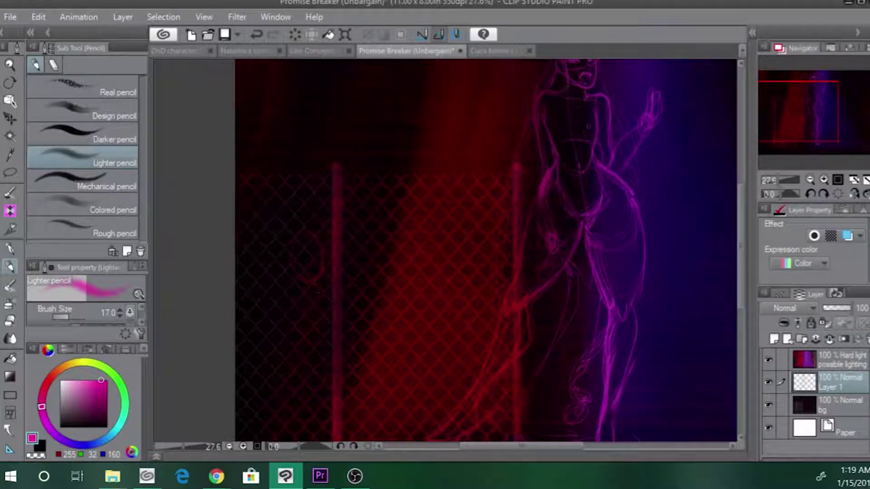
left_click_drag(320, 289, 332, 245)
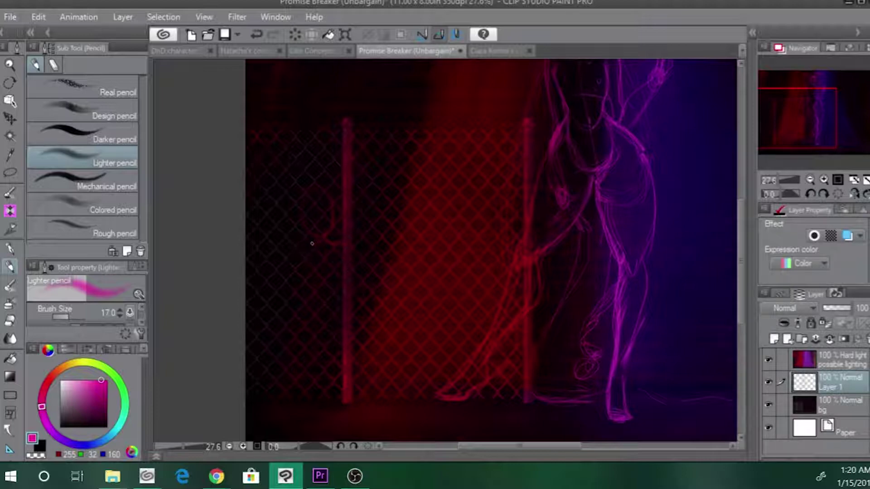
mouse_move(313, 243)
left_mouse_down()
mouse_move(295, 252)
mouse_move(297, 279)
left_mouse_up()
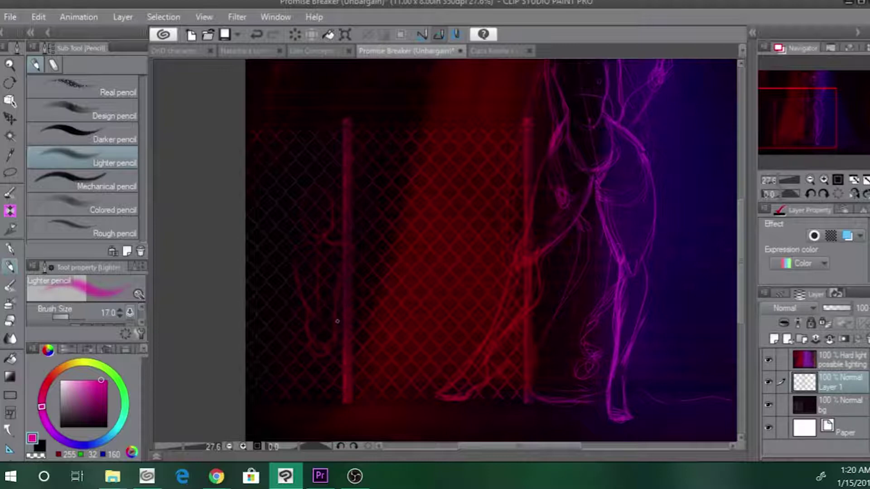
- Try several outlines for the second figure's bent leg extending across the left-hand fence post
left_click_drag(365, 302, 395, 297)
key("ctrl+z")
key("ctrl+z")
left_click_drag(357, 297, 386, 289)
key("ctrl+y")
mouse_move(407, 342)
left_mouse_down()
mouse_move(358, 350)
mouse_move(354, 378)
left_mouse_up()
key("ctrl+z")
key("ctrl+y")
key("ctrl+z")
key("ctrl+z")
key("ctrl+z")
- Try a folded-leg pose with a bent knee and lower leg for the second figure near the ground
left_click_drag(348, 310, 401, 327)
left_click_drag(374, 353, 344, 347)
key("ctrl+z")
left_click_drag(371, 366, 340, 383)
key("ctrl+z")
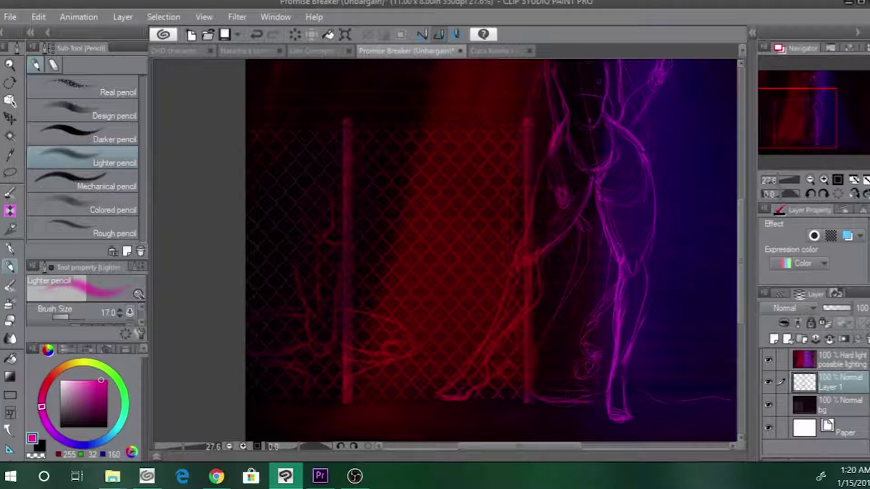
key("ctrl+z")
key("ctrl+y")
key("ctrl+z")
key("ctrl+y")
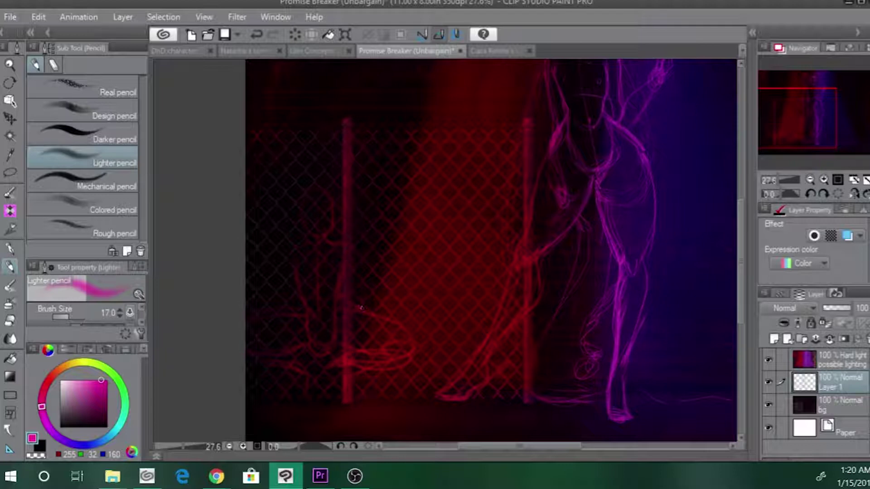
- Sketch the second figure's arm and hand reaching past the left-hand fence post and remove the rough leg lines
key("ctrl+z")
key("ctrl+y")
key("ctrl+z")
key("ctrl+y")
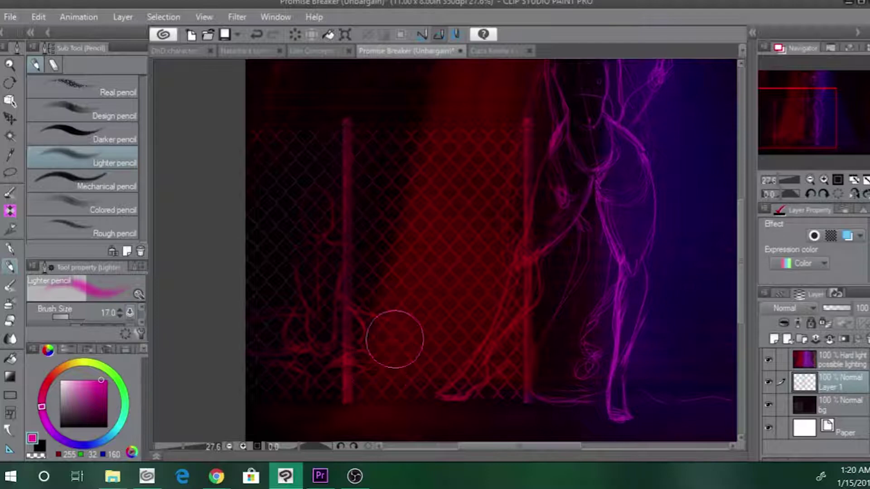
key("ctrl+z")
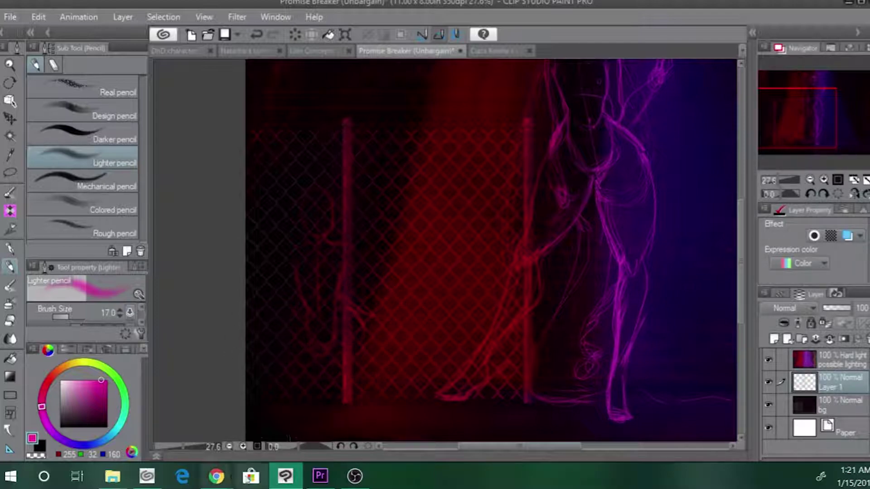
- Switch to Chrome and run a Google search for "cardi chun li" in a new tab
left_click(217, 476)
left_click(189, 424)
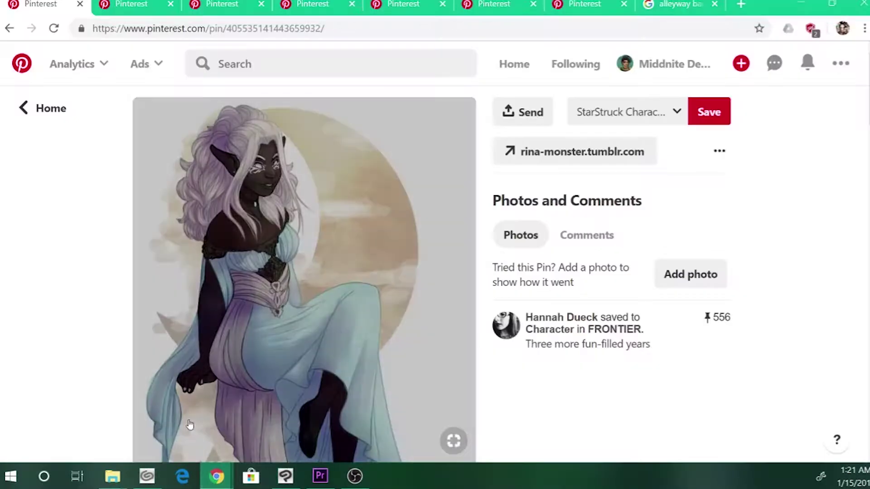
left_click(738, 4)
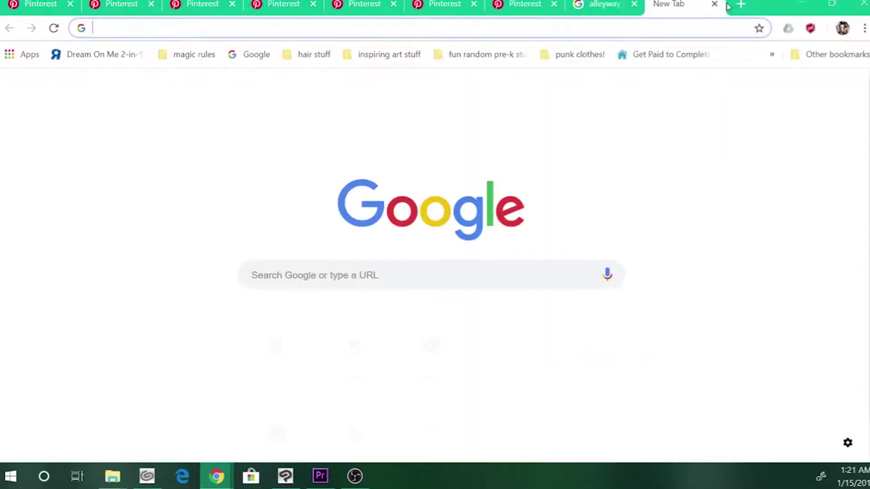
type("c")
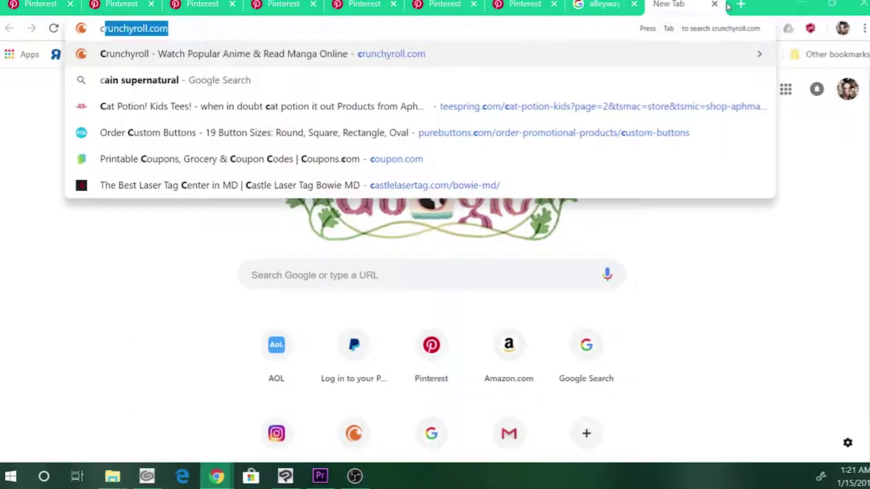
type("ardi")
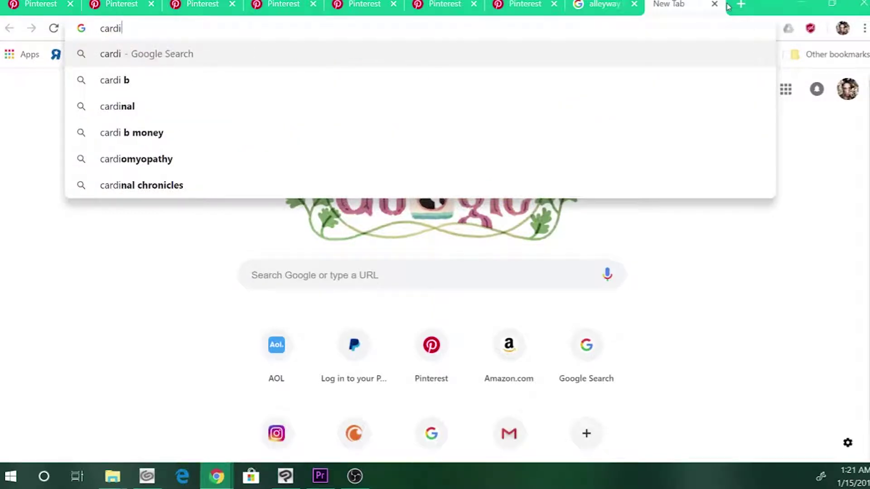
type(" chu")
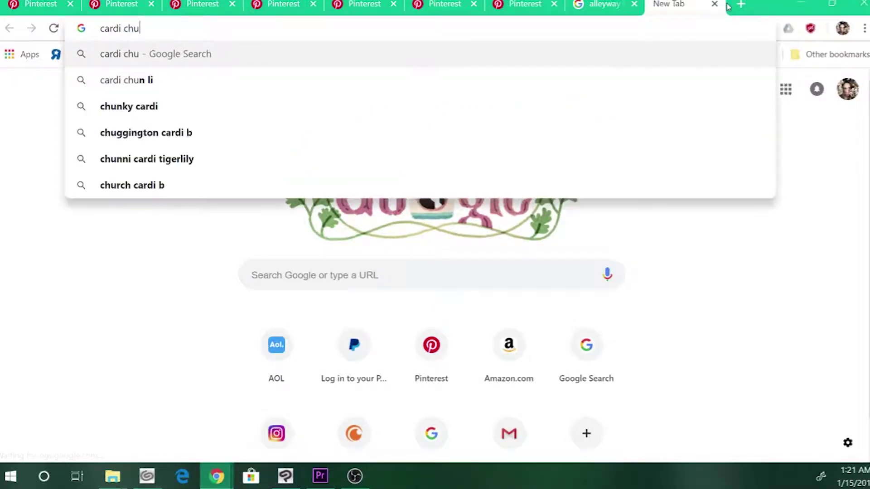
type("n li")
key("Return")
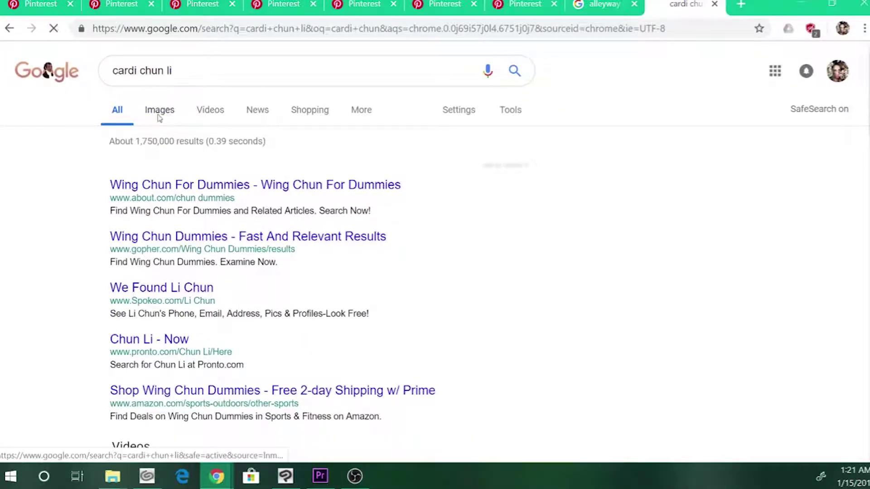
- Browse the image results of the search for a pose reference
left_click(160, 109)
scroll(408, 222, "down", 2)
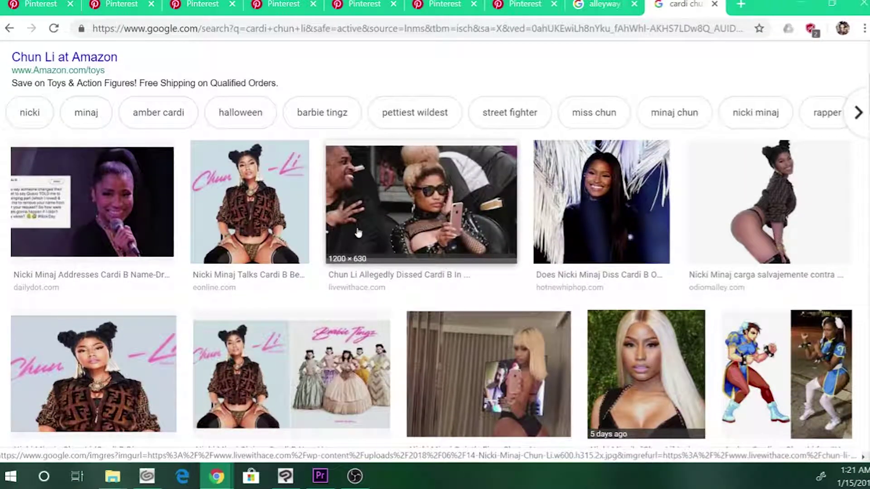
scroll(699, 296, "down", 3)
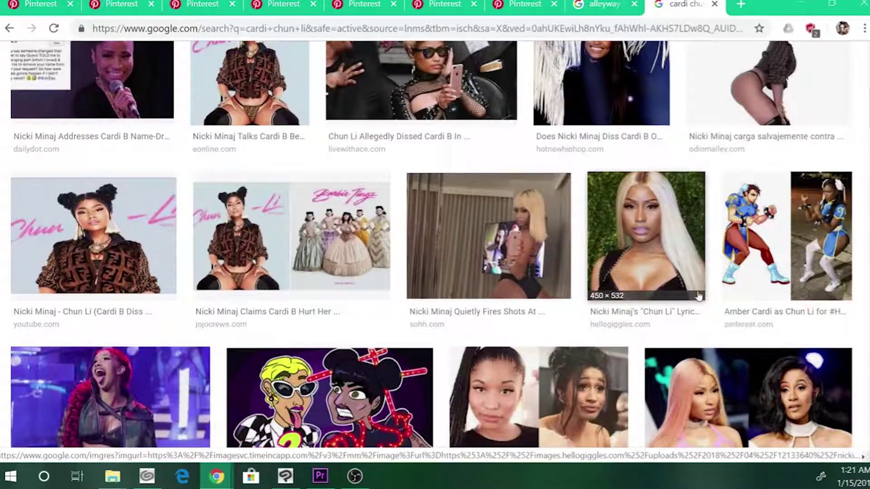
scroll(699, 296, "down", 6)
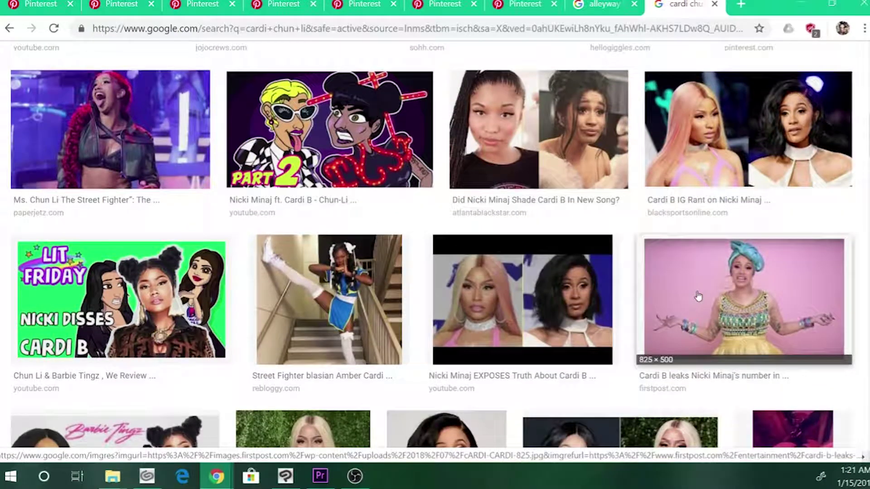
scroll(698, 296, "down", 8)
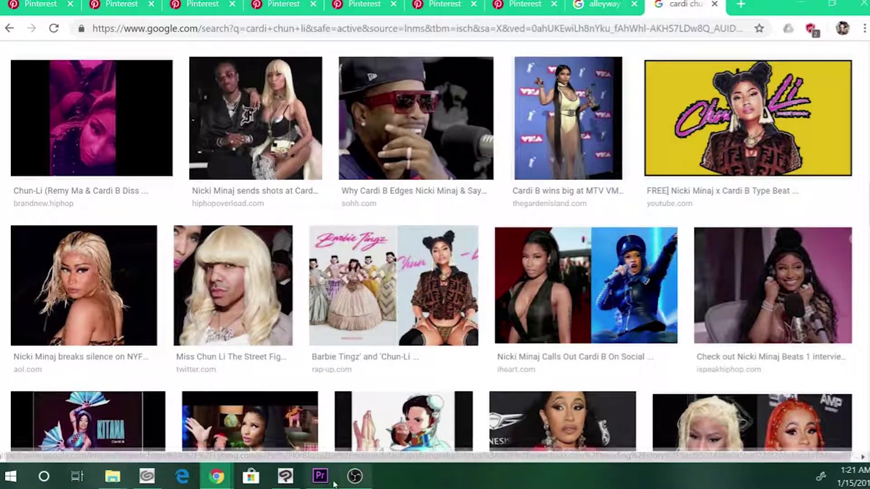
- Switch back to Clip Studio Paint and scrawl "LMAO" with a long trail of extra O's diagonally across the canvas using the G-pen
left_click(286, 476)
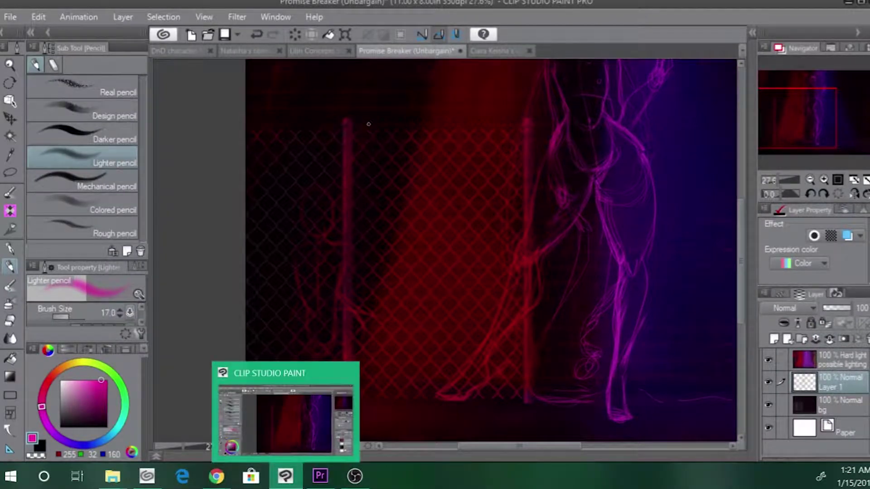
key("p")
mouse_move(311, 112)
left_mouse_down()
mouse_move(348, 186)
mouse_move(366, 181)
left_mouse_up()
left_click_drag(357, 119, 376, 178)
mouse_move(362, 117)
left_mouse_down()
mouse_move(377, 106)
mouse_move(410, 162)
left_mouse_up()
left_click_drag(412, 113, 434, 164)
mouse_move(417, 94)
left_mouse_down()
mouse_move(457, 146)
mouse_move(449, 123)
left_mouse_up()
mouse_move(462, 86)
left_mouse_down()
mouse_move(447, 111)
mouse_move(512, 87)
left_mouse_up()
left_click_drag(572, 66, 567, 72)
left_click_drag(617, 61, 611, 67)
left_click_drag(675, 59, 670, 65)
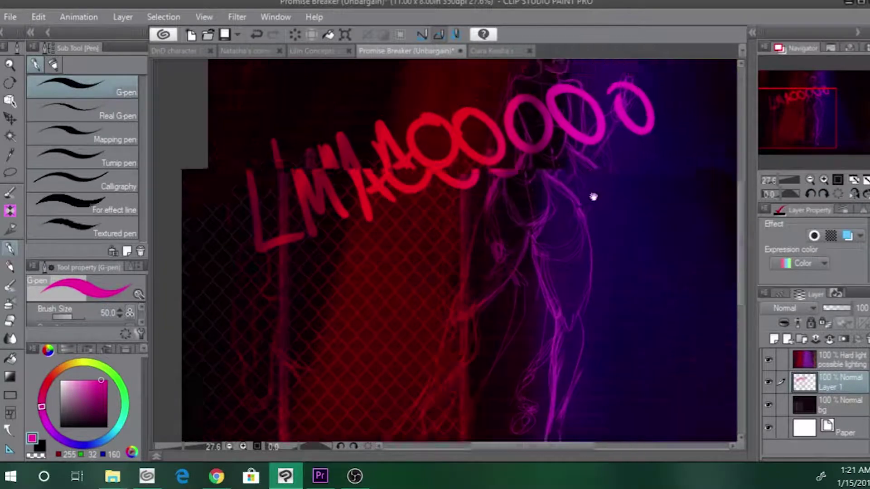
mouse_move(590, 150)
left_mouse_down()
mouse_move(562, 213)
mouse_move(594, 154)
left_mouse_up()
mouse_move(639, 140)
left_mouse_down()
mouse_move(603, 190)
mouse_move(605, 150)
left_mouse_up()
left_click_drag(679, 130, 653, 164)
left_click_drag(721, 97, 714, 117)
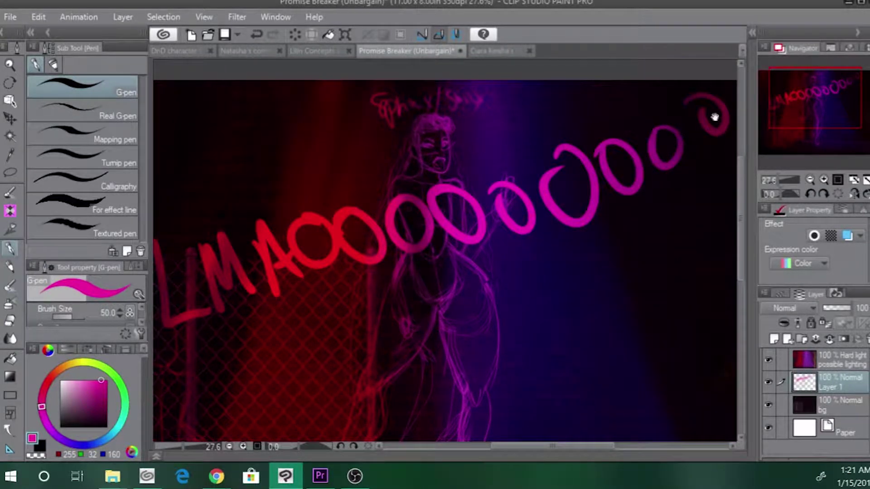
- Undo all of the scrawled LMAO lettering
key("ctrl+z")
key("ctrl+z")
key("ctrl+z")
key("ctrl+z")
key("ctrl+z")
key("ctrl+z")
key("ctrl+z")
key("ctrl+z")
key("ctrl+z")
key("ctrl+z")
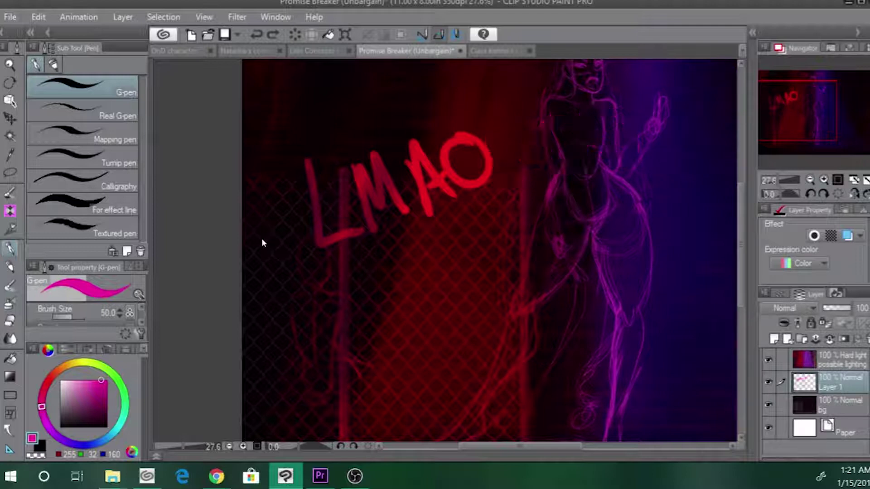
key("ctrl+z")
key("ctrl+z")
key("ctrl+z")
key("ctrl+z")
key("ctrl+z")
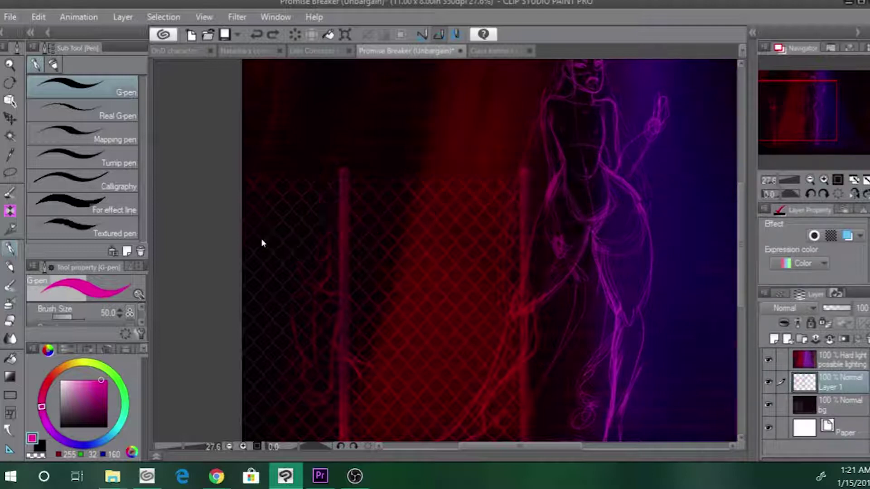
- Try pencil outlines for the second figure's near thigh and hip curving around the left-hand fence post
key("b")
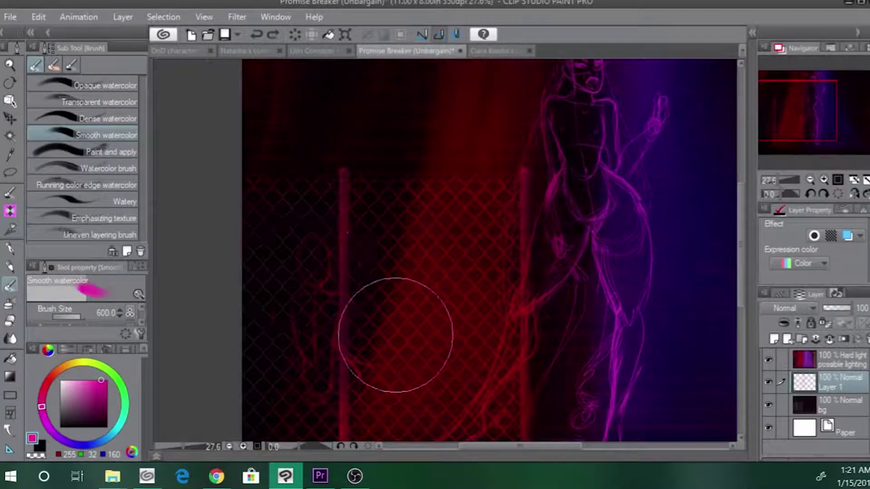
key("p")
scroll(295, 310, "down", 3)
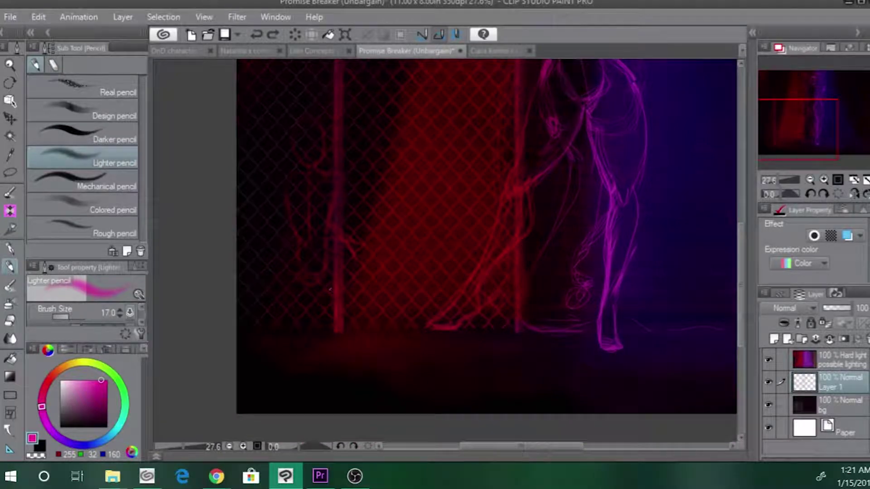
left_click_drag(345, 238, 406, 249)
key("ctrl+z")
key("ctrl+z")
key("ctrl+z")
mouse_move(340, 237)
left_mouse_down()
mouse_move(331, 282)
mouse_move(348, 288)
left_mouse_up()
key("ctrl+z")
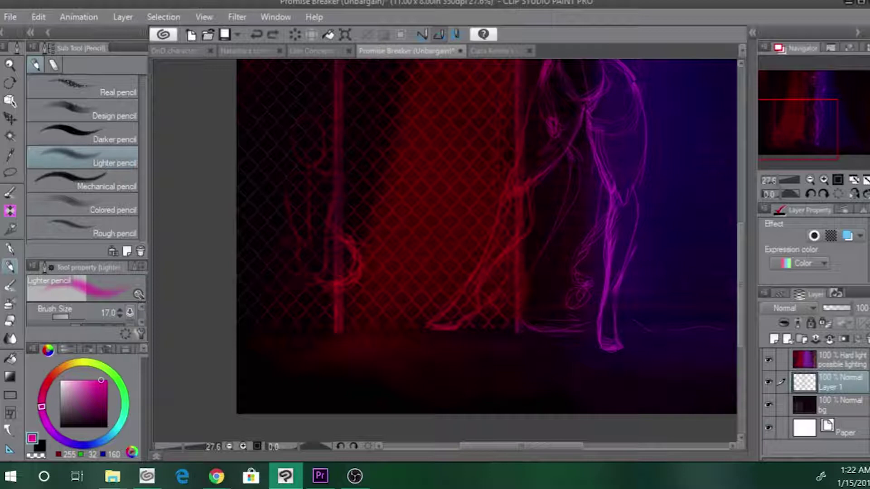
- Sketch a crossed-leg pose for the second figure, with bent knees on both sides of the left-hand fence post
mouse_move(295, 241)
left_mouse_down()
mouse_move(286, 282)
mouse_move(304, 286)
left_mouse_up()
key("ctrl+z")
left_click_drag(360, 250, 358, 292)
mouse_move(296, 257)
left_mouse_down()
mouse_move(292, 286)
mouse_move(272, 301)
left_mouse_up()
key("ctrl+z")
left_click_drag(401, 296, 352, 292)
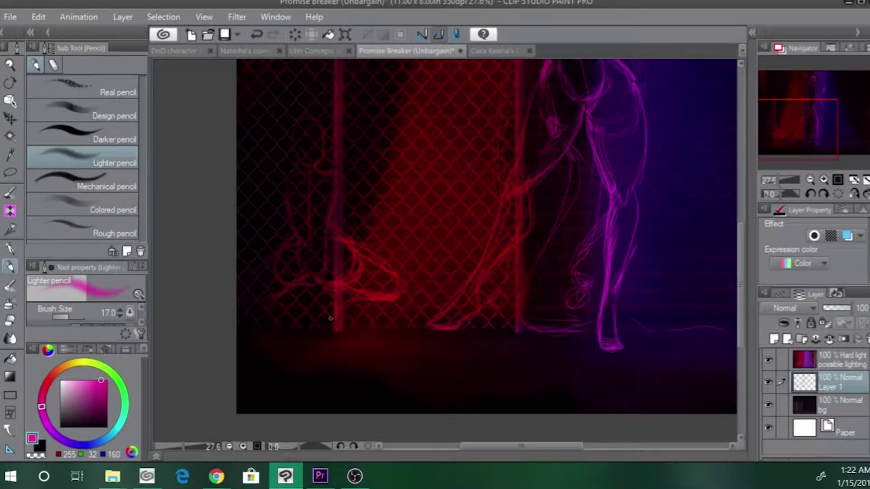
mouse_move(253, 303)
left_mouse_down()
mouse_move(296, 308)
mouse_move(298, 319)
left_mouse_up()
- Sketch the second figure's raised hand beside the left-hand fence post, with a forearm bending down to the elbow
left_click_drag(338, 169, 357, 219)
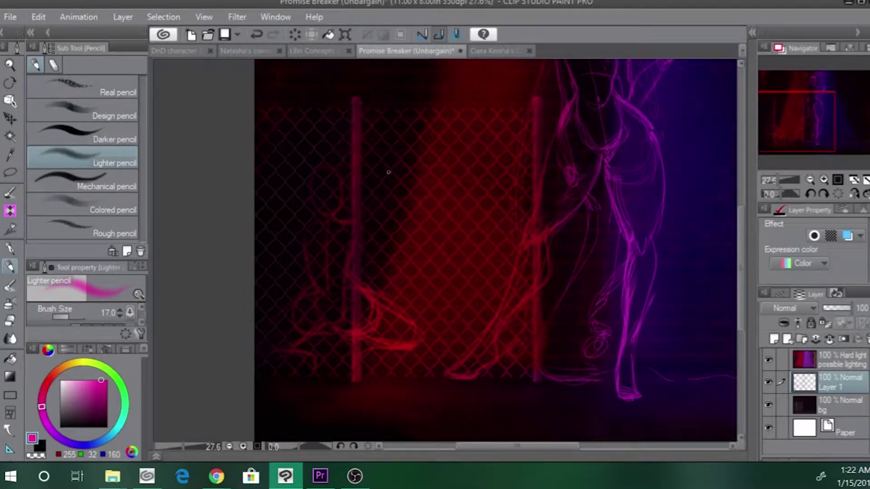
key("ctrl+z")
key("ctrl+y")
left_click_drag(411, 178, 401, 189)
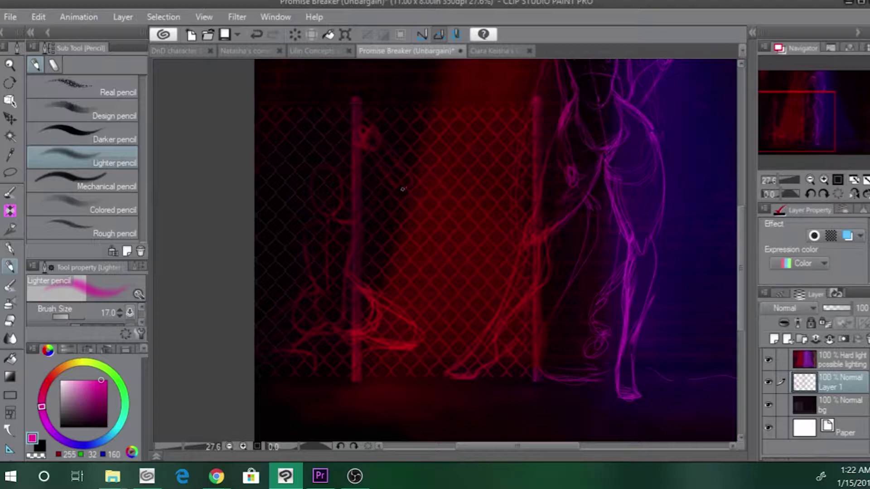
left_click_drag(374, 142, 412, 176)
key("ctrl+z")
left_click_drag(412, 173, 402, 198)
key("ctrl+z")
key("ctrl+z")
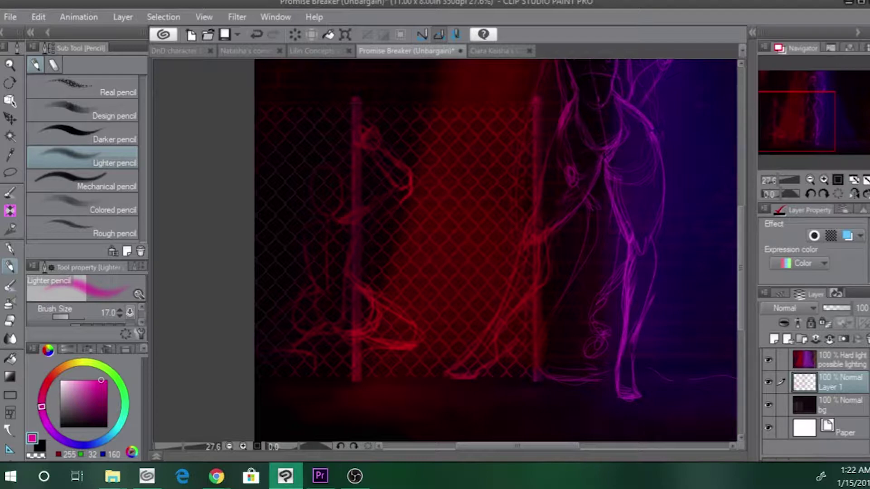
- Complete the second figure's raised arm down to the torso and sketch the opposite arm raised beside the head
left_click_drag(408, 193, 364, 233)
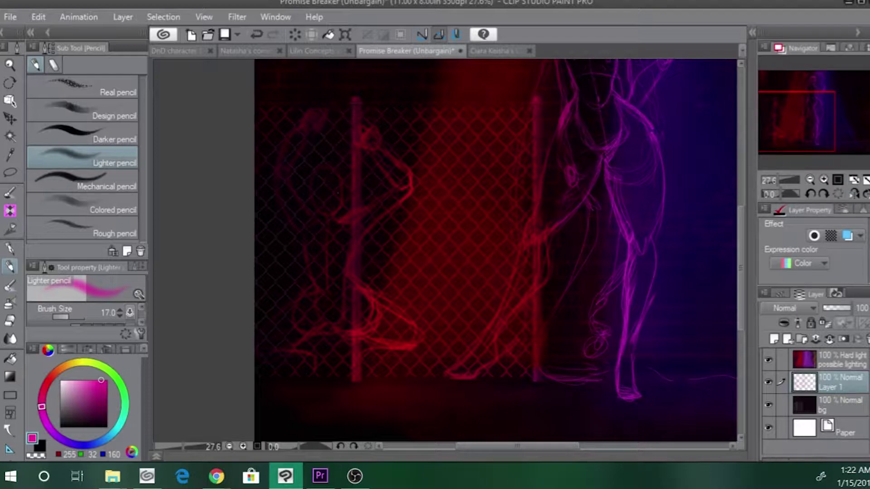
left_click_drag(311, 159, 365, 233)
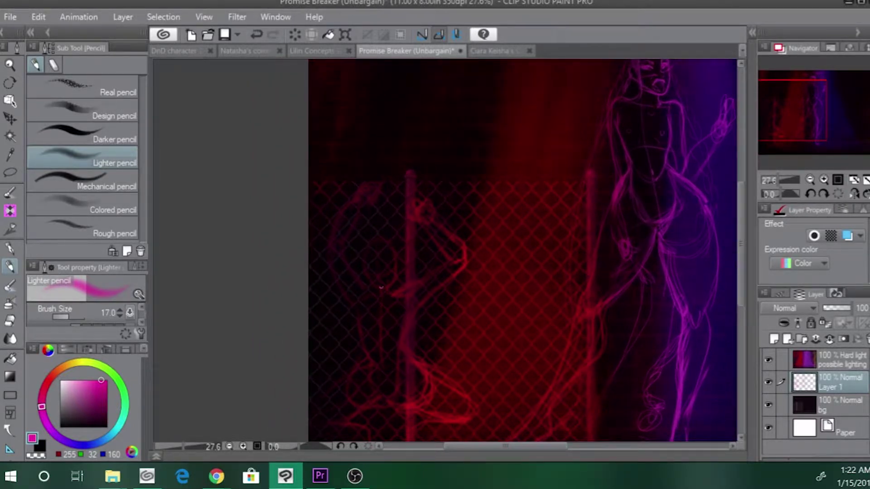
left_click_drag(373, 262, 372, 185)
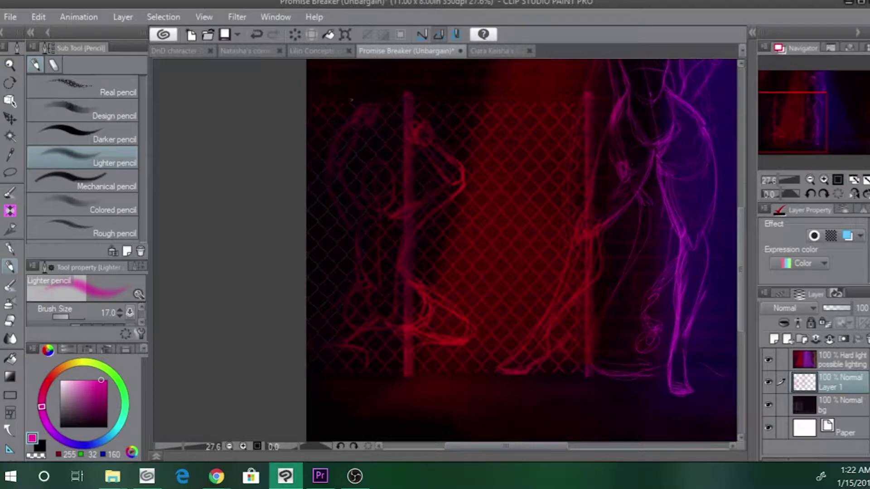
- Replace the second figure's crossed legs with rough thigh lines spreading out from the hips
mouse_move(340, 277)
left_mouse_down()
mouse_move(342, 350)
mouse_move(334, 327)
mouse_move(400, 330)
mouse_move(427, 319)
mouse_move(428, 297)
mouse_move(445, 311)
left_mouse_up()
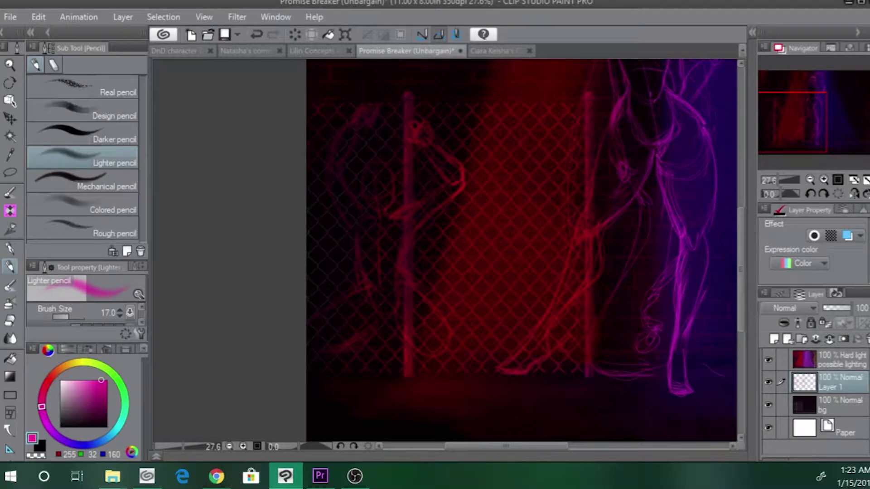
left_click_drag(315, 225, 299, 251)
mouse_move(353, 284)
left_mouse_down()
mouse_move(374, 287)
mouse_move(350, 269)
mouse_move(375, 270)
left_mouse_up()
key("ctrl+z")
- Move the figure sketch layer to the right so the second figure sits between the two fence posts
key("k")
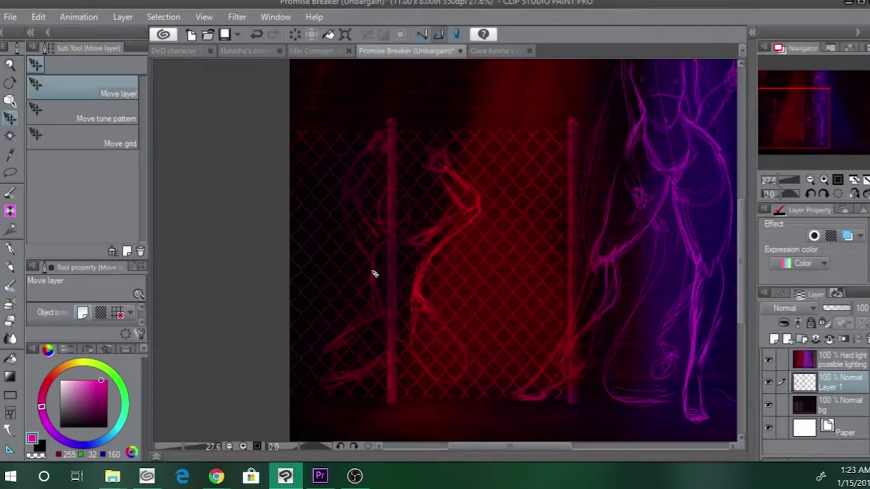
mouse_move(318, 243)
left_mouse_down()
mouse_move(304, 236)
mouse_move(305, 220)
left_mouse_up()
mouse_move(362, 249)
left_mouse_down()
mouse_move(388, 262)
mouse_move(404, 249)
mouse_move(426, 252)
mouse_move(161, 241)
mouse_move(301, 231)
mouse_move(254, 248)
mouse_move(276, 240)
mouse_move(263, 243)
left_mouse_up()
- Sketch the second figure's right-hand thigh in a deep squat, with the knee bending toward the right-hand fence post
left_click(10, 268)
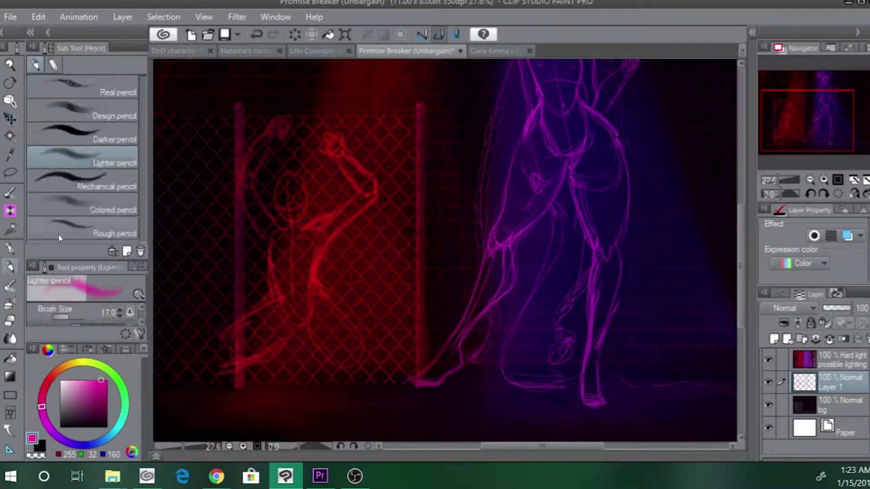
left_click_drag(317, 295, 375, 309)
mouse_move(308, 335)
left_mouse_down()
mouse_move(358, 337)
mouse_move(385, 317)
left_mouse_up()
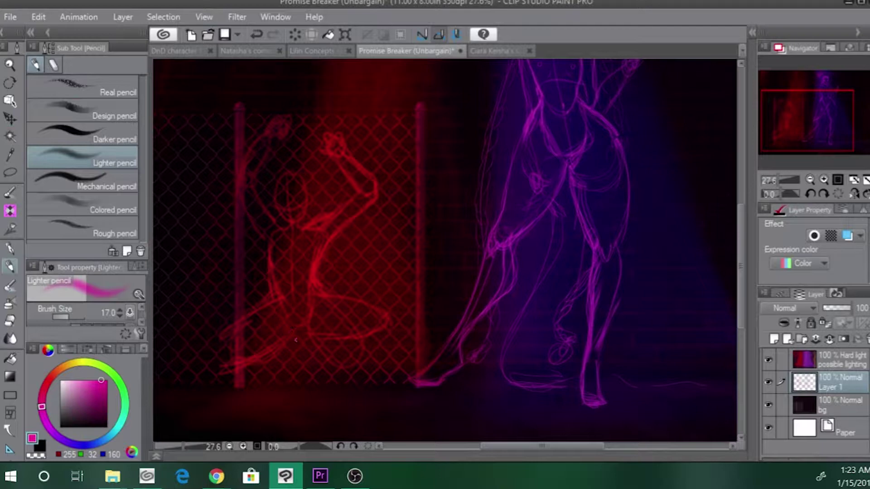
mouse_move(296, 339)
left_mouse_down()
mouse_move(282, 319)
mouse_move(306, 340)
mouse_move(326, 338)
left_mouse_up()
mouse_move(387, 317)
left_mouse_down()
mouse_move(390, 328)
mouse_move(371, 326)
left_mouse_up()
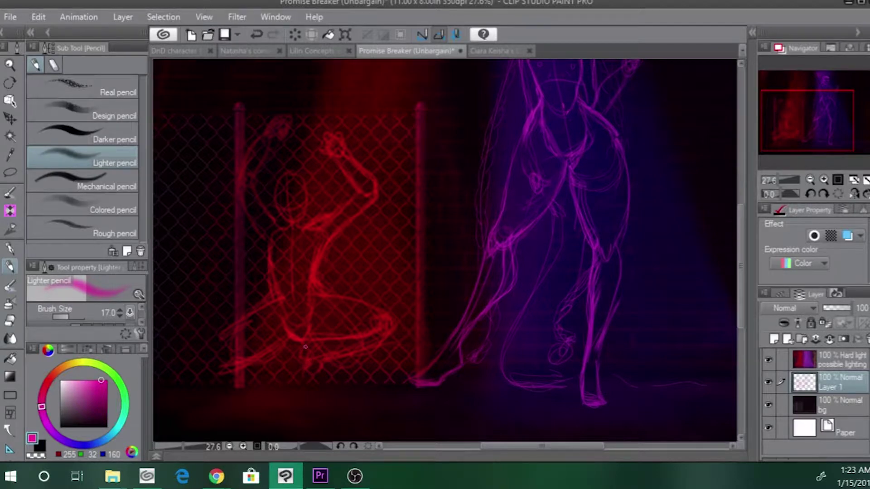
- Sketch the squatting figure's foot on the ground beneath the hips and clear the rough leg lines on the left
mouse_move(289, 360)
left_mouse_down()
mouse_move(305, 390)
mouse_move(308, 365)
mouse_move(325, 390)
mouse_move(306, 386)
mouse_move(305, 345)
mouse_move(300, 373)
mouse_move(311, 391)
mouse_move(291, 357)
mouse_move(290, 381)
mouse_move(288, 354)
mouse_move(289, 382)
mouse_move(310, 390)
mouse_move(305, 378)
mouse_move(317, 392)
left_mouse_up()
key("ctrl+z")
key("ctrl+z")
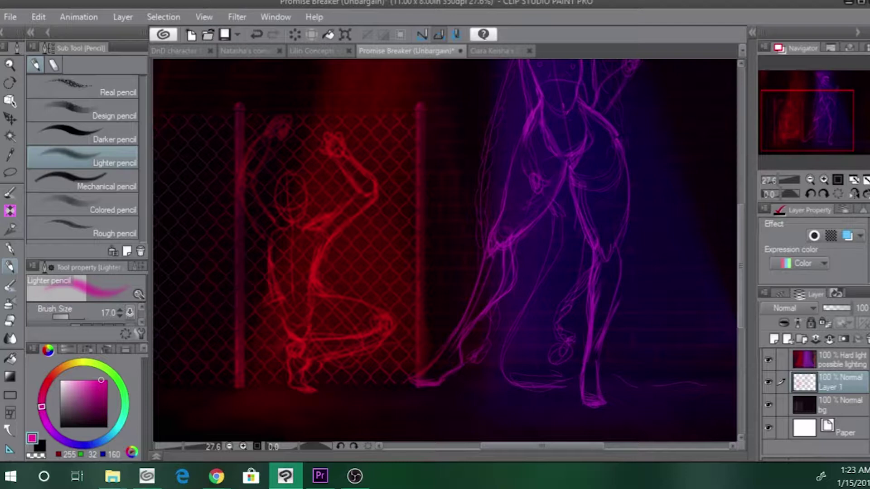
- Sketch the squatting figure's opposite leg, with its knee bent outward past the left-hand fence post and the shin returning beneath the hips
key("alt+Tab")
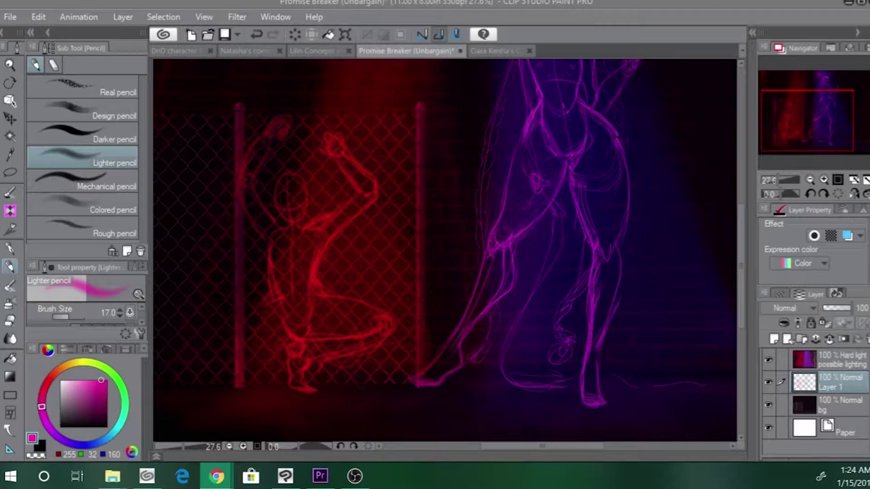
left_click(273, 302)
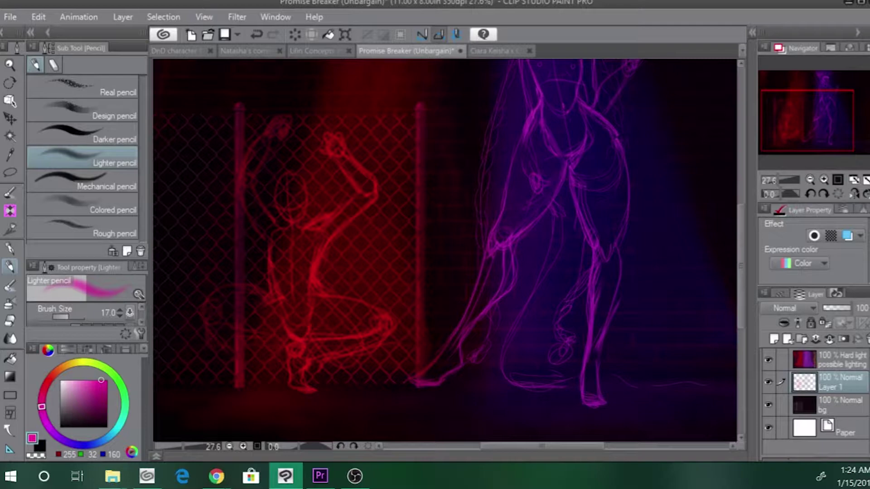
mouse_move(210, 330)
left_mouse_down()
mouse_move(230, 346)
mouse_move(262, 346)
mouse_move(267, 368)
mouse_move(262, 342)
mouse_move(206, 325)
mouse_move(269, 356)
left_mouse_up()
key("ctrl+z")
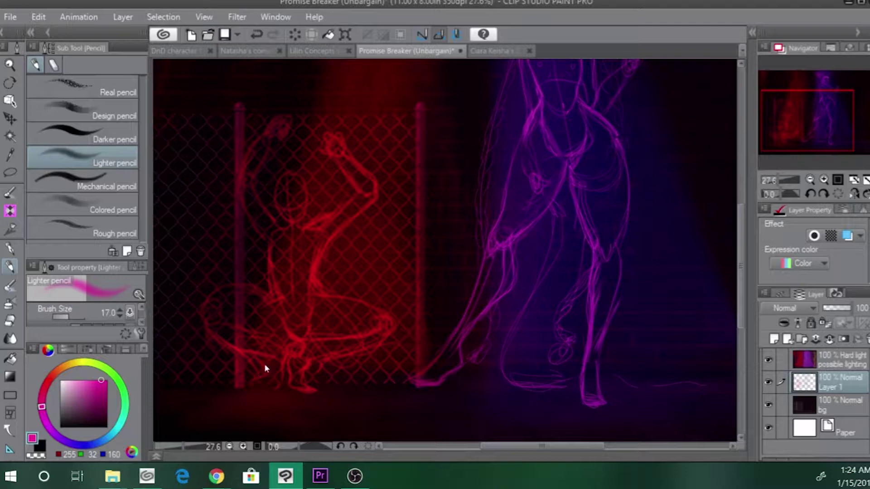
key("ctrl+z")
key("ctrl+y")
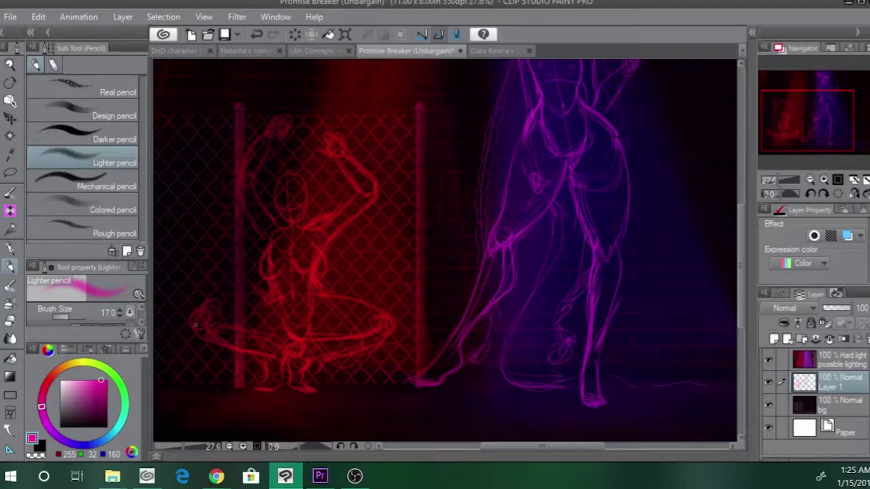
- Sketch the upper contours of the squatting figure's thighs and clear the rough lines around the right-hand knee
mouse_move(207, 301)
left_mouse_down()
mouse_move(252, 294)
mouse_move(271, 301)
left_mouse_up()
mouse_move(347, 302)
left_mouse_down()
mouse_move(375, 308)
mouse_move(385, 323)
mouse_move(373, 333)
mouse_move(381, 323)
left_mouse_up()
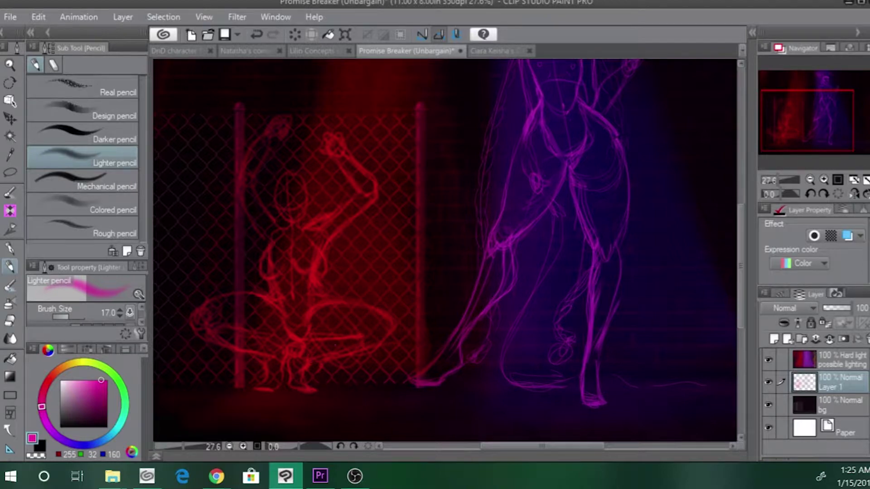
left_click_drag(345, 336, 365, 336)
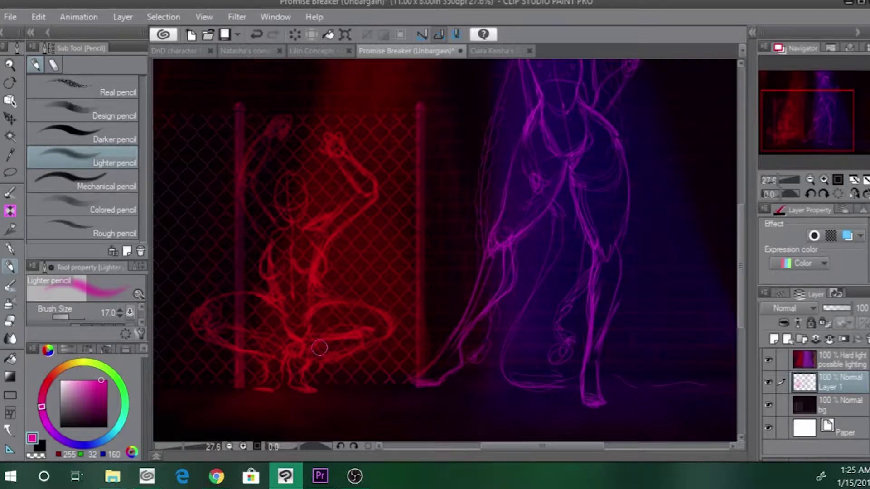
key("ctrl+z")
key("ctrl+z")
key("ctrl+z")
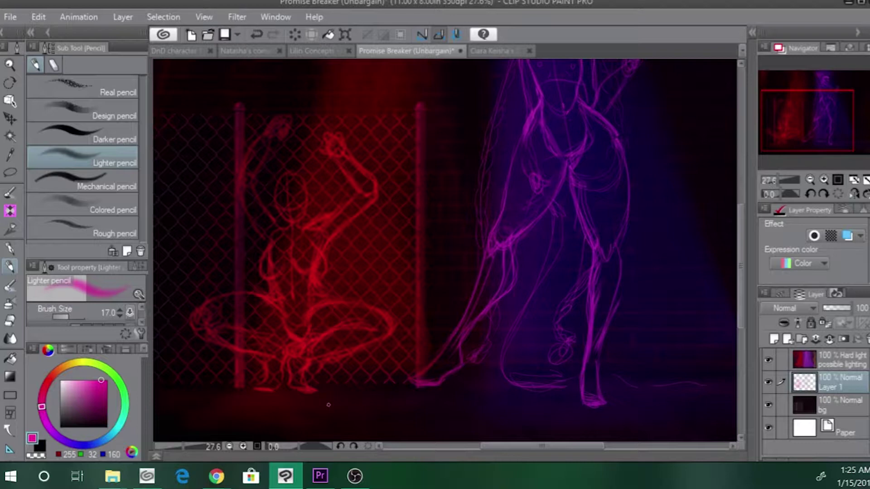
mouse_move(322, 307)
left_mouse_down()
mouse_move(383, 313)
mouse_move(388, 349)
mouse_move(364, 344)
left_mouse_up()
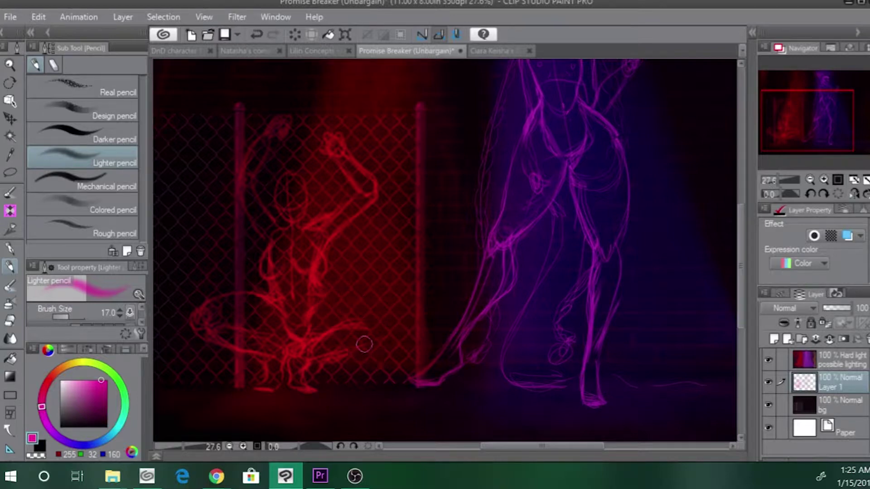
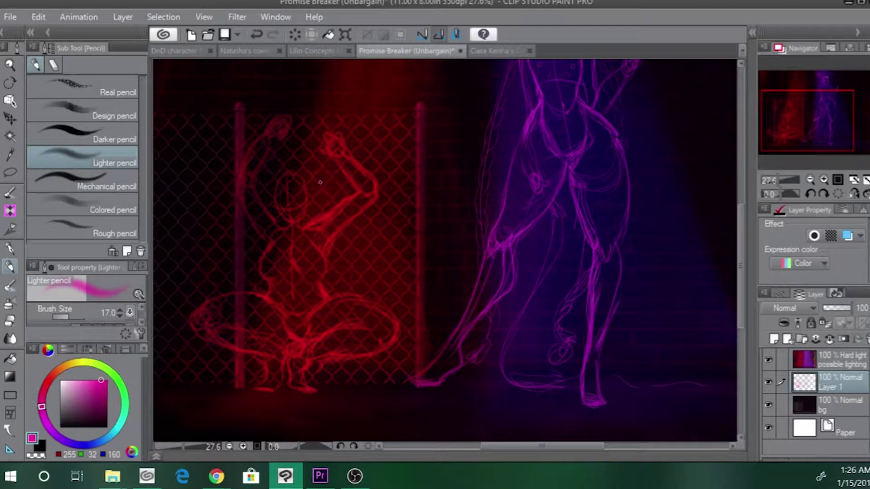
- Sketch a curved hair outline beside the squatting figure's head and a rounded eye-socket guide on the face
left_click_drag(319, 185, 302, 253)
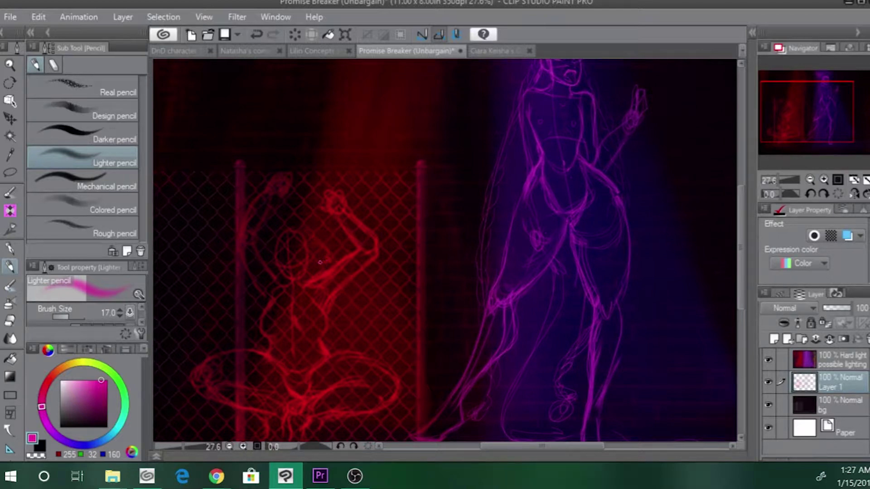
key("ctrl+z")
left_click_drag(316, 240, 334, 250)
key("ctrl+z")
key("ctrl+y")
- Switch to the open commission drawing and add magenta strokes along the side of the face from cheek to jaw
key("alt+Tab")
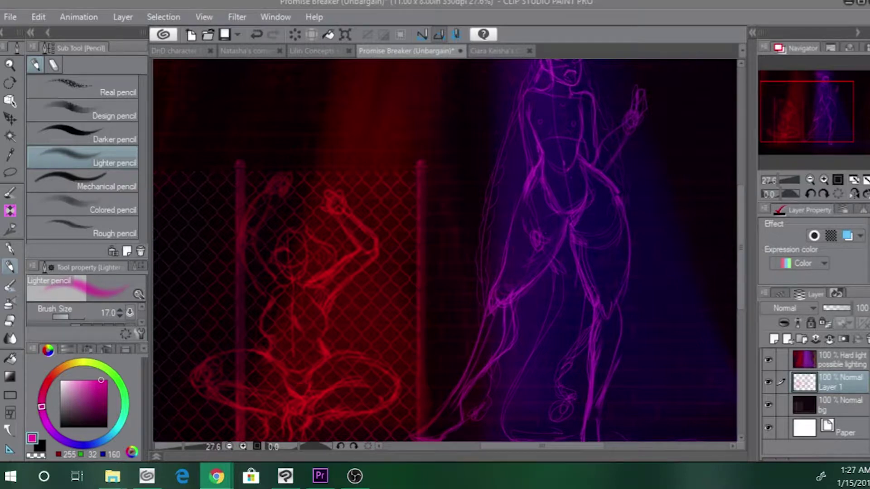
left_click(475, 51)
left_click_drag(401, 165, 403, 173)
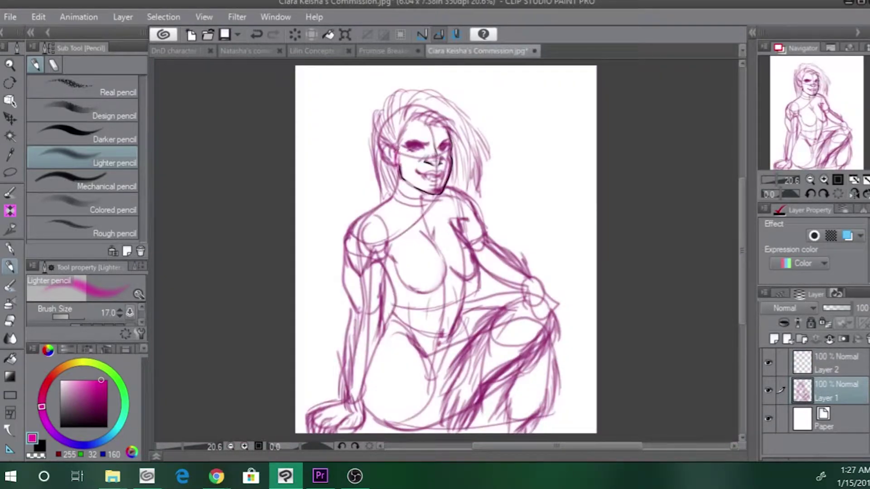
mouse_move(395, 152)
left_mouse_down()
mouse_move(408, 185)
mouse_move(399, 145)
left_mouse_up()
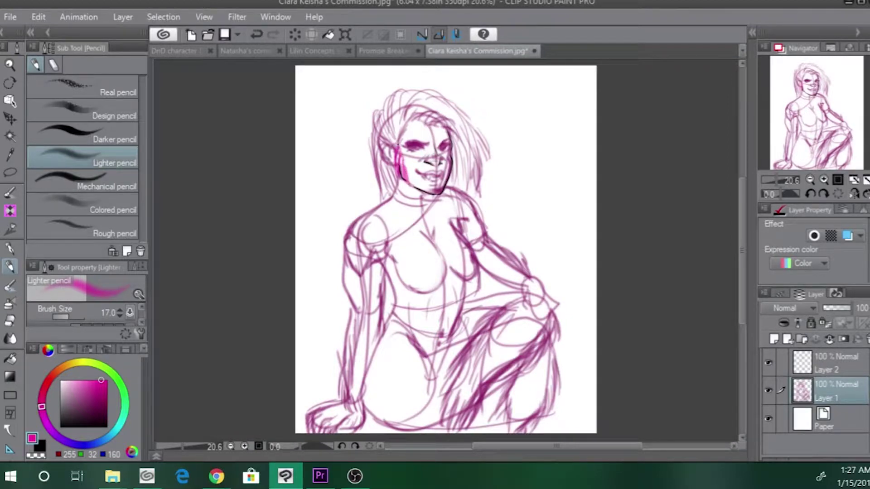
left_click_drag(397, 175, 412, 188)
left_click_drag(399, 158, 408, 188)
left_click_drag(450, 151, 452, 179)
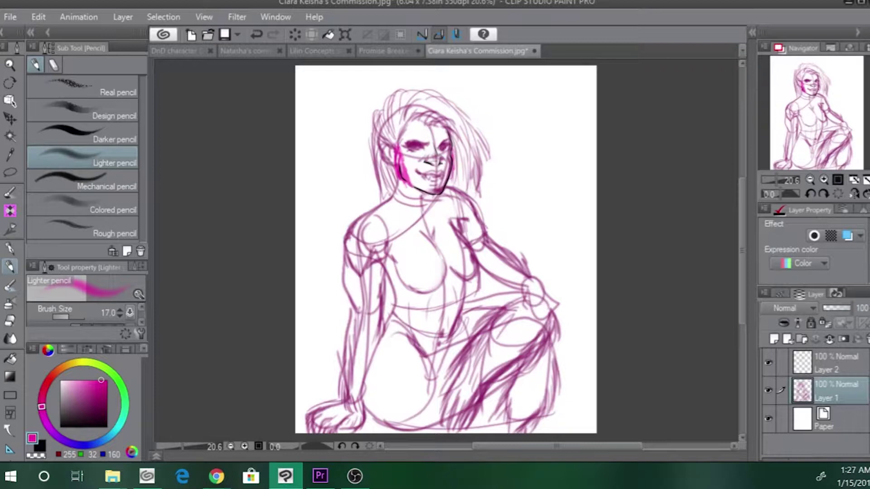
key("alt+Tab")
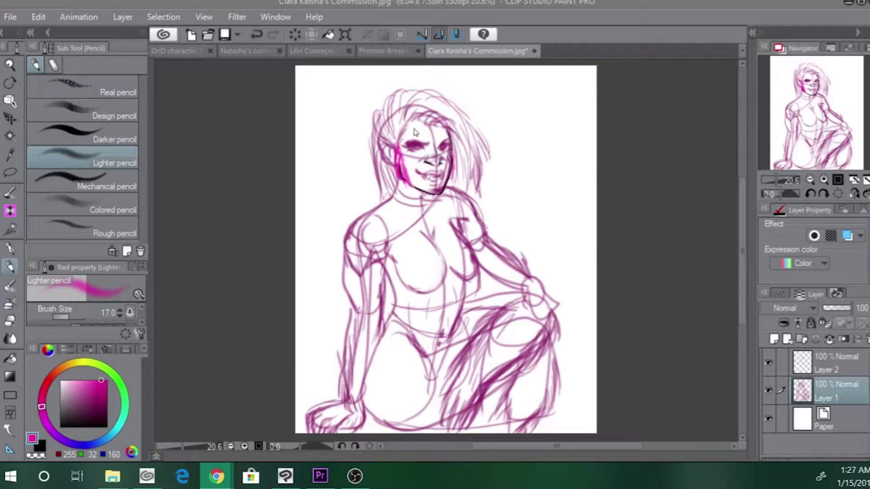
left_click(411, 178)
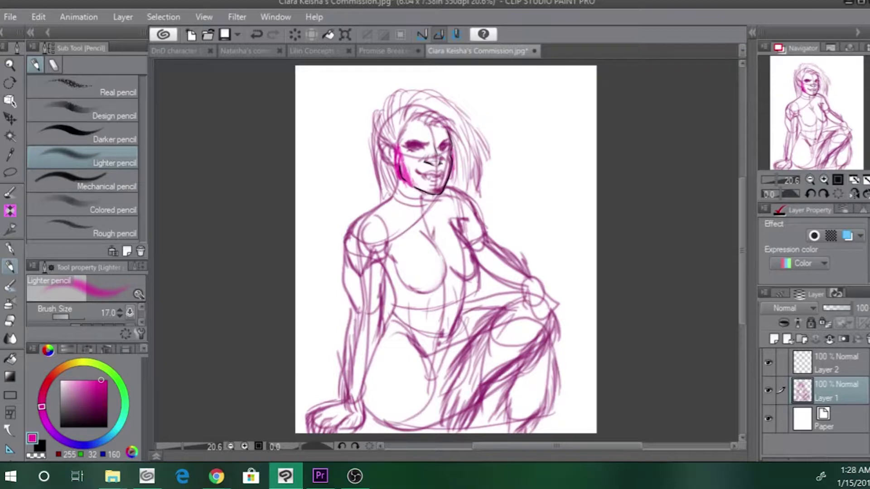
- Return to the Promise Breaker (Unbargain) drawing and undo the last strokes above the squatting figure's head
left_click(377, 50)
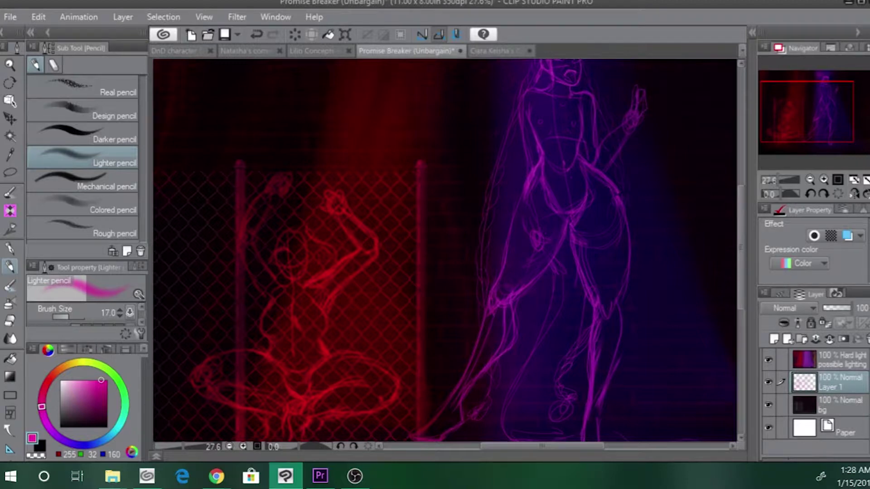
key("alt+Tab")
key("alt+Tab")
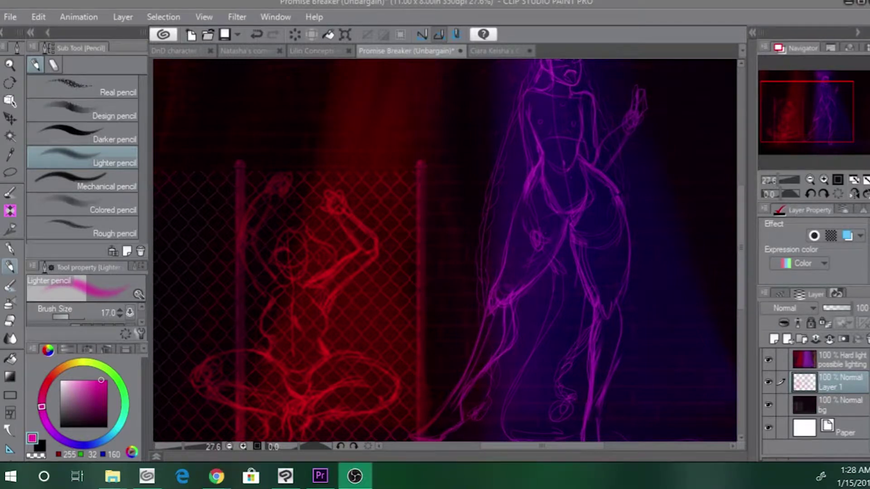
key("alt+Tab")
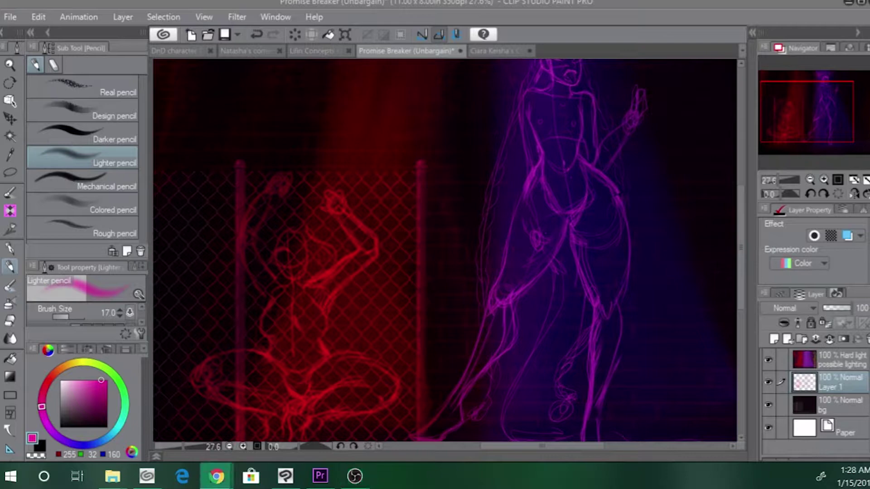
scroll(297, 241, "up", 10)
key("alt+Tab")
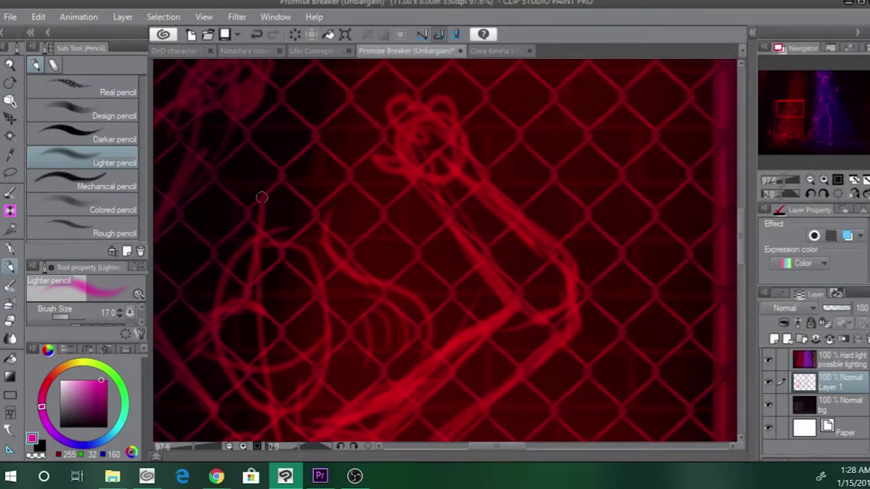
key("alt+Tab")
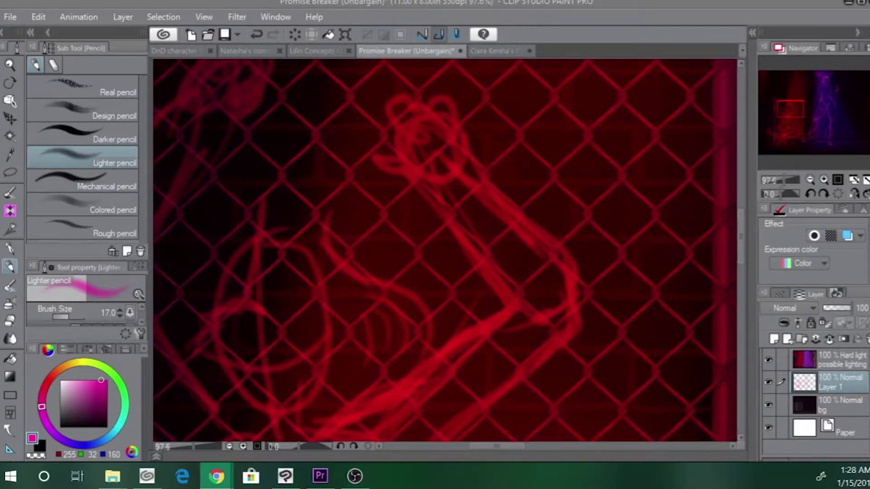
left_click(261, 304)
key("ctrl+z")
key("ctrl+z")
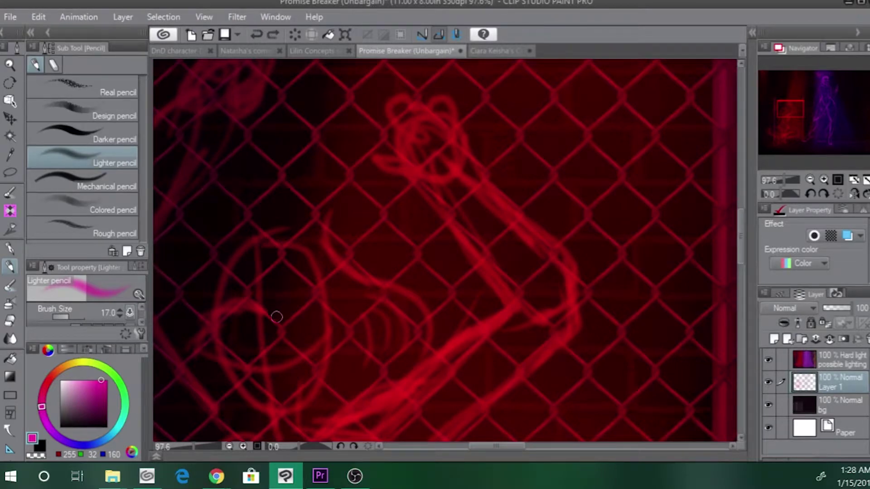
- Sketch the second eye-socket arc on the squatting figure's face and shade a rough band across both eyes
left_click_drag(275, 314, 320, 303)
left_click_drag(348, 331, 331, 363)
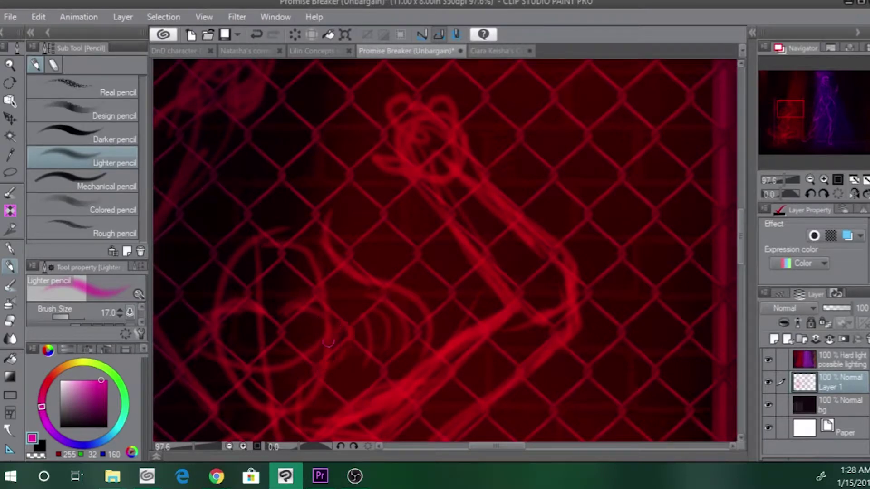
left_click_drag(324, 316, 339, 328)
left_click_drag(250, 267, 291, 219)
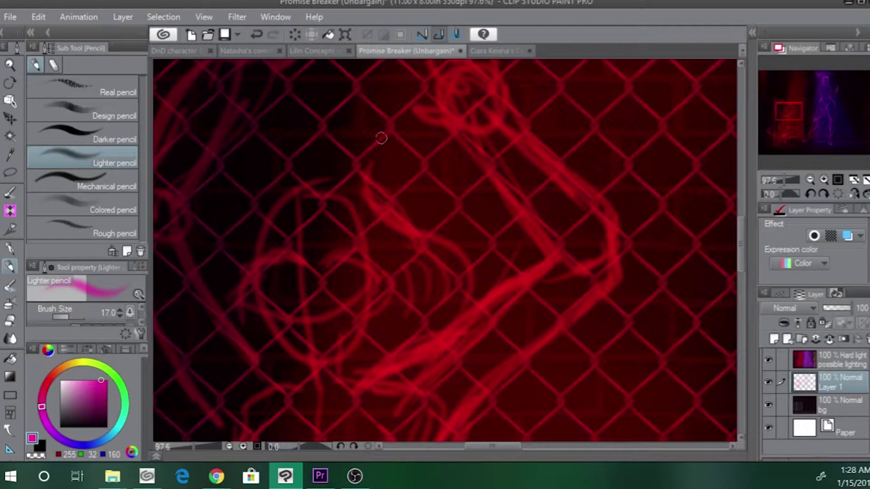
mouse_move(269, 275)
left_mouse_down()
mouse_move(282, 266)
mouse_move(360, 275)
mouse_move(349, 270)
left_mouse_up()
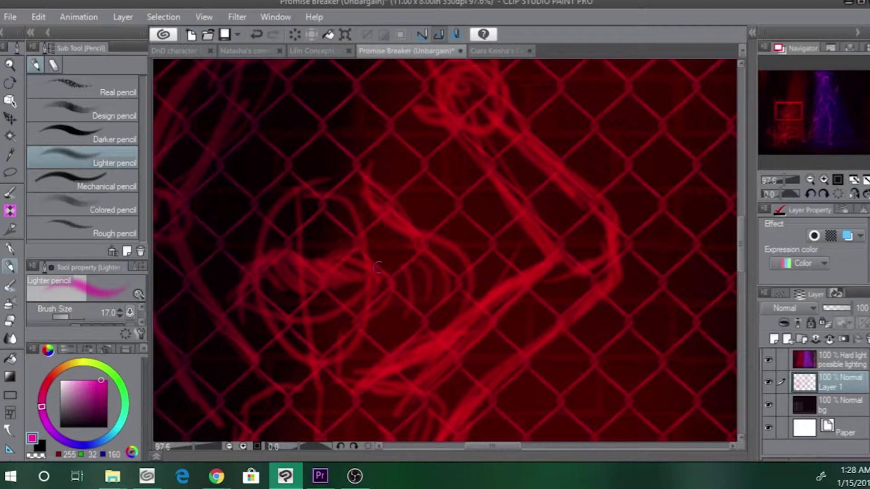
mouse_move(270, 263)
left_mouse_down()
mouse_move(250, 290)
mouse_move(263, 240)
mouse_move(262, 283)
mouse_move(272, 239)
mouse_move(291, 260)
mouse_move(315, 251)
mouse_move(393, 285)
left_mouse_up()
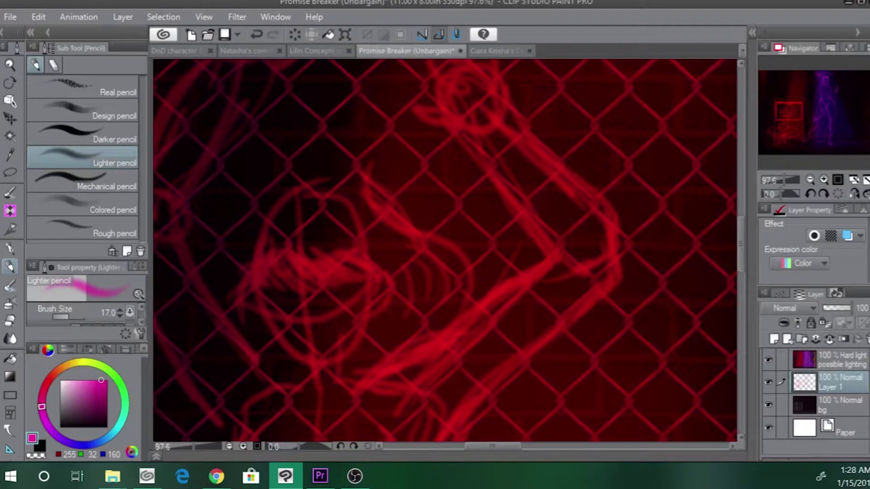
- Sketch loose hair strands down the left side of the squatting figure's face toward the neck
left_click_drag(259, 268, 246, 304)
left_click_drag(271, 247, 225, 297)
left_click_drag(251, 219, 216, 297)
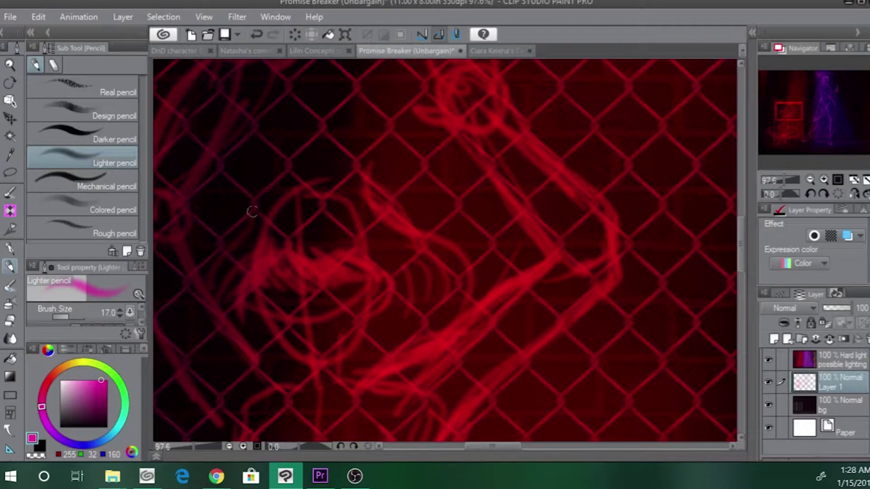
key("ctrl+z")
key("ctrl+y")
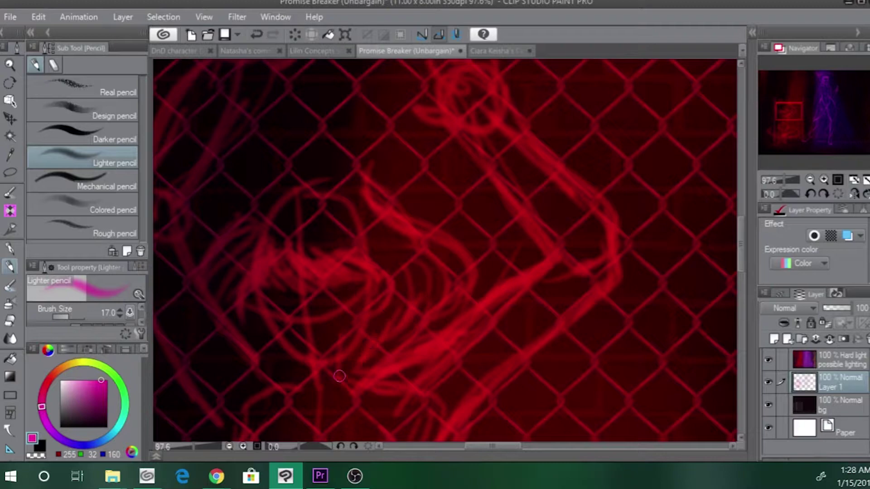
key("alt+Tab")
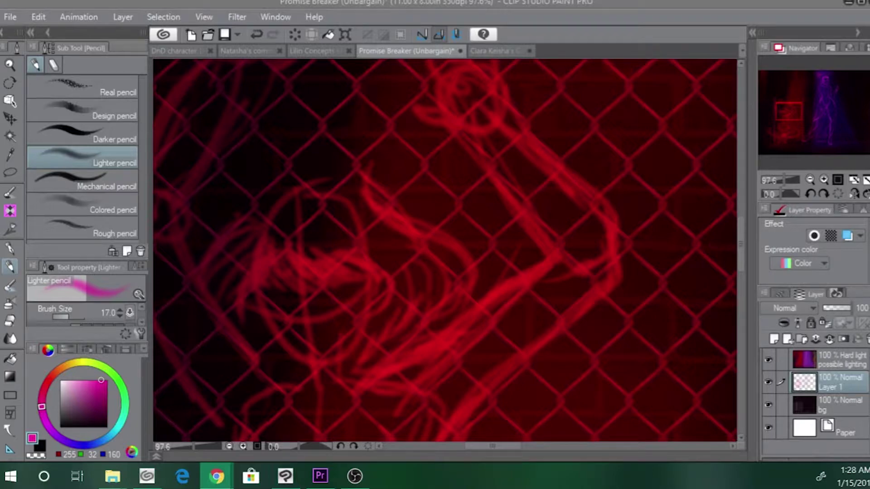
key("alt+Tab")
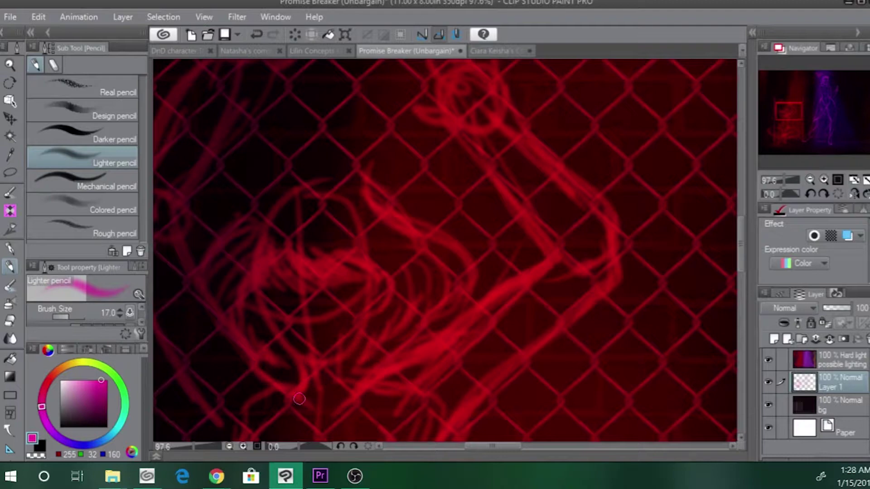
key("p")
left_click(313, 374)
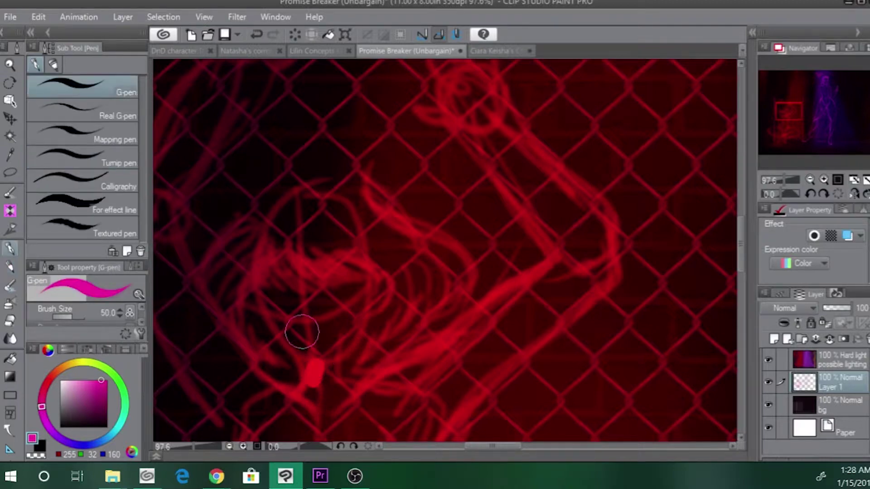
key("ctrl+z")
key("b")
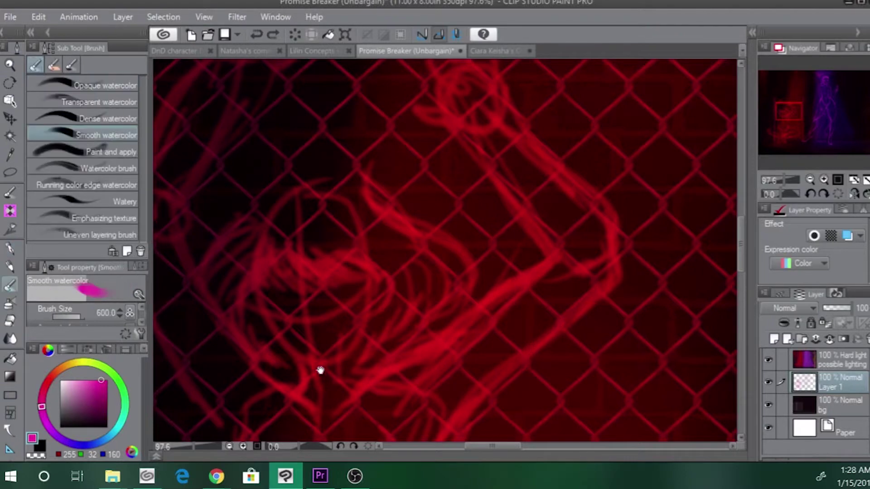
- Refine the squatting figure's chest contours and add the small chest details with the Lighter pencil
key("p")
left_click_drag(319, 391, 304, 317)
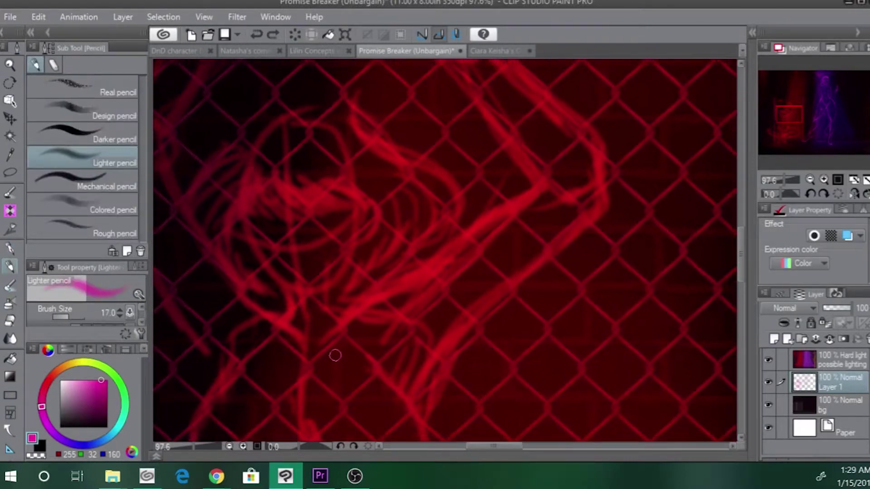
mouse_move(334, 355)
left_mouse_down()
mouse_move(322, 274)
mouse_move(334, 349)
left_mouse_up()
mouse_move(357, 293)
left_mouse_down()
mouse_move(400, 346)
mouse_move(387, 388)
mouse_move(392, 419)
mouse_move(309, 396)
left_mouse_up()
left_click_drag(385, 409, 316, 400)
mouse_move(276, 376)
left_mouse_down()
mouse_move(231, 422)
mouse_move(168, 388)
mouse_move(175, 345)
left_mouse_up()
left_click_drag(385, 365, 370, 379)
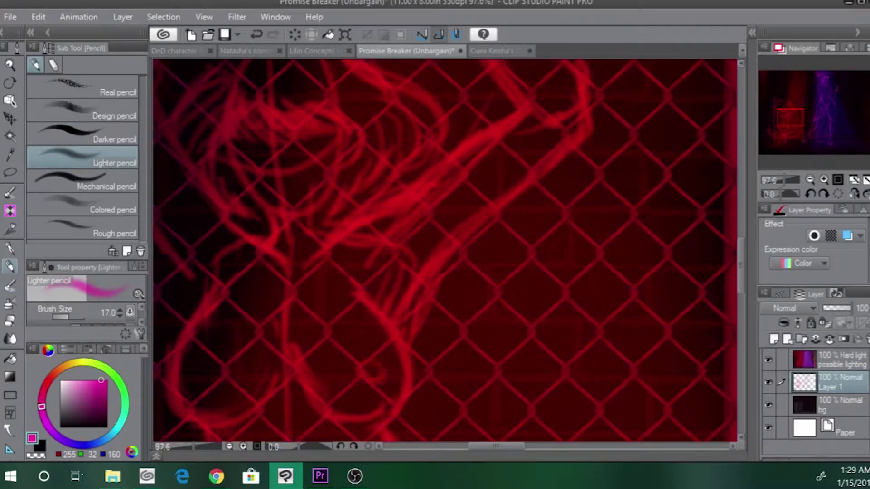
left_click_drag(202, 365, 198, 379)
- Strengthen the squatting figure's torso midline and sketch curved lines across the lower belly
left_click_drag(233, 344, 233, 222)
left_click_drag(294, 317, 294, 354)
left_click_drag(291, 381, 291, 275)
mouse_move(263, 328)
left_mouse_down()
mouse_move(273, 380)
mouse_move(340, 348)
left_mouse_up()
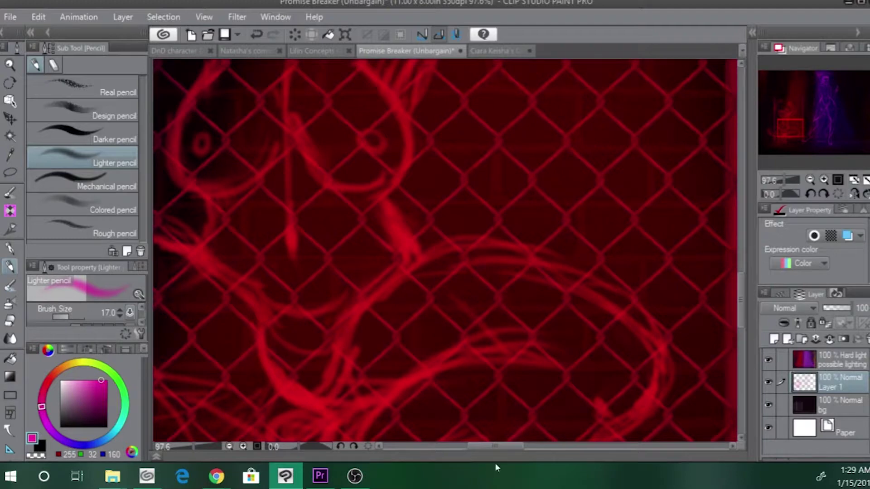
- Briefly toggle the bg layer's visibility, and hide the Hard light possible lighting layer
scroll(266, 371, "up", 4)
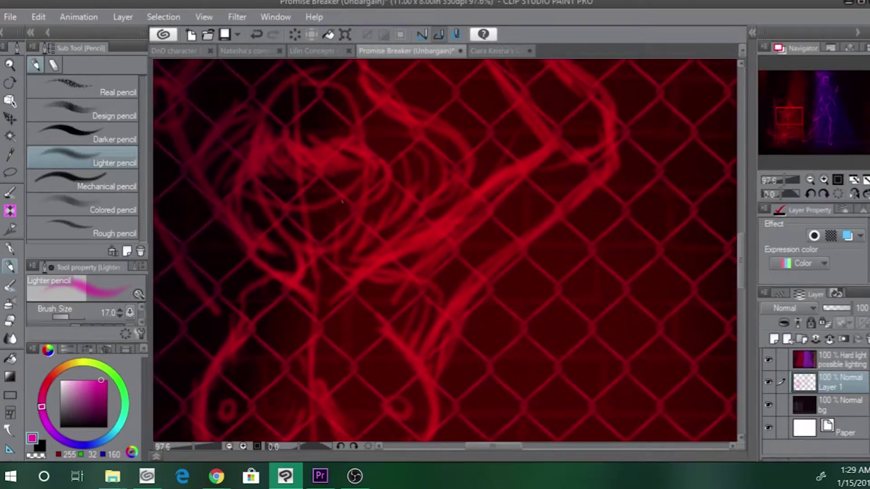
left_click(769, 407)
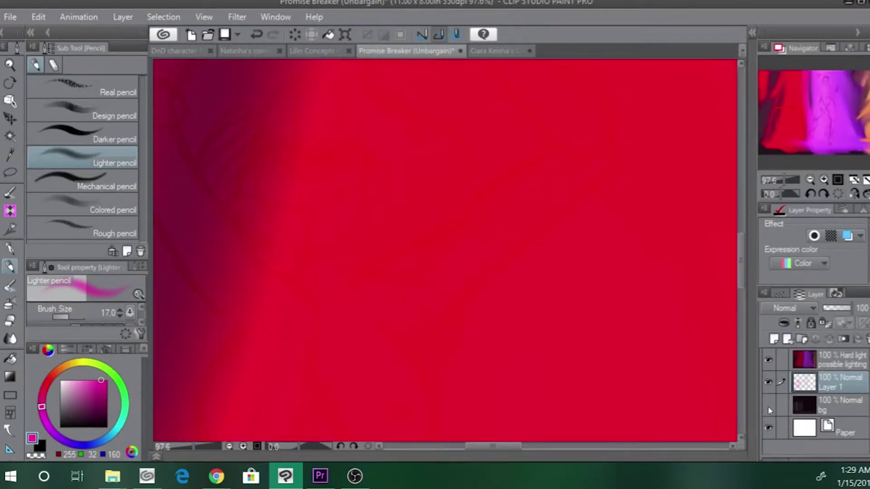
left_click(769, 407)
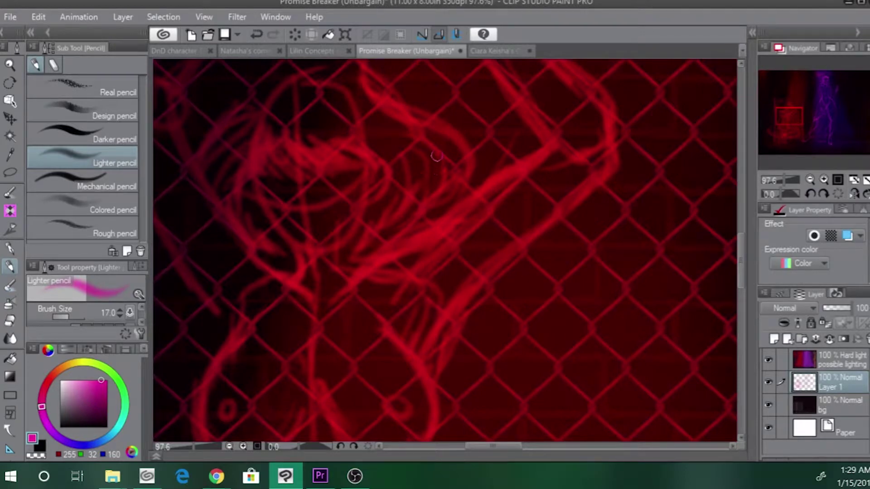
left_click(769, 361)
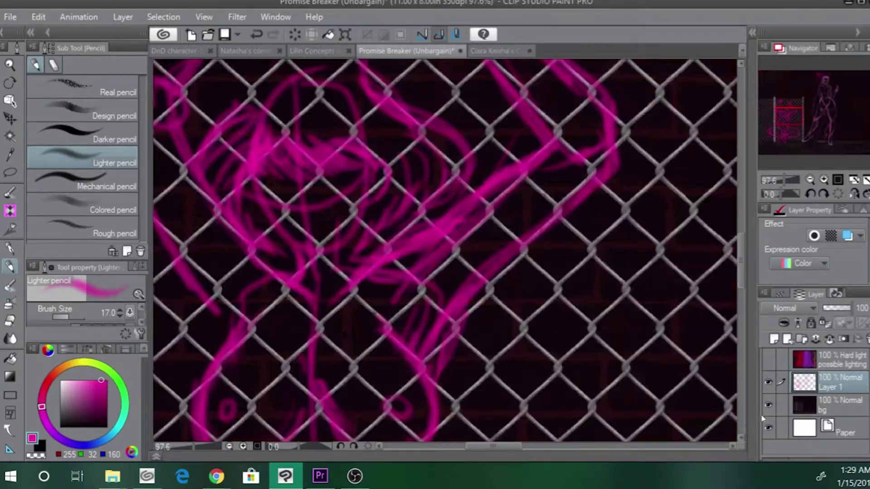
- Hide the bg layer and erase the squatting figure's scribbled fringe, with the Lighter pencil set to size 7 for redrawing it
left_click(769, 406)
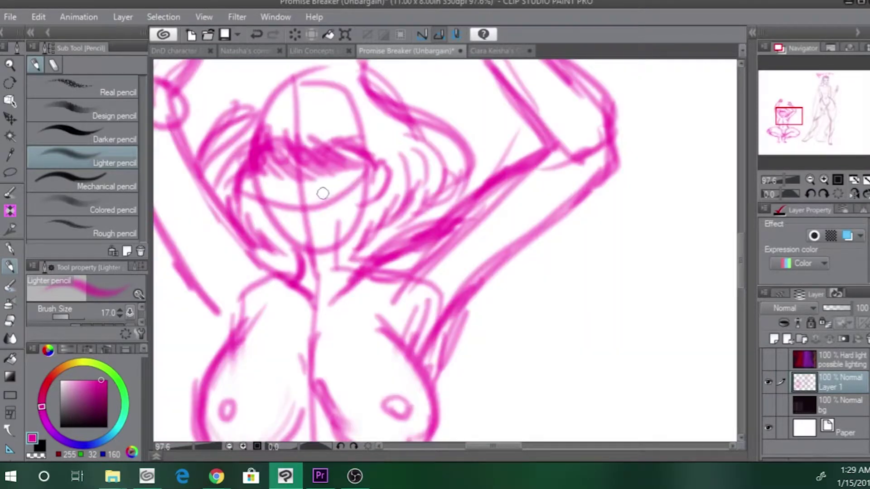
key("bracketleft")
key("bracketleft")
key("bracketleft")
key("bracketleft")
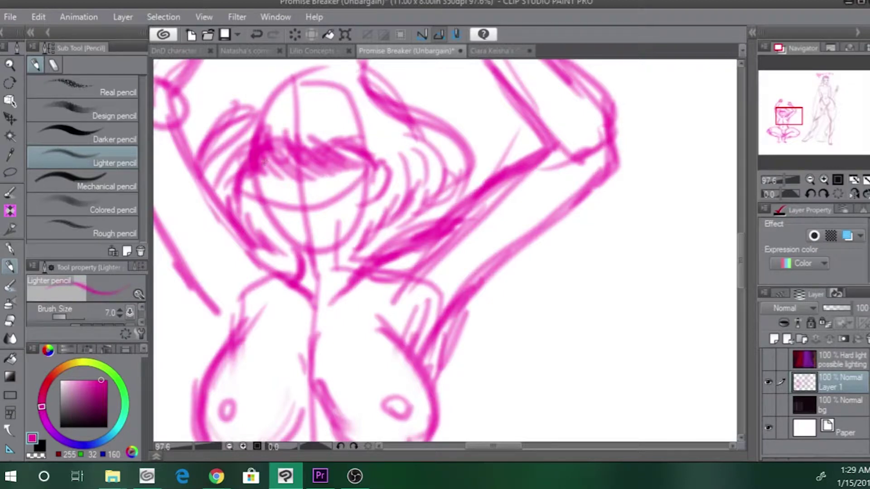
mouse_move(265, 160)
left_mouse_down()
mouse_move(317, 176)
mouse_move(368, 160)
left_mouse_up()
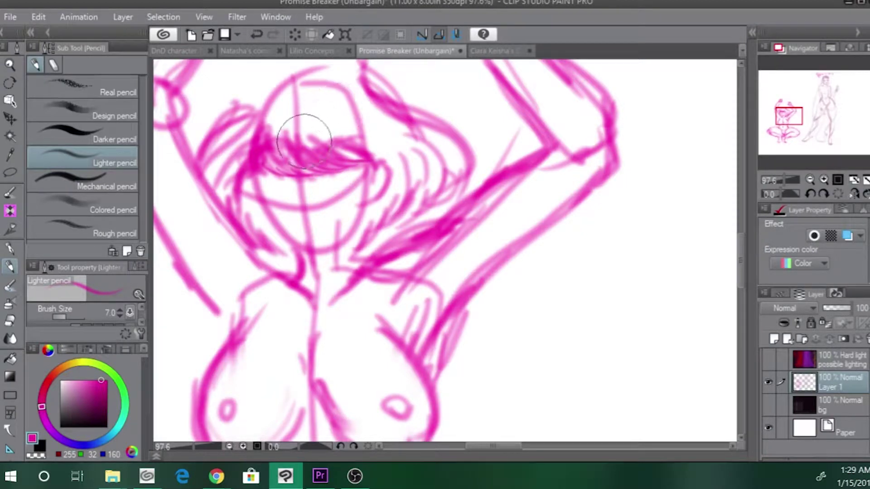
mouse_move(300, 136)
left_mouse_down()
mouse_move(322, 172)
mouse_move(316, 140)
mouse_move(334, 163)
mouse_move(298, 152)
mouse_move(278, 169)
mouse_move(266, 152)
mouse_move(334, 194)
left_mouse_up()
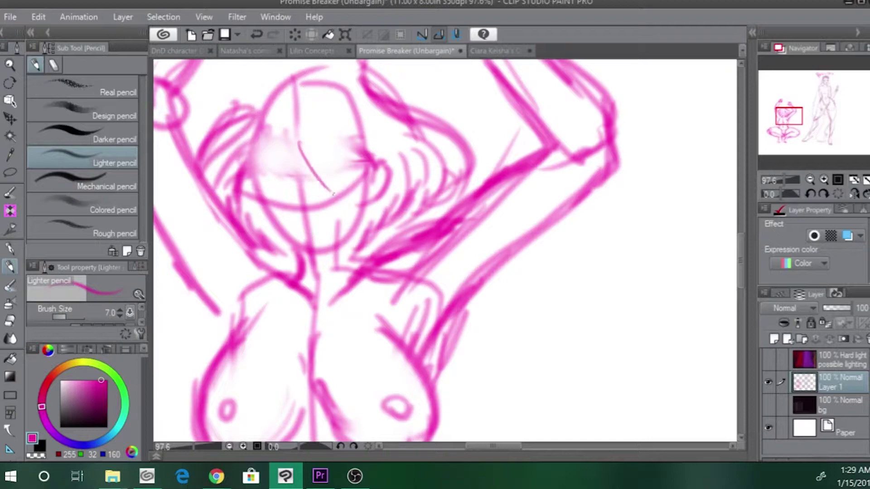
- Sketch the first side-swept fringe strands over the squatting figure's covered eye and undo the surplus strokes
mouse_move(317, 156)
left_mouse_down()
mouse_move(349, 202)
mouse_move(383, 188)
left_mouse_up()
left_click_drag(343, 148, 386, 179)
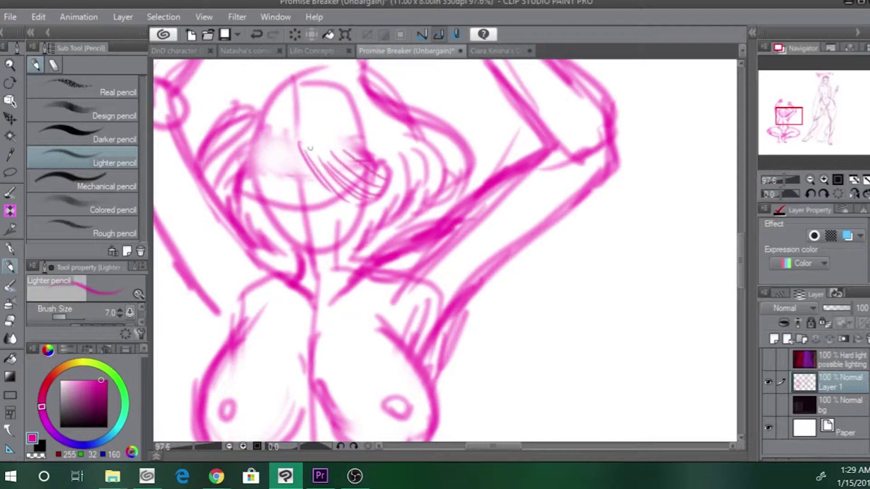
left_click_drag(308, 146, 368, 200)
key("ctrl+z")
key("ctrl+z")
key("ctrl+z")
key("ctrl+z")
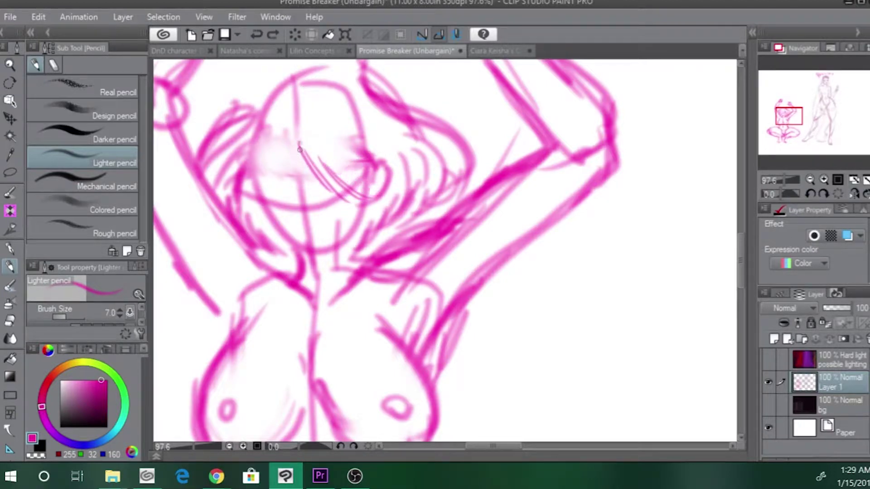
- Build up the squatting figure's side-swept fringe and add short hairline strands around the temple and open side of the face
mouse_move(301, 152)
left_mouse_down()
mouse_move(299, 136)
mouse_move(260, 151)
left_mouse_up()
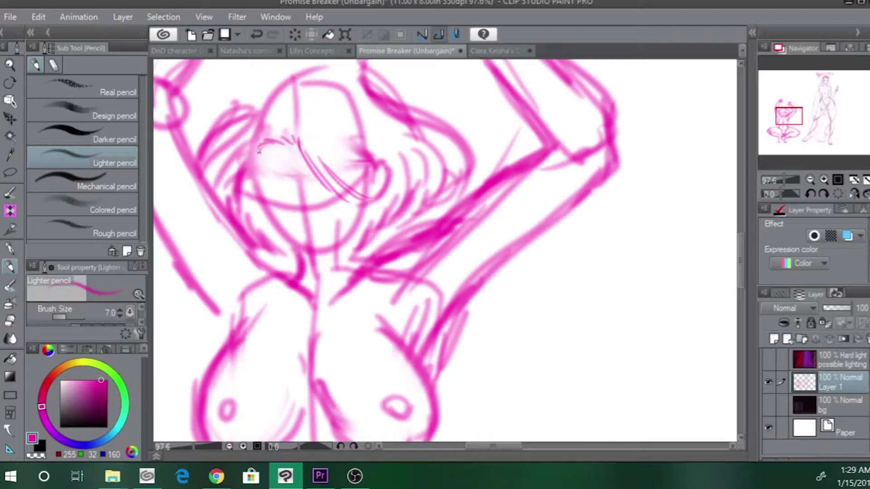
left_click_drag(309, 139, 358, 197)
mouse_move(333, 149)
left_mouse_down()
mouse_move(377, 187)
mouse_move(360, 173)
mouse_move(388, 191)
left_mouse_up()
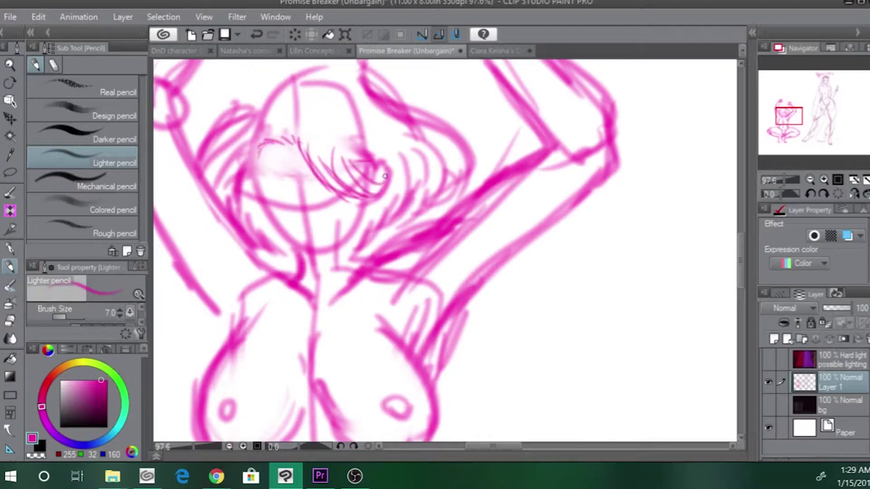
mouse_move(351, 161)
left_mouse_down()
mouse_move(389, 195)
mouse_move(383, 213)
mouse_move(390, 199)
mouse_move(393, 207)
left_mouse_up()
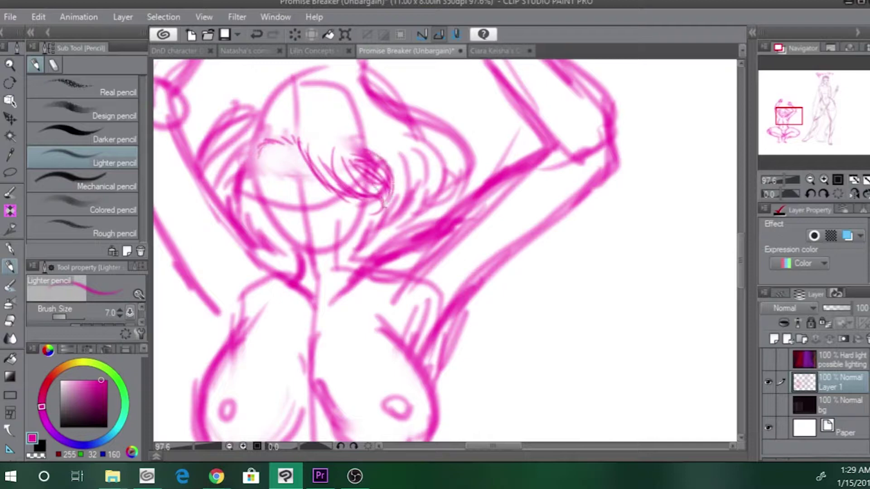
left_click_drag(330, 183, 354, 199)
mouse_move(279, 142)
left_mouse_down()
mouse_move(255, 155)
mouse_move(244, 179)
left_mouse_up()
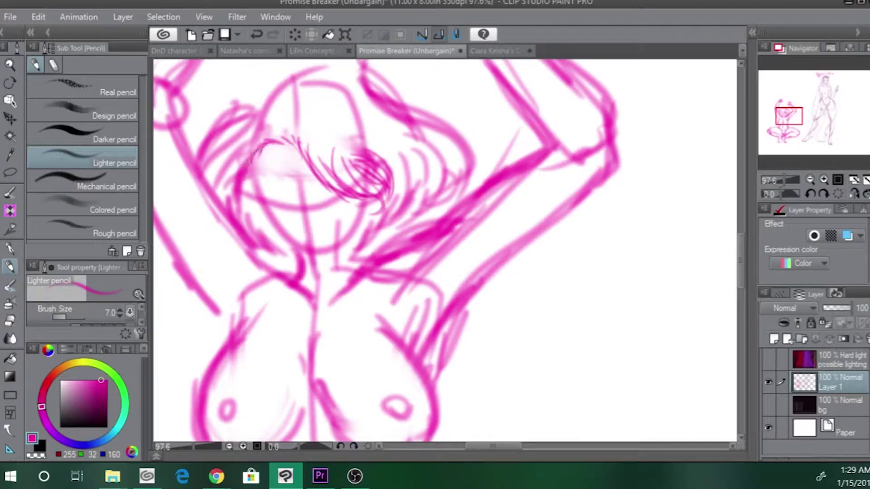
mouse_move(284, 135)
left_mouse_down()
mouse_move(248, 149)
mouse_move(250, 193)
mouse_move(265, 219)
mouse_move(340, 197)
left_mouse_up()
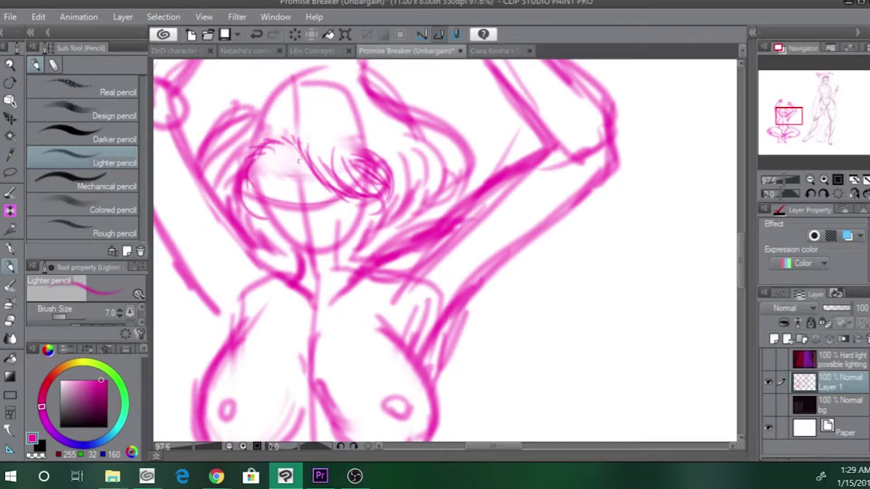
mouse_move(301, 165)
left_mouse_down()
mouse_move(363, 213)
mouse_move(365, 205)
left_mouse_up()
mouse_move(324, 183)
left_mouse_down()
mouse_move(367, 229)
mouse_move(372, 217)
left_mouse_up()
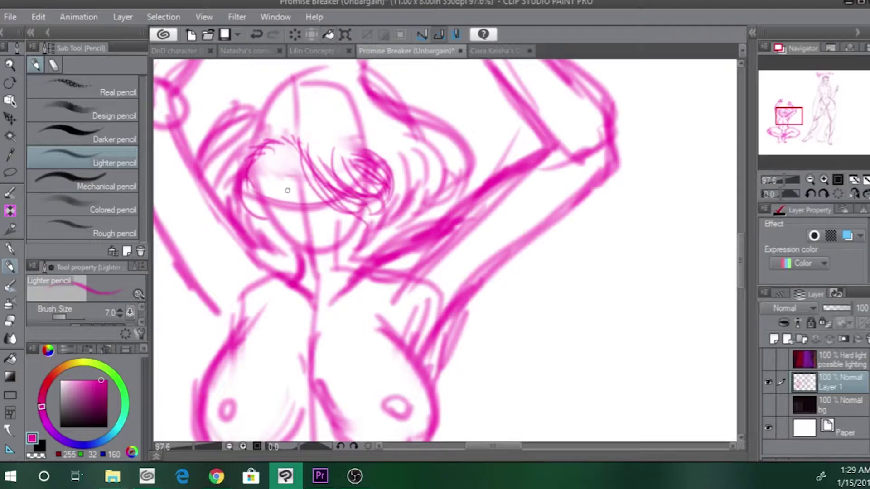
- Sketch the squatting figure's visible eyelid arc and firm up the jaw, neck and shoulder lines at brush size 8
left_click_drag(264, 185, 293, 192)
key("]")
mouse_move(256, 159)
left_mouse_down()
mouse_move(276, 233)
mouse_move(323, 258)
mouse_move(353, 221)
mouse_move(360, 260)
left_mouse_up()
mouse_move(296, 248)
left_mouse_down()
mouse_move(253, 247)
mouse_move(280, 265)
mouse_move(237, 252)
left_mouse_up()
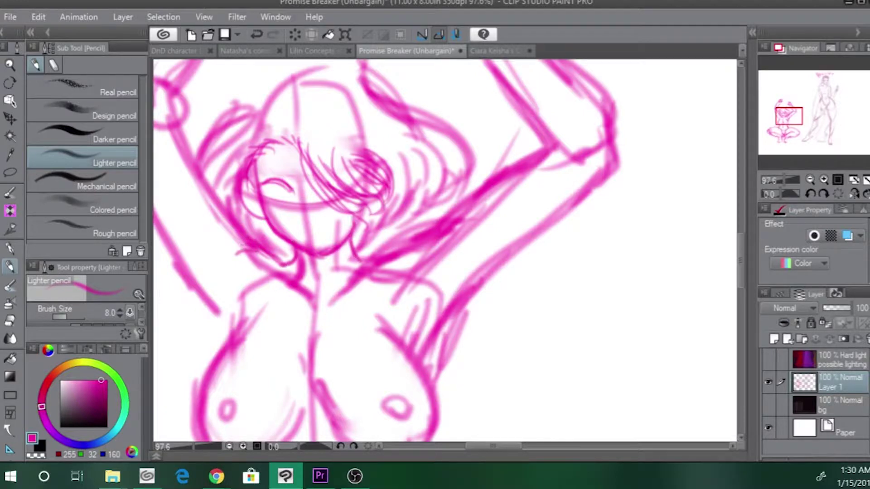
left_click_drag(235, 320, 209, 286)
left_click_drag(230, 234, 243, 262)
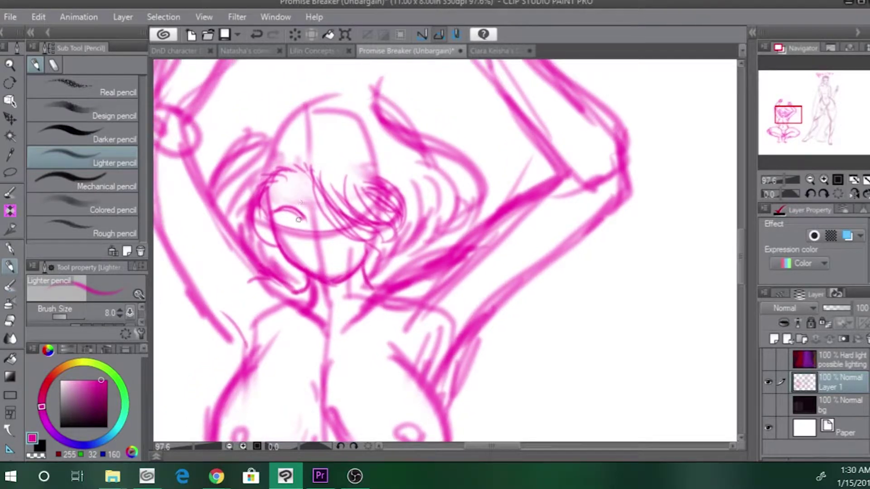
- Detail the squatting figure's visible eye and eyebrow, and sketch the small nose below
mouse_move(298, 220)
left_mouse_down()
mouse_move(272, 218)
mouse_move(304, 216)
mouse_move(278, 216)
mouse_move(299, 221)
mouse_move(279, 205)
mouse_move(293, 219)
mouse_move(286, 213)
mouse_move(304, 208)
mouse_move(281, 211)
mouse_move(307, 223)
mouse_move(303, 214)
left_mouse_up()
key("ctrl+z")
mouse_move(295, 209)
left_mouse_down()
mouse_move(306, 222)
mouse_move(274, 200)
mouse_move(304, 200)
mouse_move(305, 214)
left_mouse_up()
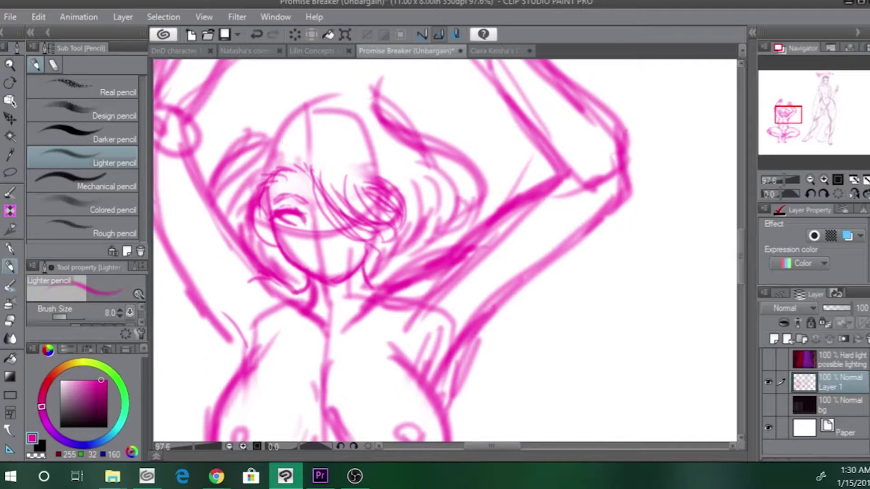
left_click_drag(295, 213, 291, 216)
mouse_move(310, 238)
left_mouse_down()
mouse_move(320, 241)
mouse_move(308, 242)
left_mouse_up()
key("ctrl+z")
left_click_drag(335, 241, 336, 236)
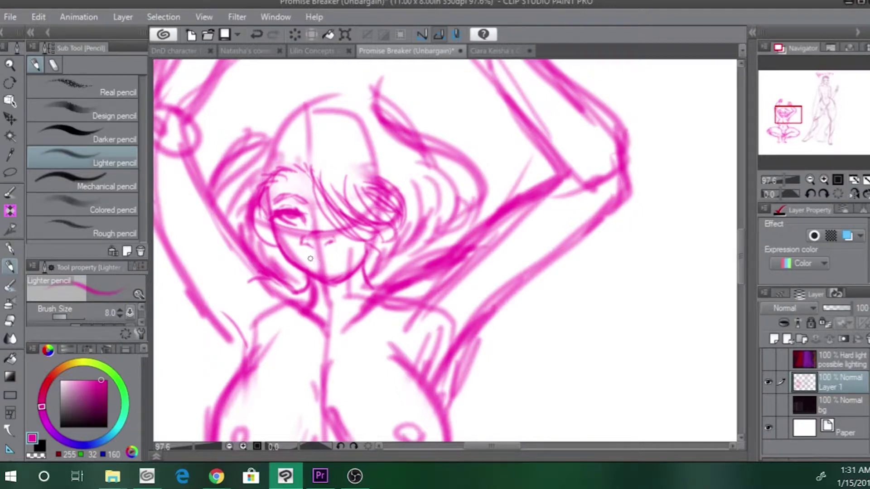
- Sketch the squatting figure's lips and the outline of a tongue extending over the chin
left_click_drag(309, 254, 340, 252)
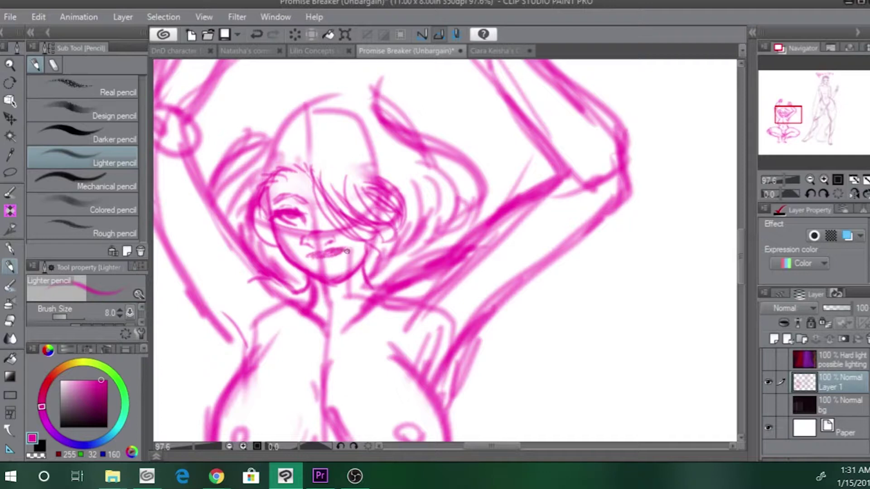
mouse_move(332, 254)
left_mouse_down()
mouse_move(345, 252)
mouse_move(323, 270)
mouse_move(331, 287)
mouse_move(314, 271)
mouse_move(325, 296)
left_mouse_up()
key("ctrl+z")
key("ctrl+z")
- Show the possible lighting and bg layers and fill the squatting figure's tongue with light grey (178, 178, 178) at brush size 20
left_click(40, 446)
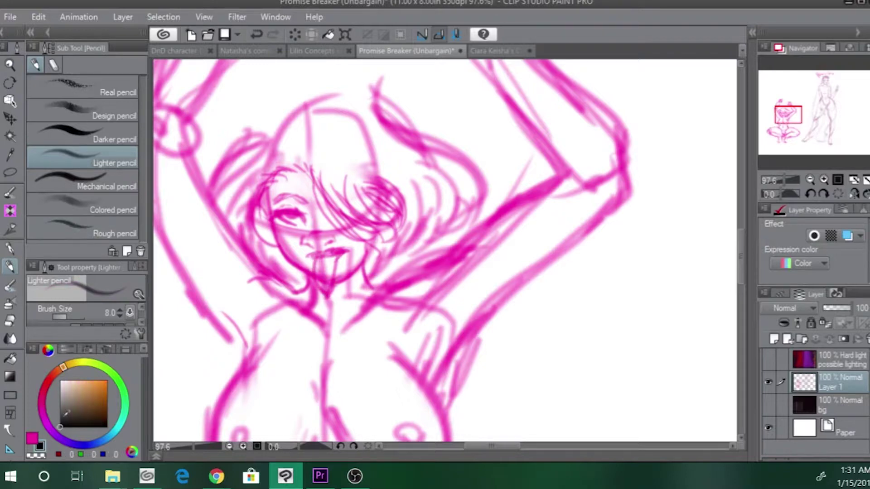
left_click_drag(63, 416, 60, 391)
left_click(60, 407)
key("]")
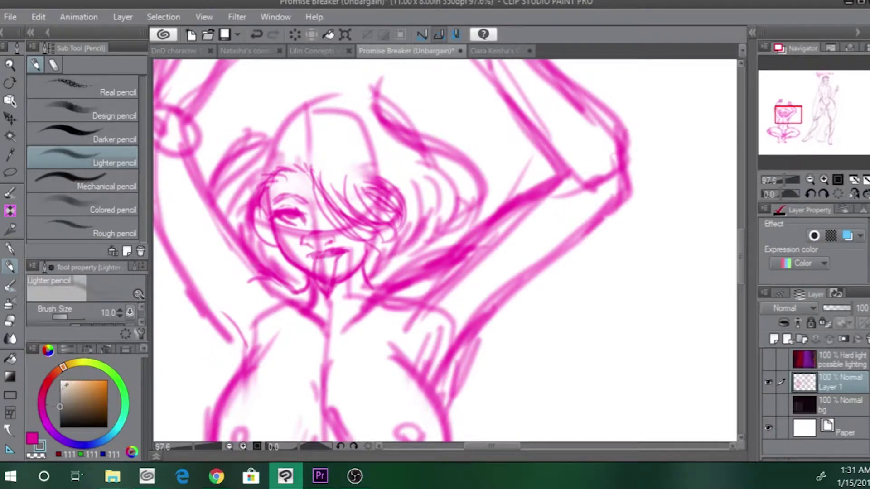
left_click(768, 360)
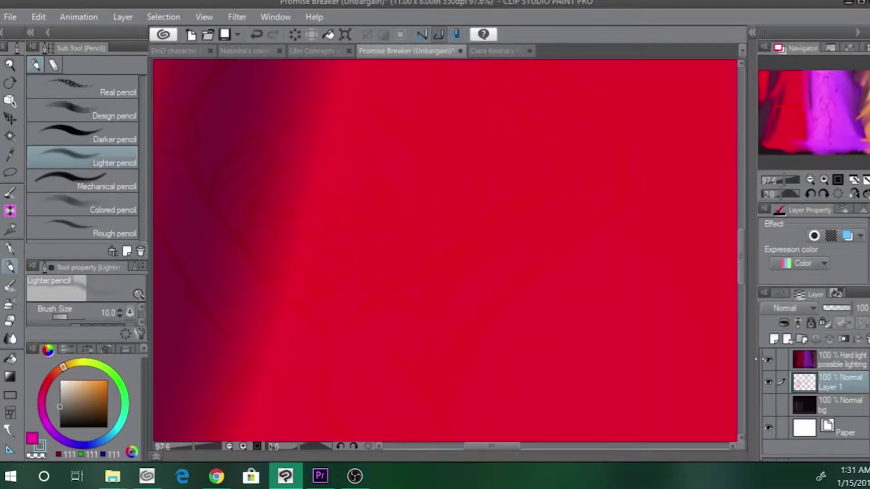
left_click(768, 404)
key("bracketright")
key("bracketright")
key("bracketright")
key("bracketright")
key("bracketright")
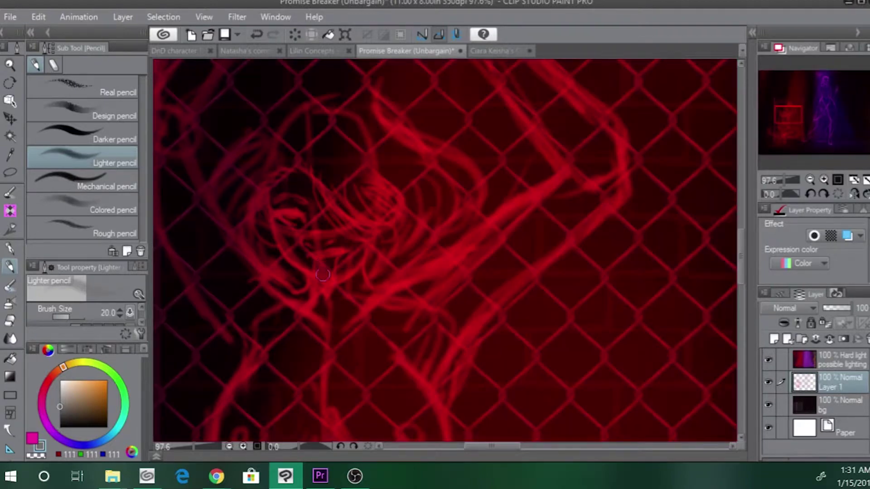
left_click_drag(62, 403, 59, 394)
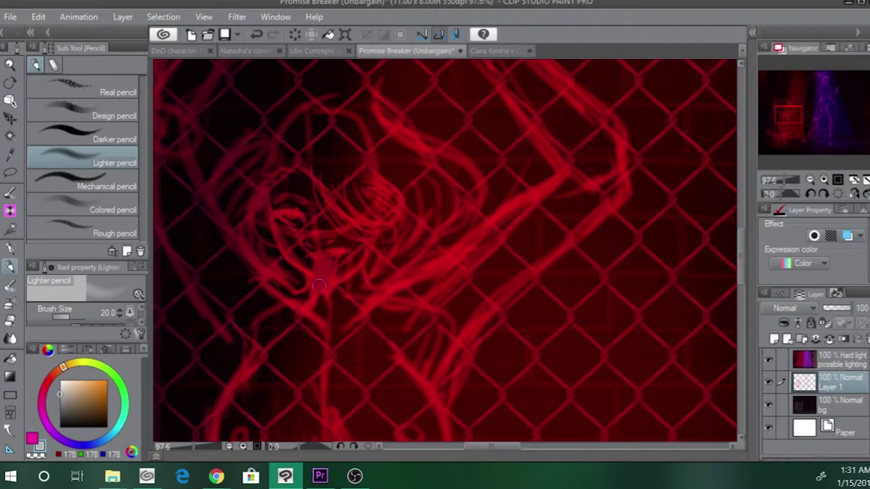
- Compare the grey tongue with the lighting and bg layers toggled, leaving only the bg layer shown, and reduce the brush to 15
left_click(768, 359)
left_click(768, 405)
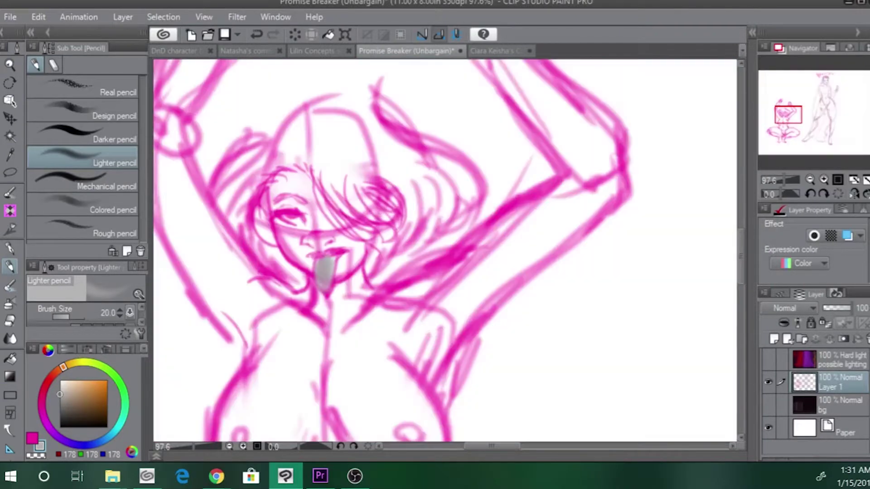
key("bracketleft")
key("bracketleft")
left_click(769, 360)
left_click(768, 359)
left_click(769, 404)
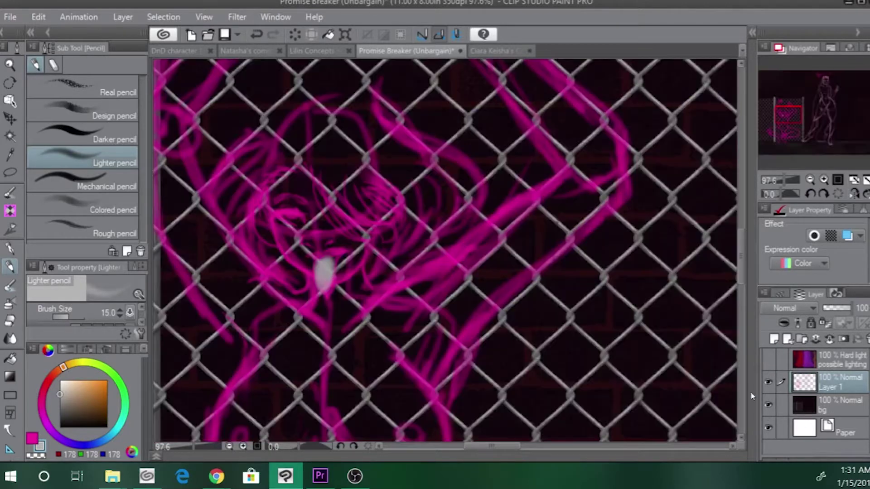
- Undo the last grey tongue stroke, repaint the tongue more cleanly, and return to the magenta colour at brush size 8
key("bracketleft")
key("bracketleft")
key("bracketleft")
key("bracketleft")
key("ctrl+z")
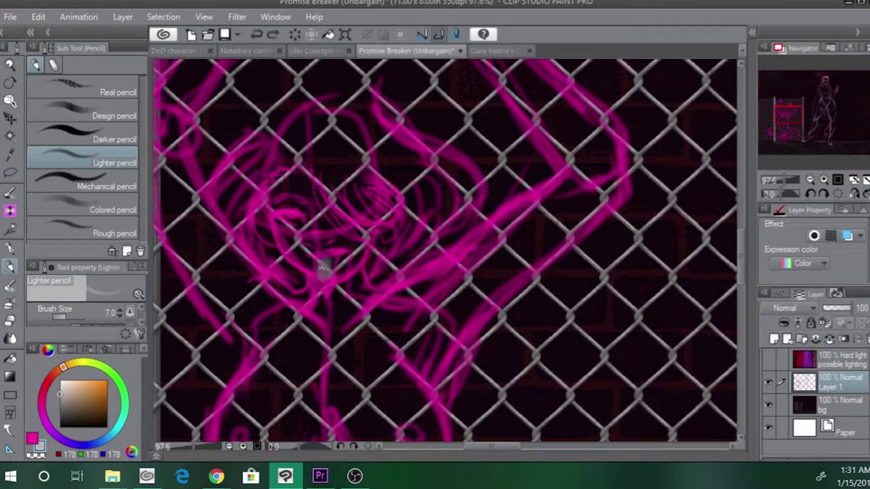
key("bracketright")
key("bracketright")
key("bracketright")
mouse_move(320, 261)
left_mouse_down()
mouse_move(327, 290)
mouse_move(330, 260)
mouse_move(324, 284)
mouse_move(318, 276)
mouse_move(325, 271)
mouse_move(324, 286)
left_mouse_up()
key("x")
key("bracketleft")
key("bracketleft")
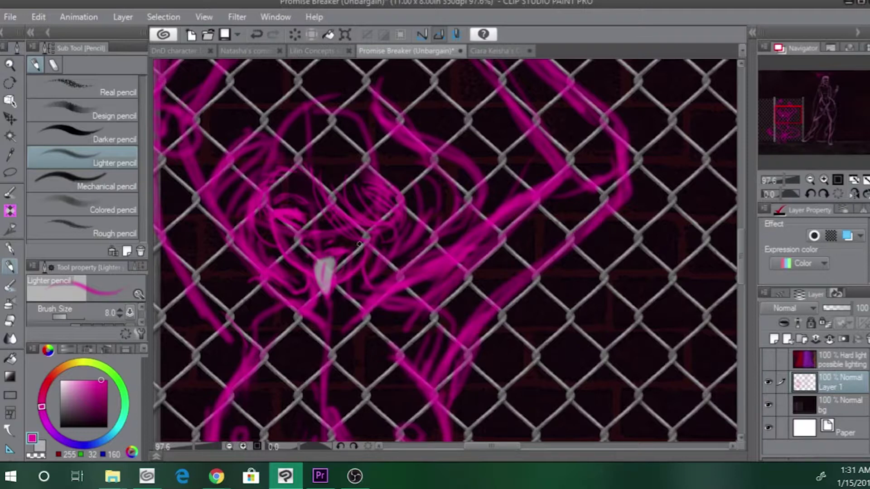
- Add a small mark on the squatting figure's forehead and erase the old skull construction lines, raising the brush size to 17
left_click_drag(294, 180, 304, 188)
key("]")
left_click_drag(298, 138, 310, 195)
key("]")
key("]")
key("]")
mouse_move(378, 156)
left_mouse_down()
mouse_move(428, 223)
mouse_move(432, 167)
mouse_move(355, 163)
mouse_move(337, 145)
mouse_move(362, 181)
mouse_move(286, 199)
left_mouse_up()
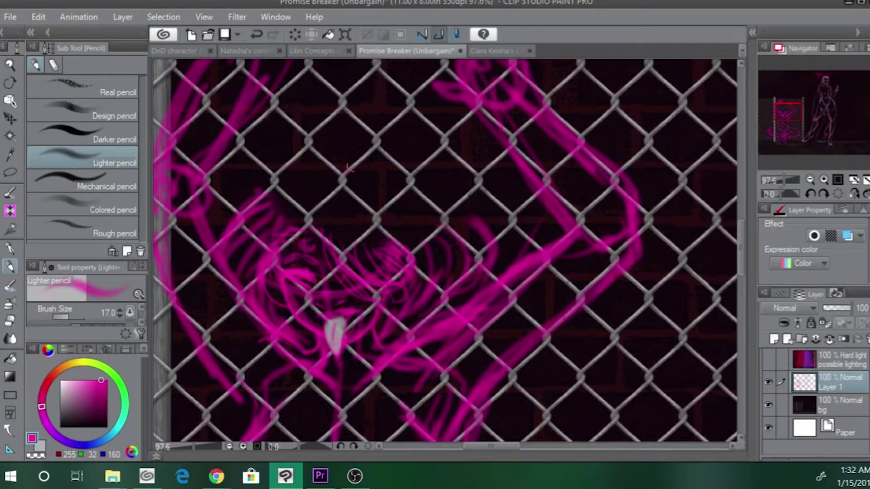
left_click_drag(352, 162, 449, 206)
key("ctrl+z")
left_click_drag(345, 166, 446, 196)
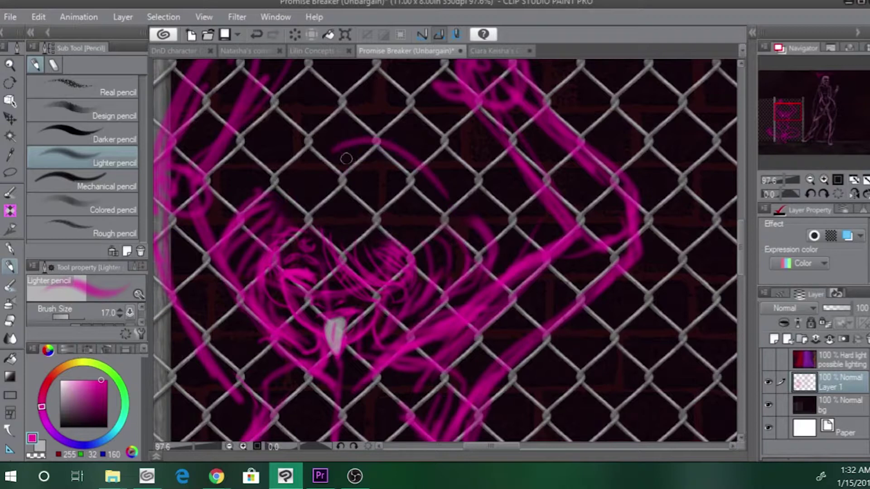
key("ctrl+z")
- Sketch the outer curve of the squatting figure's hair from the crown toward the raised elbow, with flowing strands inside it
mouse_move(341, 161)
left_mouse_down()
mouse_move(384, 158)
mouse_move(446, 208)
left_mouse_up()
left_click_drag(367, 177, 428, 226)
left_click_drag(377, 197, 424, 267)
mouse_move(358, 173)
left_mouse_down()
mouse_move(391, 185)
mouse_move(459, 266)
left_mouse_up()
left_click_drag(389, 175, 468, 272)
left_click_drag(426, 184, 476, 274)
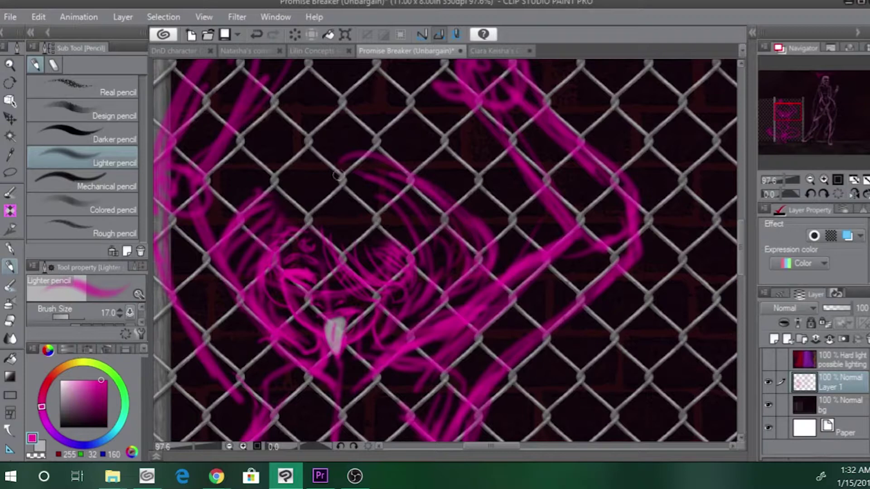
- Sketch the opposite half of the squatting figure's hair, curving from the crown down to the temple beside the fence post
left_click_drag(338, 176, 225, 225)
key("ctrl+z")
left_click_drag(313, 175, 229, 224)
mouse_move(312, 191)
left_mouse_down()
mouse_move(246, 260)
mouse_move(261, 211)
mouse_move(292, 230)
mouse_move(245, 247)
left_mouse_up()
mouse_move(303, 195)
left_mouse_down()
mouse_move(247, 259)
mouse_move(261, 185)
left_mouse_up()
left_click_drag(314, 161, 252, 197)
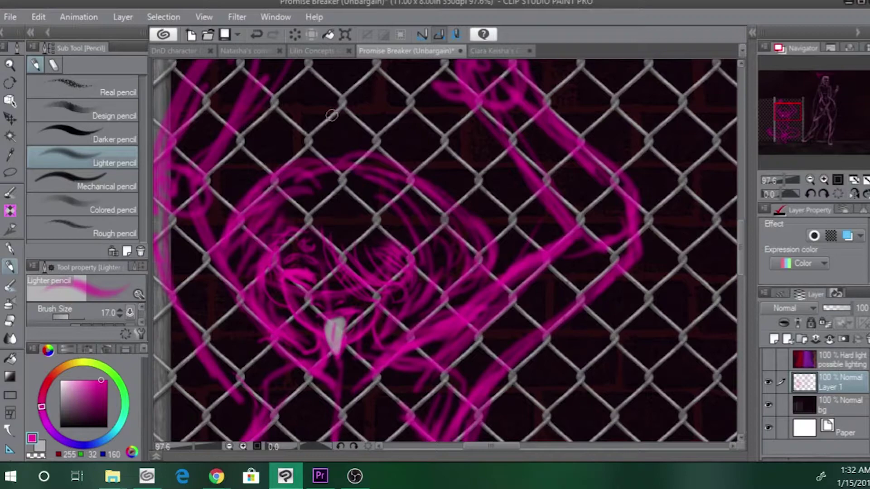
- Review the whole squatting figure against the fence and show the Hard light possible lighting layer
left_click_drag(784, 180, 780, 180)
left_click_drag(777, 122, 785, 135)
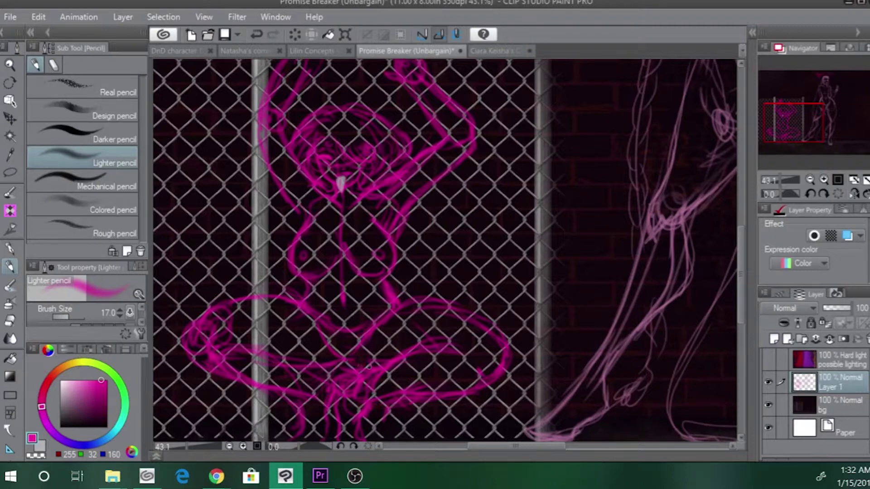
left_click_drag(354, 258, 352, 311)
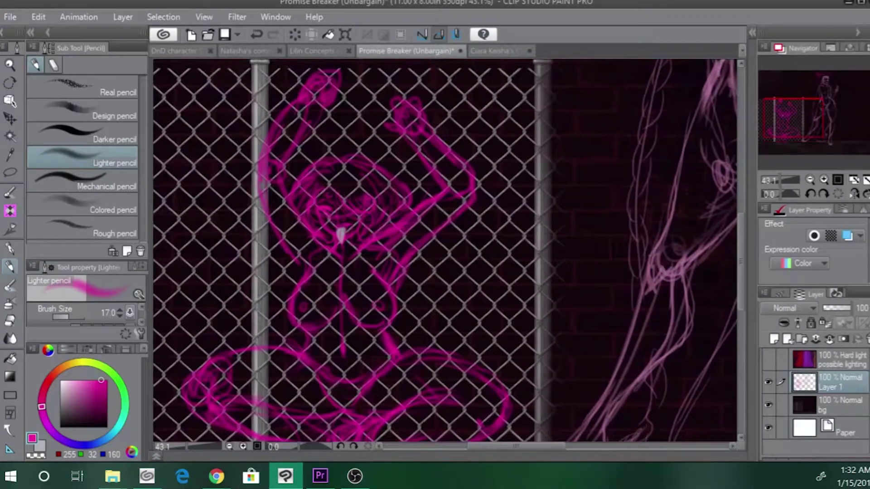
left_click(768, 360)
- Paint a light grey tongue at the standing figure's mouth, and switch back to magenta with brush size 10
left_click_drag(627, 286, 365, 327)
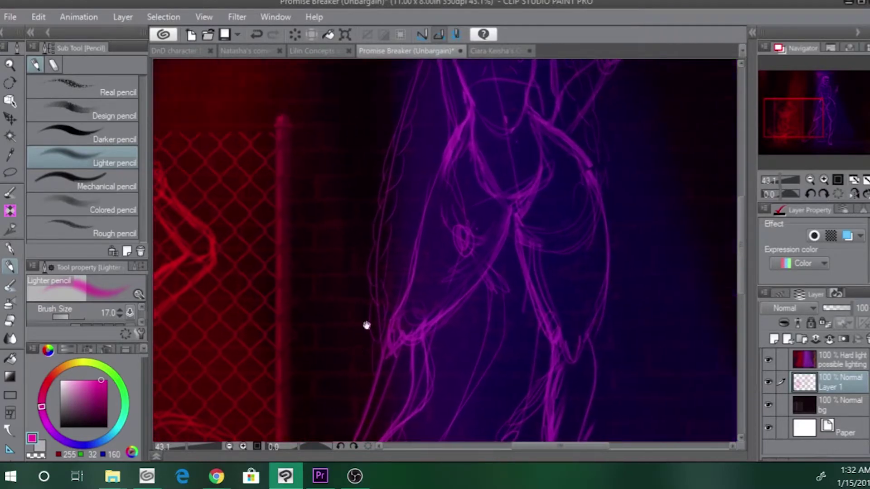
key("x")
left_click_drag(467, 148, 467, 367)
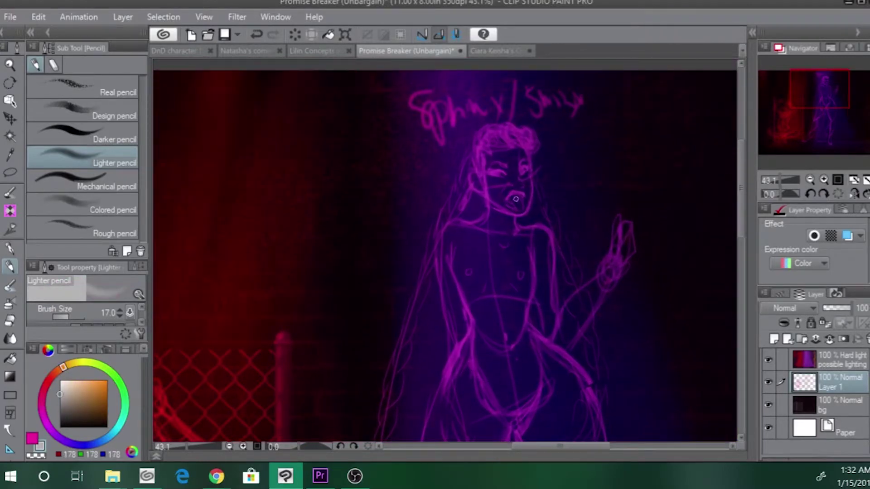
left_click_drag(516, 199, 520, 215)
key("ctrl+z")
left_click_drag(514, 199, 517, 207)
key("x")
key("[")
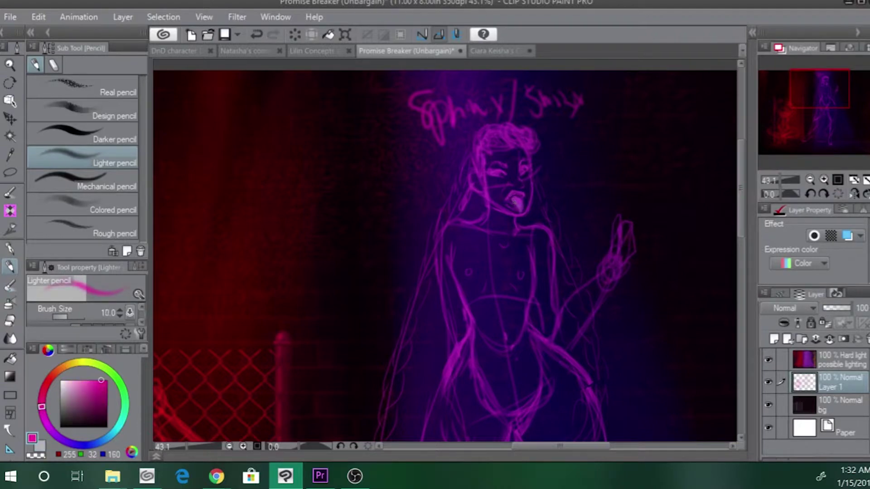
- Hide the Hard light possible lighting layer, sample the muted pink of the standing figure's hair, and refine the raised forearm's lower edge
left_click(769, 361)
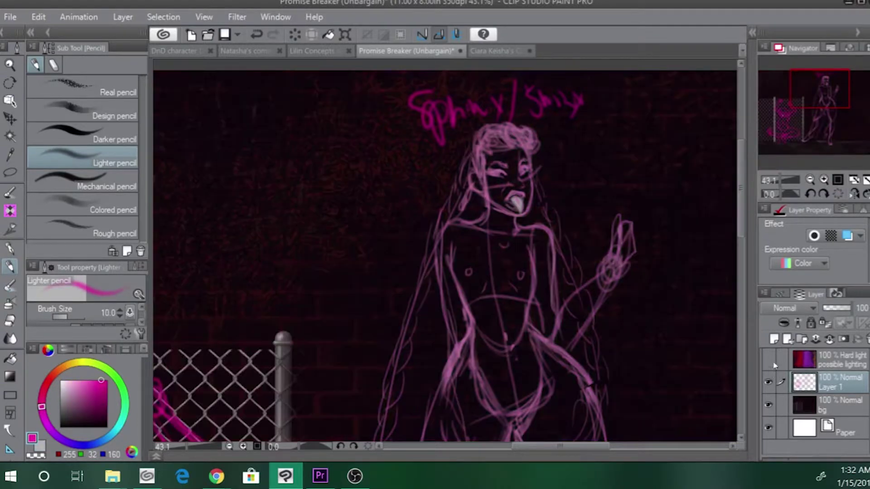
left_click(506, 135, "alt")
key("ctrl+z")
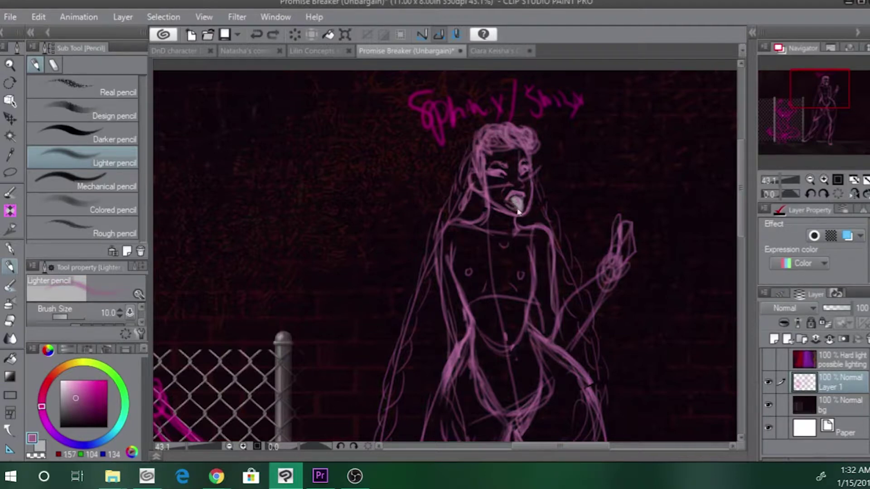
mouse_move(514, 200)
left_mouse_down()
mouse_move(511, 210)
mouse_move(519, 207)
left_mouse_up()
key("ctrl+z")
mouse_move(618, 247)
left_mouse_down()
mouse_move(635, 258)
mouse_move(618, 265)
left_mouse_up()
mouse_move(609, 233)
left_mouse_down()
mouse_move(615, 213)
mouse_move(620, 223)
mouse_move(549, 279)
left_mouse_up()
key("ctrl+z")
scroll(506, 271, "down", 3)
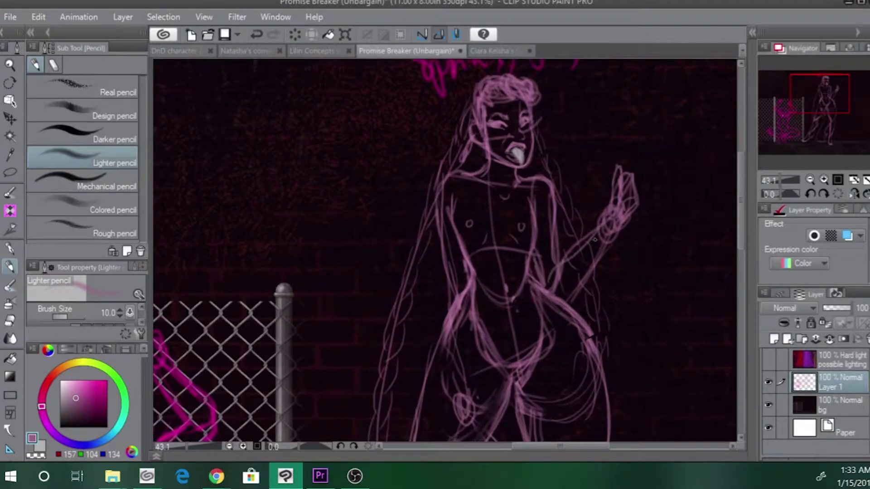
left_click_drag(605, 244, 571, 295)
- Sketch the standing figure's lowered arm as long lines from the shoulder down to the hand beside the thigh
mouse_move(332, 423)
left_mouse_down()
mouse_move(392, 279)
mouse_move(394, 353)
left_mouse_up()
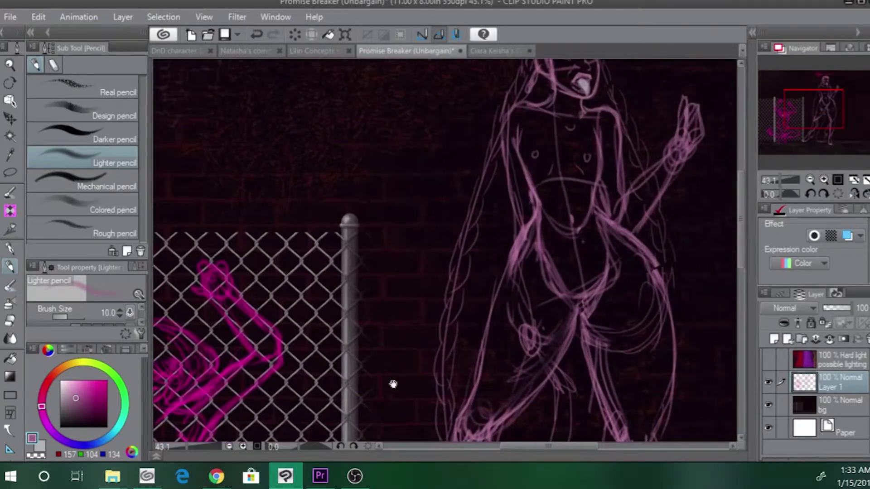
left_click_drag(513, 126, 527, 329)
left_click_drag(516, 221, 529, 325)
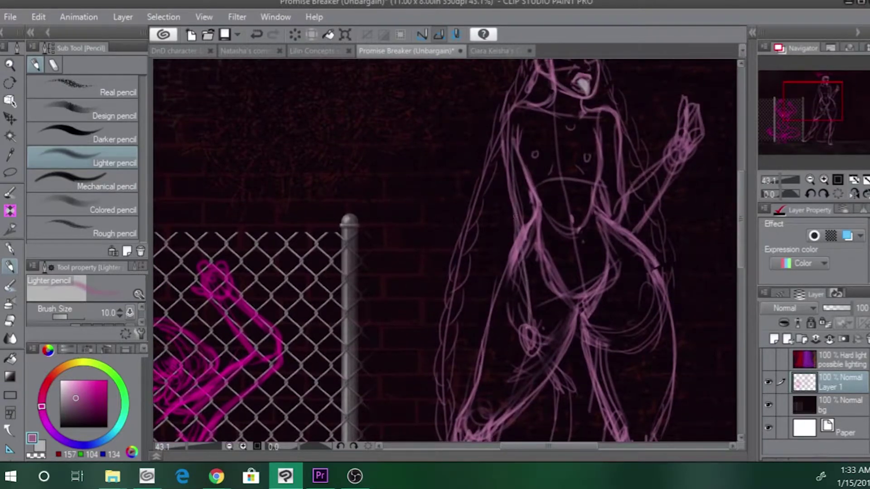
left_click_drag(511, 187, 509, 250)
mouse_move(526, 198)
left_mouse_down()
mouse_move(527, 132)
mouse_move(517, 165)
mouse_move(525, 131)
mouse_move(524, 171)
left_mouse_up()
key("ctrl+z")
key("ctrl+z")
- Reinforce the contours of the lowered arm along the upper arm, forearm and wrist into the hand
mouse_move(527, 146)
left_mouse_down()
mouse_move(523, 154)
mouse_move(530, 134)
mouse_move(503, 181)
mouse_move(531, 219)
left_mouse_up()
left_click_drag(501, 166, 512, 241)
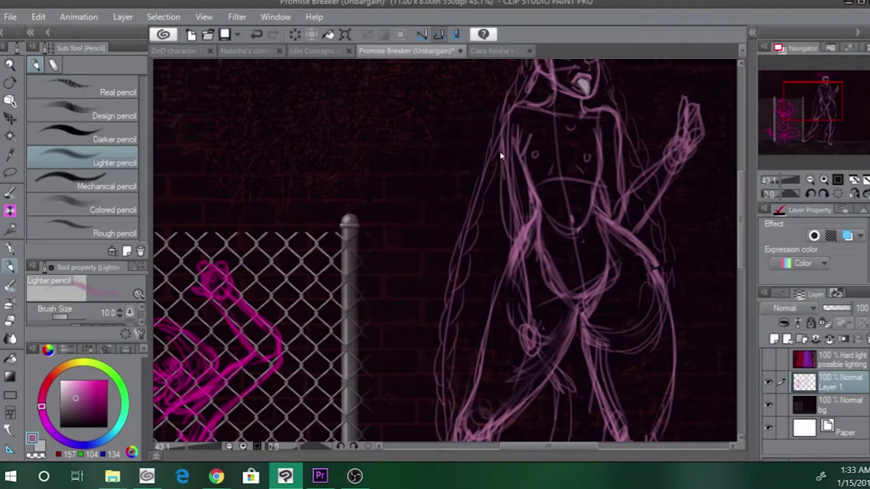
key("ctrl+z")
left_click_drag(500, 169, 522, 227)
mouse_move(528, 192)
left_mouse_down()
mouse_move(520, 227)
mouse_move(511, 215)
mouse_move(530, 320)
left_mouse_up()
left_click_drag(532, 226, 530, 314)
mouse_move(521, 288)
left_mouse_down()
mouse_move(544, 347)
mouse_move(539, 355)
left_mouse_up()
mouse_move(526, 307)
left_mouse_down()
mouse_move(522, 332)
mouse_move(534, 353)
left_mouse_up()
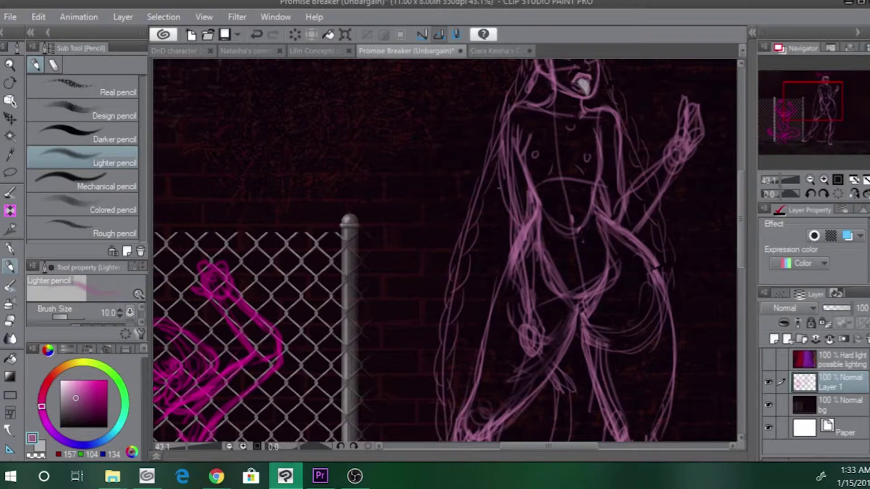
- Redraw the outer thigh of the standing figure's extended leg with curved strokes between knee and hip
mouse_move(450, 288)
left_mouse_down()
mouse_move(386, 229)
mouse_move(331, 218)
left_mouse_up()
left_click_drag(389, 205, 343, 335)
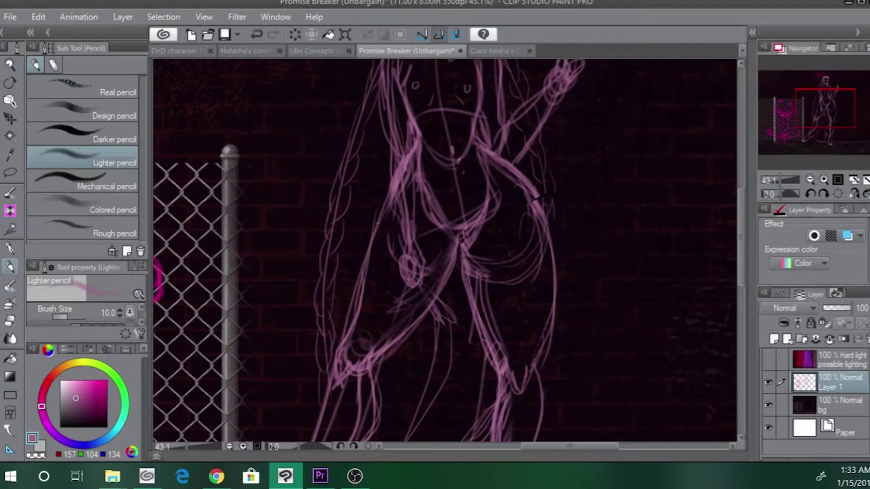
mouse_move(363, 299)
left_mouse_down()
mouse_move(350, 339)
mouse_move(381, 214)
left_mouse_up()
mouse_move(340, 323)
left_mouse_down()
mouse_move(386, 202)
mouse_move(377, 230)
left_mouse_up()
left_click_drag(349, 349, 390, 185)
mouse_move(362, 257)
left_mouse_down()
mouse_move(398, 164)
mouse_move(391, 179)
left_mouse_up()
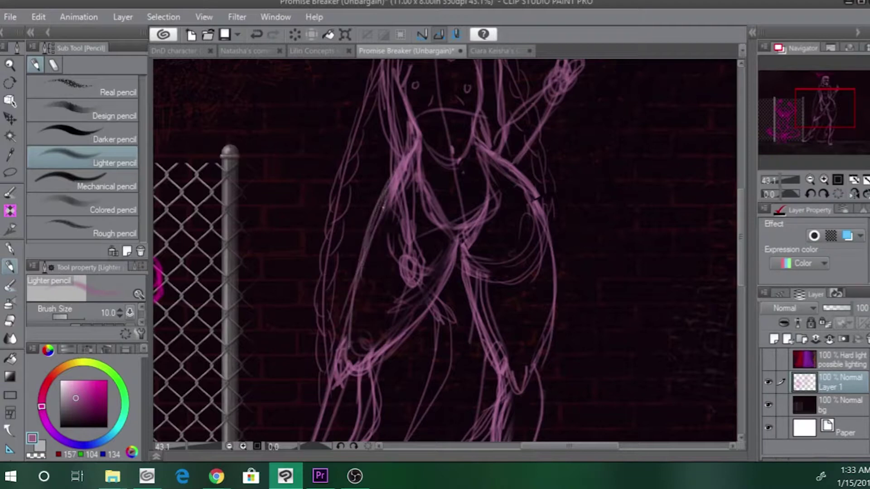
- Smooth the hip contour on the raised-arm side and strengthen that leg's outer thigh down to the knee
left_click_drag(528, 187, 548, 234)
left_click_drag(526, 186, 558, 227)
left_click_drag(524, 182, 533, 202)
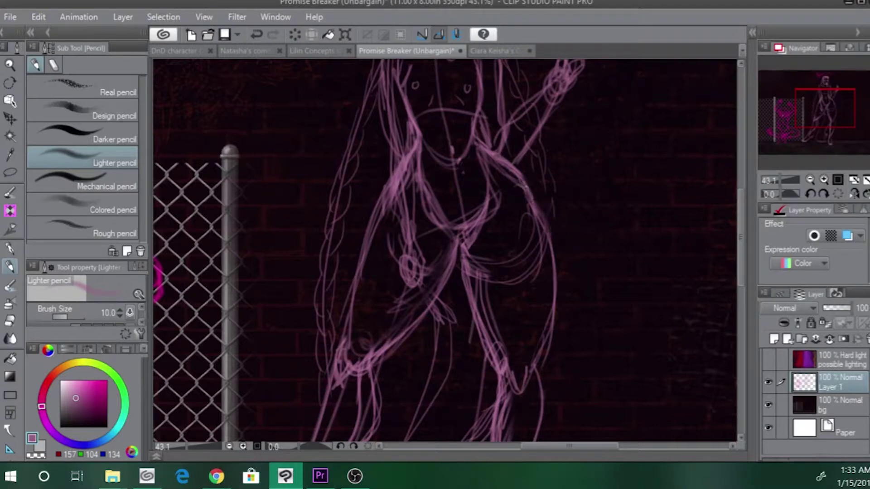
left_click_drag(548, 231, 530, 368)
left_click_drag(549, 316, 522, 394)
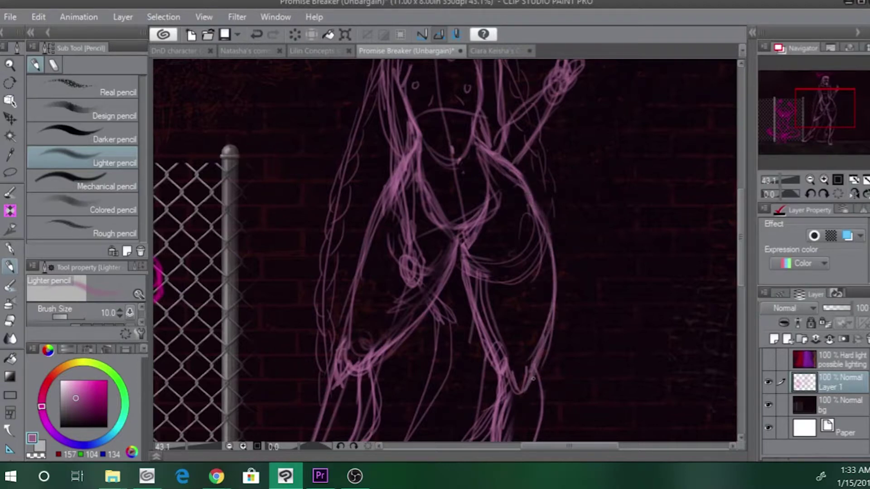
- Lasso the squatting figure and transform it, enlarging it slightly and lowering its feet below the fence's base
left_click_drag(325, 358, 365, 117)
left_click_drag(321, 195, 376, 245)
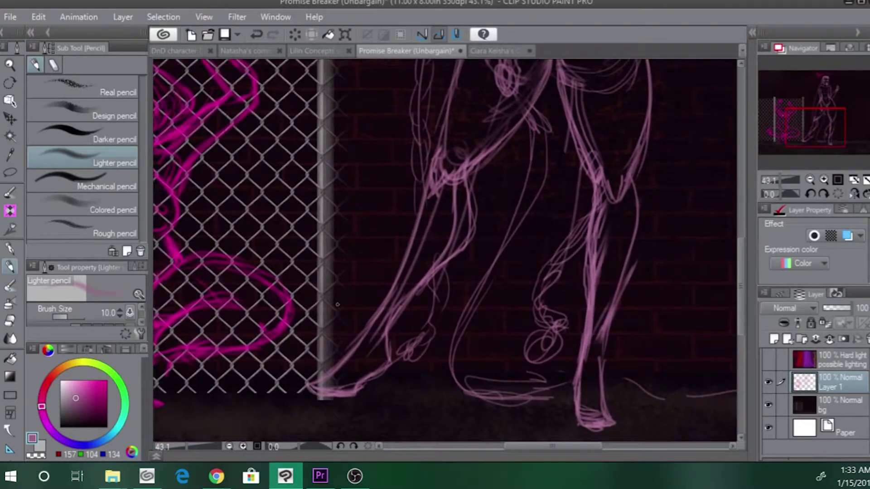
left_click_drag(324, 220, 475, 319)
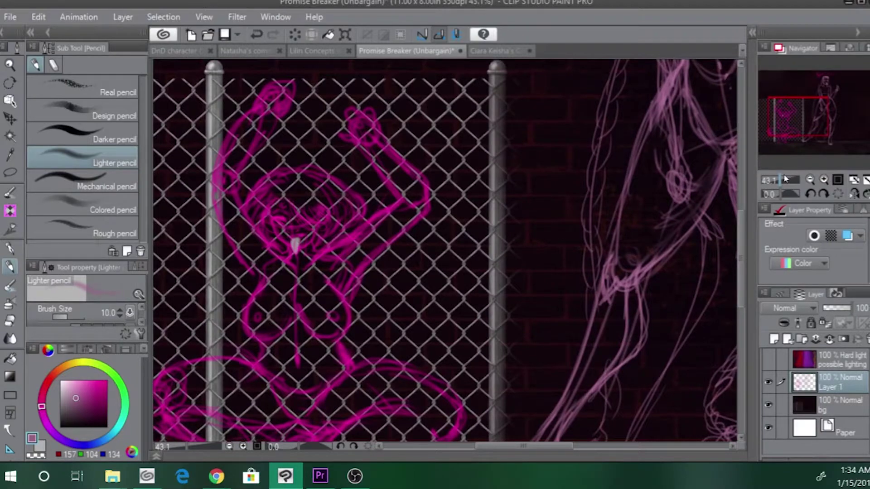
left_click_drag(777, 181, 771, 182)
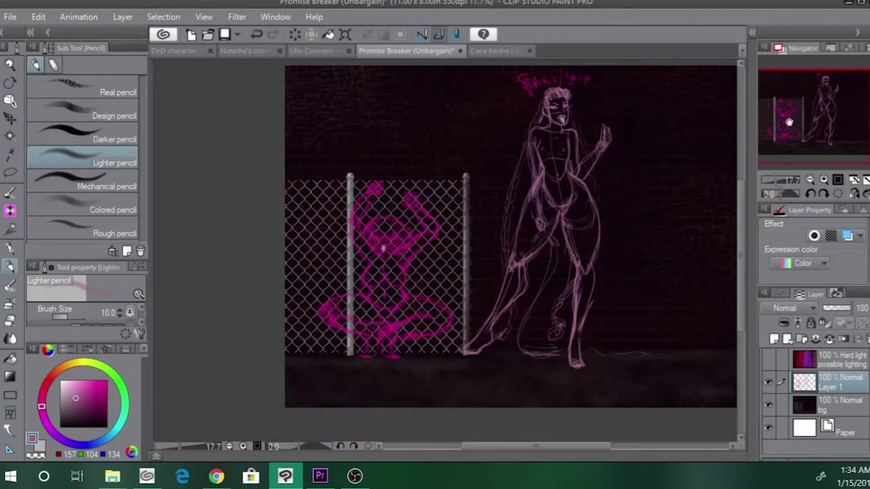
left_click_drag(791, 117, 806, 113)
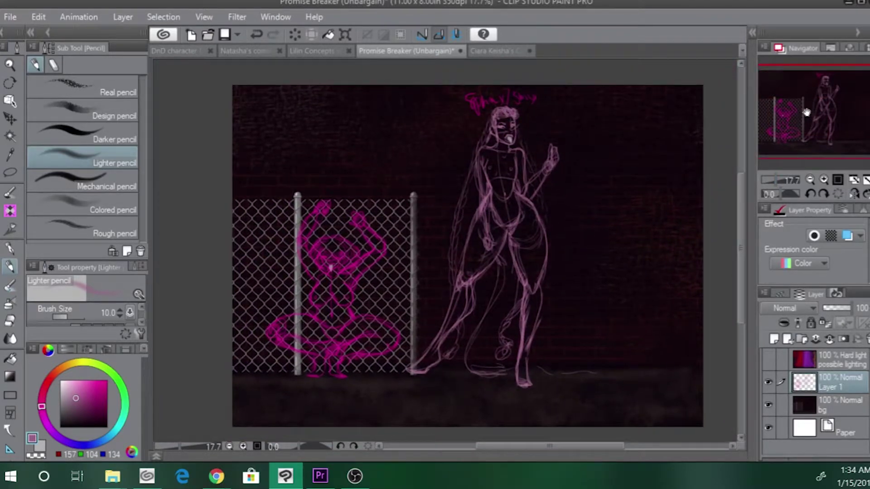
key("m")
mouse_move(287, 173)
left_mouse_down()
mouse_move(371, 190)
mouse_move(294, 403)
mouse_move(290, 174)
left_mouse_up()
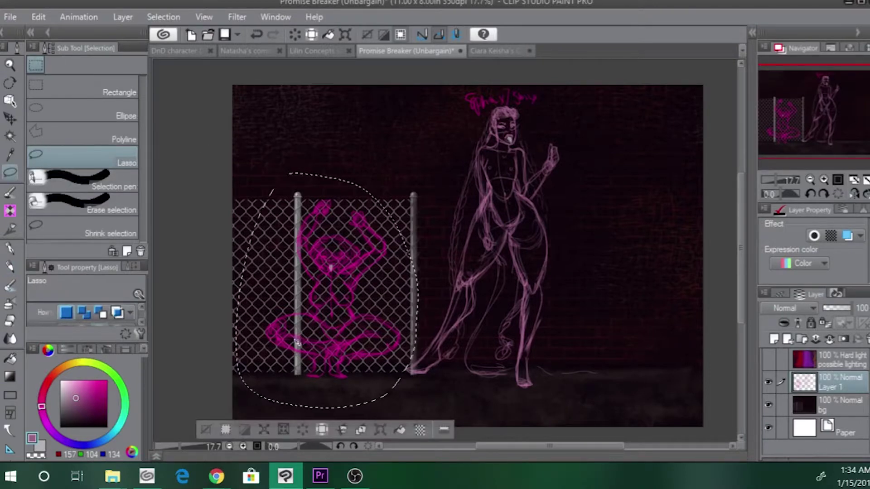
left_click_drag(335, 251, 338, 263)
left_click(383, 431)
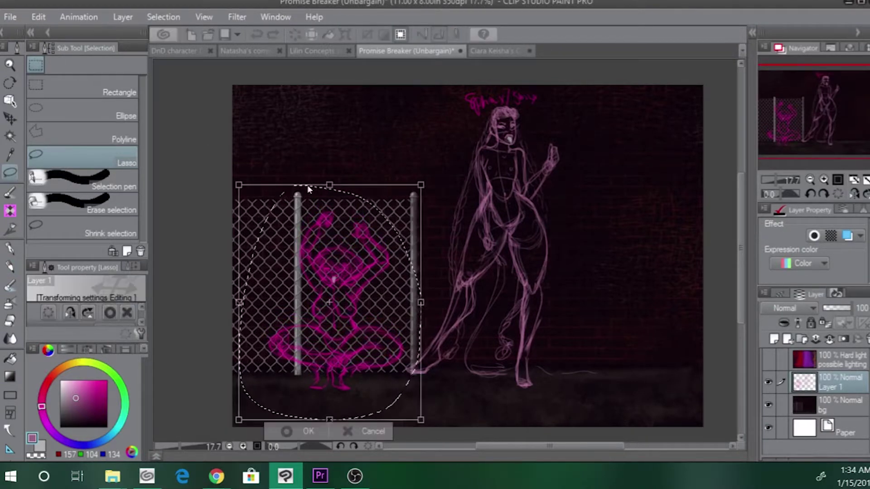
left_click_drag(329, 173, 323, 157)
left_click_drag(302, 305, 305, 311)
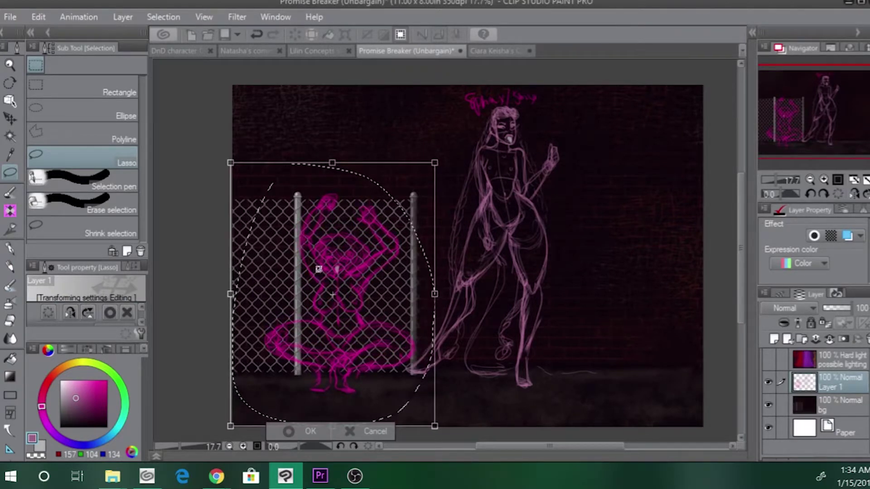
key("Return")
- Compare the squatting figure with and without the enlargement by undoing and redoing it, and clear the selection
left_click_drag(362, 260, 305, 279)
left_click(256, 34)
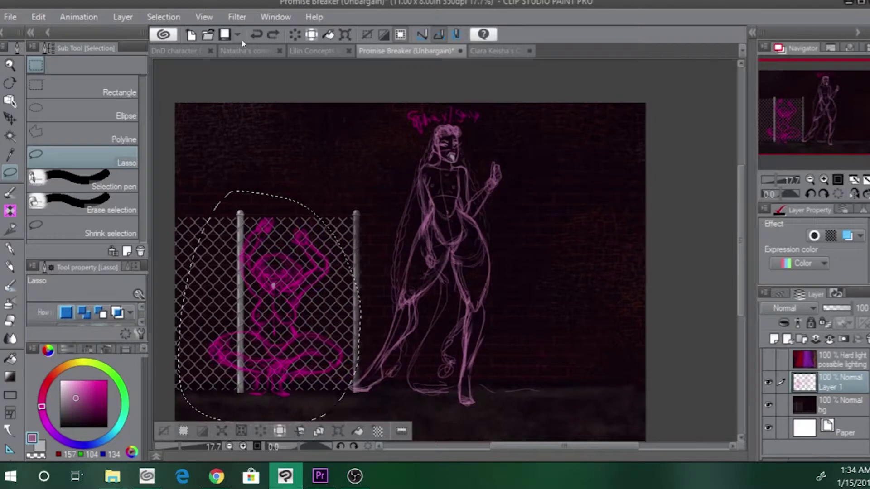
left_click(272, 34)
left_click(164, 433)
- Lasso the standing figure with its caption, tilt it slightly counter-clockwise, raise it a little, and clear the selection
mouse_move(370, 342)
left_mouse_down()
mouse_move(346, 387)
mouse_move(538, 414)
mouse_move(467, 59)
mouse_move(351, 358)
mouse_move(371, 389)
left_mouse_up()
left_click_drag(399, 318, 386, 337)
left_click_drag(370, 301, 352, 231)
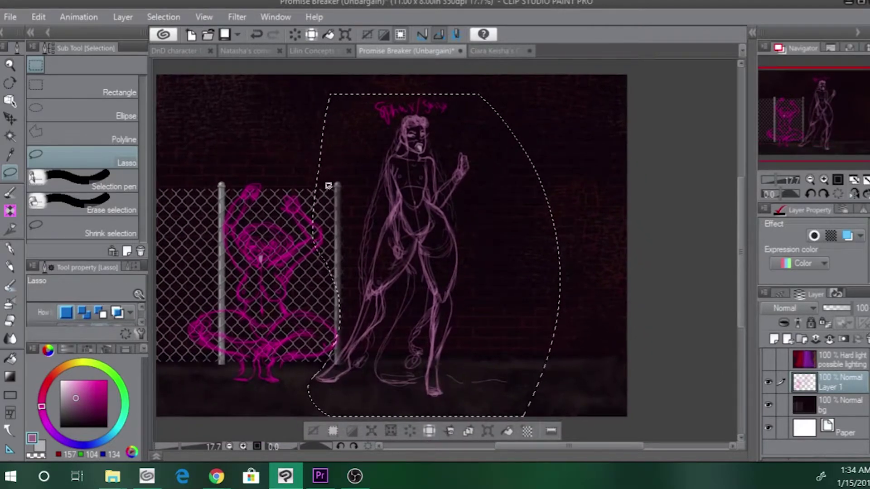
key("ctrl+t")
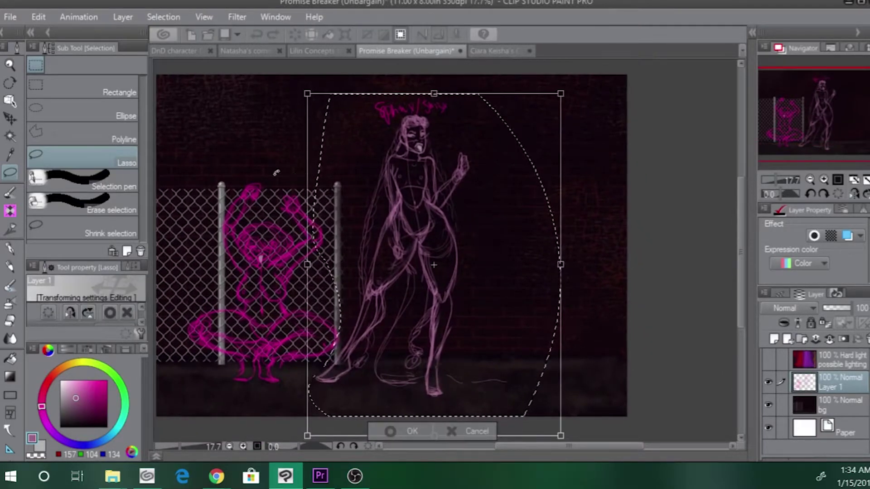
mouse_move(274, 171)
left_mouse_down()
mouse_move(265, 178)
mouse_move(272, 169)
mouse_move(295, 178)
left_mouse_up()
key("Return")
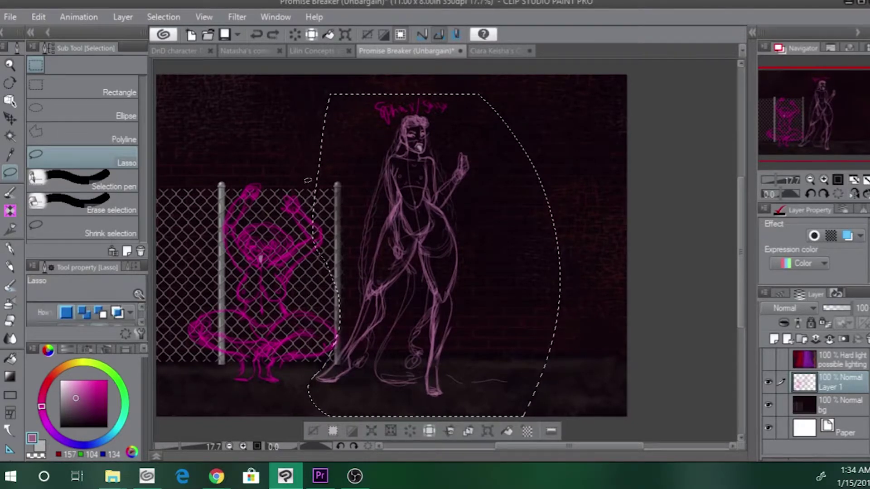
key("ctrl+t")
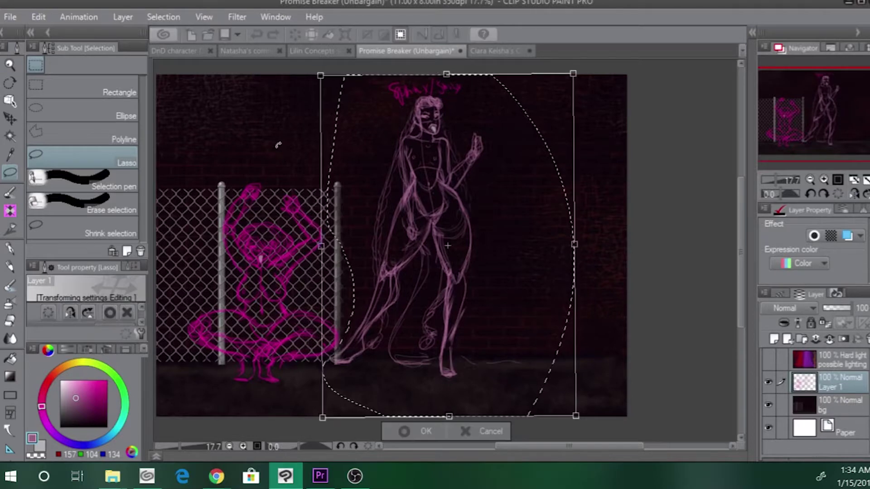
mouse_move(285, 152)
left_mouse_down()
mouse_move(279, 154)
mouse_move(309, 168)
left_mouse_up()
mouse_move(338, 231)
left_mouse_down()
mouse_move(321, 235)
mouse_move(336, 246)
left_mouse_up()
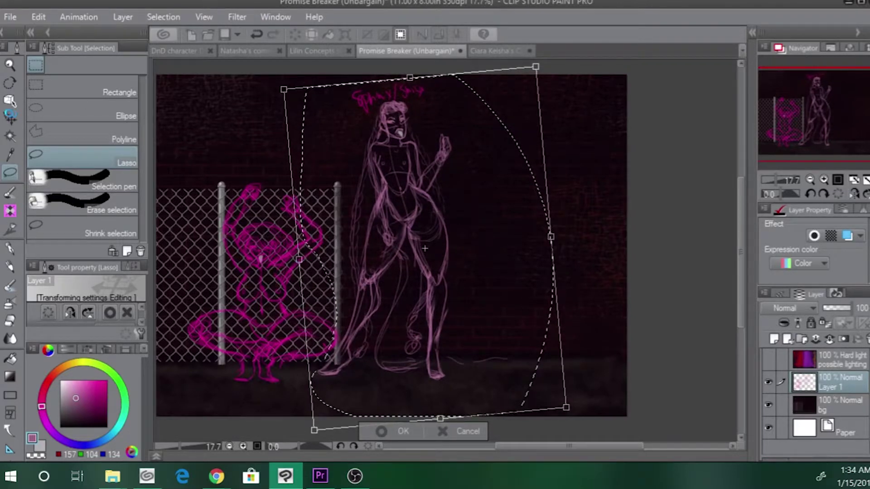
key("Return")
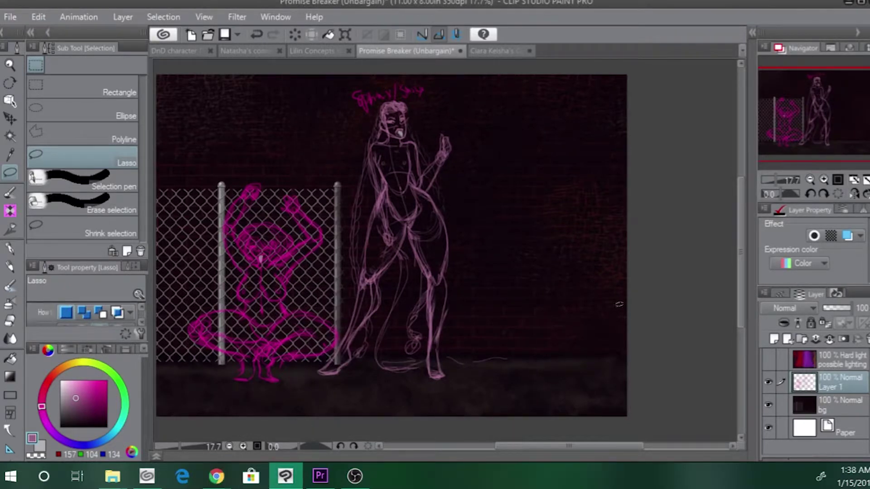
- Show the possible lighting layer and shift both the Layer 1 figures and the lighting toward the canvas's left edge with Move layer
left_click(10, 118)
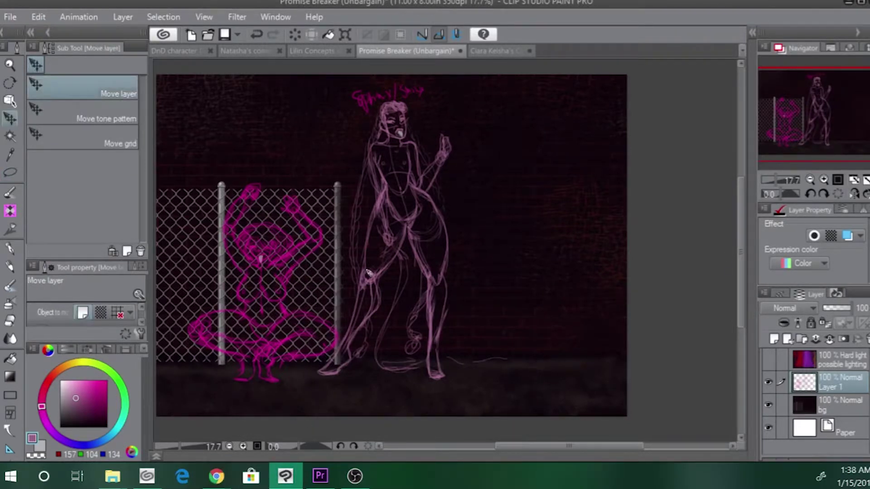
left_click(768, 360)
mouse_move(263, 301)
left_mouse_down()
mouse_move(210, 298)
mouse_move(233, 295)
mouse_move(193, 317)
mouse_move(247, 314)
mouse_move(229, 307)
mouse_move(236, 300)
mouse_move(228, 294)
mouse_move(207, 292)
left_mouse_up()
left_click(798, 364)
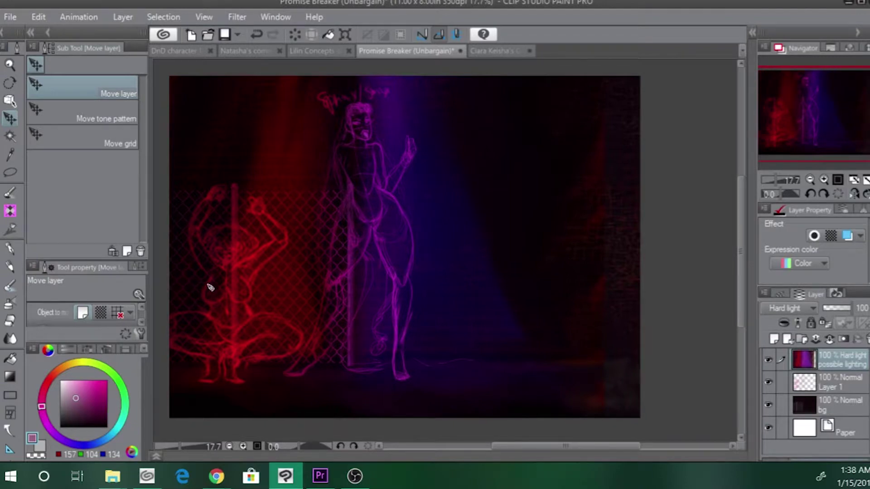
- Transform the possible lighting layer, stretching it sideways until its right side meets the canvas's right edge, and apply it
key("ctrl+t")
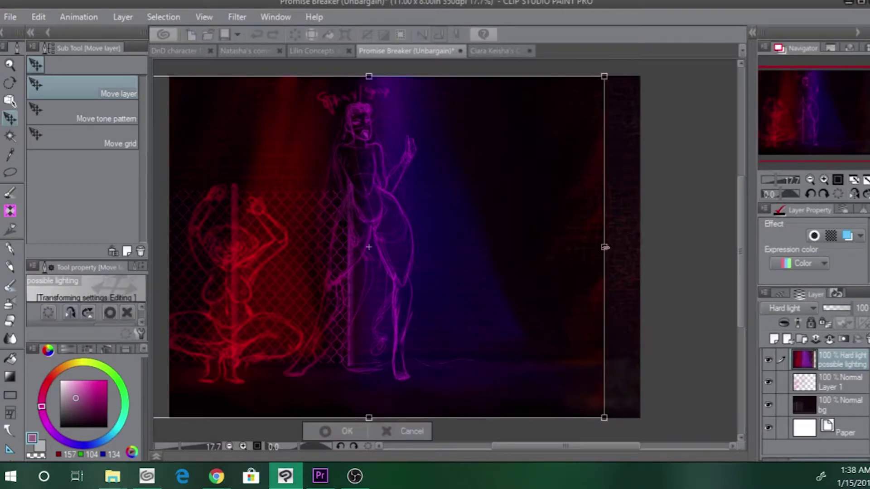
left_click_drag(607, 247, 640, 247)
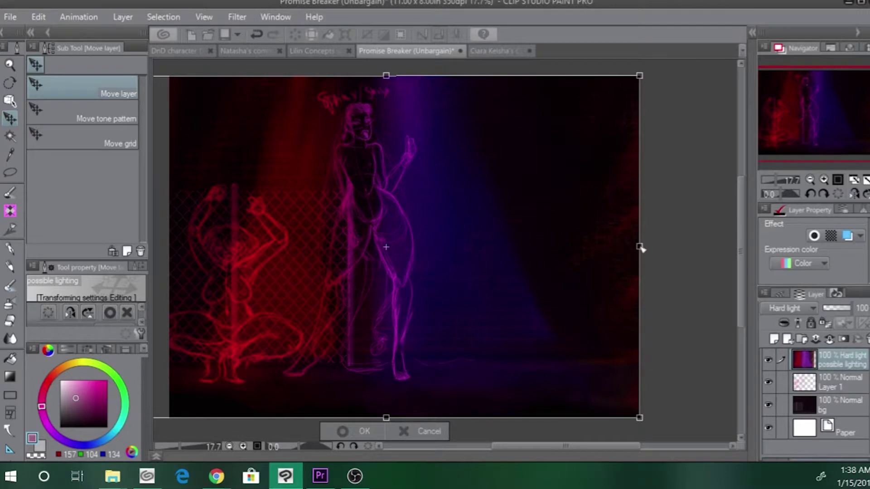
left_click_drag(640, 247, 643, 248)
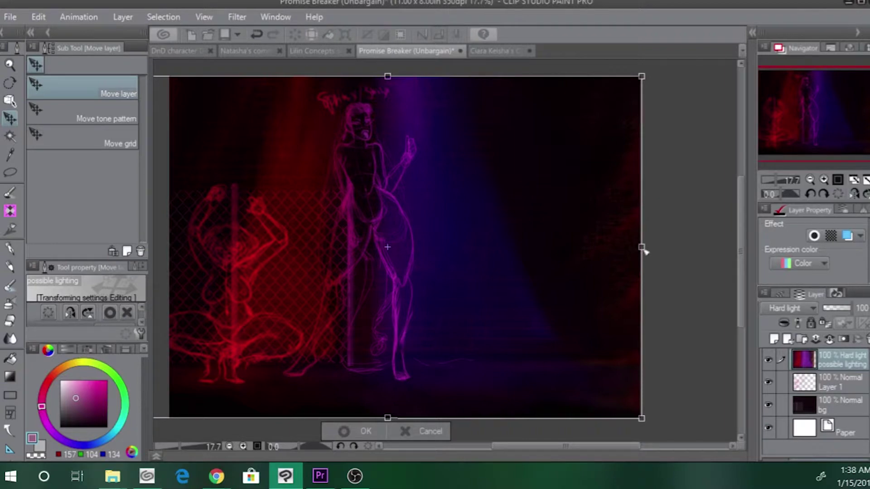
left_click_drag(643, 248, 641, 247)
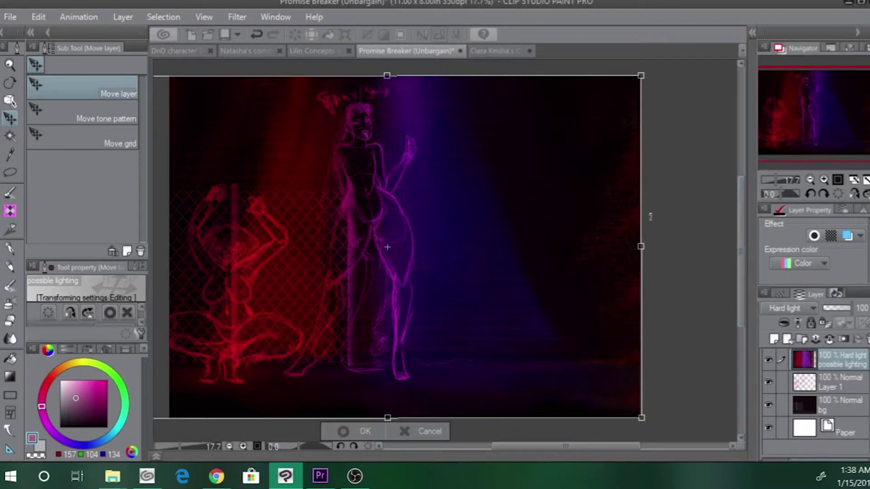
key("ctrl+z")
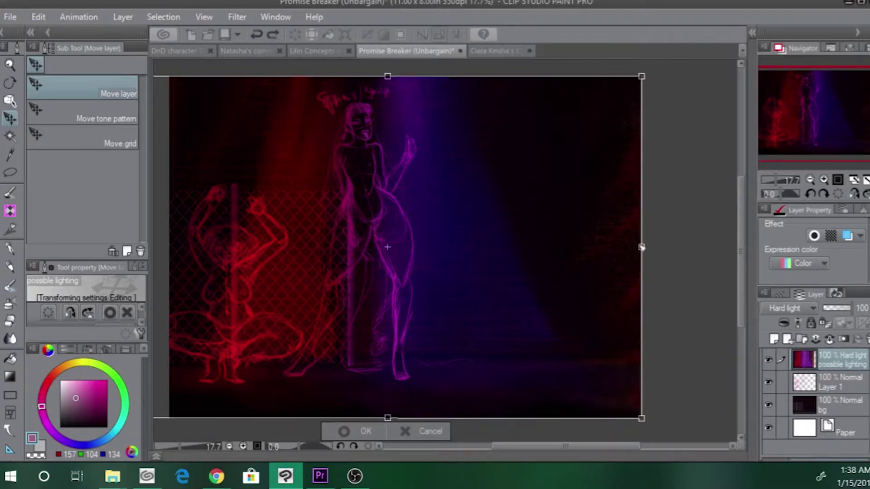
left_click_drag(642, 249, 639, 248)
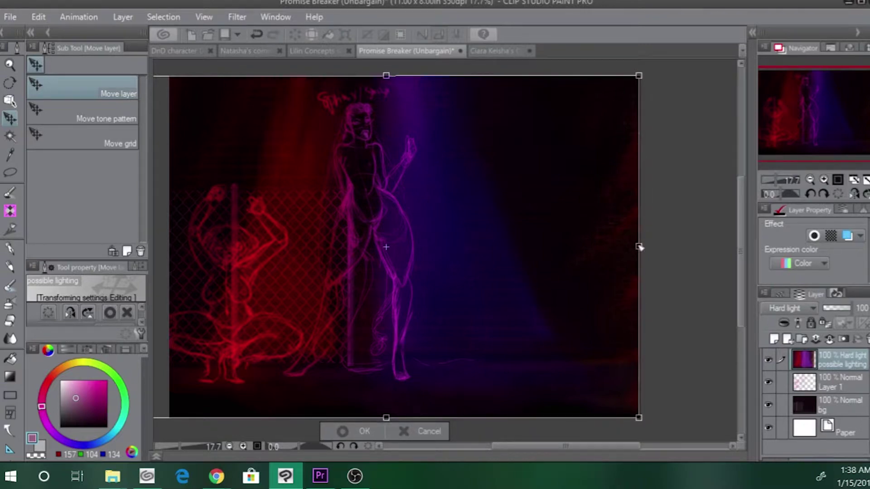
left_click_drag(640, 247, 641, 248)
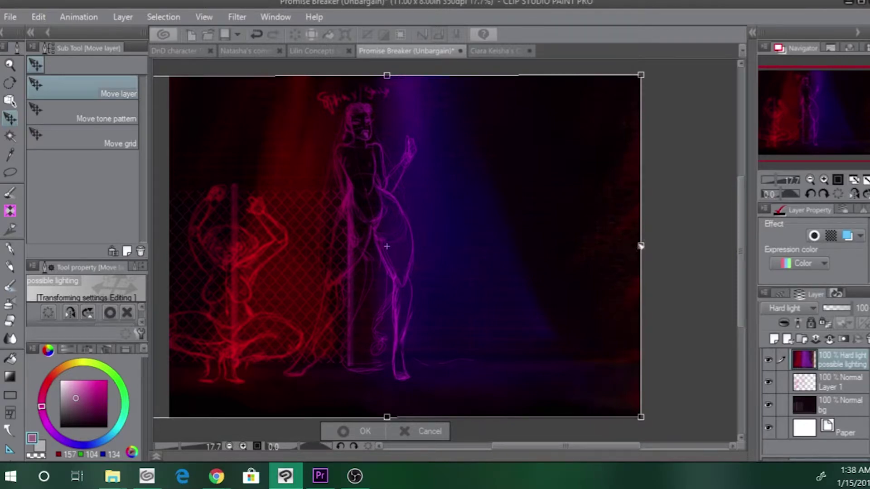
left_click_drag(642, 246, 643, 235)
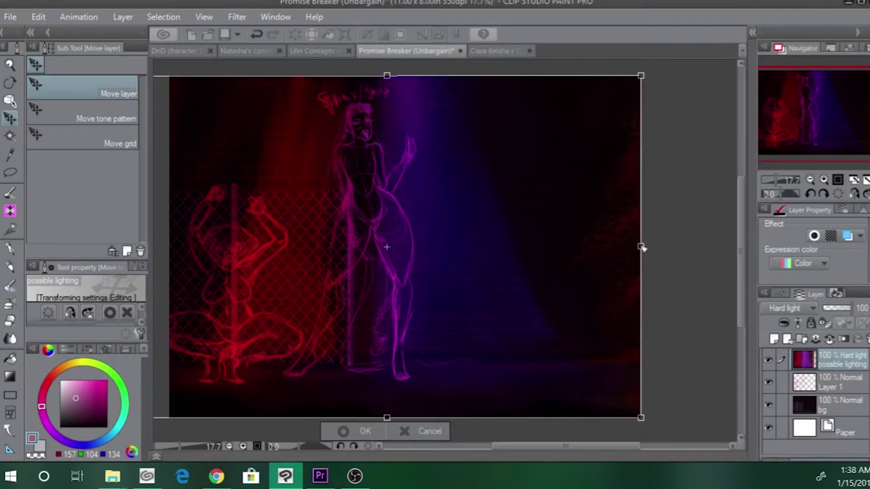
left_click_drag(642, 248, 640, 247)
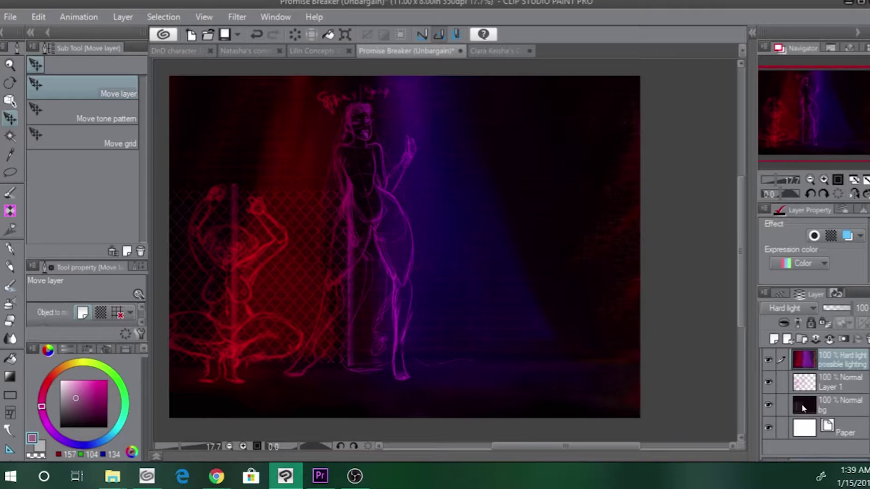
left_click(781, 180)
left_click_drag(800, 118, 795, 103)
left_click_drag(781, 181, 779, 180)
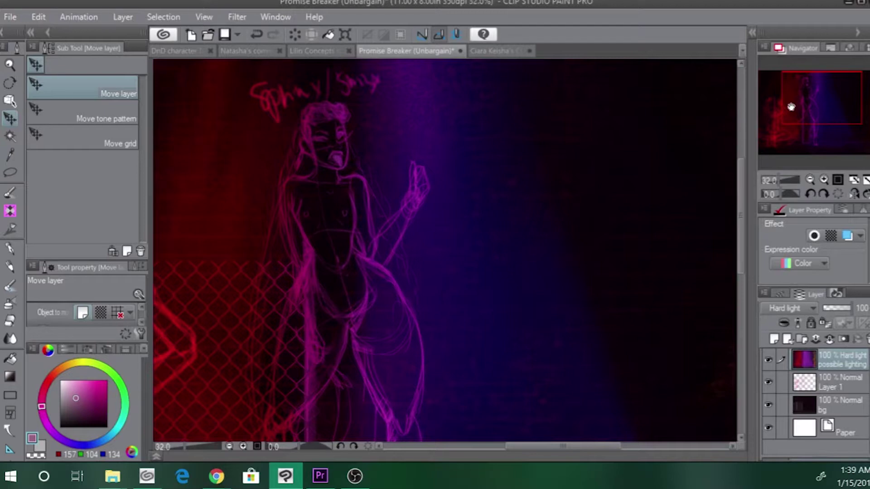
left_click_drag(354, 235, 271, 181)
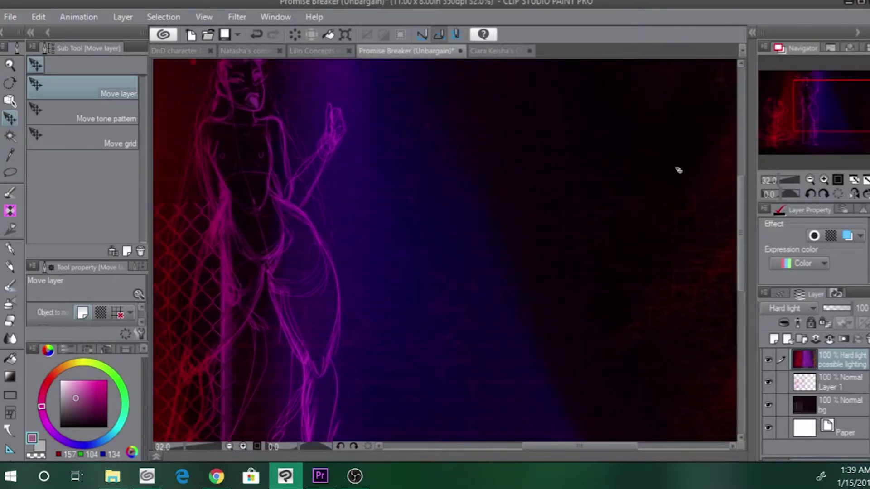
left_click_drag(780, 180, 774, 180)
left_click(851, 179)
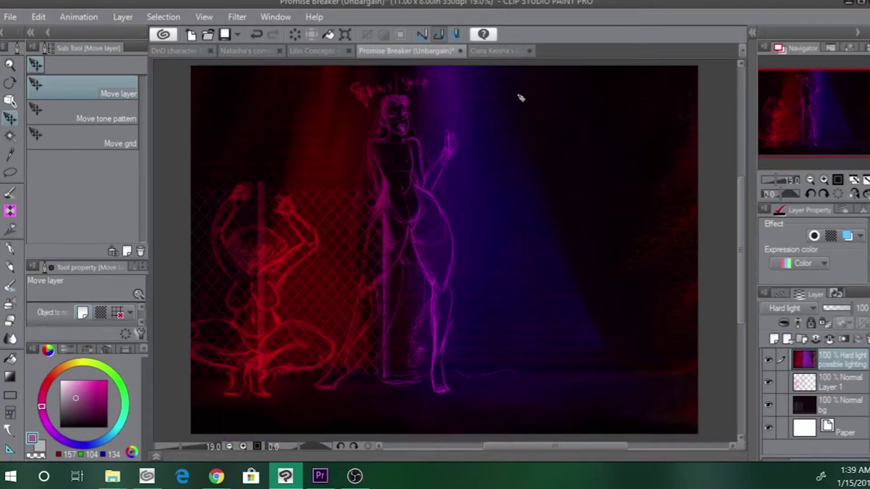
- Set up the Lighter pencil at brush size 17 with the magenta colour and make Layer 1 the drawing layer
key("p")
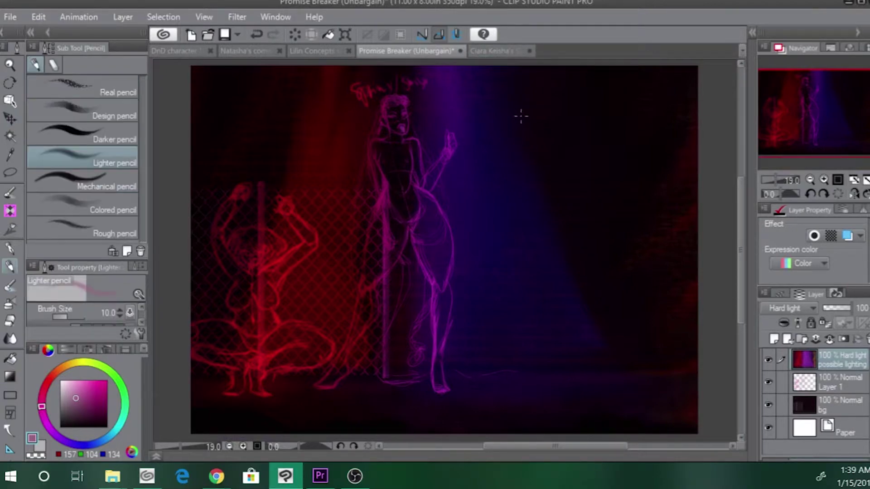
key("ctrl+z")
key("x")
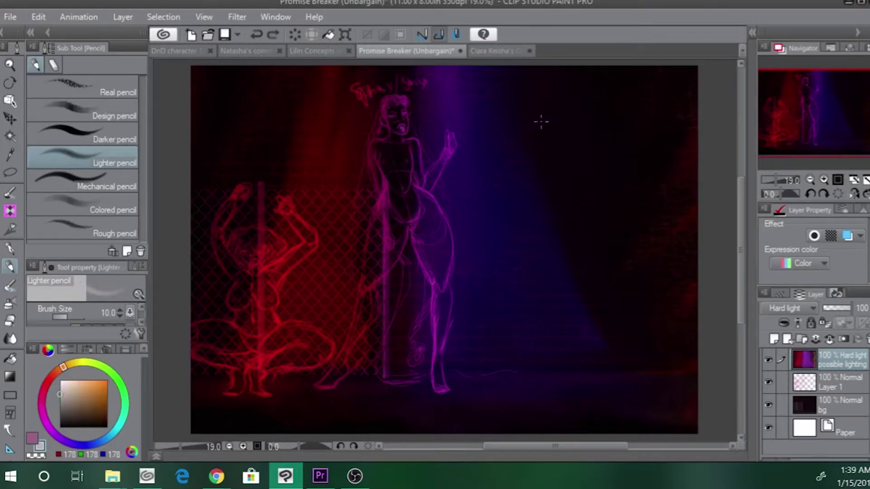
key("bracketright")
key("bracketright")
key("bracketright")
left_click_drag(518, 133, 538, 144)
key("ctrl+z")
left_click(831, 383)
key("x")
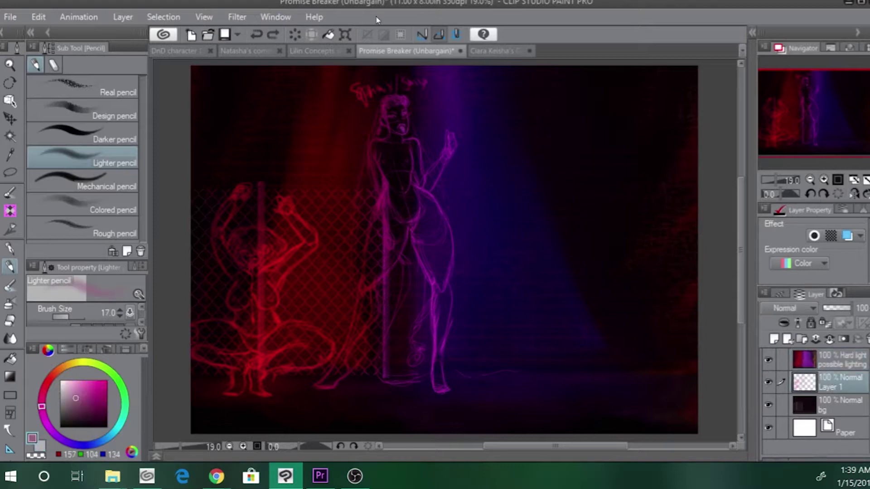
- Sketch the oval head and neck of a third figure in the blue light beside the standing figure, undoing unsatisfactory strokes
left_click_drag(521, 122, 522, 113)
key("ctrl+z")
left_click(475, 110)
key("ctrl+z")
key("ctrl+y")
key("ctrl+z")
left_click_drag(515, 227, 521, 253)
key("ctrl+z")
- Draw the third figure's long curved gesture line from the neck down to the foot, retrying the stroke until it fits
left_click_drag(513, 154, 547, 302)
key("ctrl+z")
key("ctrl+y")
key("ctrl+z")
key("ctrl+z")
key("ctrl+z")
left_click_drag(529, 355, 530, 351)
key("ctrl+z")
mouse_move(513, 155)
left_mouse_down()
mouse_move(530, 191)
mouse_move(538, 362)
left_mouse_up()
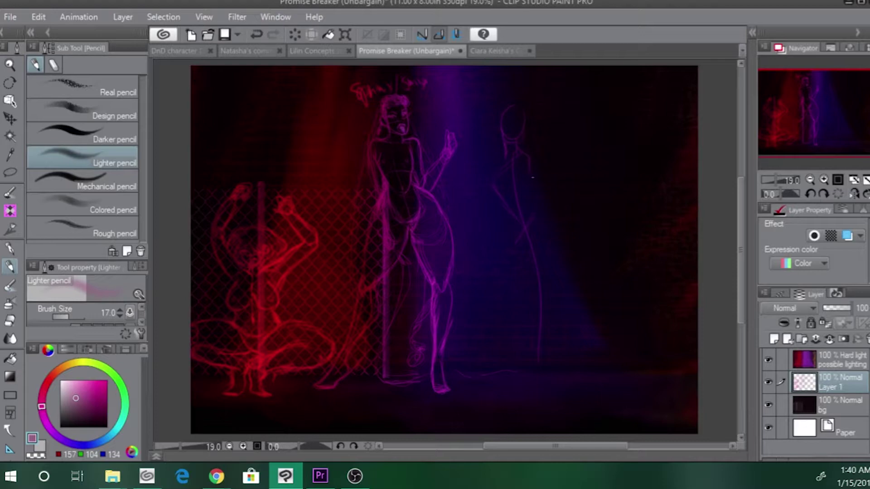
- Rough in the third figure's torso, arms with circular hands, and rounded hips
key("ctrl+z")
key("ctrl+y")
left_click_drag(502, 196, 508, 207)
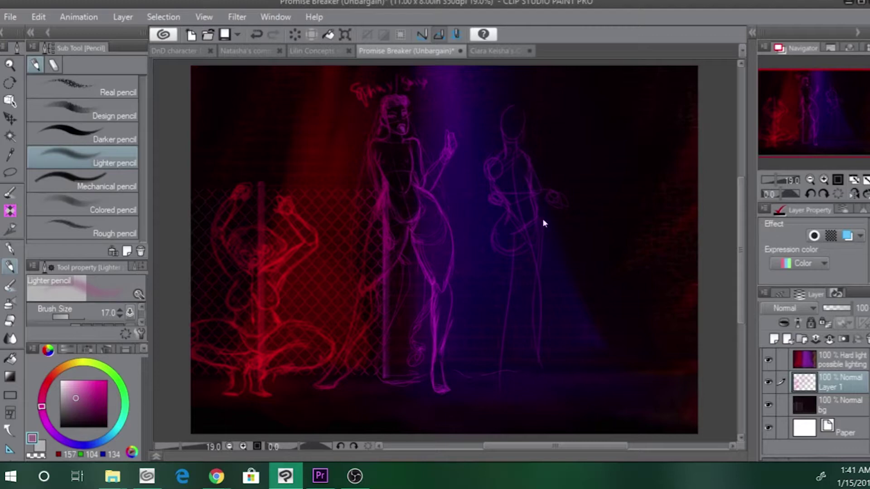
key("ctrl+z")
left_click_drag(519, 258, 493, 242)
- Sketch the third figure's near leg from thigh to pointed foot, redrawing rejected strokes, and reinforce the far leg's line
left_click_drag(497, 302, 493, 396)
key("ctrl+z")
key("ctrl+z")
left_click_drag(513, 292, 502, 380)
key("ctrl+z")
left_click_drag(539, 277, 538, 367)
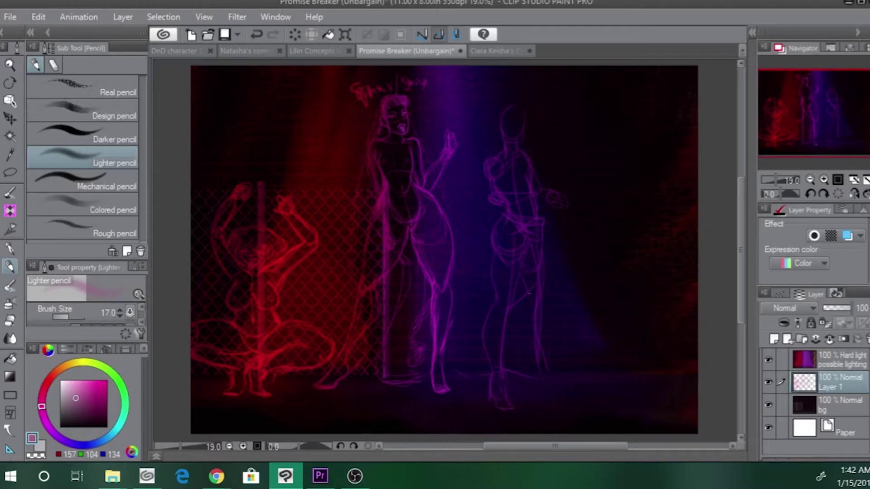
- Shape the third figure's far leg with thigh and calf contours and add its pointed foot
key("ctrl+z")
left_click_drag(528, 293, 526, 339)
key("ctrl+z")
left_click_drag(531, 383, 541, 391)
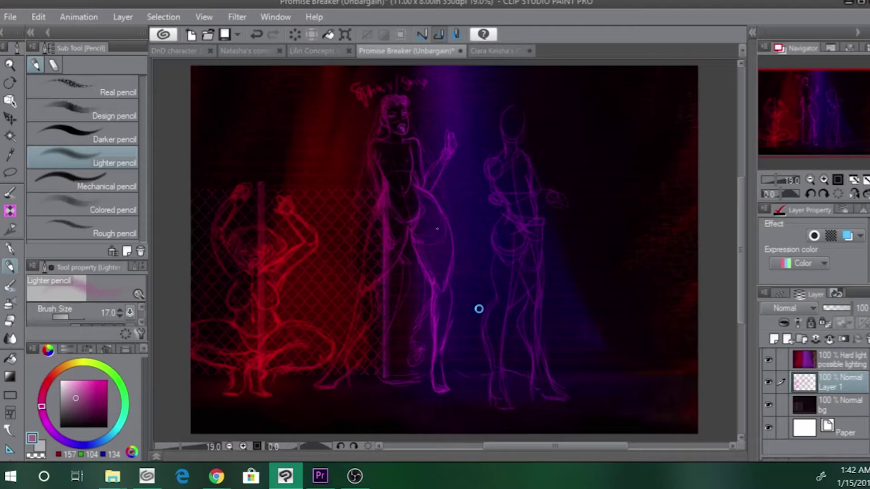
- Sketch the third figure's outer upper arm and the curved underside of the bust at closer zoom
left_click_drag(479, 311, 485, 320)
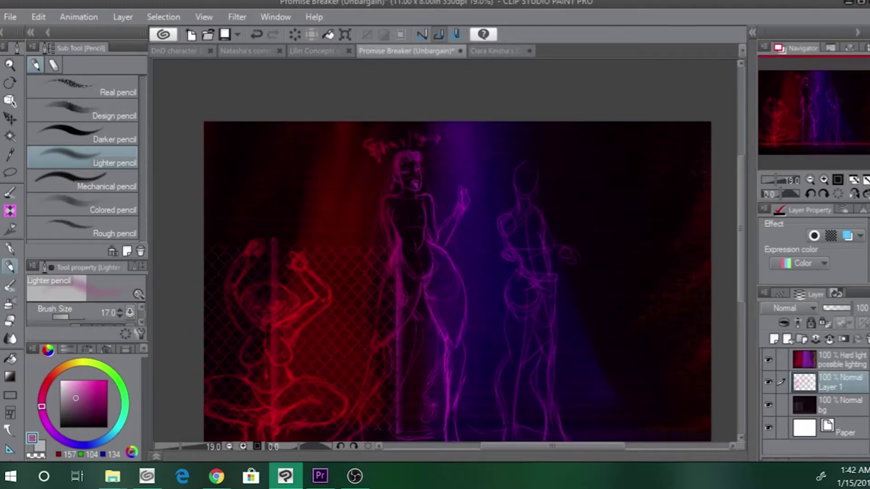
scroll(443, 291, "down", 2)
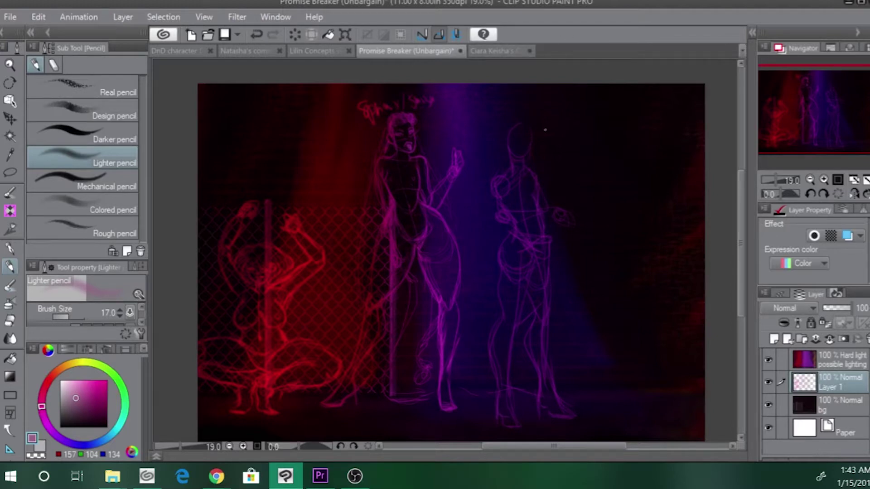
scroll(545, 131, "up", 2)
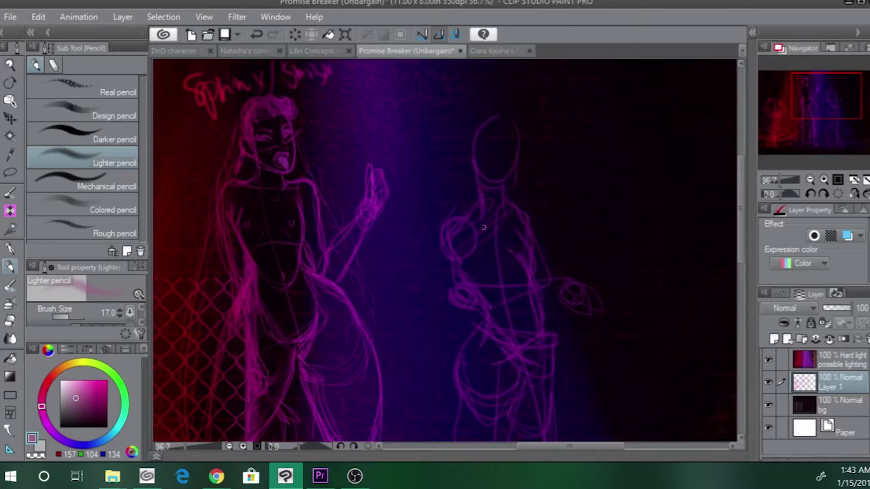
key("ctrl+z")
key("ctrl+z")
mouse_move(516, 229)
left_mouse_down()
mouse_move(554, 252)
mouse_move(550, 261)
left_mouse_up()
key("ctrl+z")
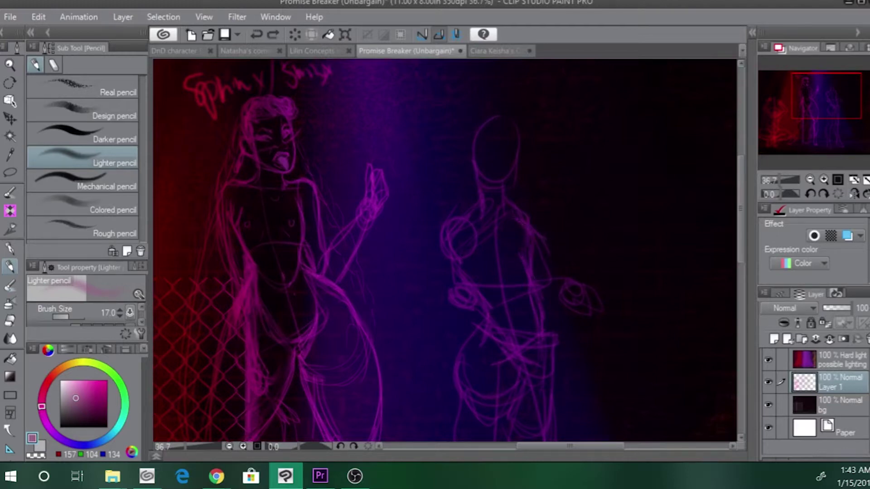
key("ctrl+y")
left_click_drag(470, 265, 505, 277)
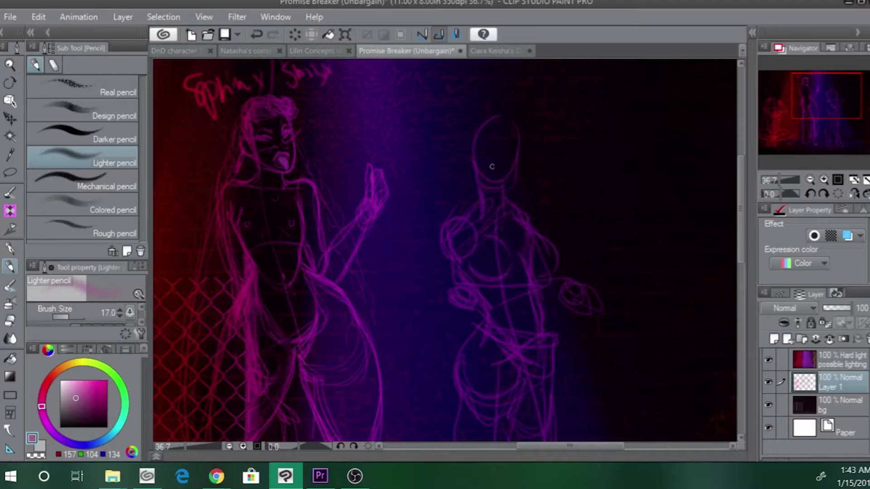
- Strengthen the third figure's outer shoulder, upper arm and bust contours, undoing the stray strokes
left_click_drag(541, 239, 537, 257)
key("ctrl+z")
left_click_drag(539, 239, 545, 264)
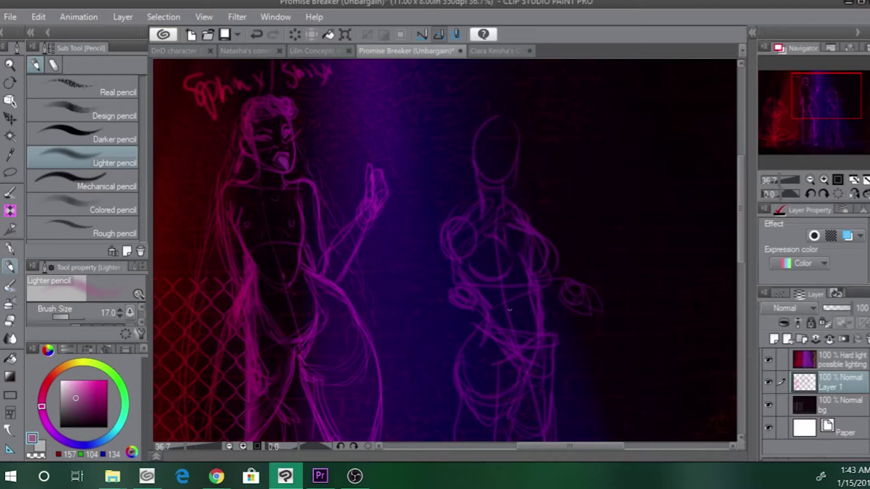
left_click_drag(481, 282, 499, 282)
key("ctrl+z")
mouse_move(473, 256)
left_mouse_down()
mouse_move(479, 278)
mouse_move(494, 268)
left_mouse_up()
key("ctrl+z")
left_click_drag(540, 237, 546, 256)
- Try redrawing the third figure's near arm lowered with a round hand at the waist, plus lines across the midriff
mouse_move(447, 228)
left_mouse_down()
mouse_move(447, 287)
mouse_move(462, 319)
mouse_move(466, 273)
mouse_move(467, 320)
left_mouse_up()
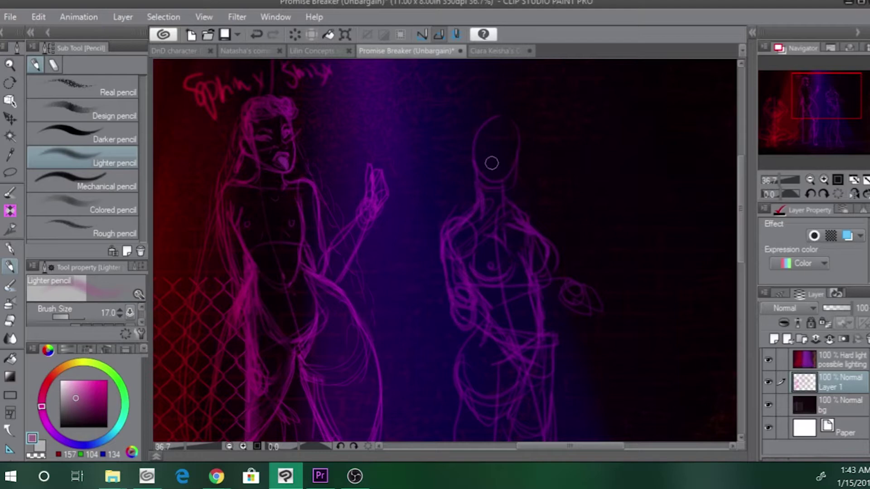
mouse_move(459, 261)
left_mouse_down()
mouse_move(458, 312)
mouse_move(456, 257)
mouse_move(484, 225)
mouse_move(507, 230)
mouse_move(532, 259)
left_mouse_up()
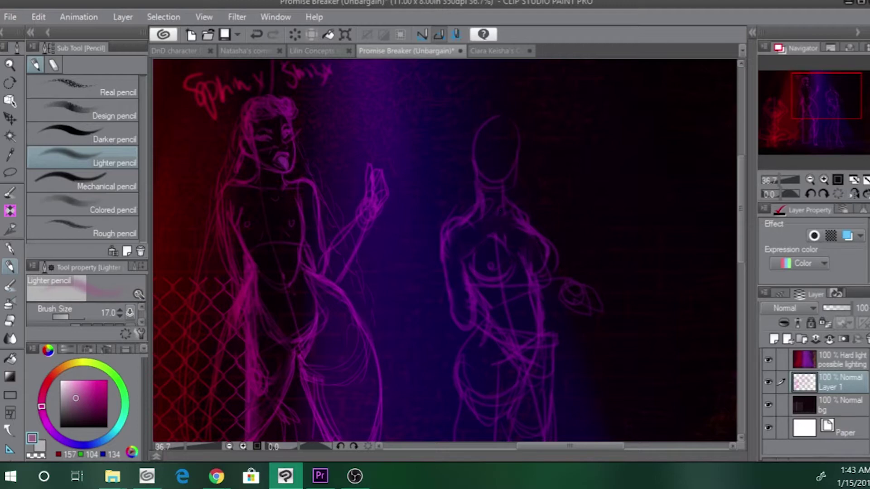
left_click_drag(461, 250, 468, 261)
left_click_drag(472, 316, 467, 323)
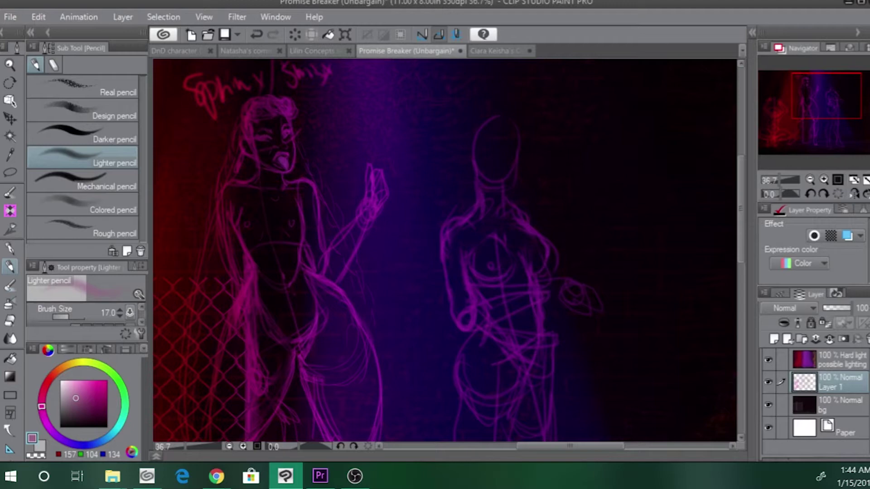
- Undo the midriff and lowered-arm strokes and clear the leftover near-arm lines below the third figure's shoulder
key("ctrl+z")
key("ctrl+z")
key("ctrl+z")
key("ctrl+z")
key("ctrl+z")
key("ctrl+z")
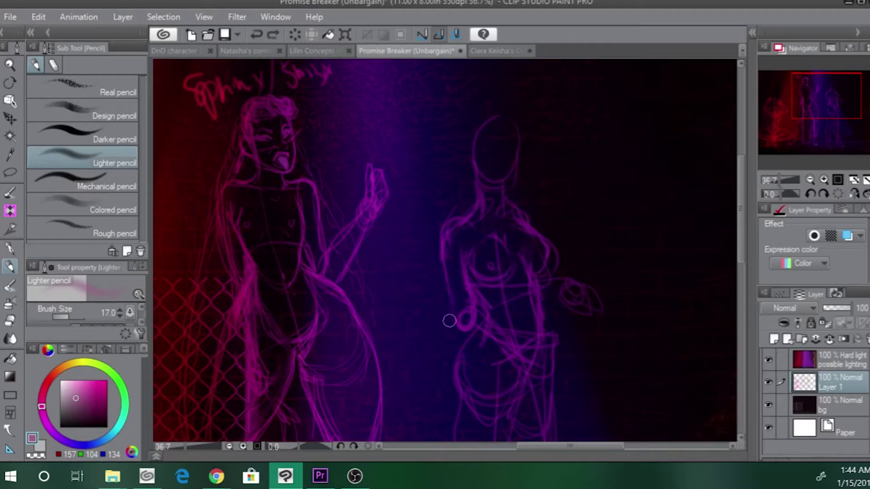
key("ctrl+z")
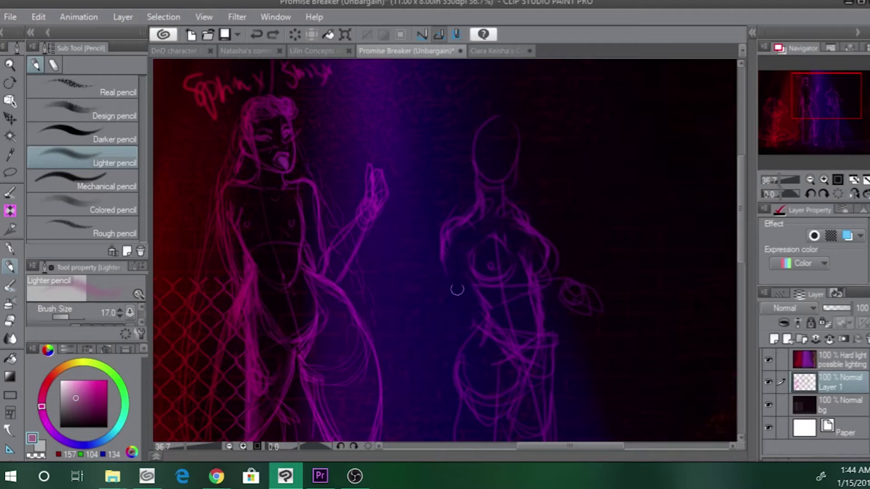
mouse_move(443, 252)
left_mouse_down()
mouse_move(453, 212)
mouse_move(445, 225)
mouse_move(459, 201)
left_mouse_up()
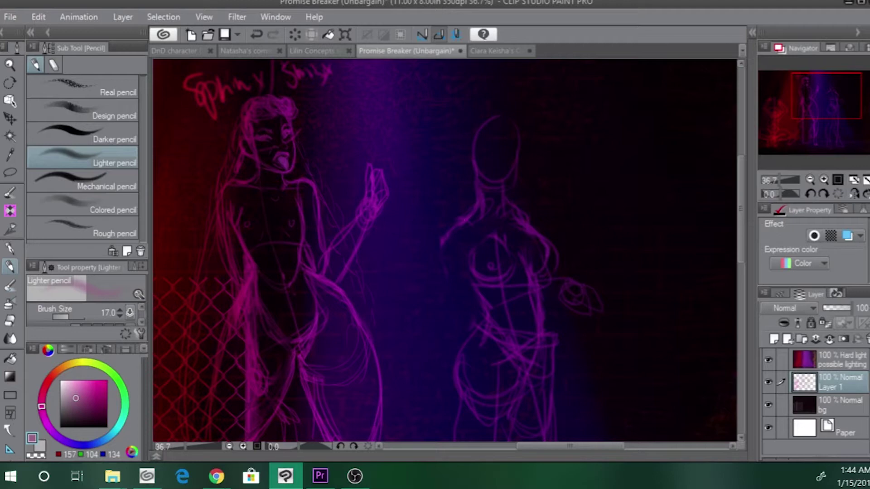
- Redraw the third figure's near upper arm angling from the shoulder to an elbow at the waist and start its forearm
left_click_drag(439, 249, 487, 321)
mouse_move(491, 286)
left_mouse_down()
mouse_move(505, 302)
mouse_move(497, 322)
mouse_move(509, 319)
left_mouse_up()
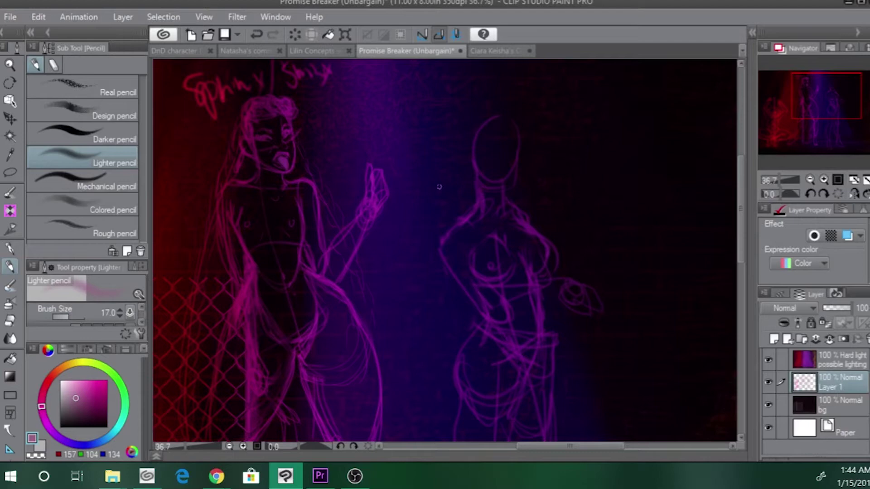
mouse_move(507, 317)
left_mouse_down()
mouse_move(490, 314)
mouse_move(542, 282)
left_mouse_up()
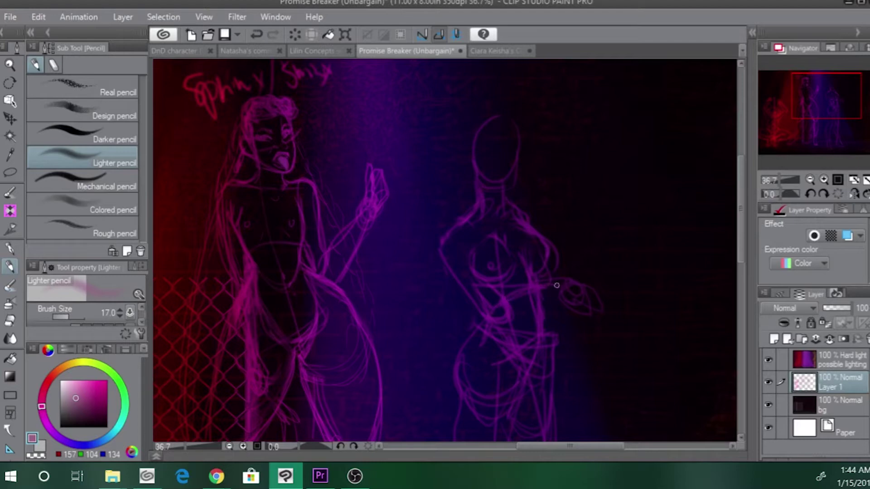
- Extend the third figure's forearm and hand across the midriff in a folded-arms pose and add a raised far shoulder
left_click_drag(510, 317, 555, 284)
key("ctrl+z")
left_click_drag(543, 278, 572, 277)
mouse_move(507, 320)
left_mouse_down()
mouse_move(555, 293)
mouse_move(569, 270)
mouse_move(587, 270)
mouse_move(575, 308)
mouse_move(566, 299)
mouse_move(582, 274)
mouse_move(589, 318)
mouse_move(589, 261)
mouse_move(569, 276)
left_mouse_up()
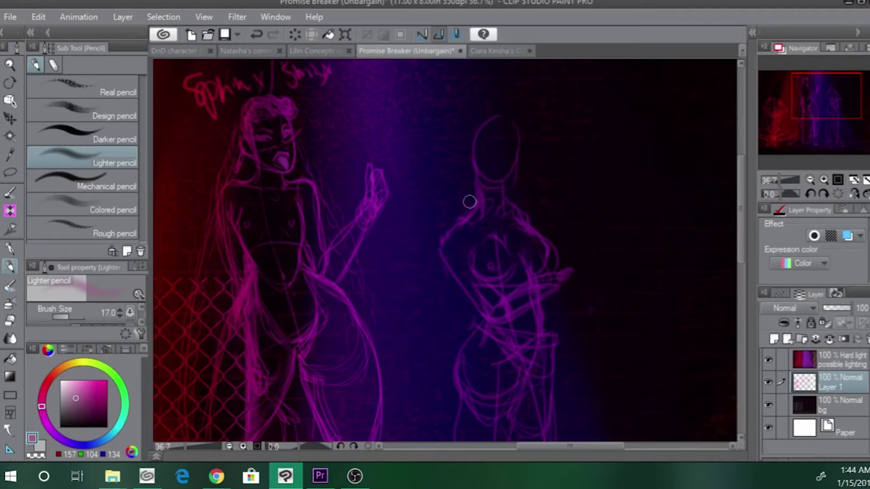
left_click_drag(504, 207, 537, 229)
mouse_move(551, 286)
left_mouse_down()
mouse_move(549, 304)
mouse_move(501, 324)
mouse_move(524, 307)
mouse_move(514, 306)
mouse_move(517, 319)
mouse_move(562, 291)
left_mouse_up()
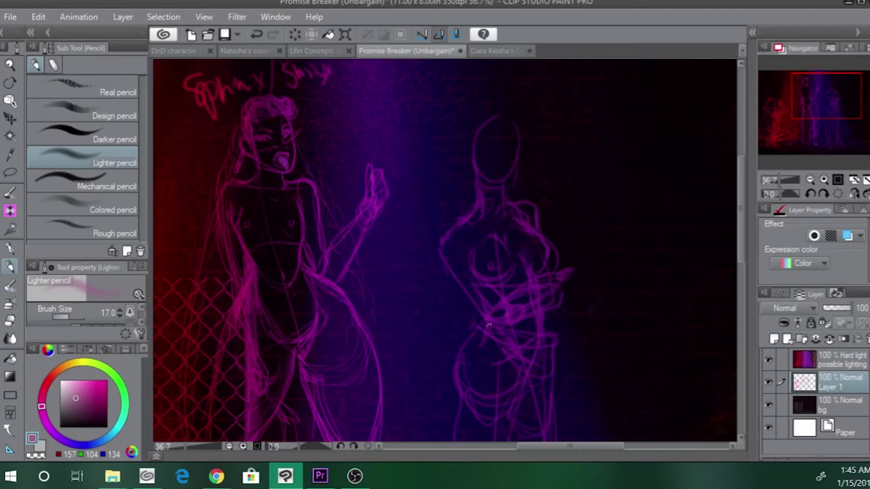
- Sketch a drooping, bent-wrist hand at the end of the third figure's crossed forearm and reinforce the near hip outline
mouse_move(580, 263)
left_mouse_down()
mouse_move(587, 292)
mouse_move(559, 287)
mouse_move(587, 300)
mouse_move(590, 276)
mouse_move(558, 273)
mouse_move(570, 271)
mouse_move(599, 303)
mouse_move(572, 286)
mouse_move(579, 275)
mouse_move(587, 295)
left_mouse_up()
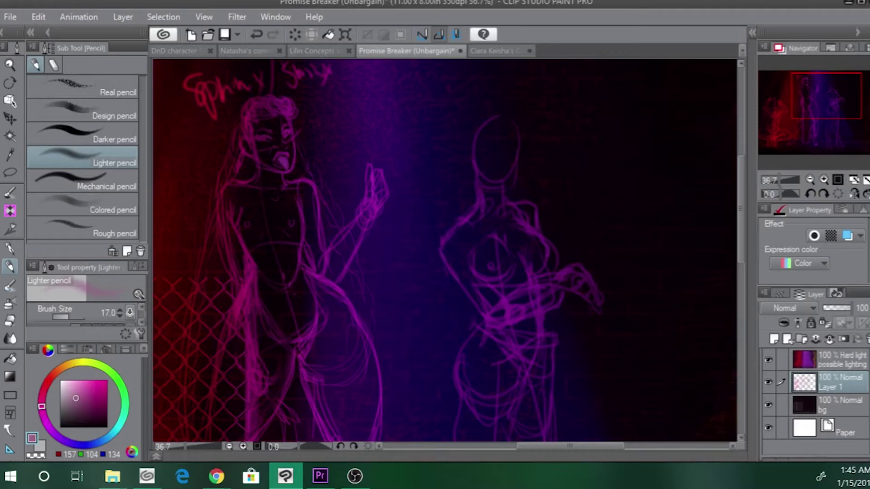
left_click_drag(456, 221, 479, 146)
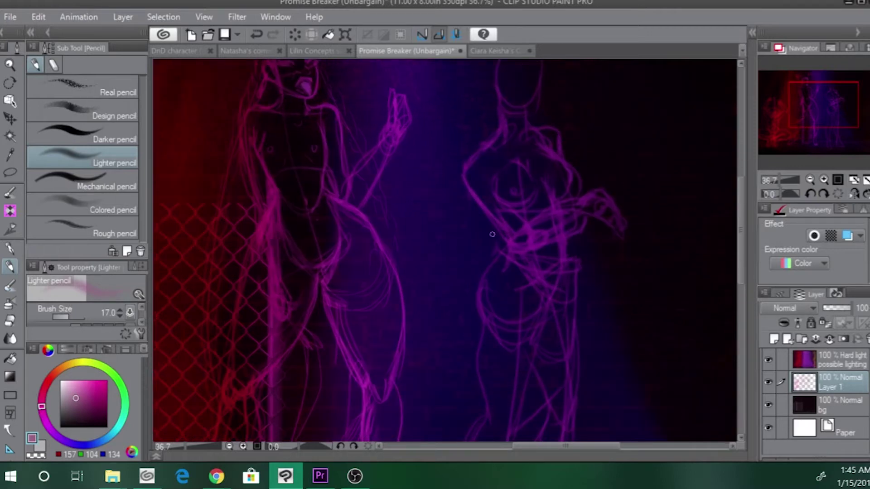
mouse_move(503, 241)
left_mouse_down()
mouse_move(471, 293)
mouse_move(481, 325)
left_mouse_up()
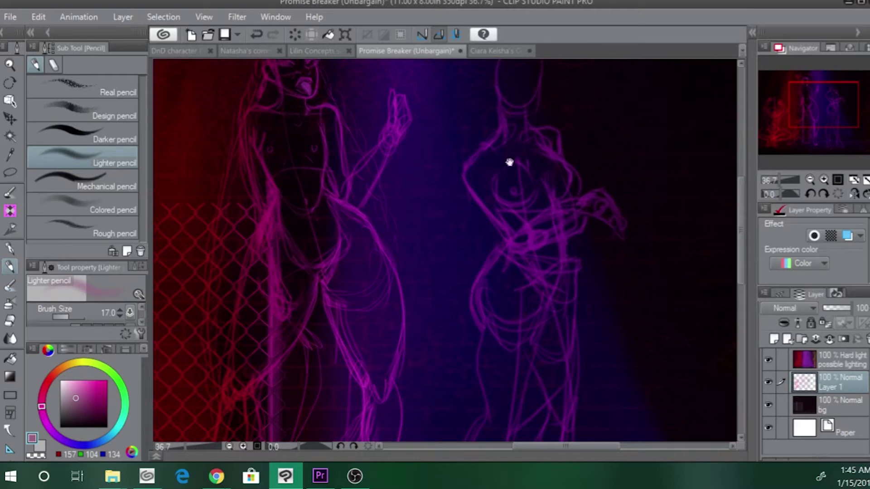
- Add facial guide lines, a jaw curve and a near ear to the third figure's oval head
left_click_drag(507, 161, 527, 225)
left_click_drag(508, 176, 513, 221)
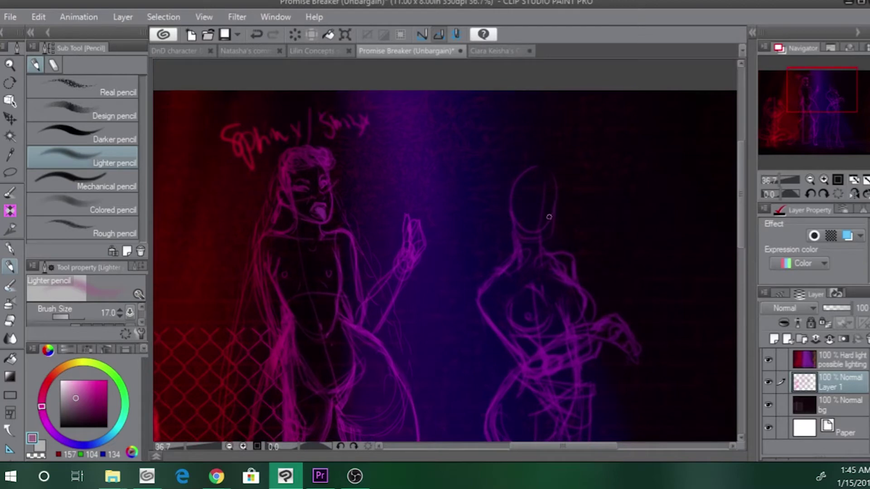
left_click_drag(515, 217, 542, 219)
scroll(536, 190, "up", 1)
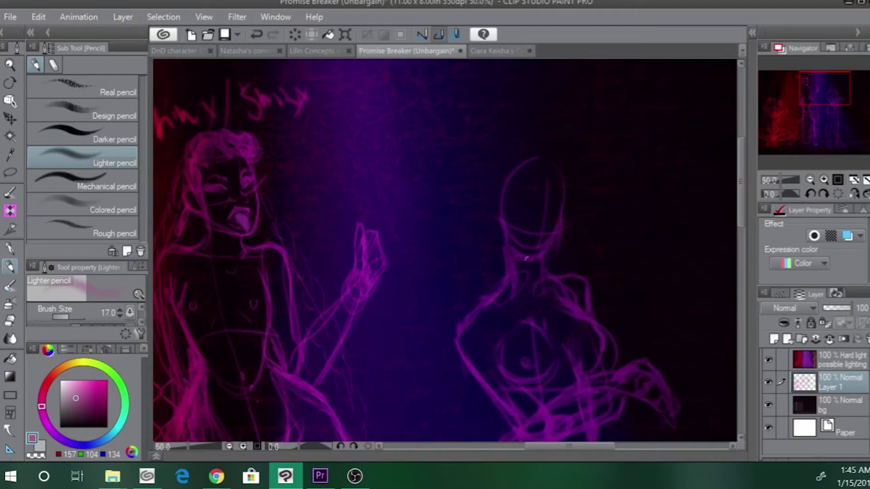
mouse_move(497, 203)
left_mouse_down()
mouse_move(485, 220)
mouse_move(496, 228)
left_mouse_up()
scroll(512, 194, "up", 1)
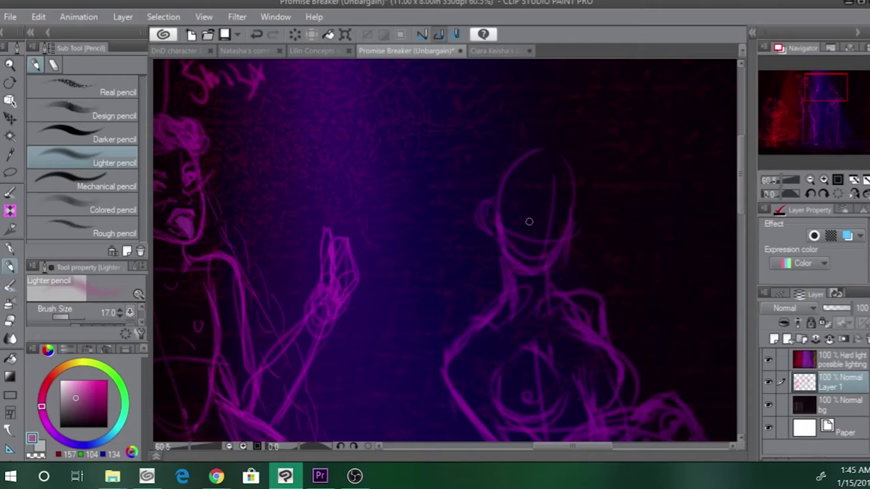
- Undo the stray eye curve, clear the messy lines at the chin and redraw the far jaw with a size 12 pencil
key("bracketleft")
key("bracketleft")
scroll(524, 215, "up", 5)
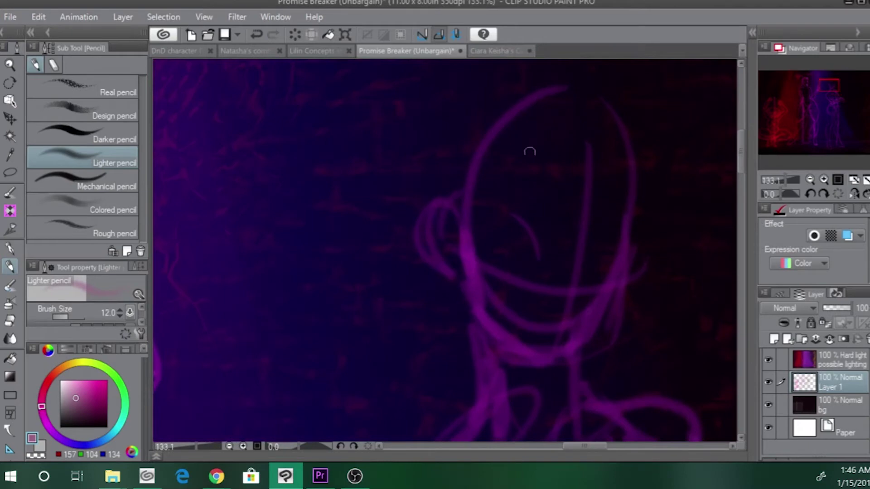
key("ctrl+z")
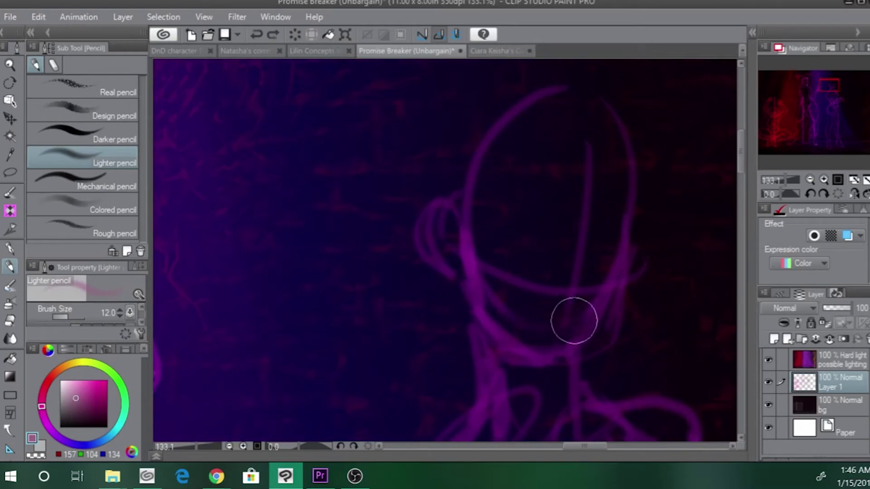
left_click_drag(571, 328, 569, 302)
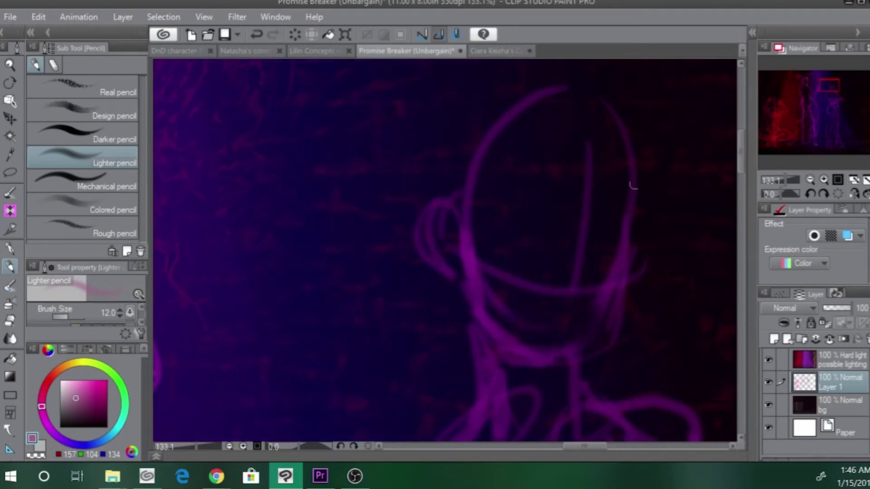
mouse_move(619, 271)
left_mouse_down()
mouse_move(571, 352)
mouse_move(544, 363)
left_mouse_up()
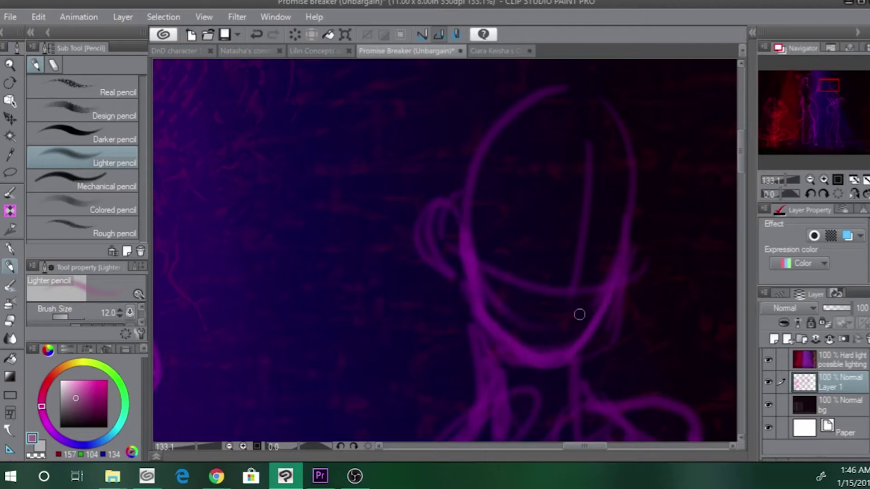
- Sketch the third figure's open mouth with a shaded upper lip and the outline of a tongue hanging past the chin
mouse_move(582, 309)
left_mouse_down()
mouse_move(539, 324)
mouse_move(580, 311)
mouse_move(574, 330)
mouse_move(547, 331)
mouse_move(582, 319)
mouse_move(539, 323)
mouse_move(538, 345)
mouse_move(573, 340)
mouse_move(538, 328)
mouse_move(573, 325)
mouse_move(562, 346)
left_mouse_up()
key("ctrl+z")
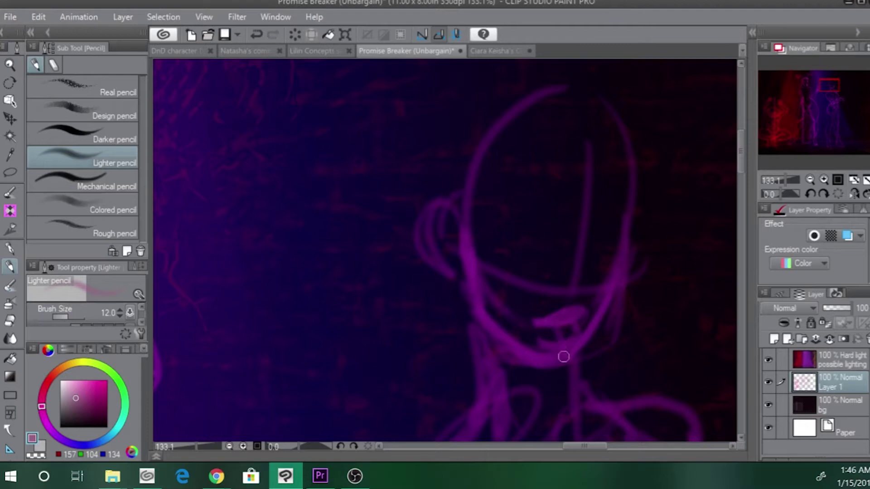
key("ctrl+z")
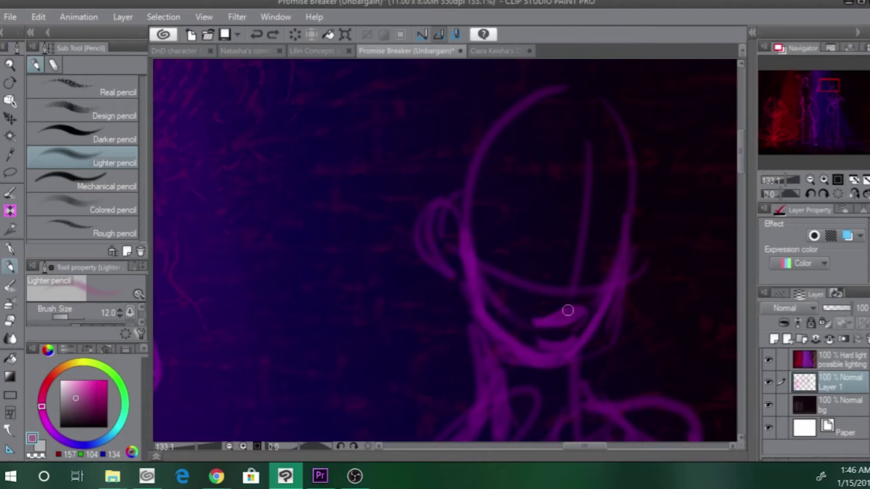
mouse_move(582, 324)
left_mouse_down()
mouse_move(584, 313)
mouse_move(544, 316)
mouse_move(554, 313)
left_mouse_up()
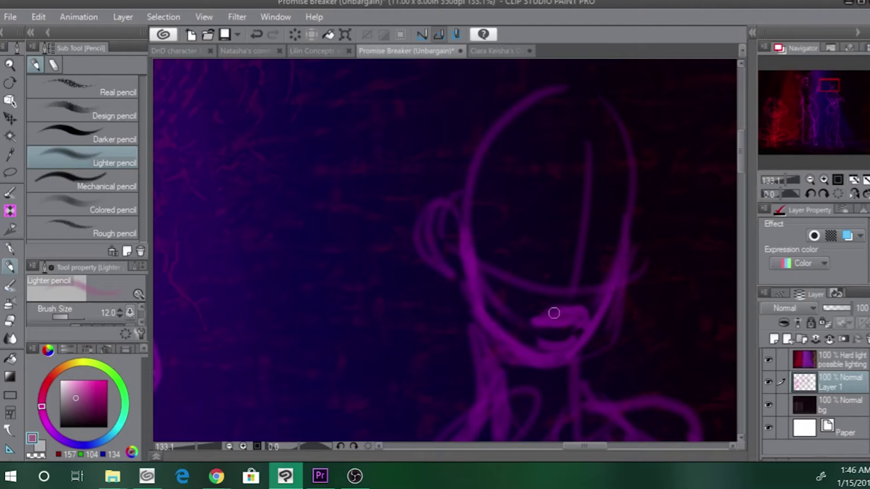
left_click_drag(578, 325, 585, 366)
mouse_move(557, 327)
left_mouse_down()
mouse_move(564, 350)
mouse_move(589, 348)
mouse_move(579, 376)
left_mouse_up()
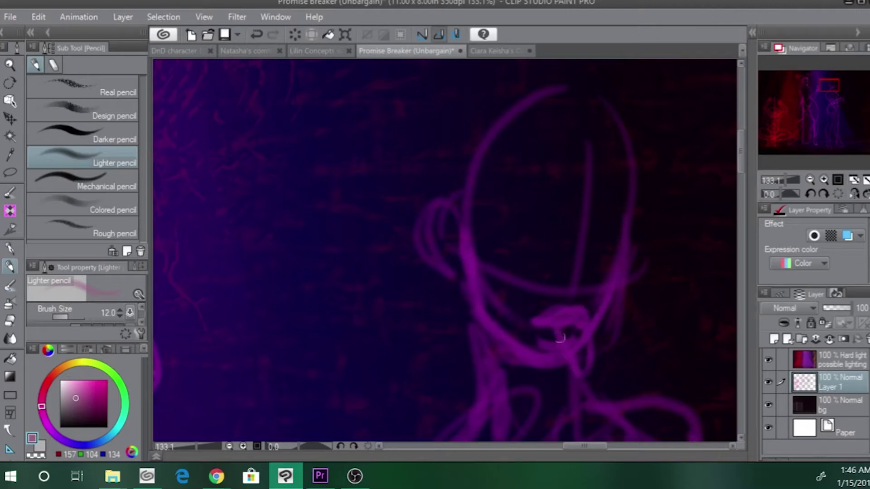
- Fill the hanging tongue with the light grey secondary colour, using pencil sizes 17 and 10
key("x")
key("bracketright")
key("bracketright")
mouse_move(563, 327)
left_mouse_down()
mouse_move(580, 362)
mouse_move(573, 330)
mouse_move(579, 358)
mouse_move(577, 339)
mouse_move(574, 348)
mouse_move(562, 331)
left_mouse_up()
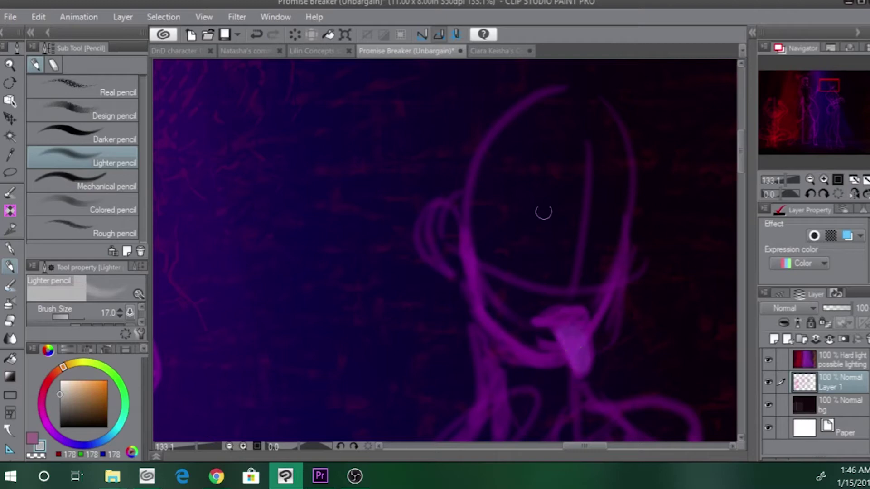
key("x")
key("bracketleft")
key("bracketleft")
key("bracketleft")
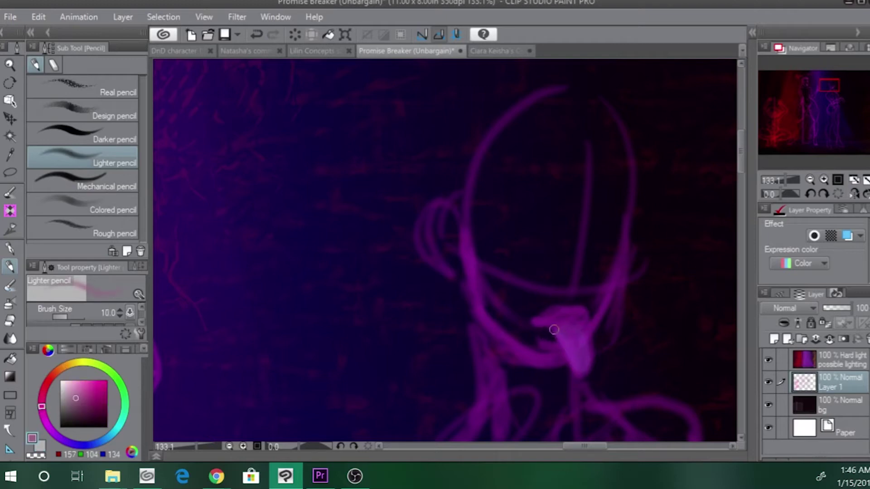
key("x")
mouse_move(554, 330)
left_mouse_down()
mouse_move(569, 363)
mouse_move(551, 321)
mouse_move(563, 360)
mouse_move(587, 367)
mouse_move(588, 343)
mouse_move(569, 350)
mouse_move(562, 328)
mouse_move(544, 334)
mouse_move(571, 371)
mouse_move(566, 335)
left_mouse_up()
key("ctrl+z")
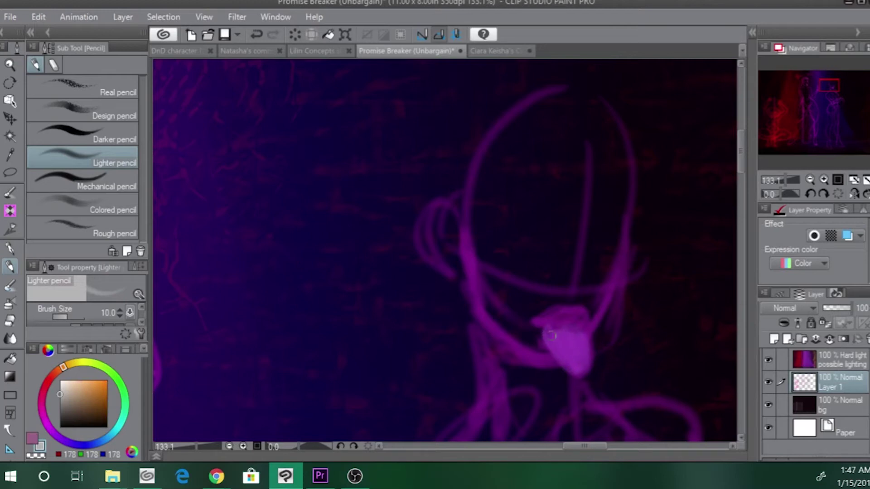
- Return to the pink sketch colour, extend the near mouth corner and draw the nose on the third figure's face
key("x")
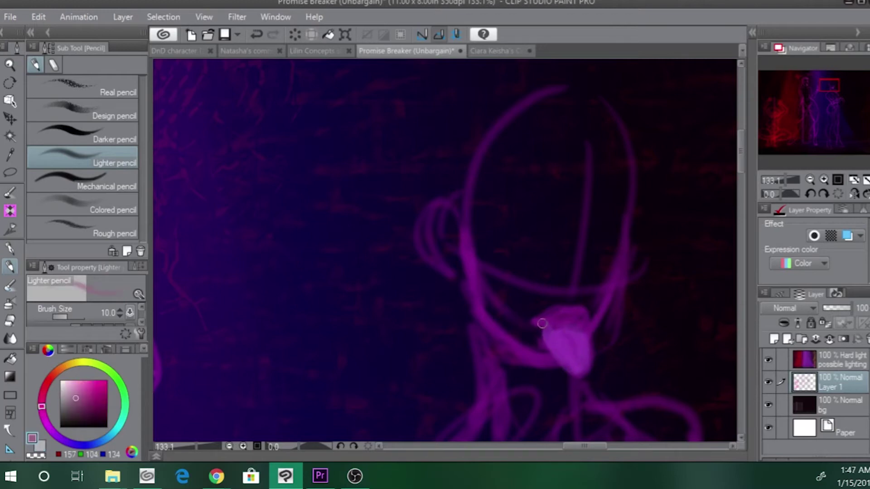
left_click_drag(543, 323, 517, 317)
left_click_drag(586, 233, 595, 290)
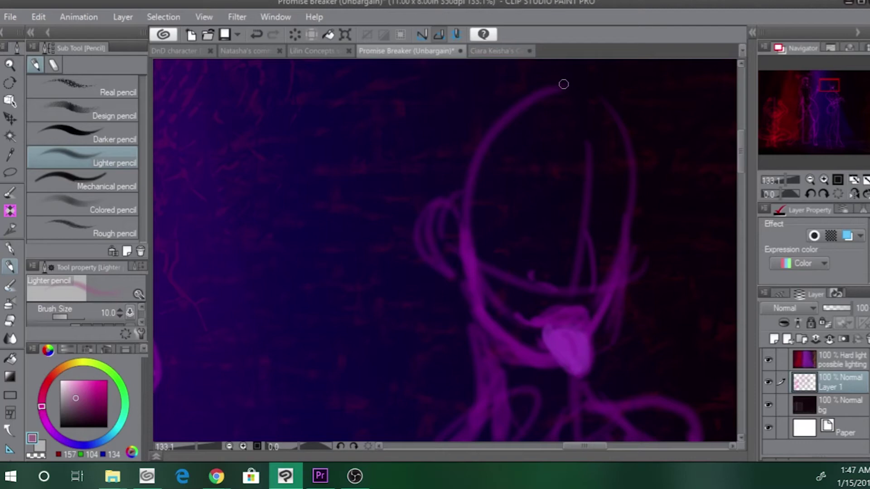
- Try outlining an almond-shaped near eye with a flick at its outer corner
mouse_move(538, 222)
left_mouse_down()
mouse_move(500, 210)
mouse_move(517, 198)
left_mouse_up()
mouse_move(530, 235)
left_mouse_down()
mouse_move(515, 198)
mouse_move(534, 217)
mouse_move(498, 210)
mouse_move(504, 198)
mouse_move(494, 206)
mouse_move(534, 214)
mouse_move(497, 210)
mouse_move(516, 228)
mouse_move(492, 220)
mouse_move(510, 227)
left_mouse_up()
mouse_move(524, 196)
left_mouse_down()
mouse_move(491, 218)
mouse_move(533, 231)
mouse_move(510, 226)
mouse_move(525, 211)
mouse_move(538, 235)
mouse_move(517, 189)
mouse_move(536, 220)
mouse_move(513, 192)
mouse_move(511, 207)
mouse_move(520, 210)
mouse_move(514, 187)
mouse_move(525, 199)
mouse_move(522, 191)
mouse_move(476, 202)
left_mouse_up()
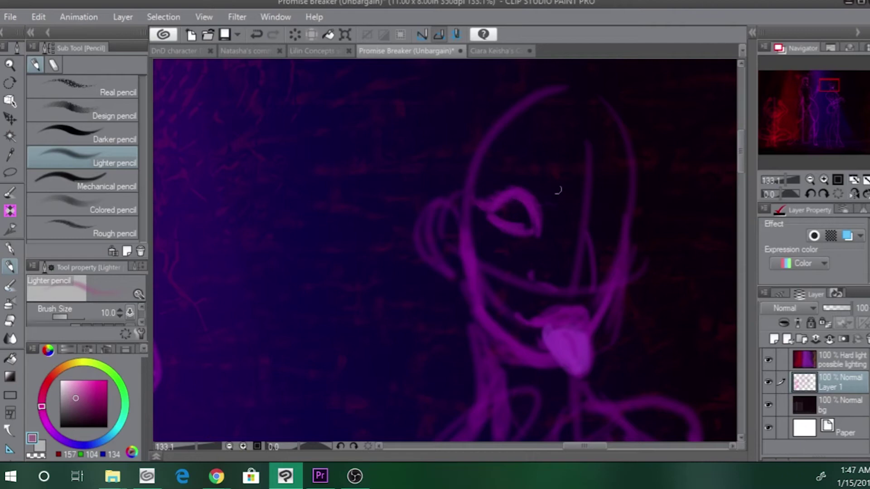
- Draw an arched eyebrow over the near eye and clear the eye outline beneath it
left_click_drag(511, 169, 558, 192)
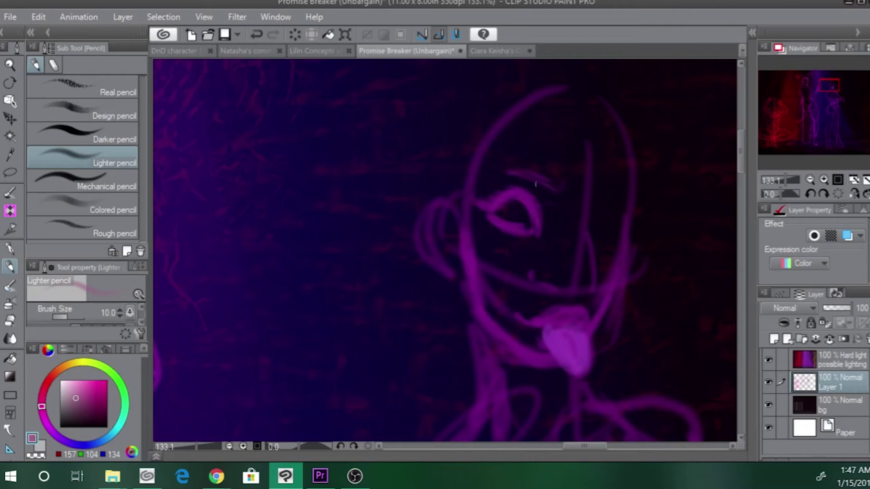
left_click_drag(508, 170, 492, 177)
mouse_move(517, 205)
left_mouse_down()
mouse_move(506, 230)
mouse_move(521, 240)
mouse_move(503, 204)
mouse_move(500, 213)
mouse_move(519, 208)
left_mouse_up()
key("ctrl+z")
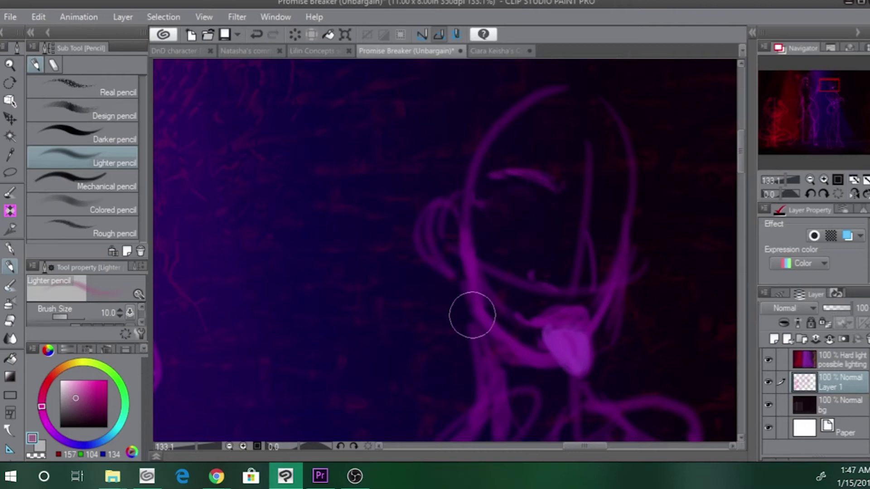
- Sketch the third figure's narrow far eye with a thick upper lid and a curved lower lid beside the nose
mouse_move(593, 237)
left_mouse_down()
mouse_move(602, 219)
mouse_move(620, 214)
left_mouse_up()
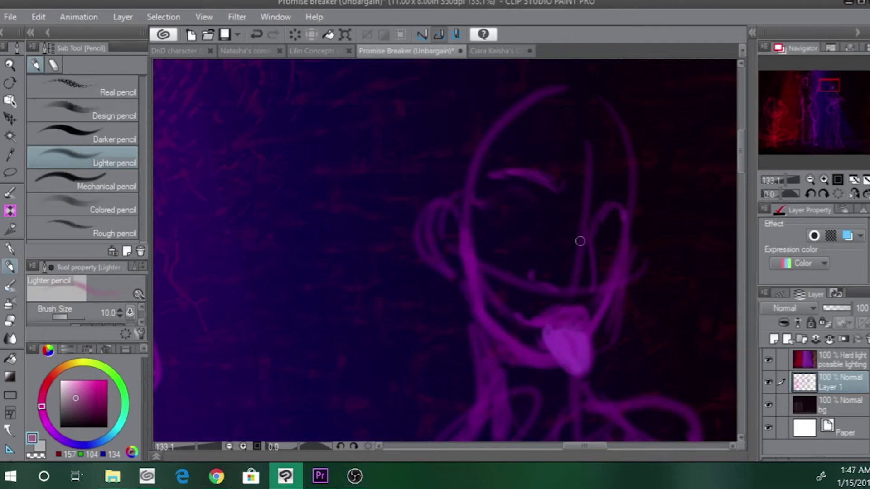
left_click_drag(588, 235, 612, 204)
mouse_move(605, 236)
left_mouse_down()
mouse_move(617, 226)
mouse_move(600, 237)
mouse_move(611, 210)
left_mouse_up()
key("ctrl+z")
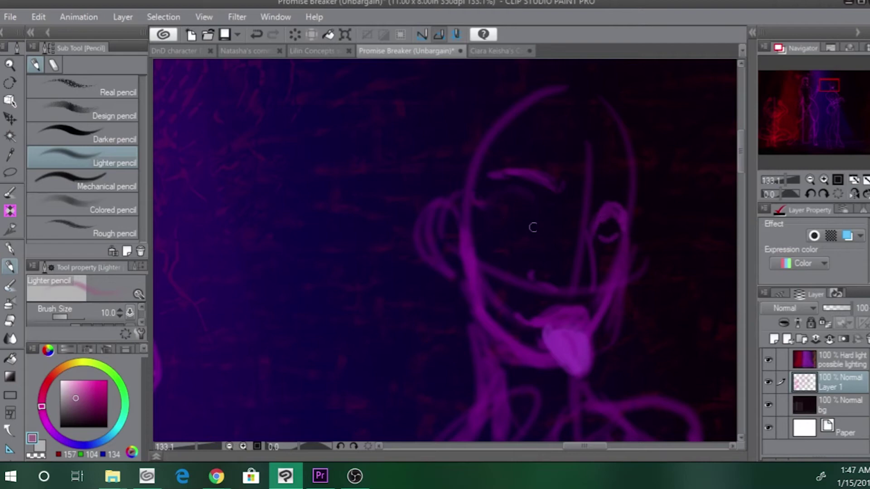
- Redraw the near eye with a heavy shaded lid, then add lashes and irises to both half-closed eyes
mouse_move(538, 223)
left_mouse_down()
mouse_move(503, 209)
mouse_move(528, 197)
mouse_move(541, 221)
left_mouse_up()
mouse_move(514, 195)
left_mouse_down()
mouse_move(499, 223)
mouse_move(540, 215)
mouse_move(547, 228)
left_mouse_up()
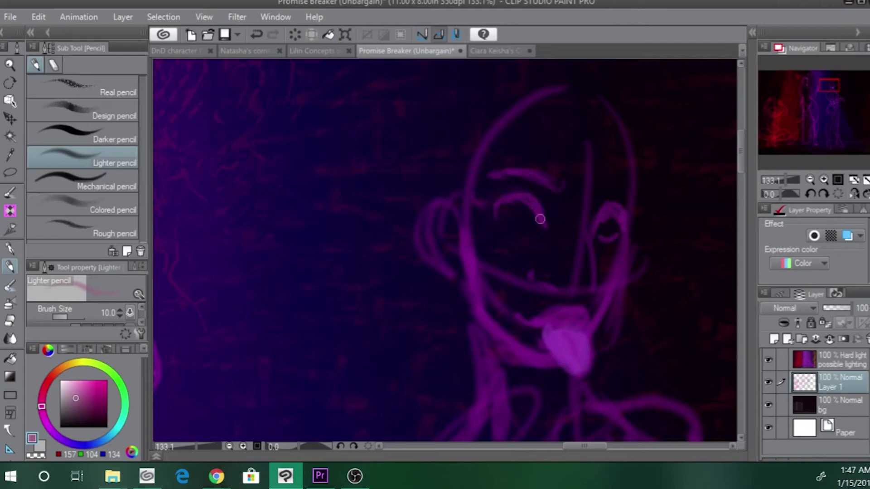
left_click_drag(601, 214, 635, 232)
mouse_move(521, 202)
left_mouse_down()
mouse_move(478, 206)
mouse_move(546, 214)
mouse_move(504, 206)
left_mouse_up()
mouse_move(598, 232)
left_mouse_down()
mouse_move(613, 218)
mouse_move(652, 222)
left_mouse_up()
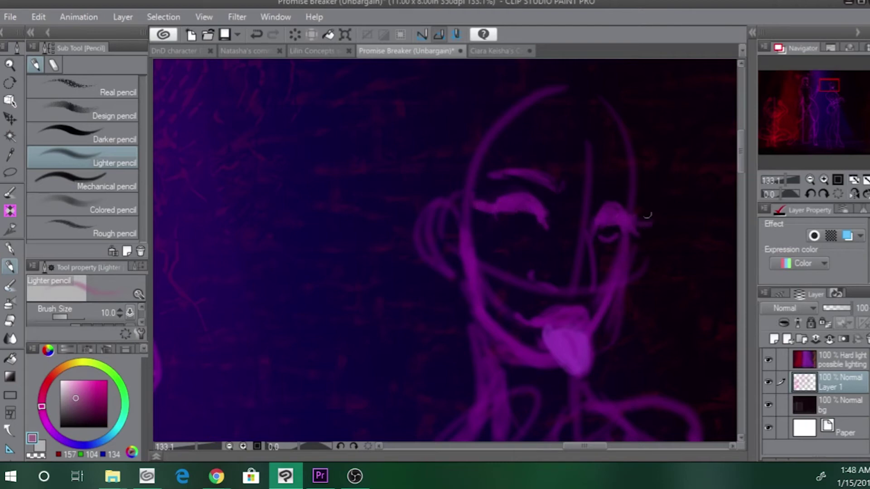
mouse_move(498, 223)
left_mouse_down()
mouse_move(526, 229)
mouse_move(496, 222)
mouse_move(522, 218)
left_mouse_up()
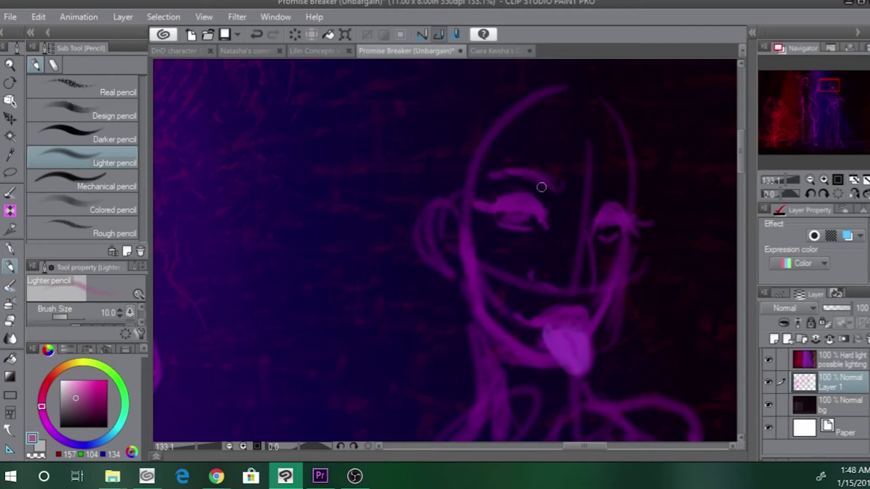
left_click_drag(602, 228, 610, 218)
- Draw the far eyebrow slanting down along the far edge of the third figure's forehead
key("alt+Tab")
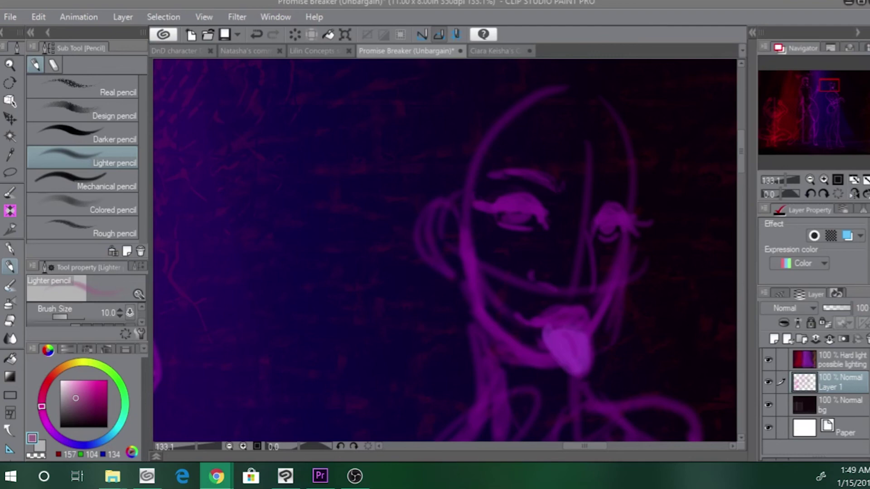
left_click(629, 229)
left_click_drag(622, 168, 626, 197)
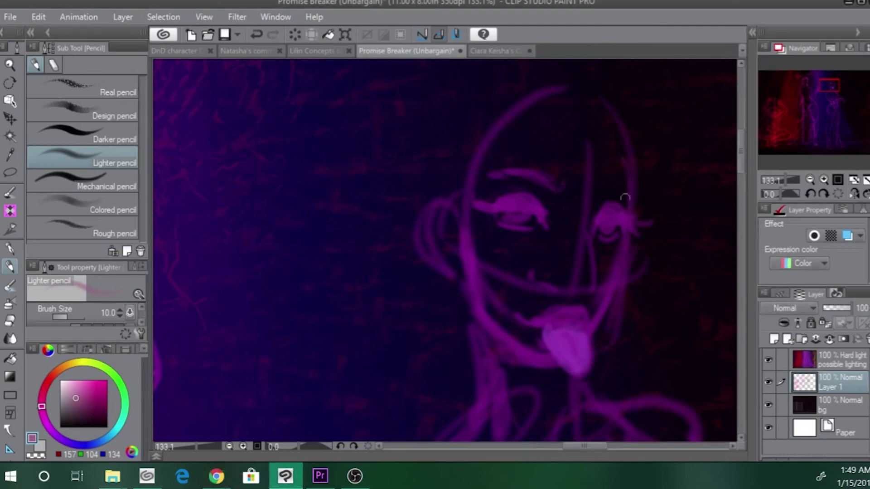
left_click_drag(611, 150, 628, 191)
mouse_move(591, 130)
left_mouse_down()
mouse_move(632, 194)
mouse_move(620, 167)
left_mouse_up()
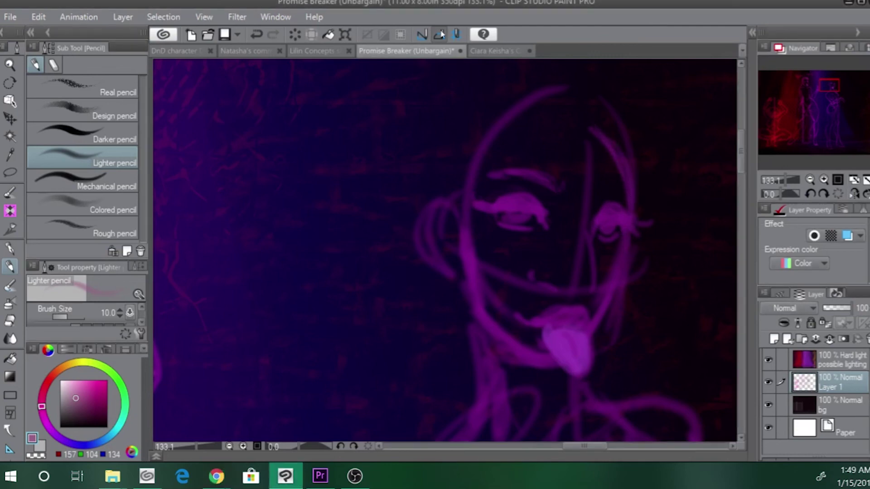
- Select both eyes and the near eyebrow of the third figure with a freehand Lasso outline
left_click(10, 173)
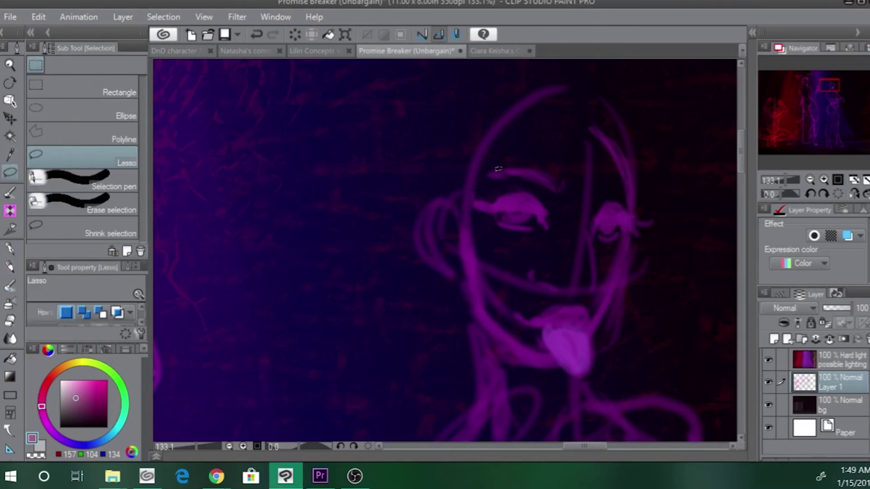
mouse_move(492, 153)
left_mouse_down()
mouse_move(478, 207)
mouse_move(492, 237)
mouse_move(639, 243)
mouse_move(652, 201)
mouse_move(530, 141)
mouse_move(493, 154)
left_mouse_up()
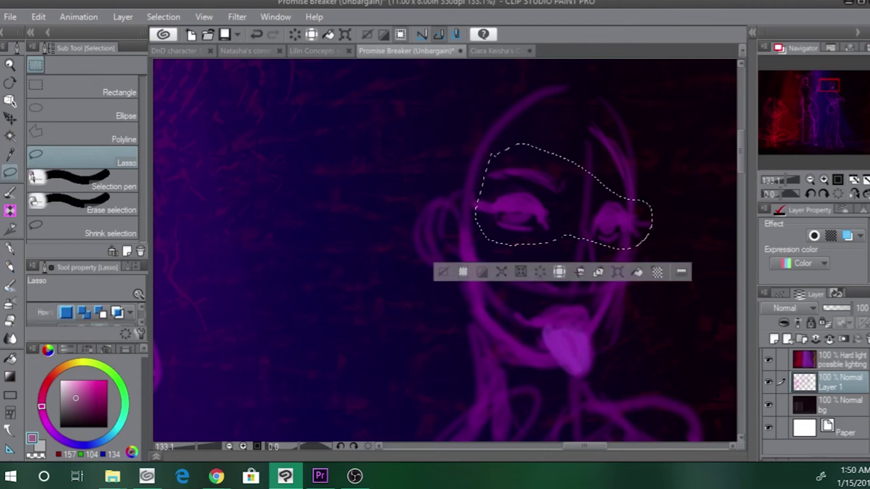
key("alt+Tab")
key("alt+Tab")
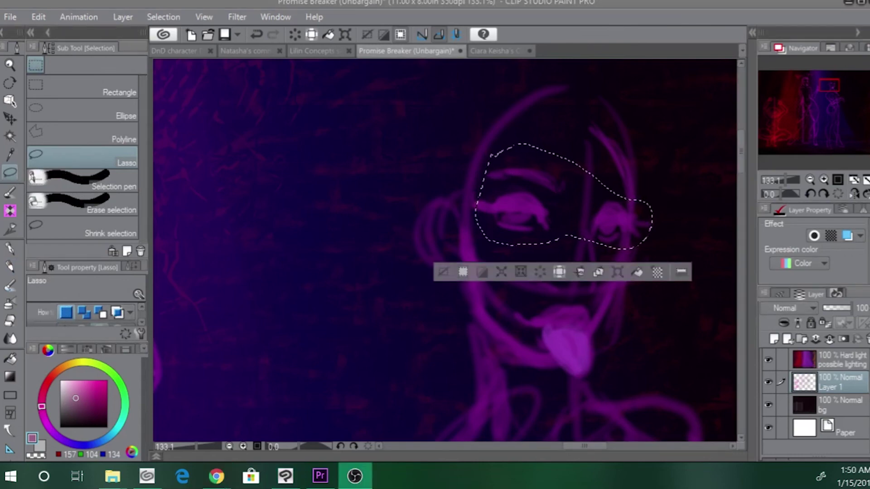
key("alt+Tab")
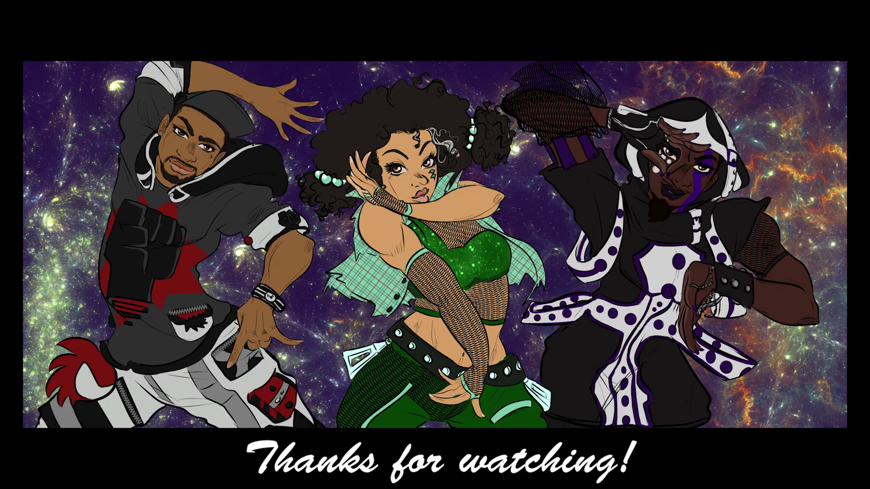